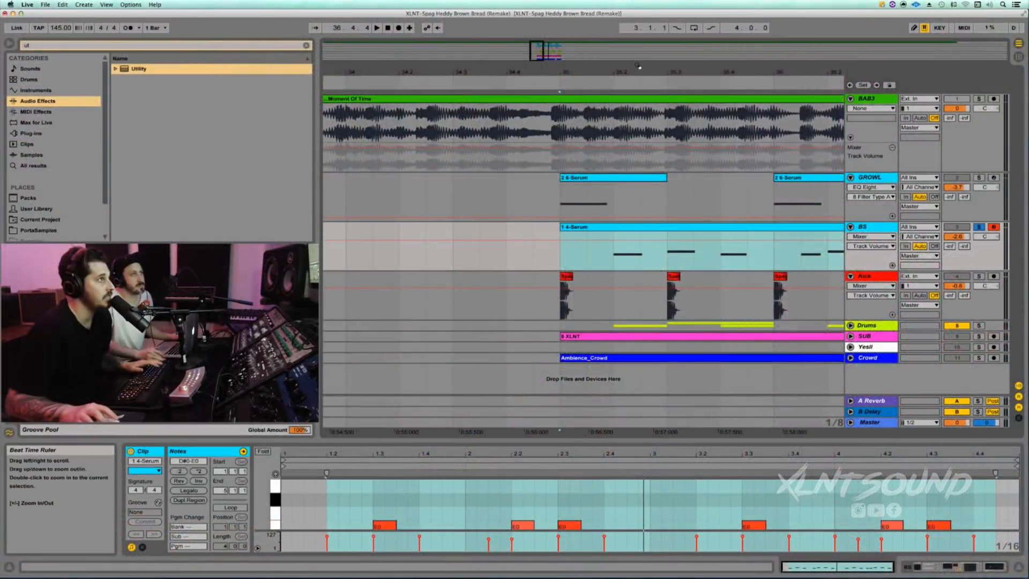
Solo the Kick track and play its first clip at bar 35
{"action": "left_click_drag", "start_coordinate": [639, 66], "coordinate": [634, 99]}
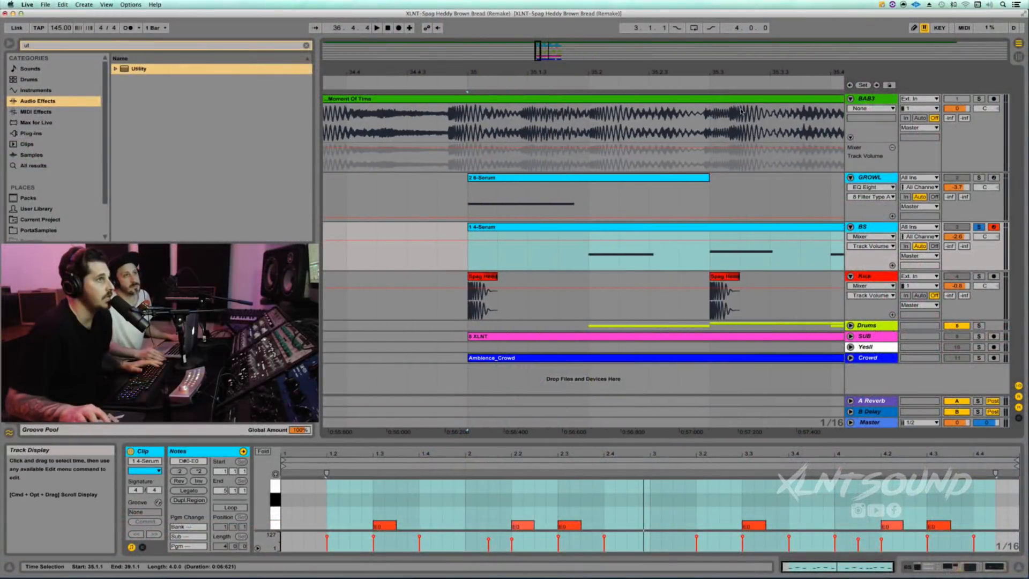
{"action": "left_click", "coordinate": [979, 276]}
{"action": "left_click", "coordinate": [562, 271]}
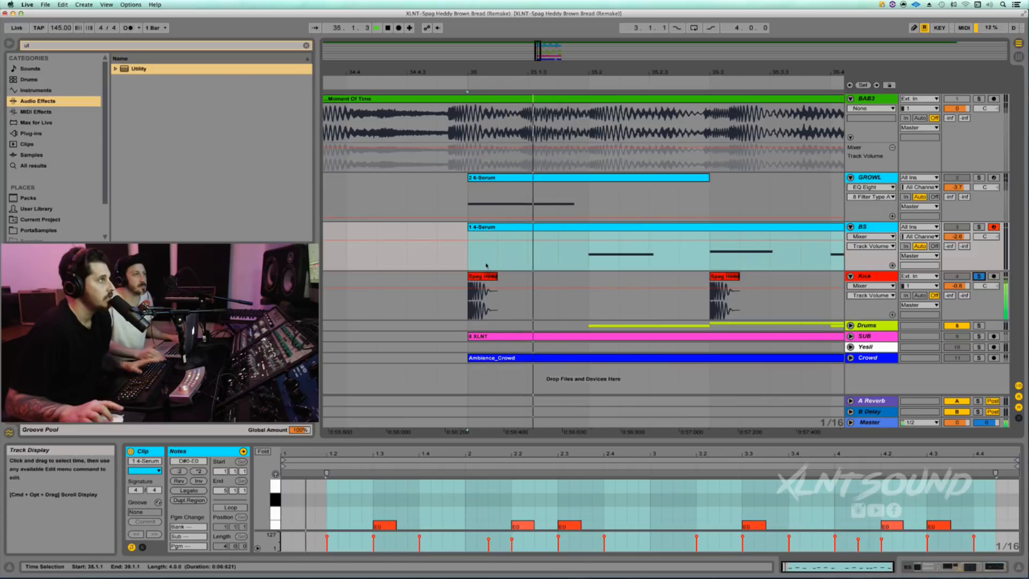
{"action": "left_click", "coordinate": [480, 279]}
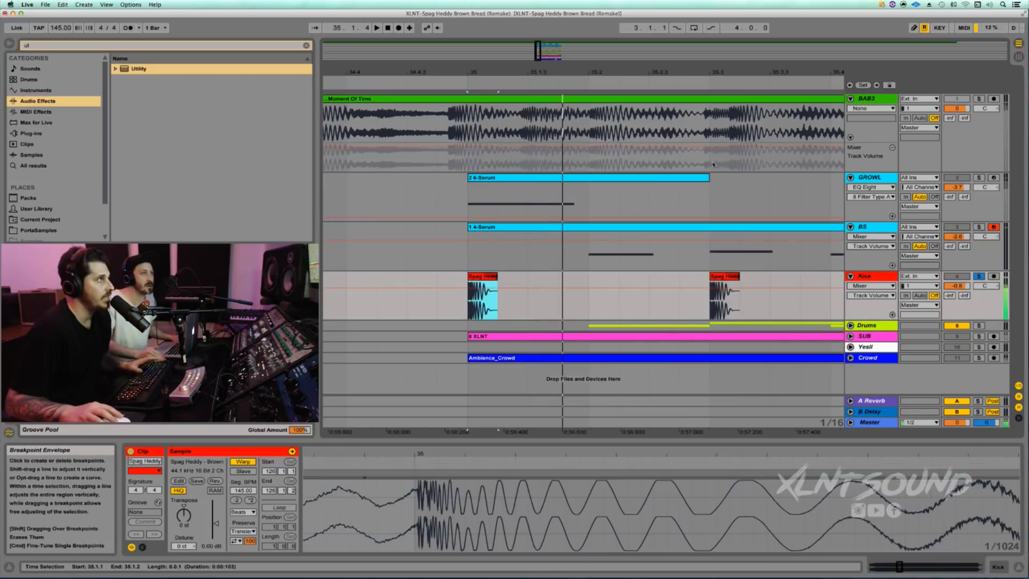
Unfold the Drums group, solo the Snare track and audition its first clip
{"action": "key", "text": "minus"}
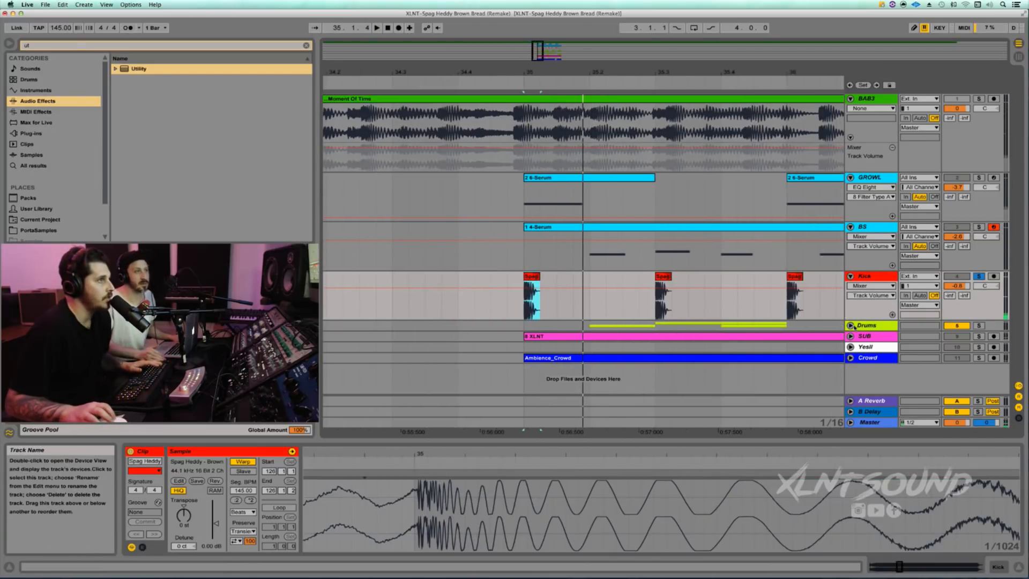
{"action": "left_click", "coordinate": [850, 325]}
{"action": "scroll", "coordinate": [774, 309], "scroll_direction": "down", "scroll_amount": 3}
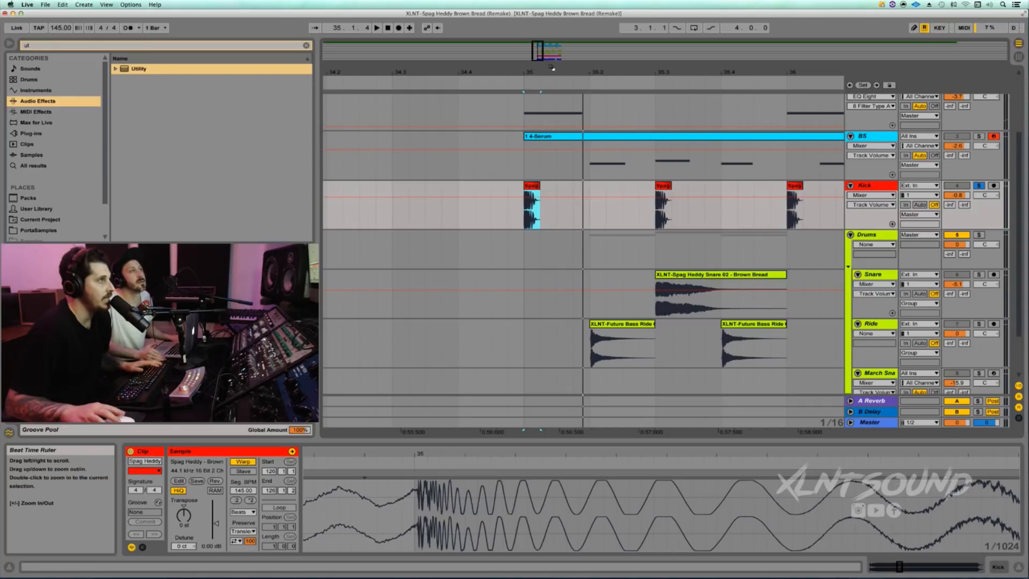
{"action": "key", "text": "minus"}
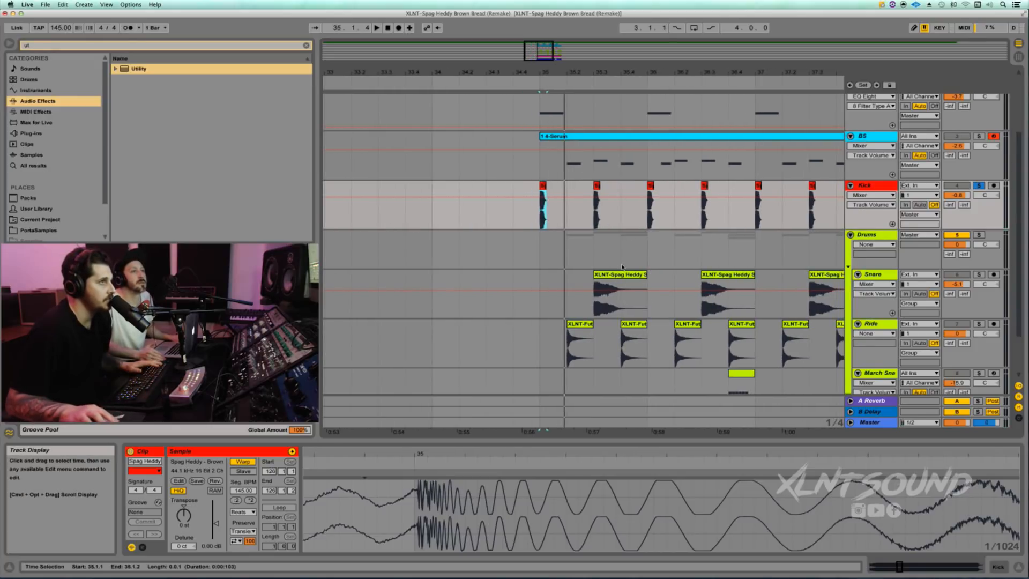
{"action": "left_click", "coordinate": [622, 274]}
{"action": "left_click", "coordinate": [979, 275]}
{"action": "key", "text": "space"}
{"action": "key", "text": "space"}
{"action": "key", "text": "space"}
{"action": "key", "text": "space"}
{"action": "key", "text": "space"}
{"action": "key", "text": "space"}
{"action": "key", "text": "space"}
{"action": "key", "text": "space"}
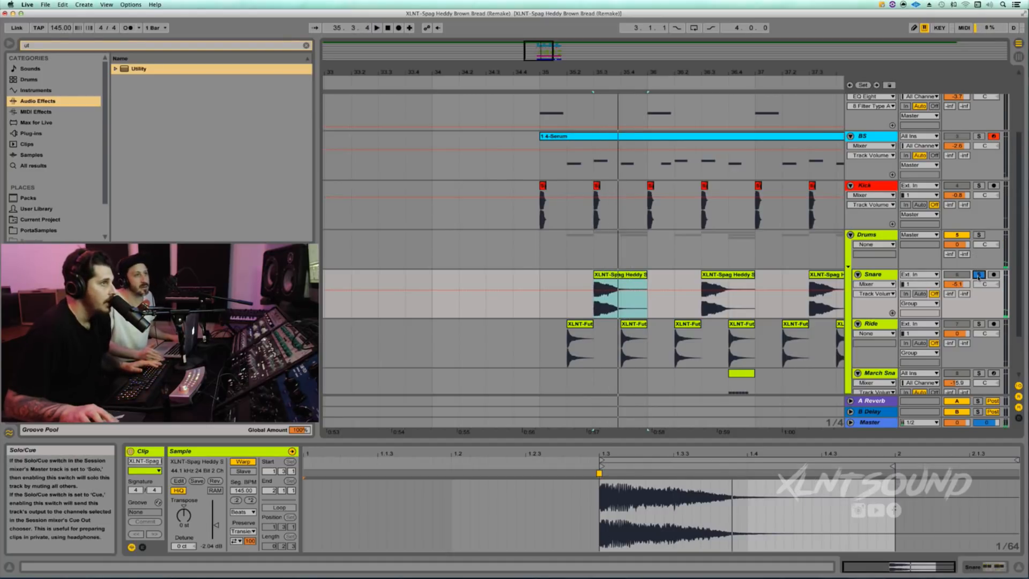
Solo the Ride track and audition its first XLNT-Future Bass Ride 03 clip
{"action": "left_click", "coordinate": [979, 324]}
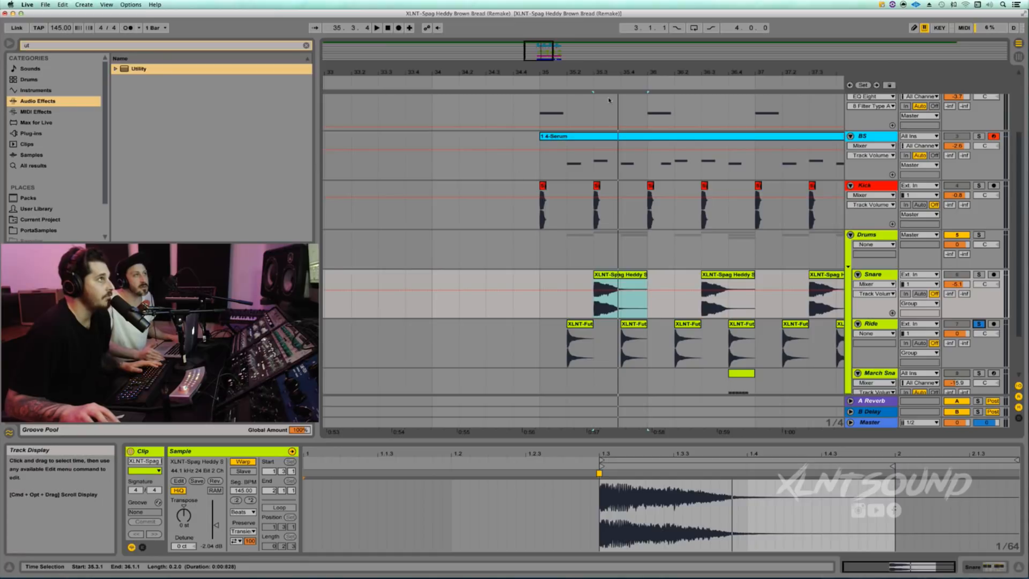
{"action": "left_click_drag", "start_coordinate": [572, 71], "coordinate": [571, 123]}
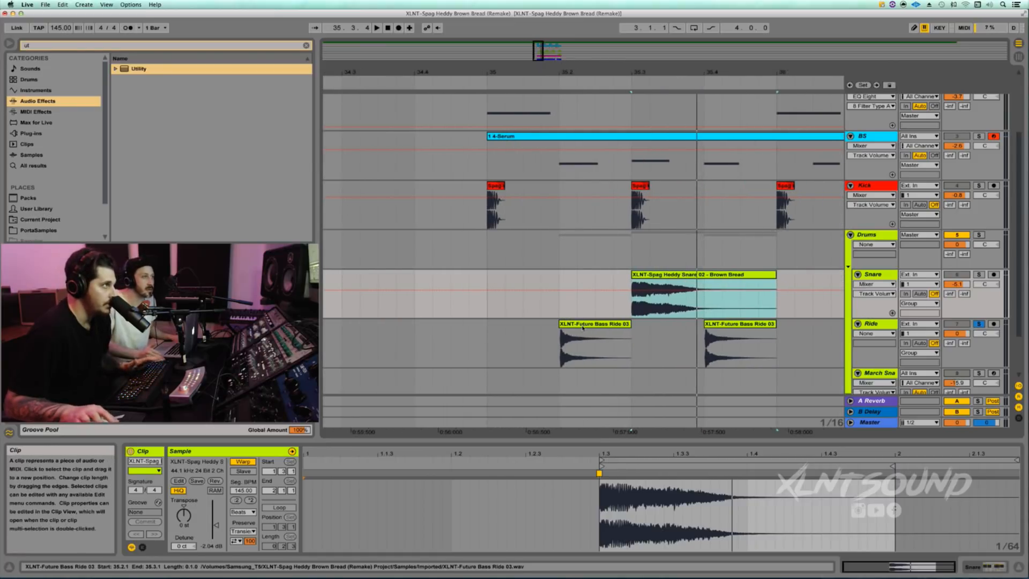
{"action": "left_click", "coordinate": [583, 324]}
{"action": "key", "text": "space"}
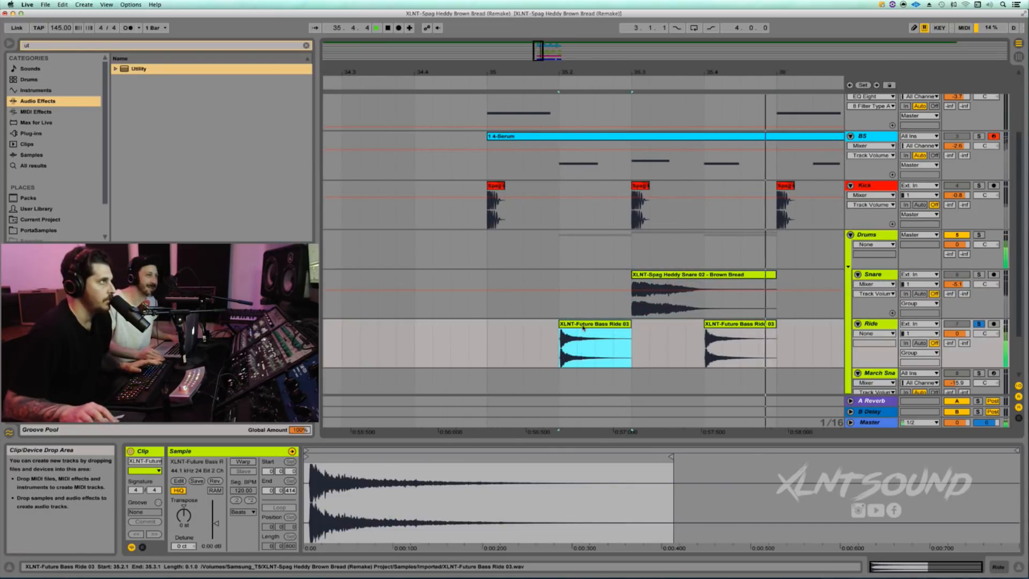
Solo the March Snare track in the Drums group and audition its first MIDI clip
{"action": "left_click_drag", "start_coordinate": [688, 72], "coordinate": [684, 33]}
{"action": "scroll", "coordinate": [719, 183], "scroll_direction": "down", "scroll_amount": 2}
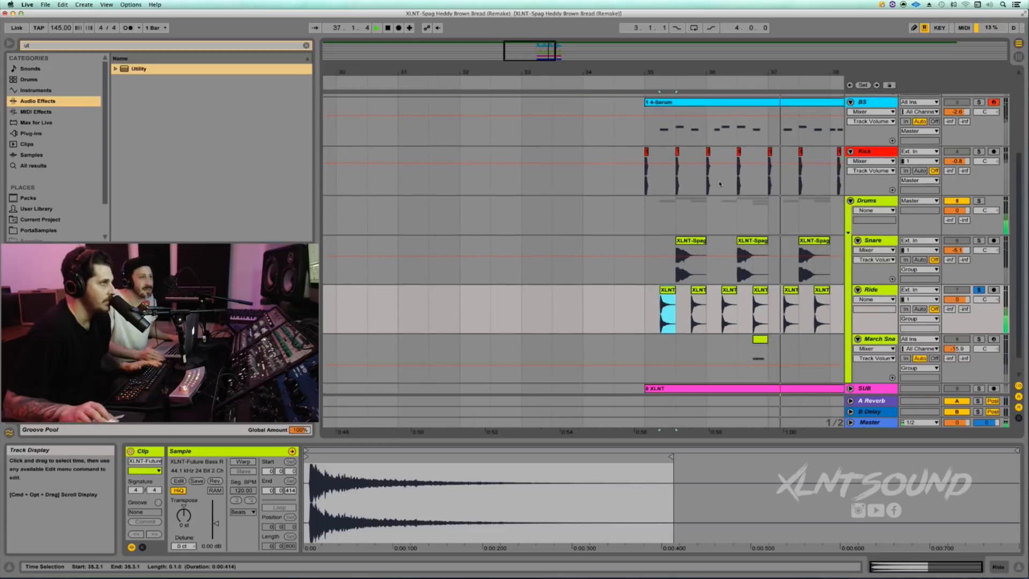
{"action": "scroll", "coordinate": [719, 184], "scroll_direction": "down", "scroll_amount": 2}
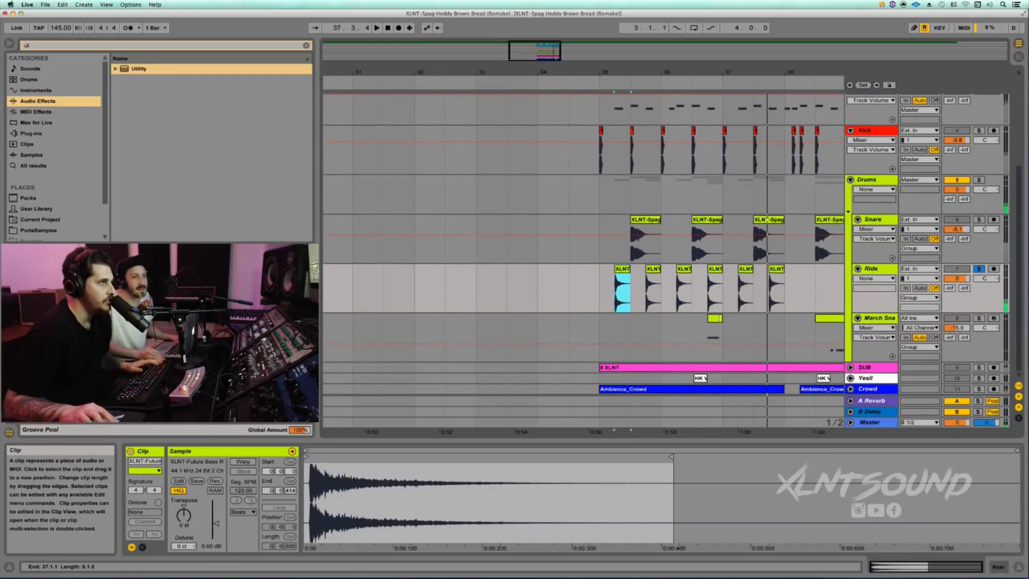
{"action": "left_click", "coordinate": [715, 319]}
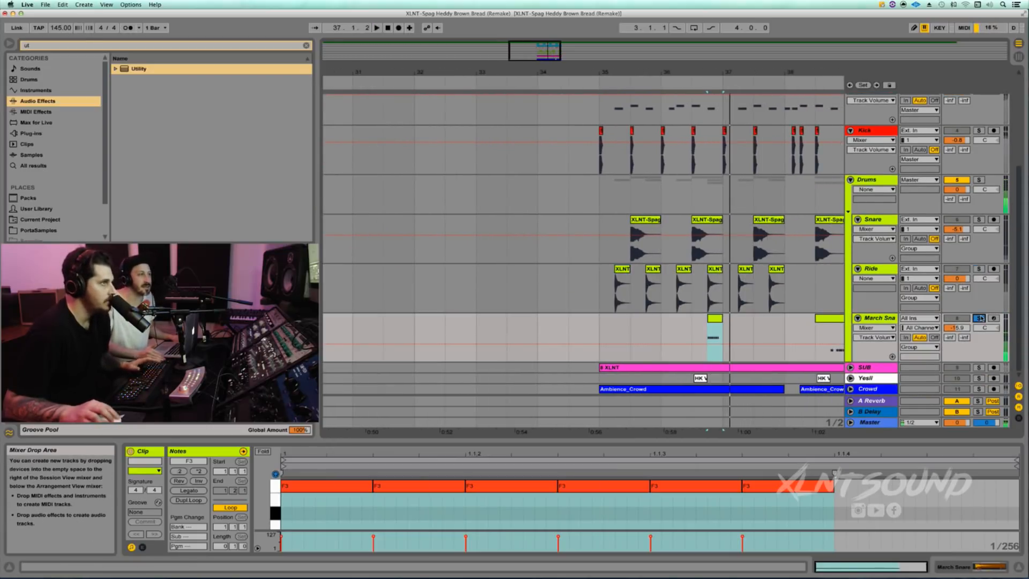
{"action": "key", "text": "space"}
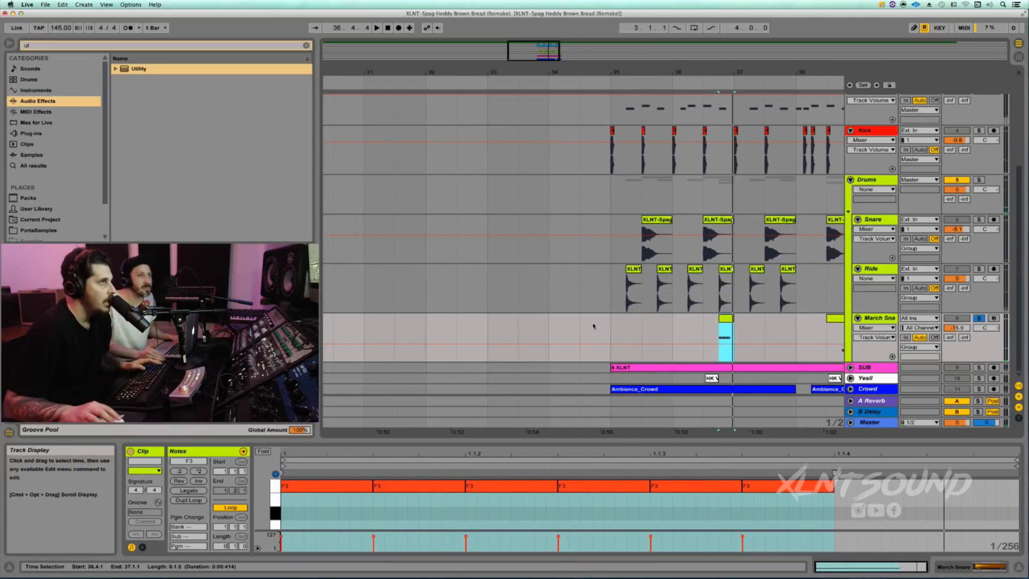
Solo the Kick track and the Drums group together and play them from bar 35
{"action": "left_click", "coordinate": [979, 131]}
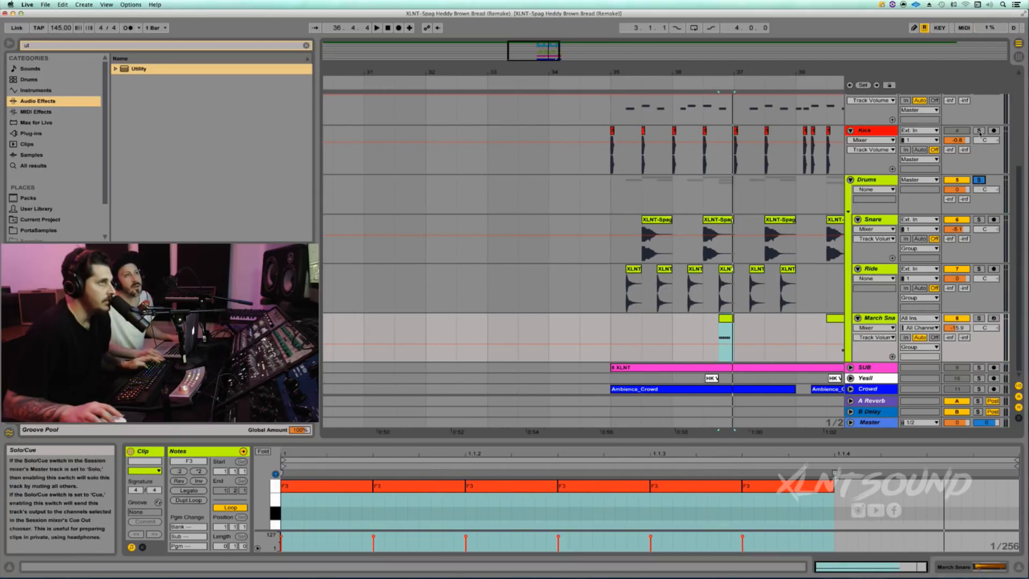
{"action": "left_click", "coordinate": [607, 192]}
{"action": "key", "text": "space"}
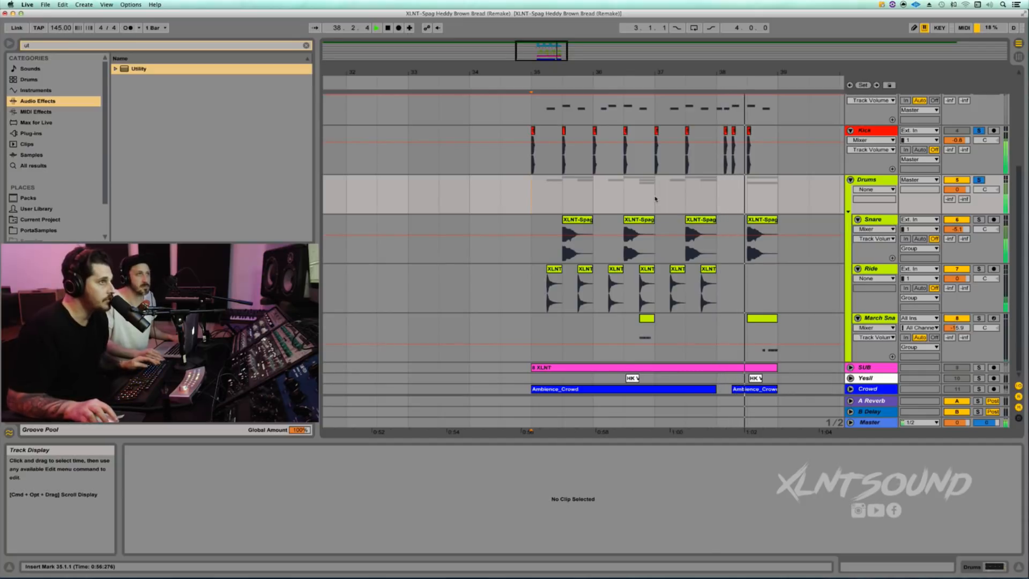
Unfold the Yesil track and play Yesil and Crowd soloed together with the drums from bar 35
{"action": "left_click", "coordinate": [851, 378]}
{"action": "key", "text": "space"}
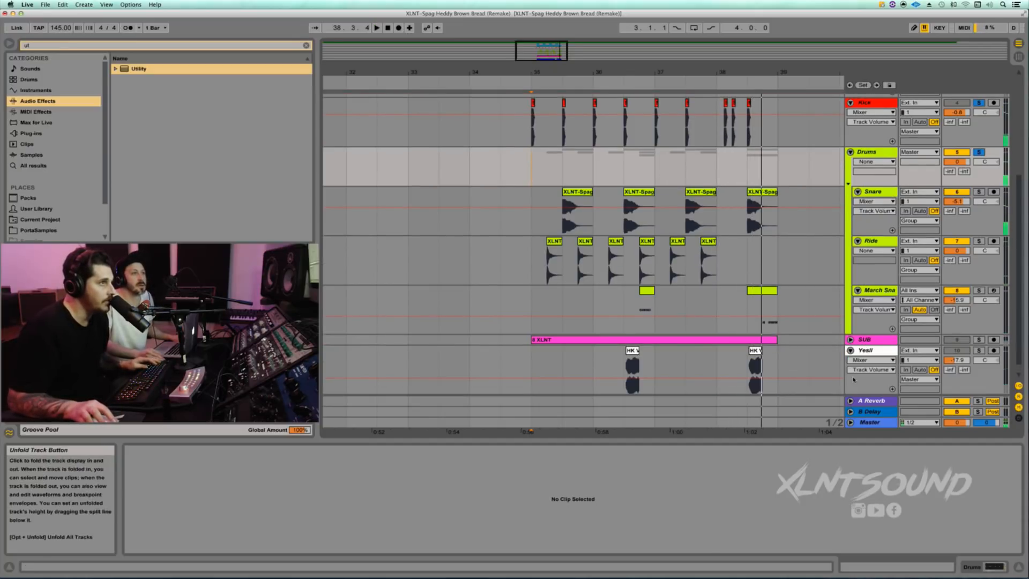
{"action": "left_click", "coordinate": [979, 350]}
{"action": "scroll", "coordinate": [978, 351], "scroll_direction": "down", "scroll_amount": 1}
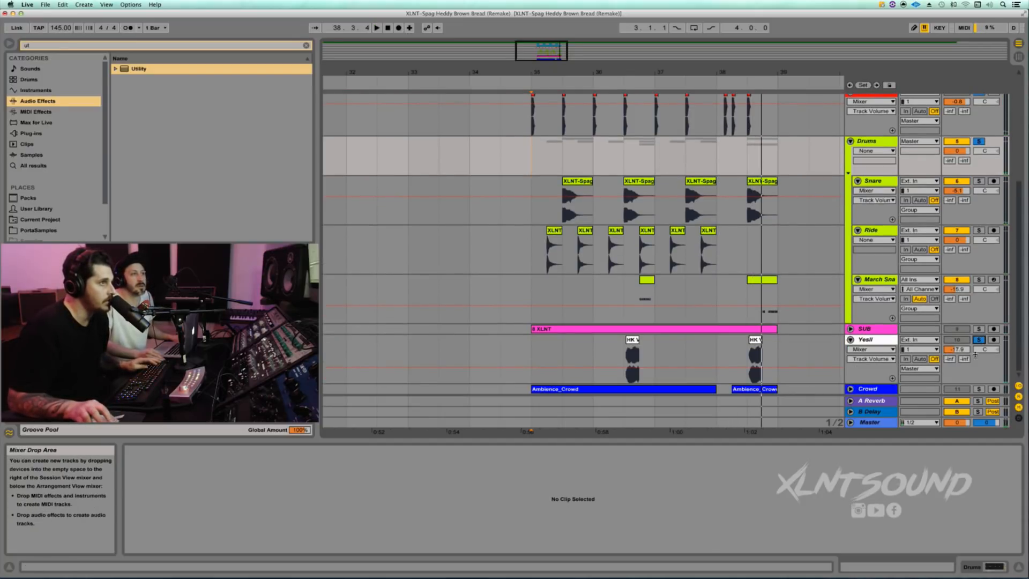
{"action": "left_click", "coordinate": [529, 216]}
{"action": "key", "text": "space"}
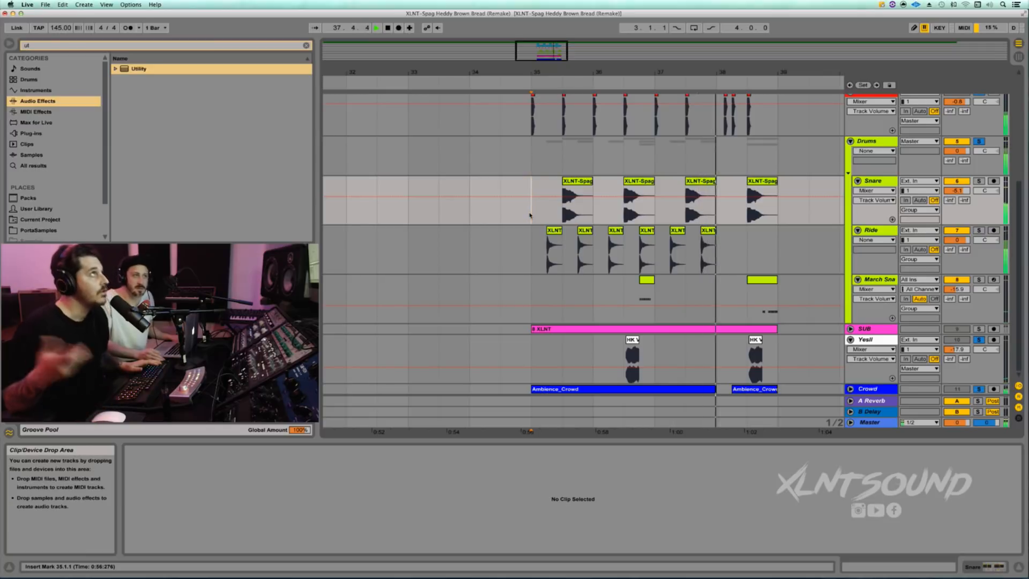
{"action": "key", "text": "space"}
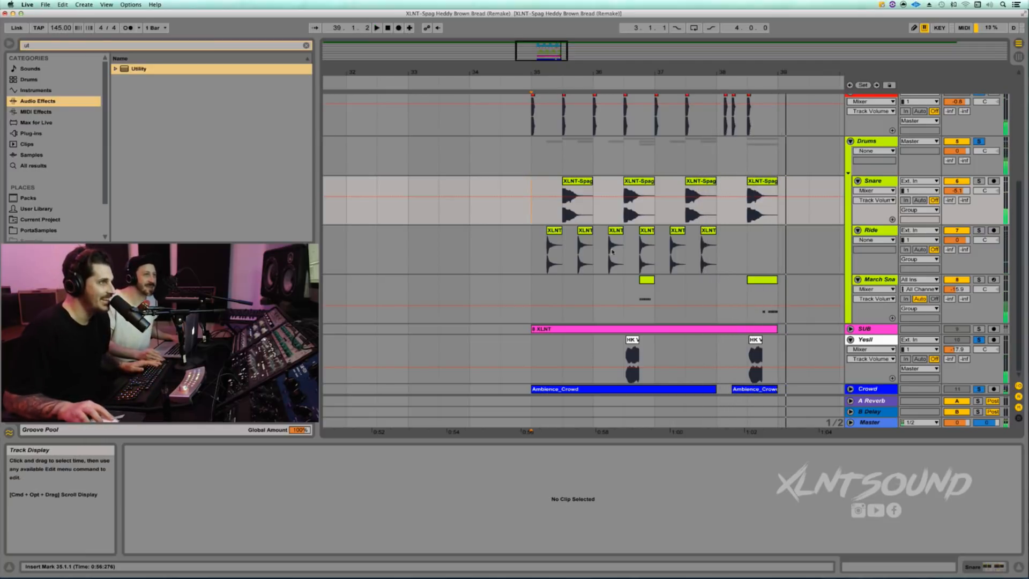
Fold the Yesil track and turn off solo on all tracks
{"action": "left_click", "coordinate": [850, 339]}
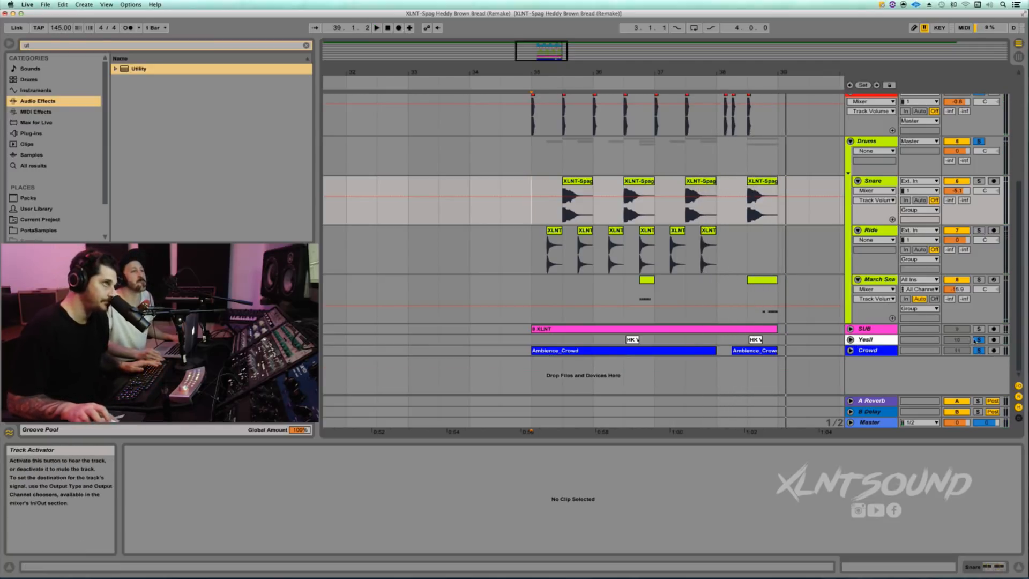
{"action": "scroll", "coordinate": [688, 216], "scroll_direction": "up", "scroll_amount": 5}
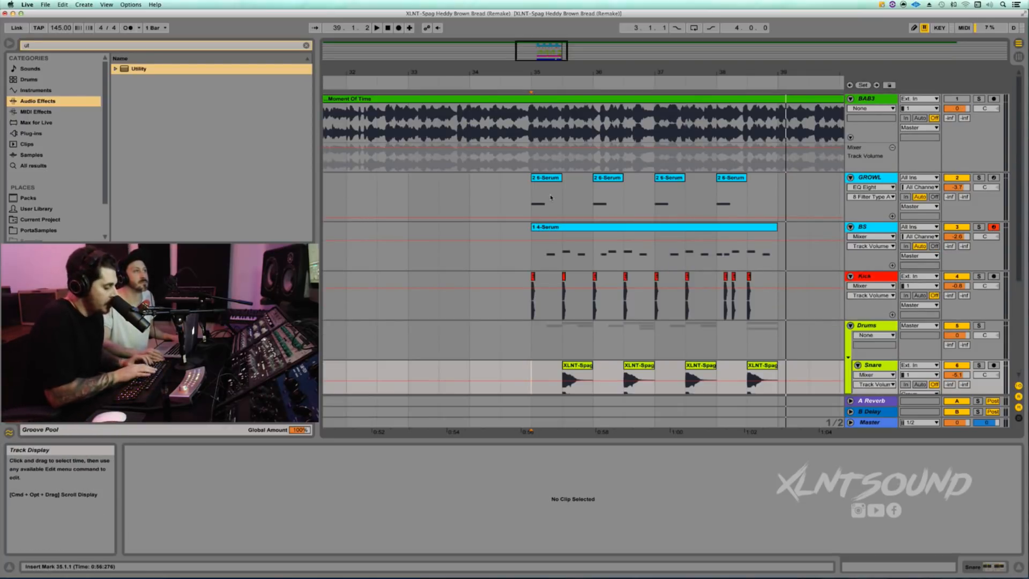
Insert a new MIDI track below GROWL and load the Xfer Records Serum Audio Unit on it
{"action": "left_click", "coordinate": [535, 203]}
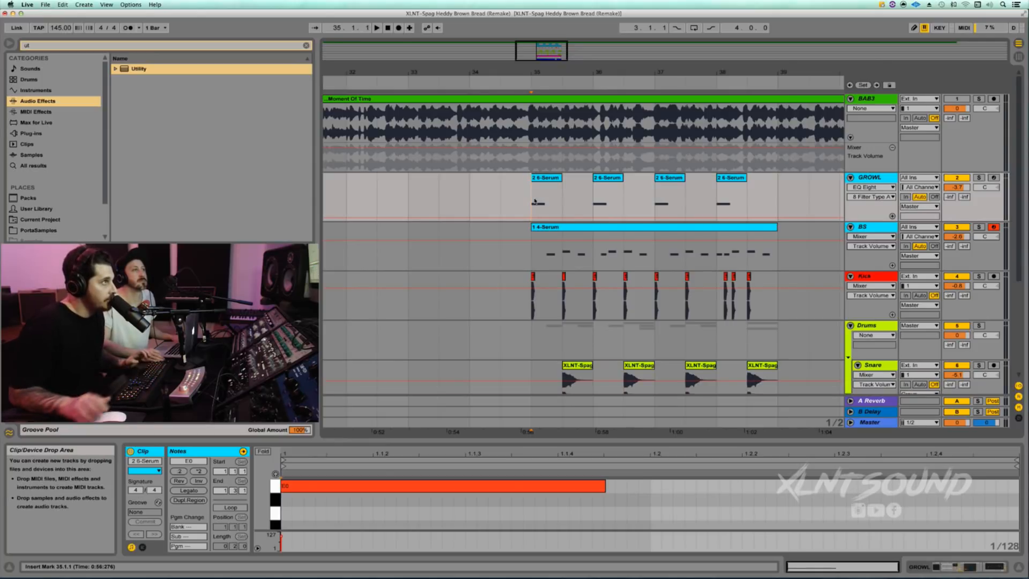
{"action": "key", "text": "super+shift+t"}
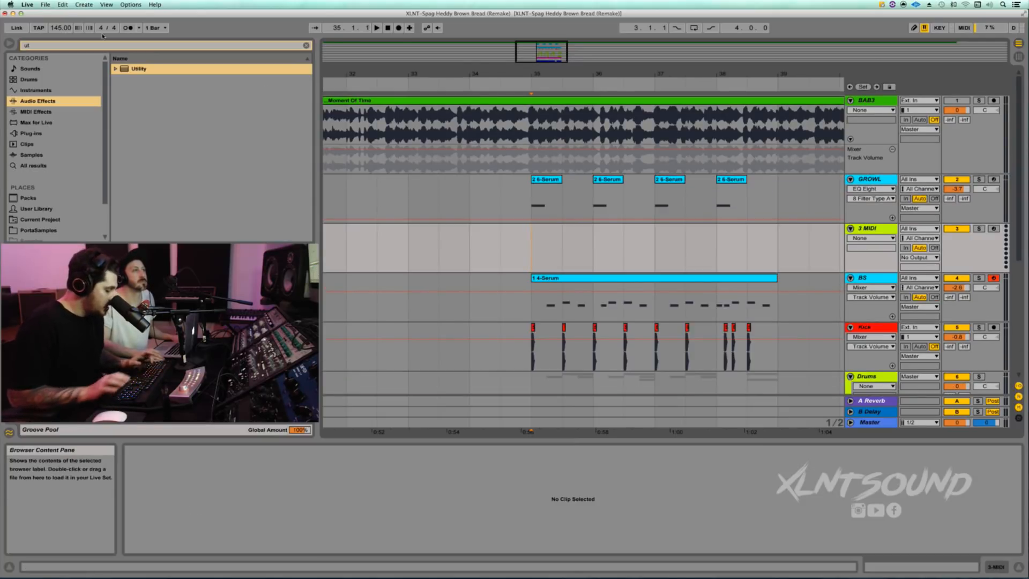
{"action": "left_click", "coordinate": [47, 45]}
{"action": "type", "text": "serum"}
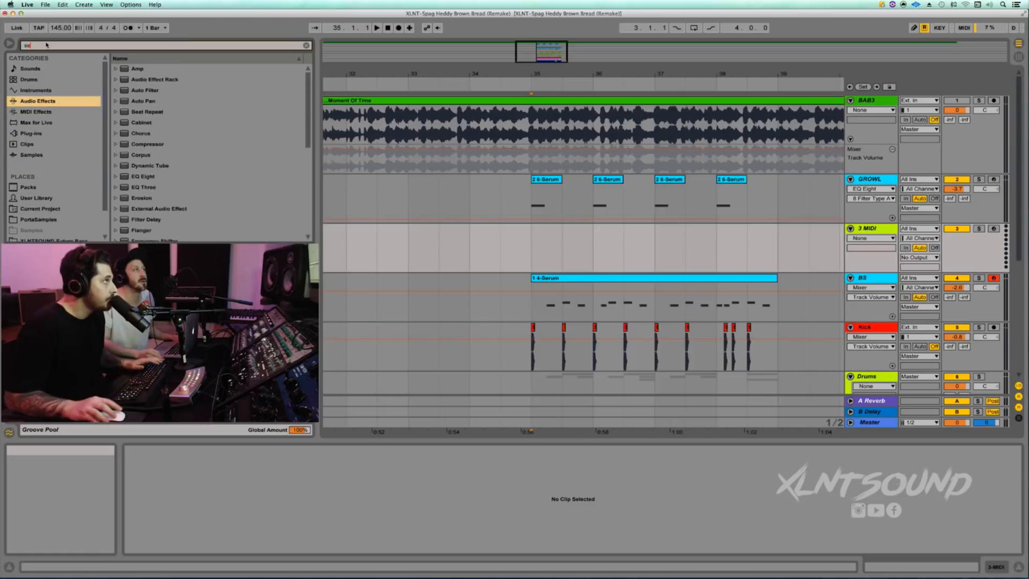
{"action": "left_click", "coordinate": [39, 134]}
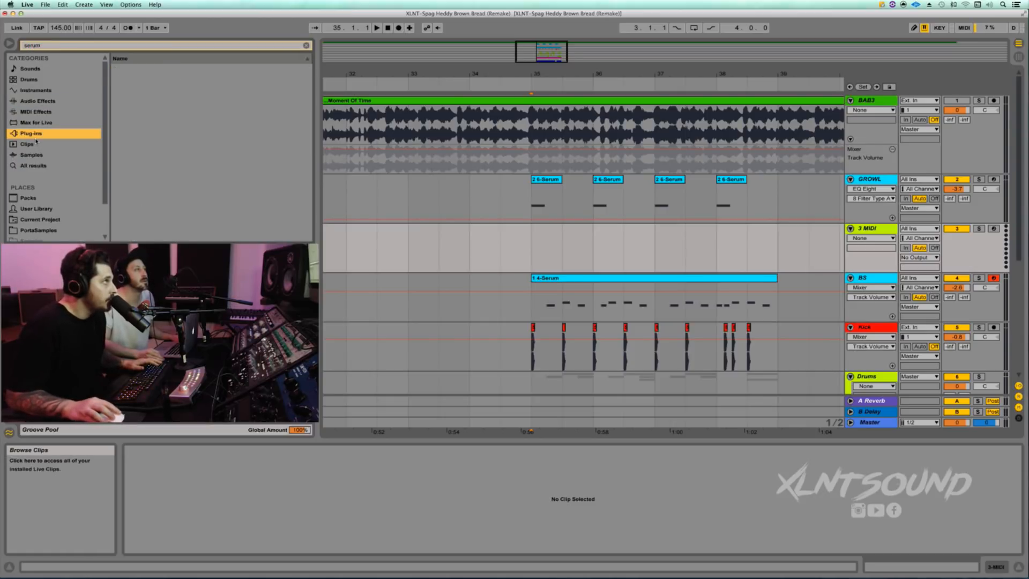
{"action": "left_click", "coordinate": [116, 70]}
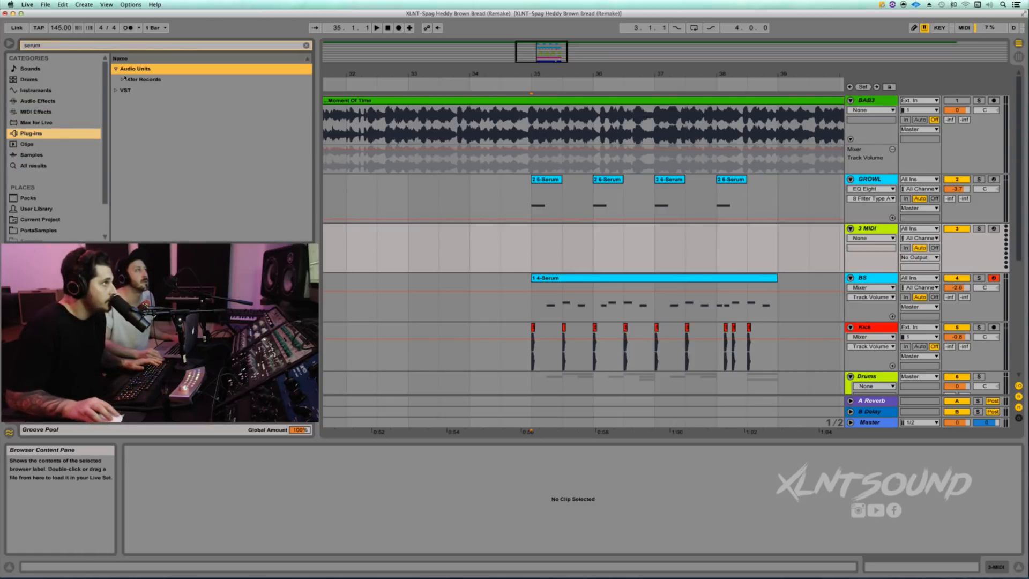
{"action": "left_click", "coordinate": [146, 90]}
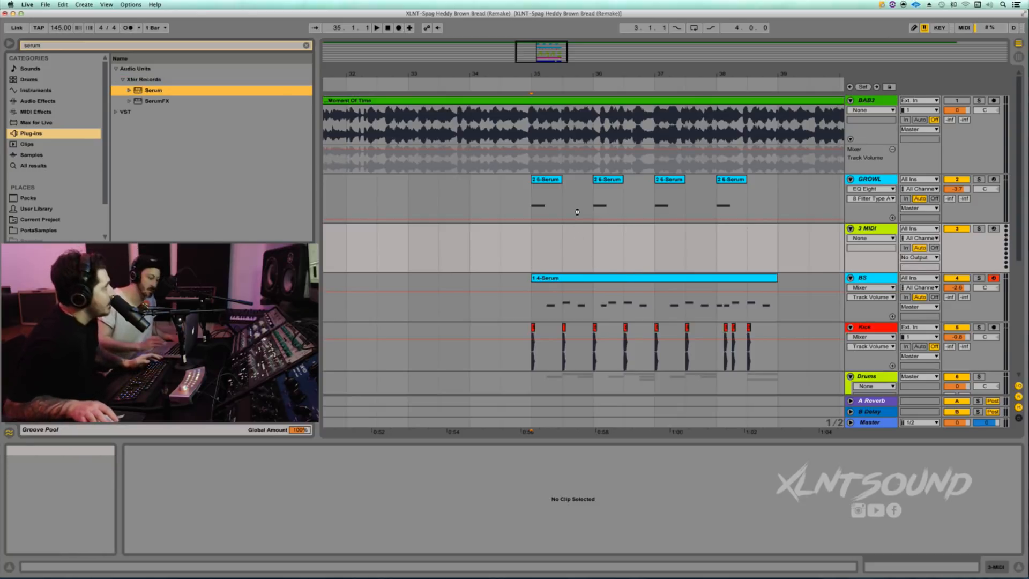
{"action": "key", "text": "Return"}
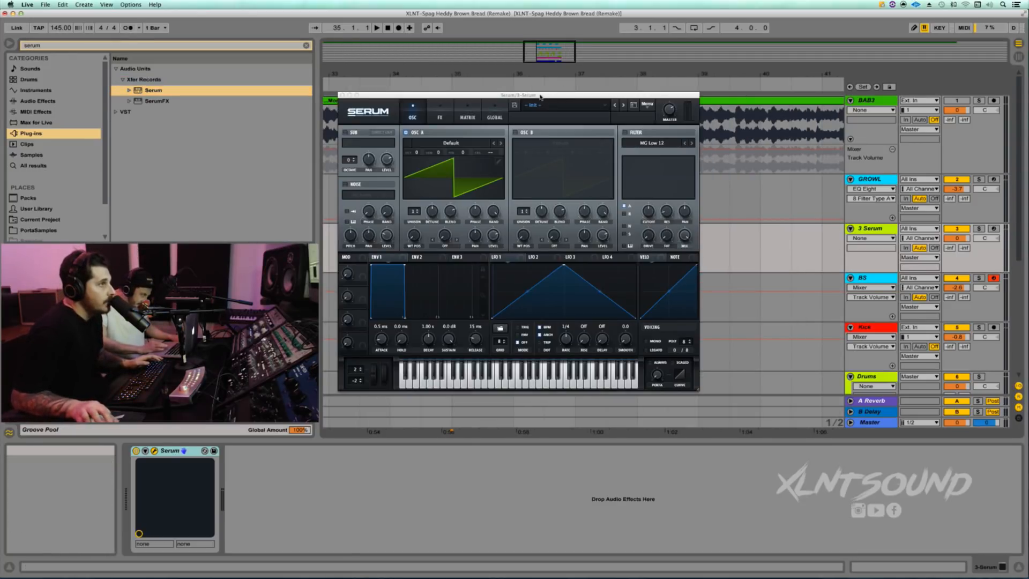
Enlarge the new Serum window and move it off the upper arrangement tracks
{"action": "left_click_drag", "start_coordinate": [540, 97], "coordinate": [556, 78]}
{"action": "left_click_drag", "start_coordinate": [711, 374], "coordinate": [777, 424]}
{"action": "left_click_drag", "start_coordinate": [540, 78], "coordinate": [647, 292]}
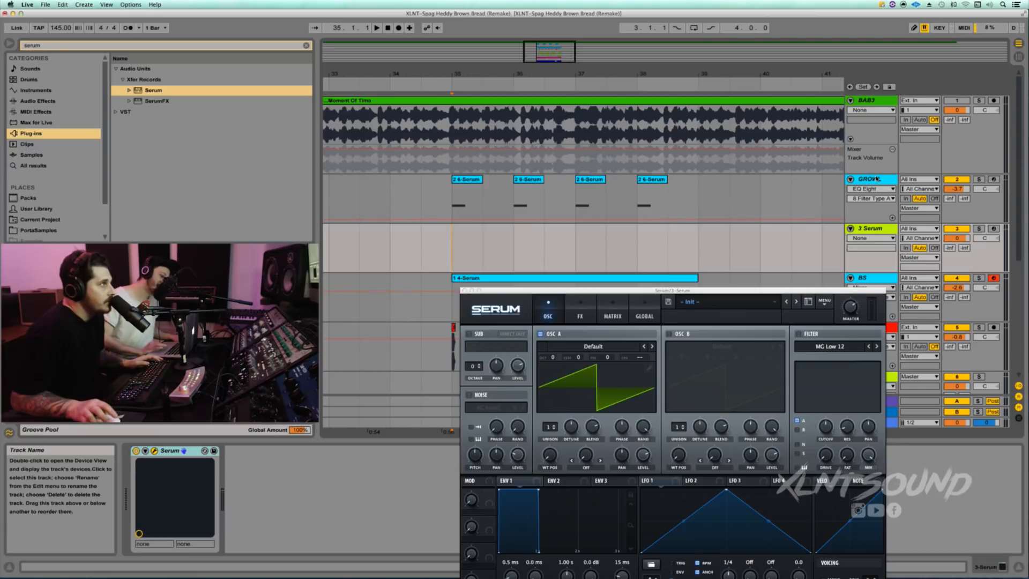
Open the Serum plug-in on the GROWL track and show its effects page
{"action": "left_click", "coordinate": [876, 179]}
{"action": "left_click", "coordinate": [455, 244]}
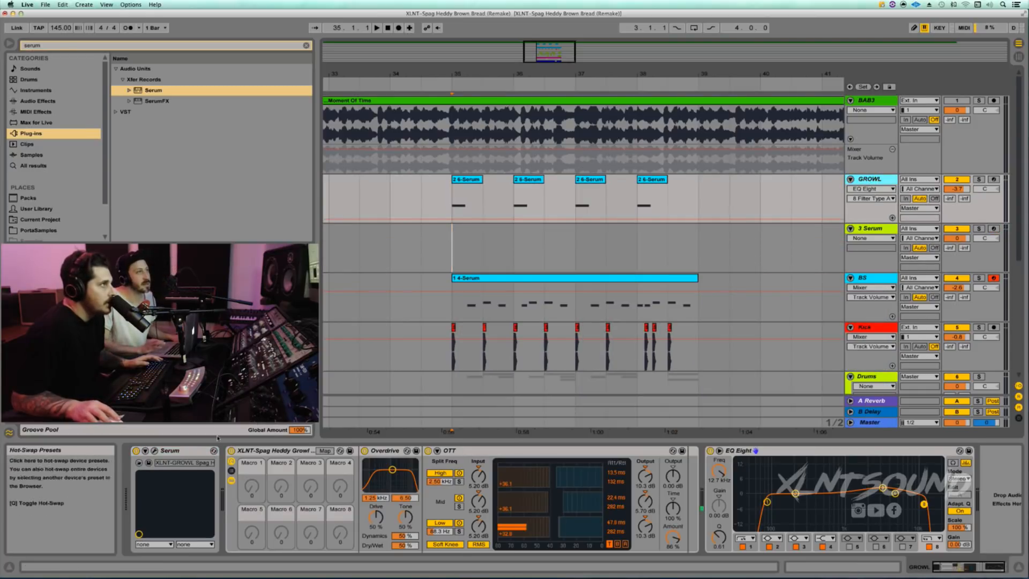
{"action": "left_click", "coordinate": [449, 195]}
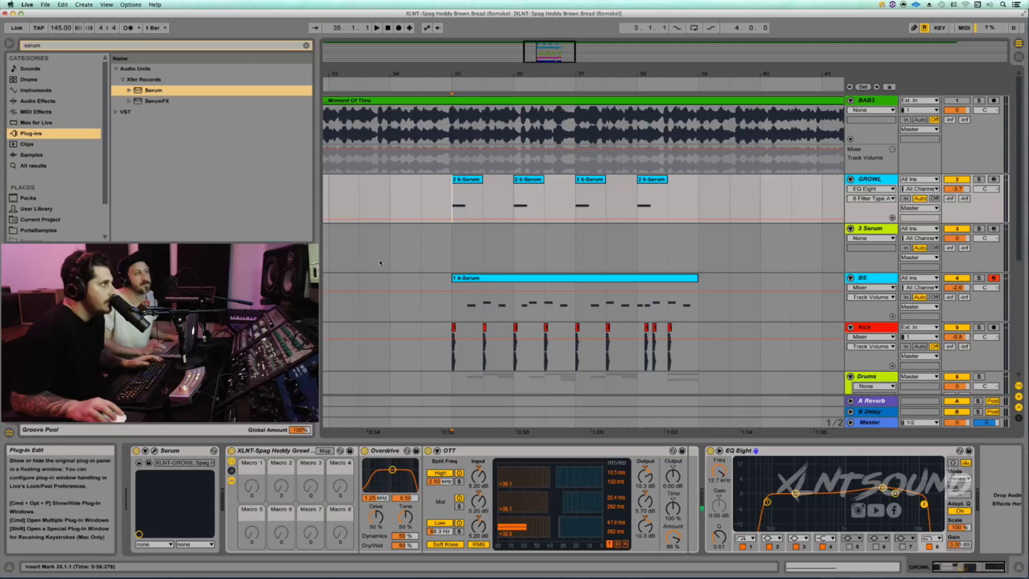
{"action": "left_click", "coordinate": [154, 450]}
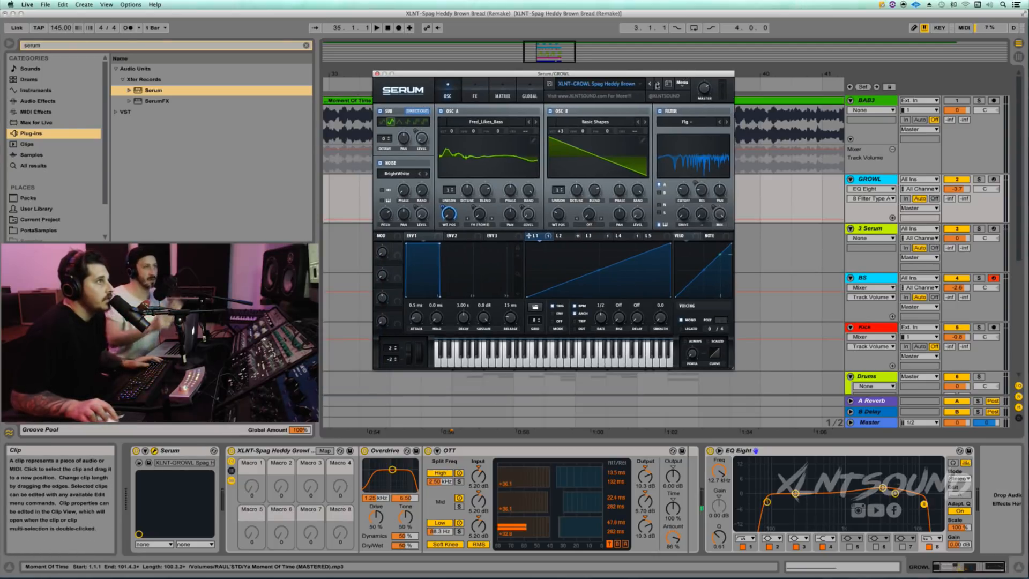
{"action": "left_click", "coordinate": [680, 86]}
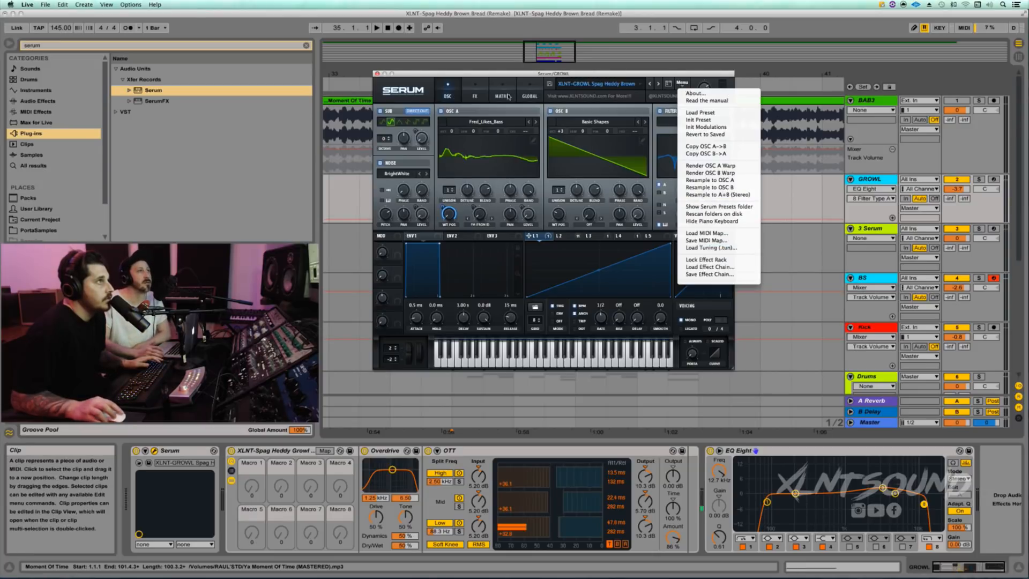
{"action": "left_click", "coordinate": [476, 96]}
{"action": "left_click", "coordinate": [476, 96]}
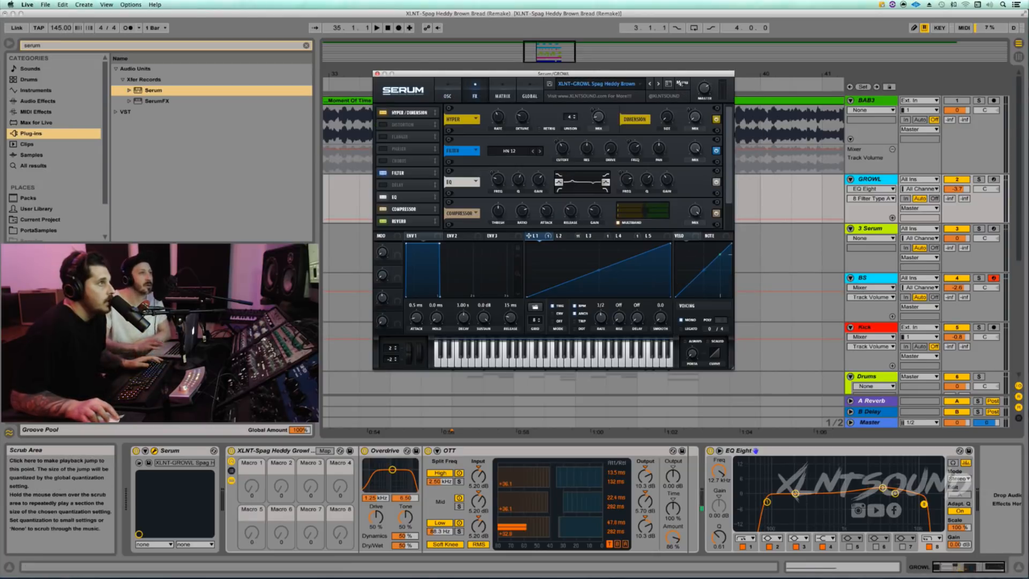
Save the GROWL Serum's effect chain as XLNT-Spag Growl and close its plug-in window
{"action": "left_click", "coordinate": [682, 84]}
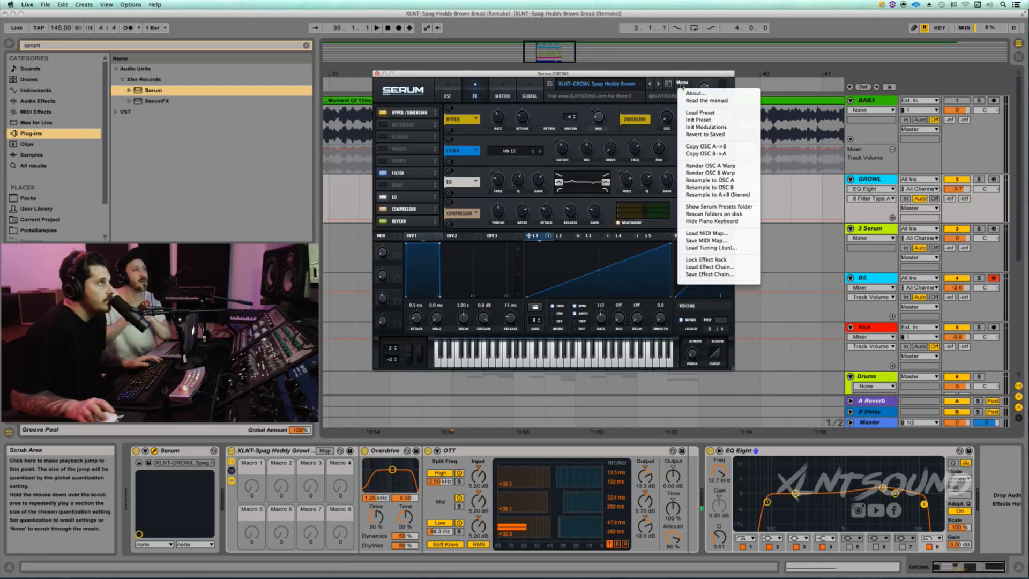
{"action": "left_click", "coordinate": [711, 274]}
{"action": "type", "text": "XLNT-Sp"}
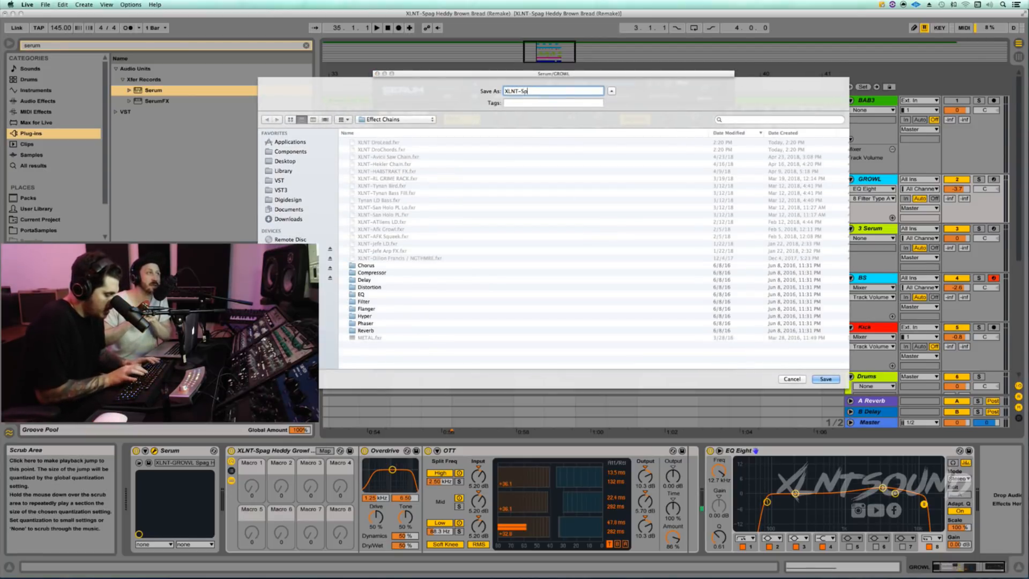
{"action": "type", "text": "ag Heddy Growl"}
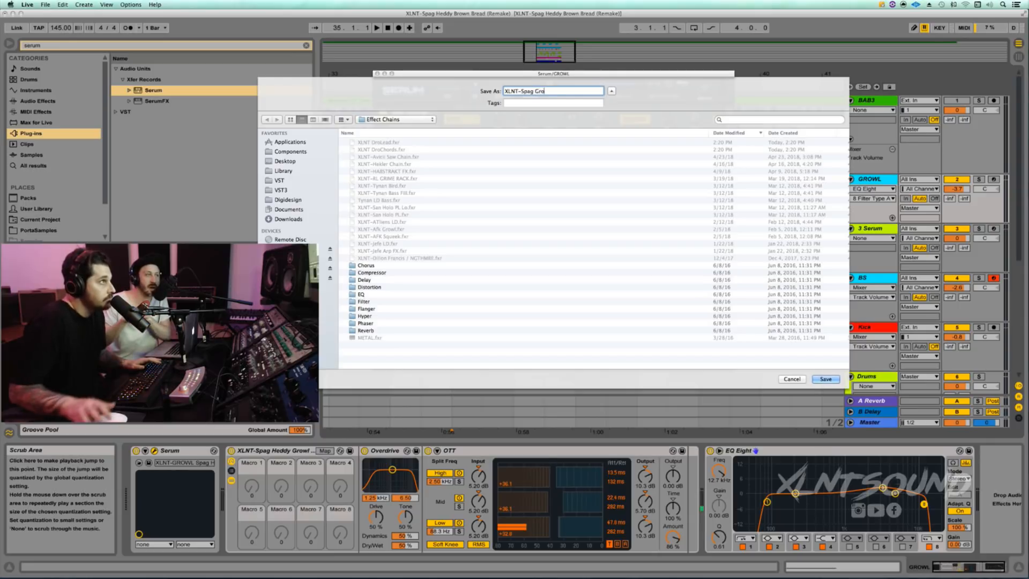
{"action": "key", "text": "Return"}
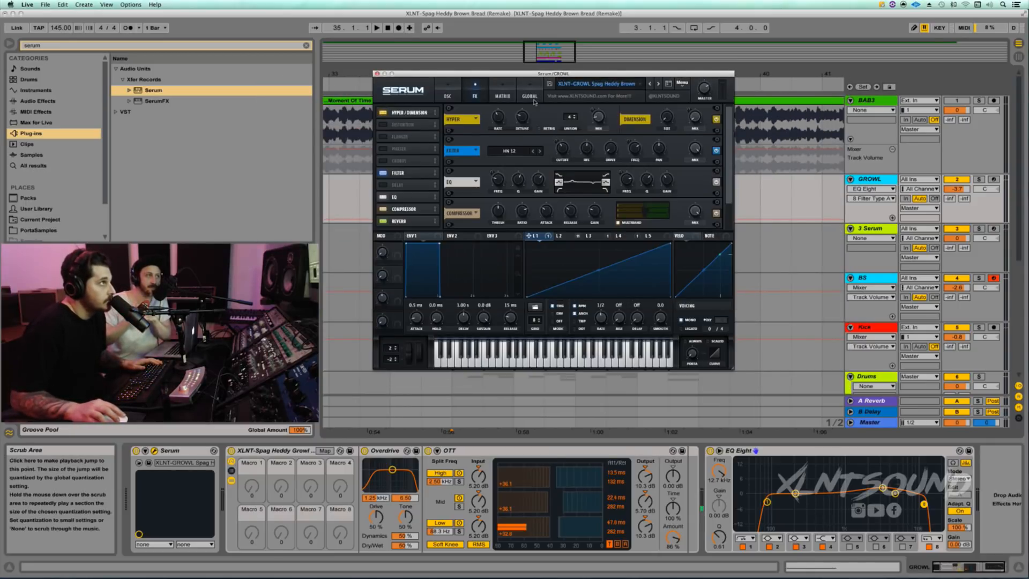
{"action": "left_click", "coordinate": [376, 74]}
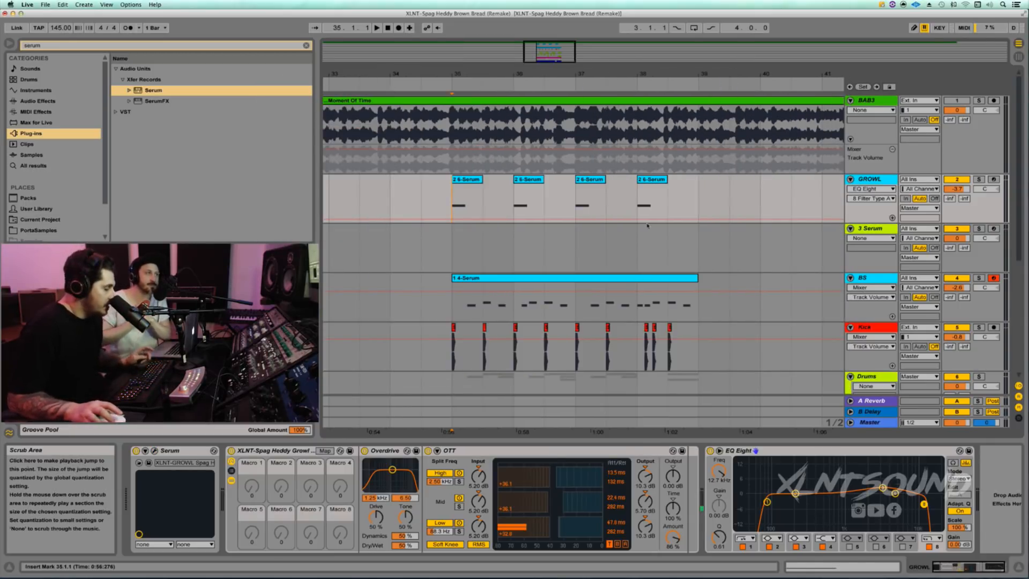
Copy the four GROWL clips onto the 3 Serum track, starting at bar 35
{"action": "left_click", "coordinate": [461, 182]}
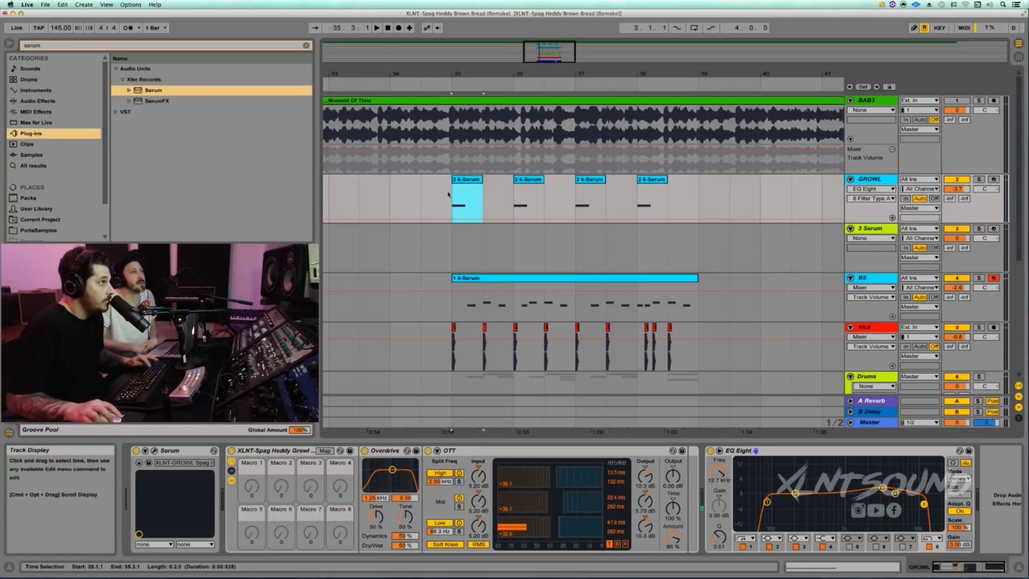
{"action": "left_click", "coordinate": [443, 247]}
{"action": "key", "text": "super+v"}
{"action": "left_click", "coordinate": [563, 231]}
{"action": "left_click", "coordinate": [445, 208]}
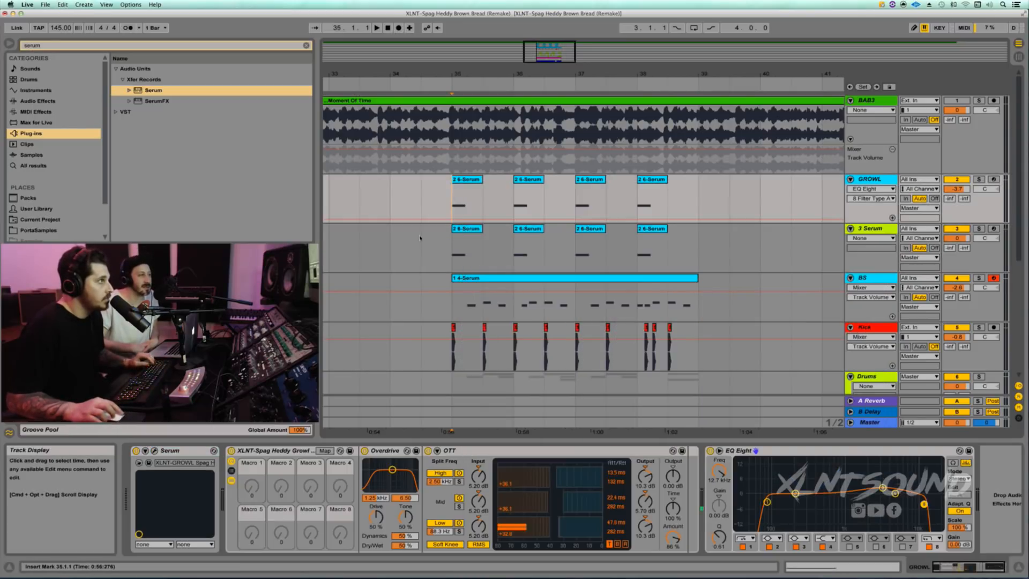
Copy the XLNT-Spag Heddy Growl effect rack onto the 3 Serum track, switched off, and audition the part from bar 35
{"action": "left_click", "coordinate": [260, 449]}
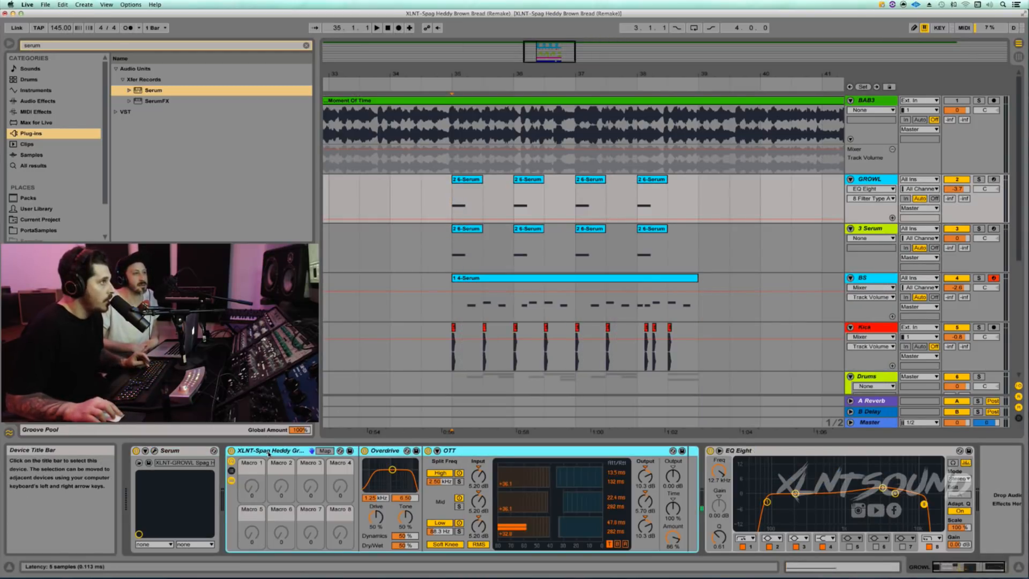
{"action": "left_click", "coordinate": [490, 265]}
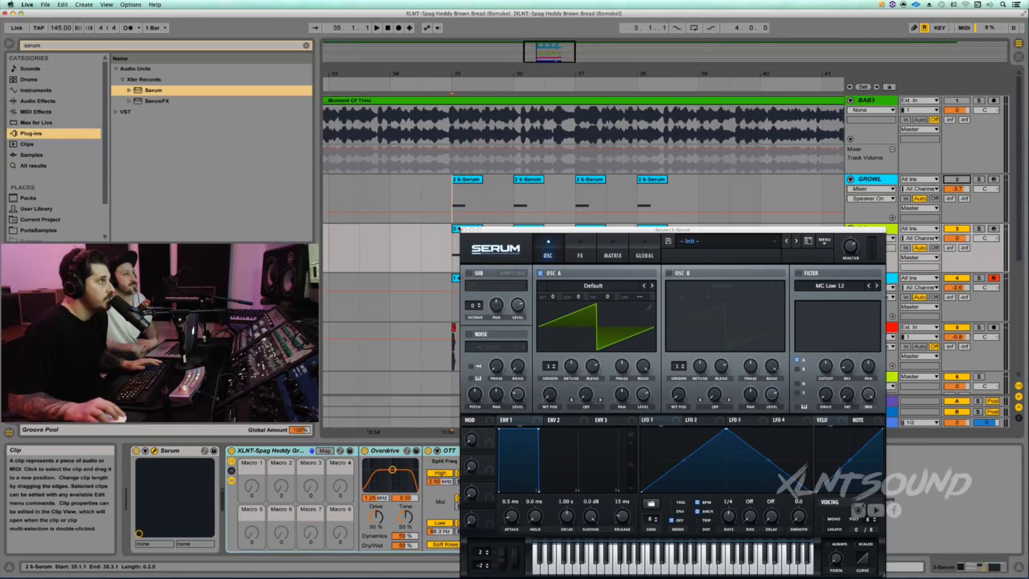
{"action": "key", "text": "space"}
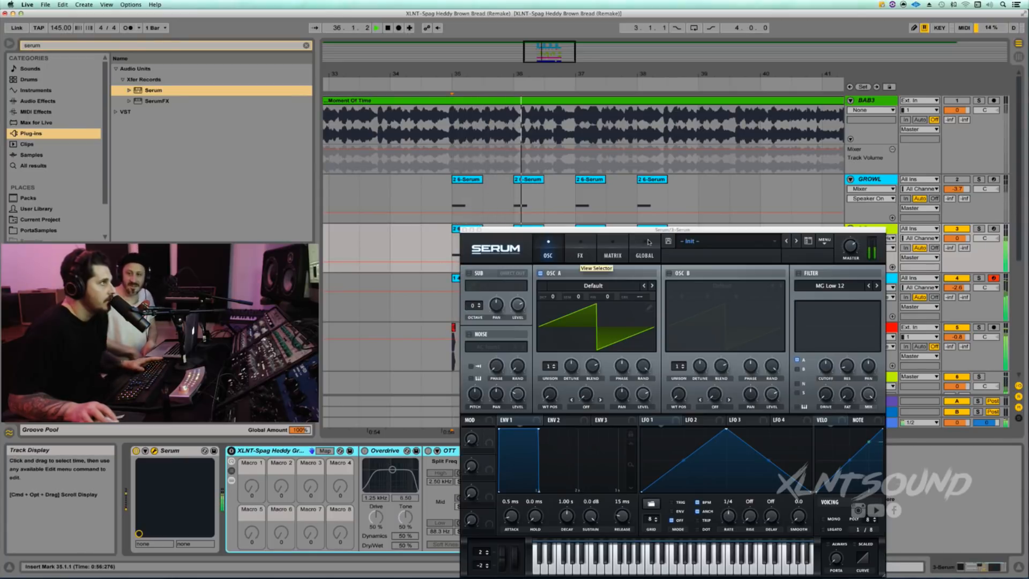
{"action": "key", "text": "space"}
{"action": "key", "text": "space"}
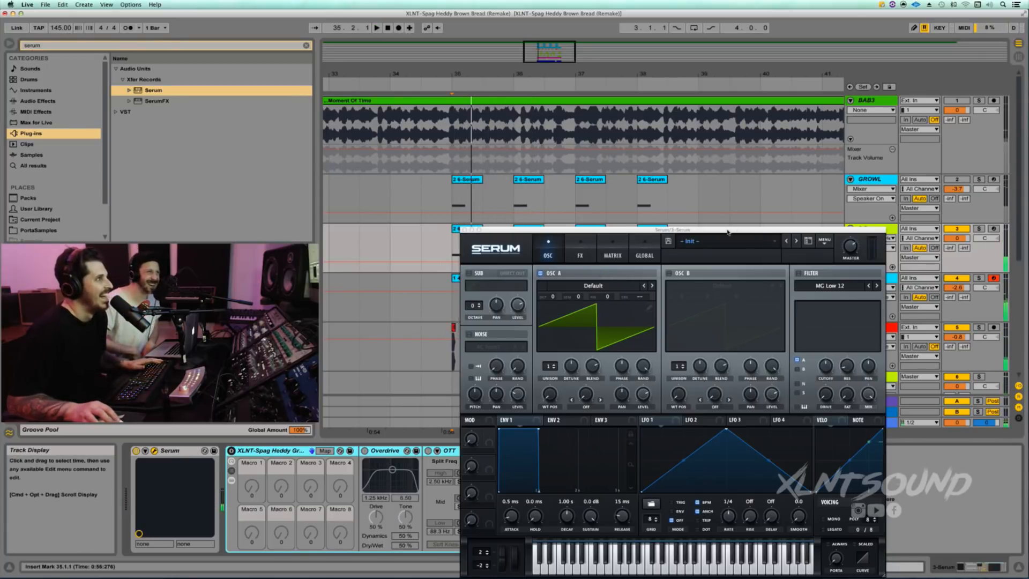
Solo the 3 Serum track during playback, stop, and move the Serum window up so all its controls are visible
{"action": "left_click_drag", "start_coordinate": [713, 228], "coordinate": [744, 266]}
{"action": "left_click", "coordinate": [979, 228]}
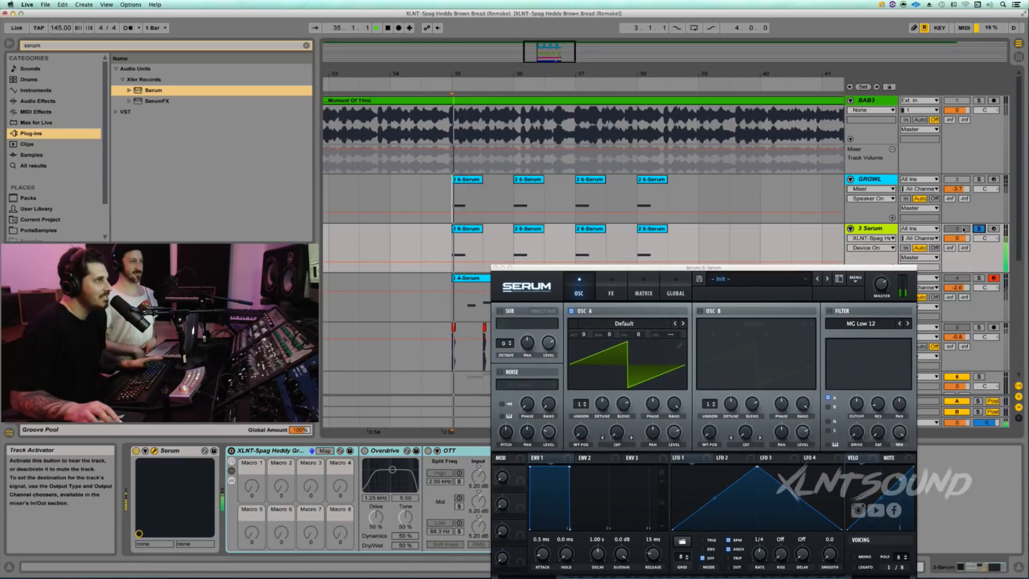
{"action": "key", "text": "space"}
{"action": "left_click_drag", "start_coordinate": [735, 269], "coordinate": [692, 116]}
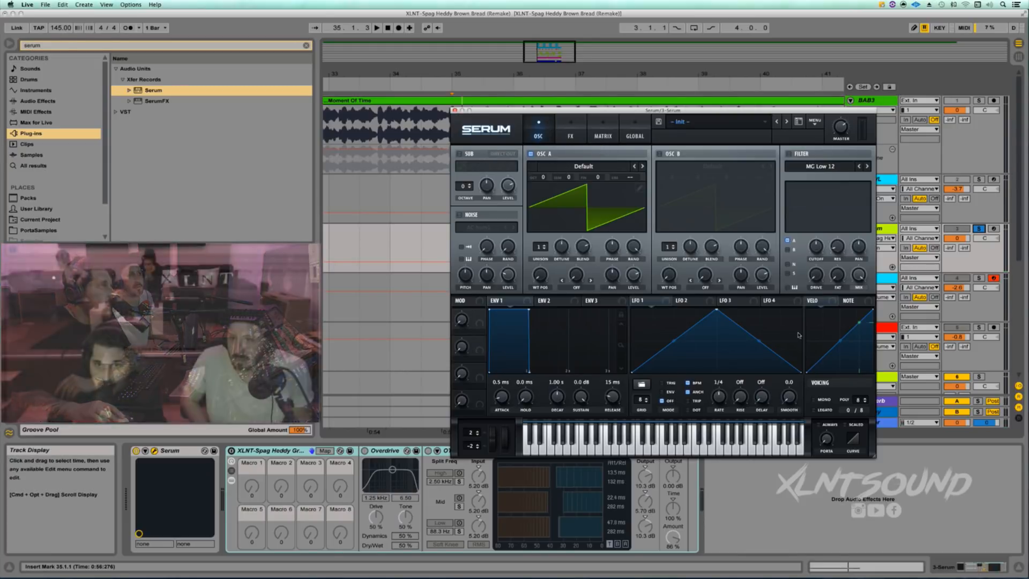
Load the Fred_Likes_Bass wavetable from the Vowel category into oscillator A
{"action": "left_click", "coordinate": [574, 167]}
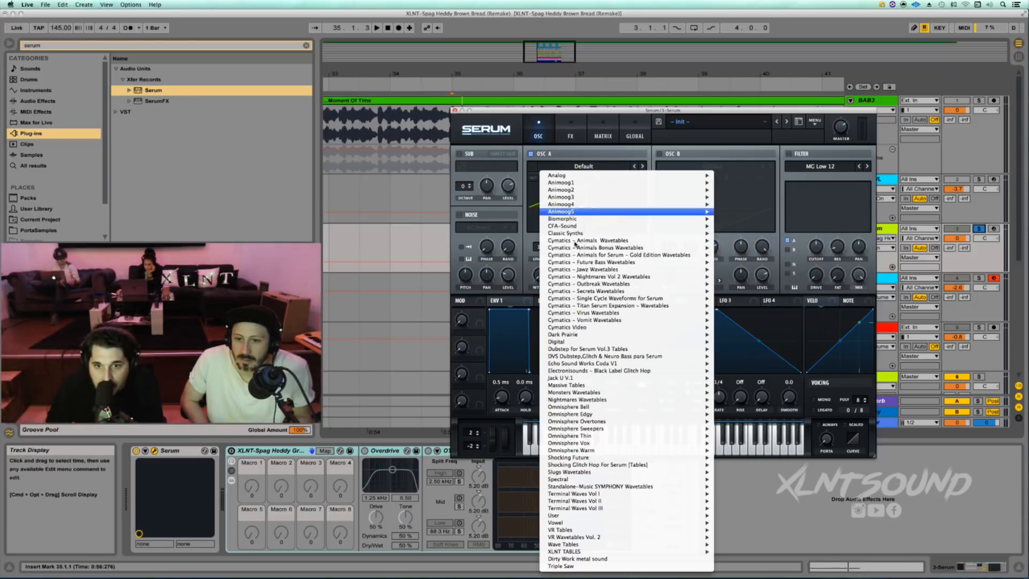
{"action": "mouse_move", "coordinate": [670, 522]}
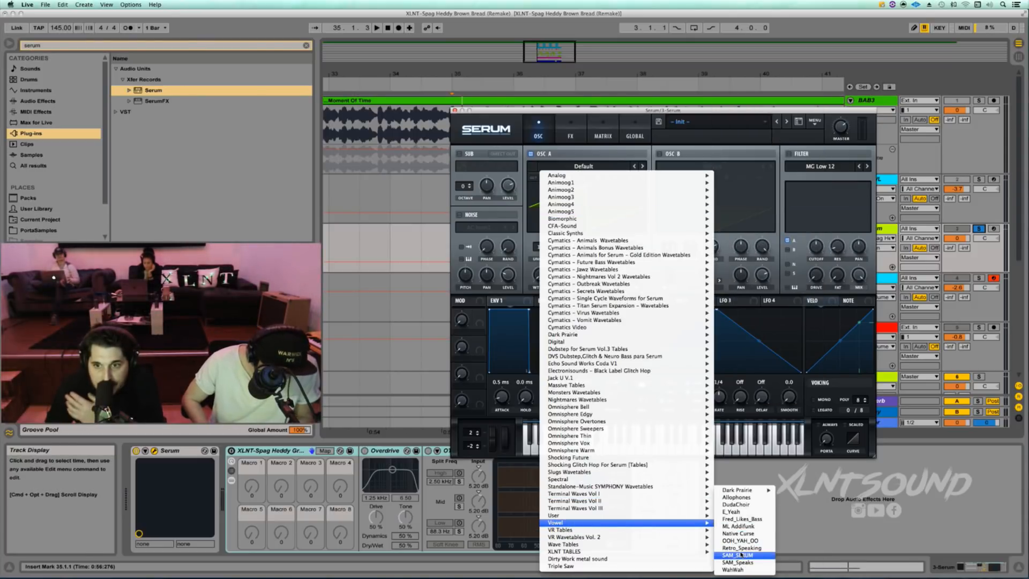
{"action": "left_click", "coordinate": [740, 520]}
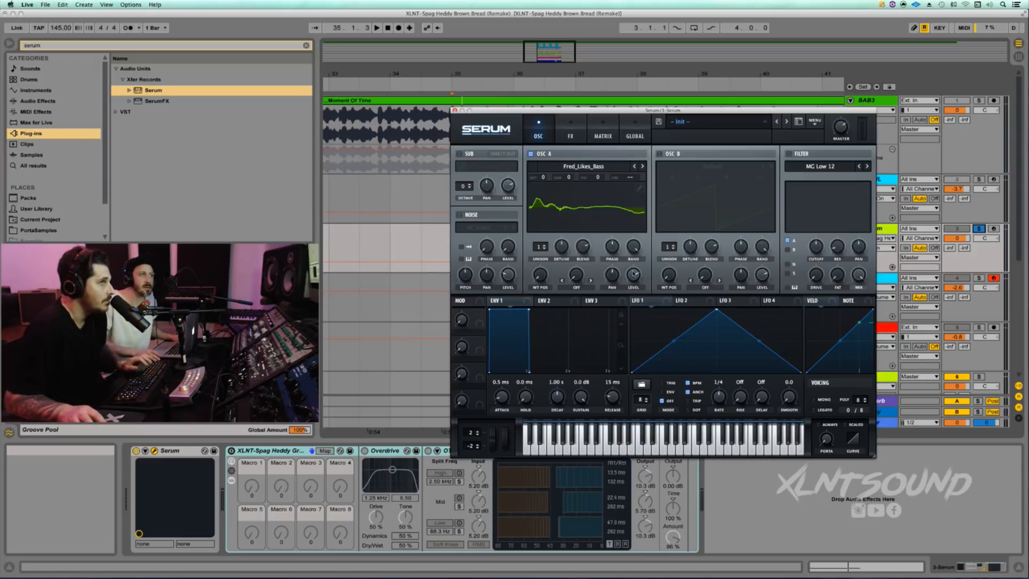
Arm the 3 Serum track for recording and set oscillator A's warp mode to FM (from B)
{"action": "left_click", "coordinate": [993, 228]}
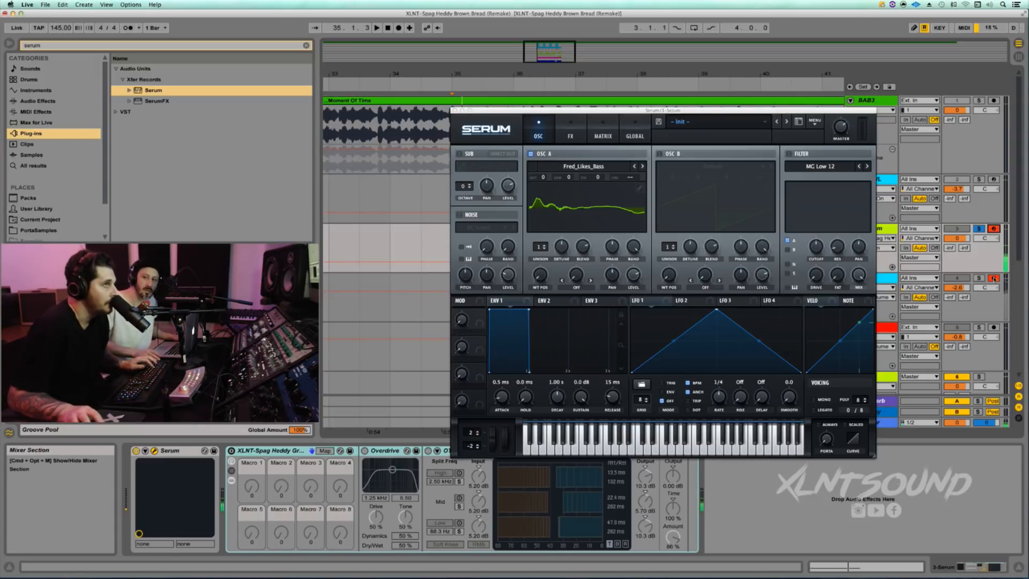
{"action": "left_click_drag", "start_coordinate": [540, 274], "coordinate": [515, 246]}
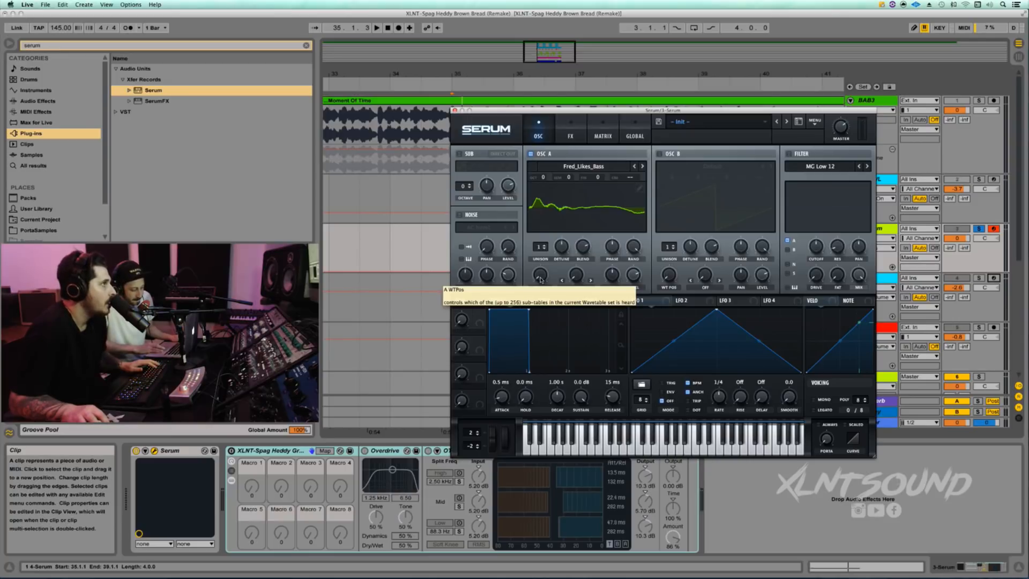
{"action": "left_click", "coordinate": [576, 287]}
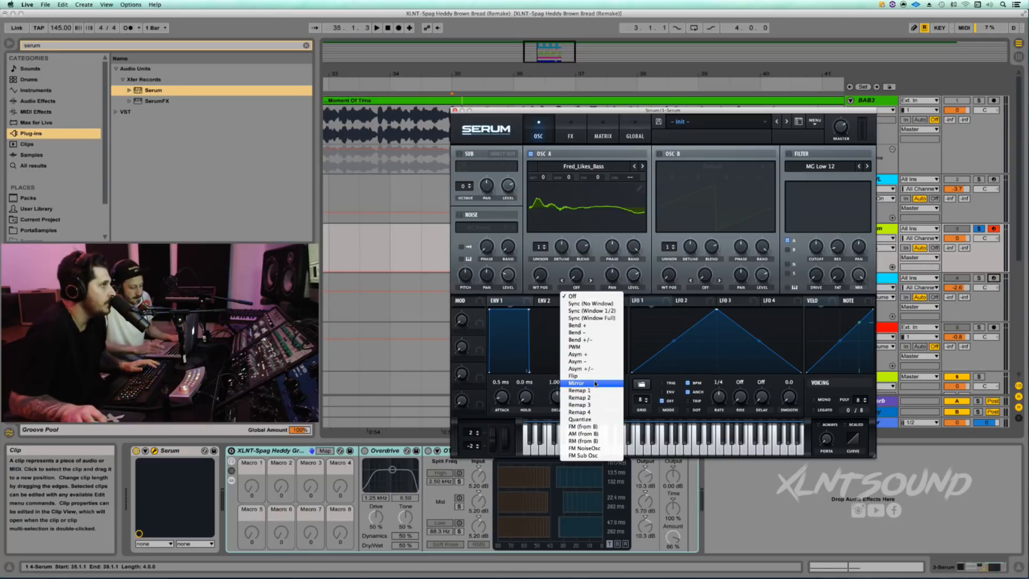
{"action": "left_click", "coordinate": [583, 427]}
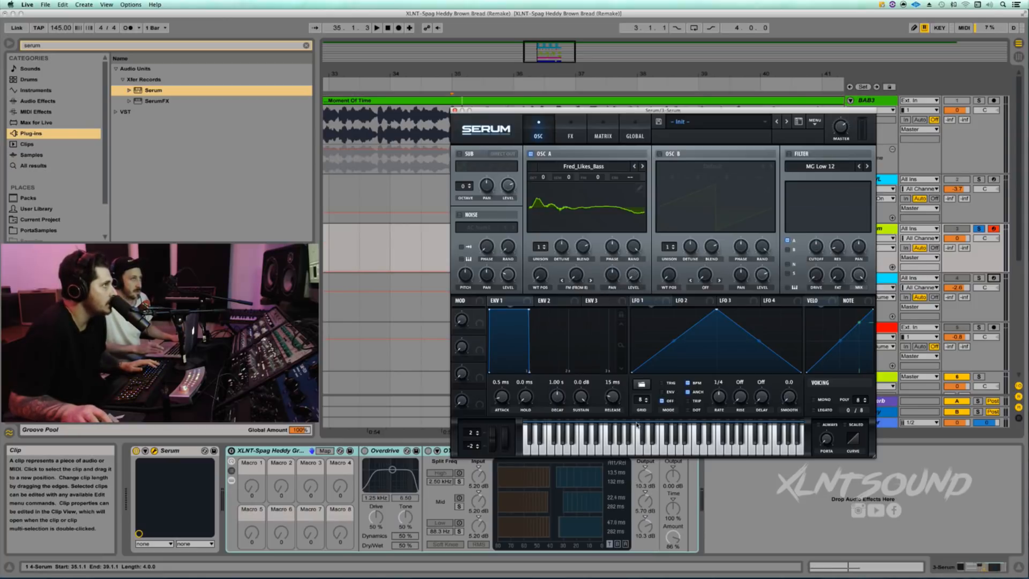
Enable oscillator B with the Analog Basic Shapes wavetable and set its octave to +3
{"action": "left_click", "coordinate": [661, 154]}
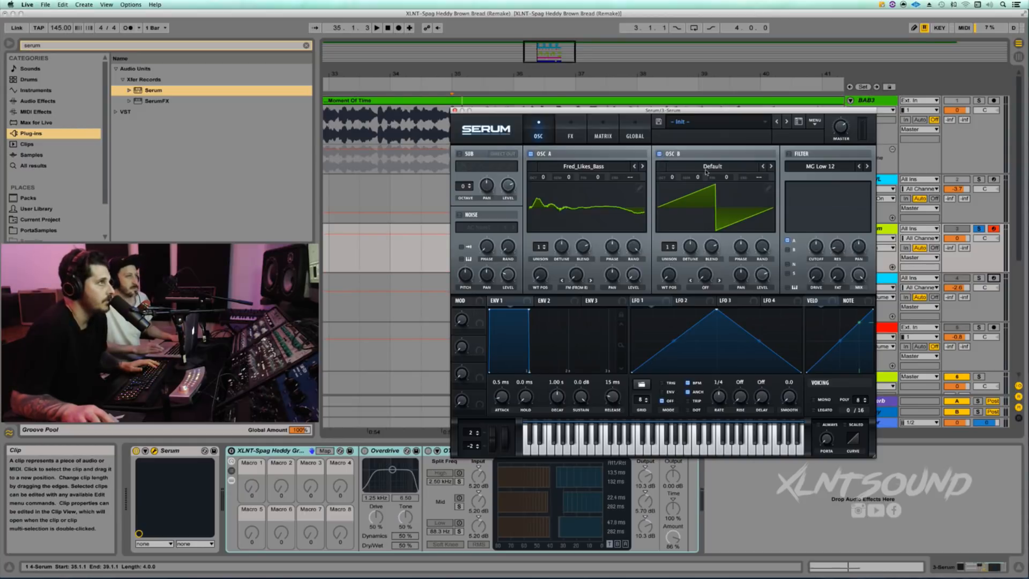
{"action": "left_click", "coordinate": [706, 168]}
{"action": "mouse_move", "coordinate": [707, 175]}
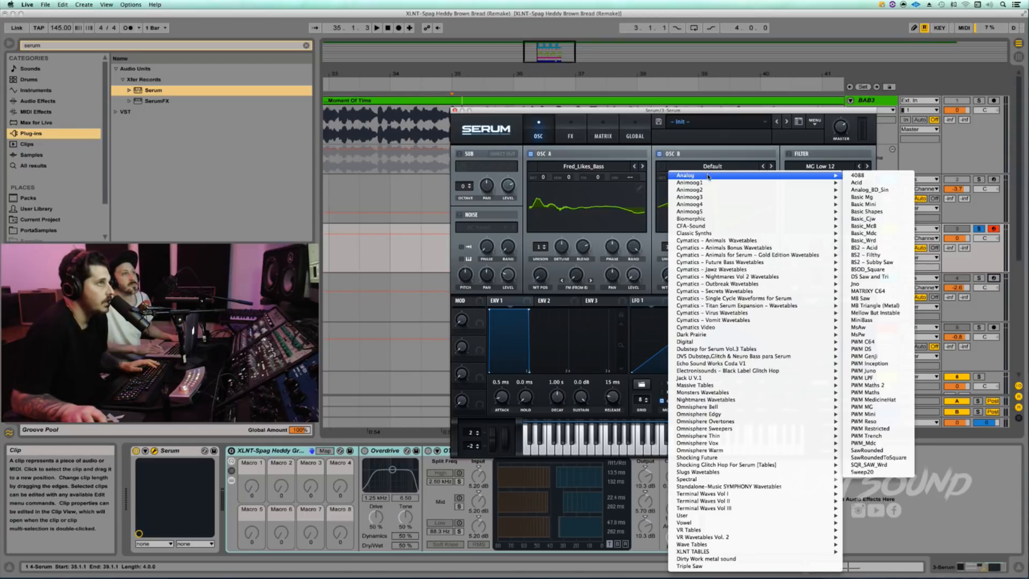
{"action": "left_click", "coordinate": [866, 211]}
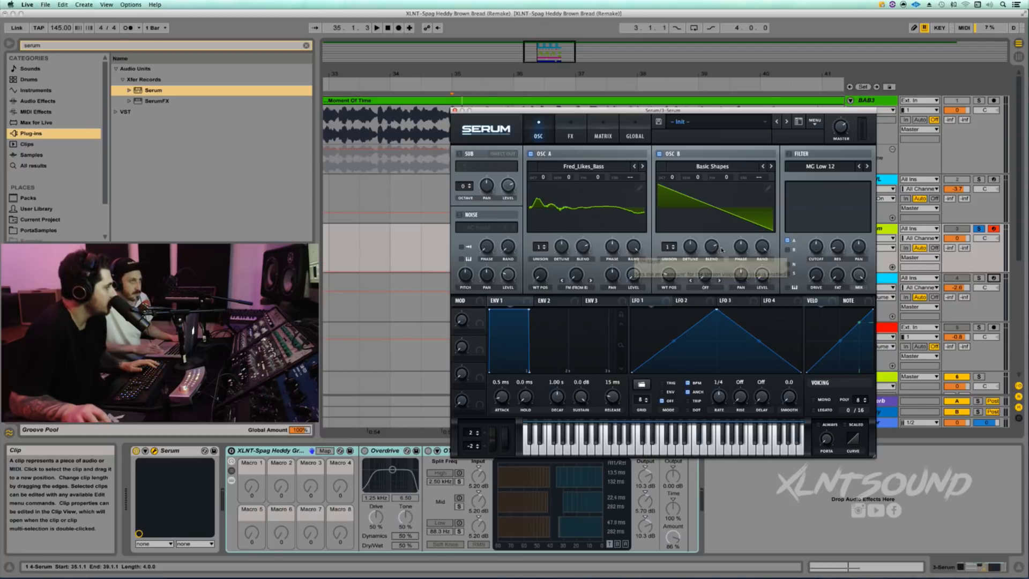
{"action": "left_click_drag", "start_coordinate": [672, 179], "coordinate": [675, 203]}
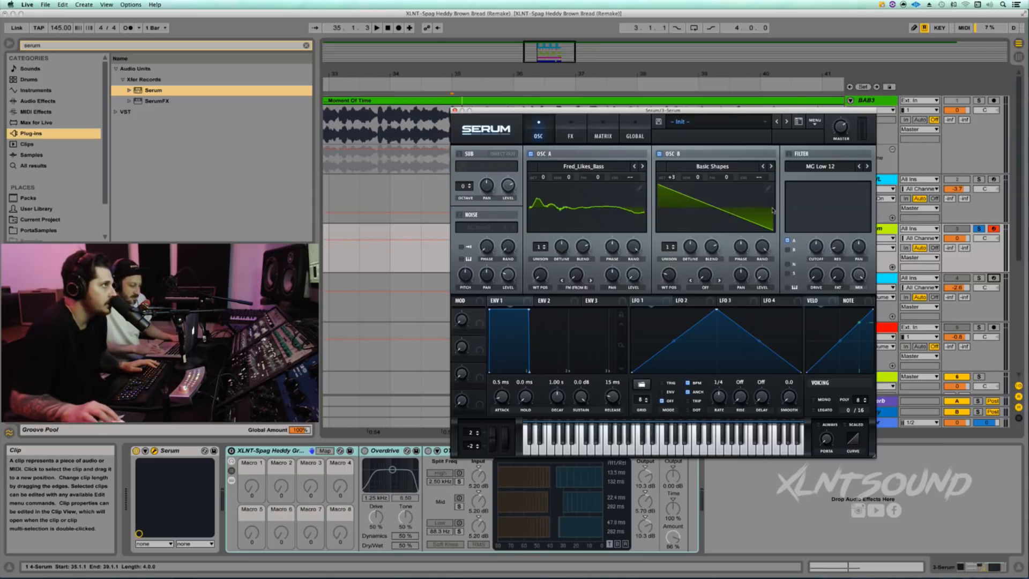
Enable the sub oscillator with its second waveform and turn on Direct Out
{"action": "left_click", "coordinate": [459, 154]}
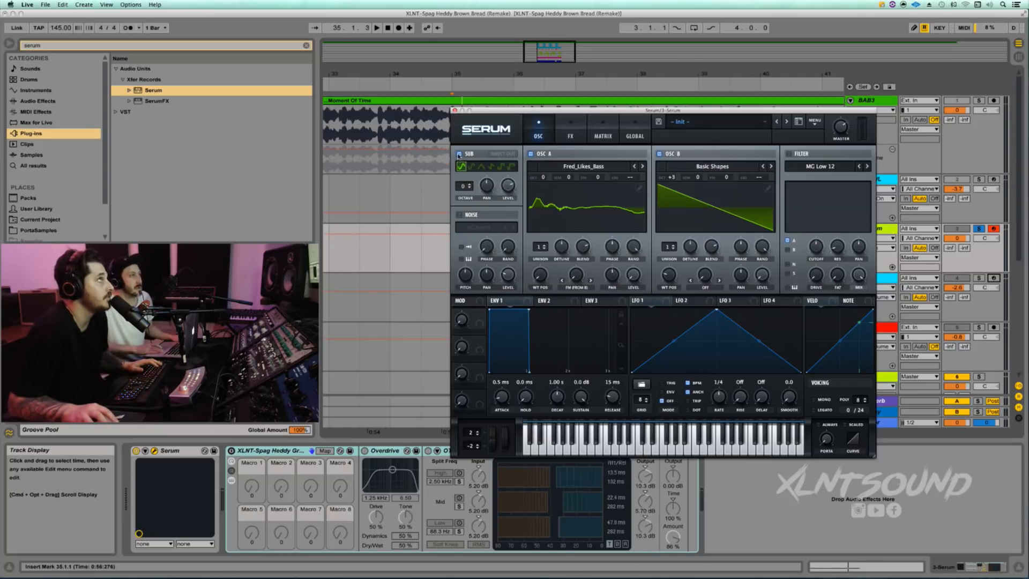
{"action": "left_click", "coordinate": [471, 166]}
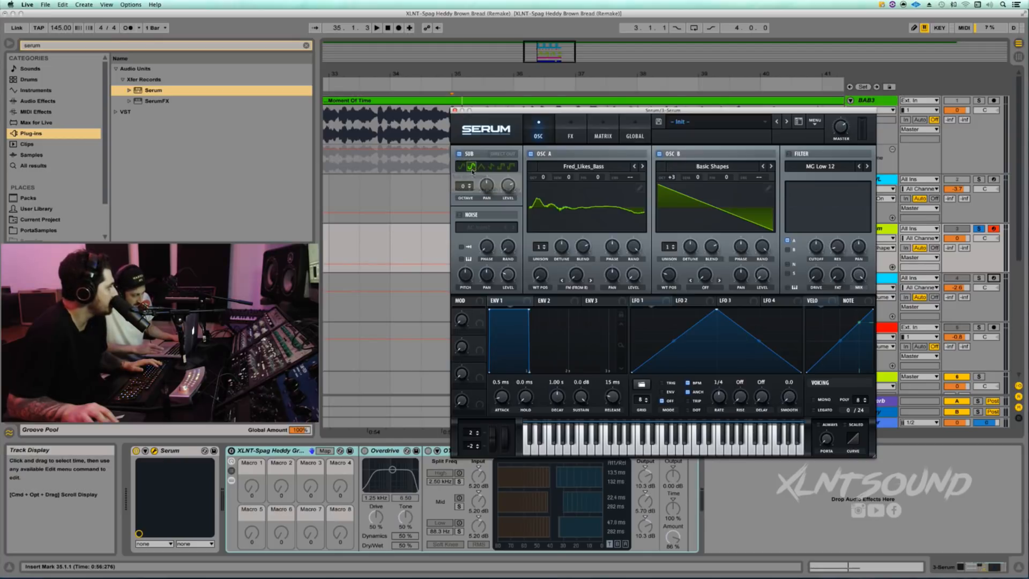
{"action": "left_click", "coordinate": [502, 154]}
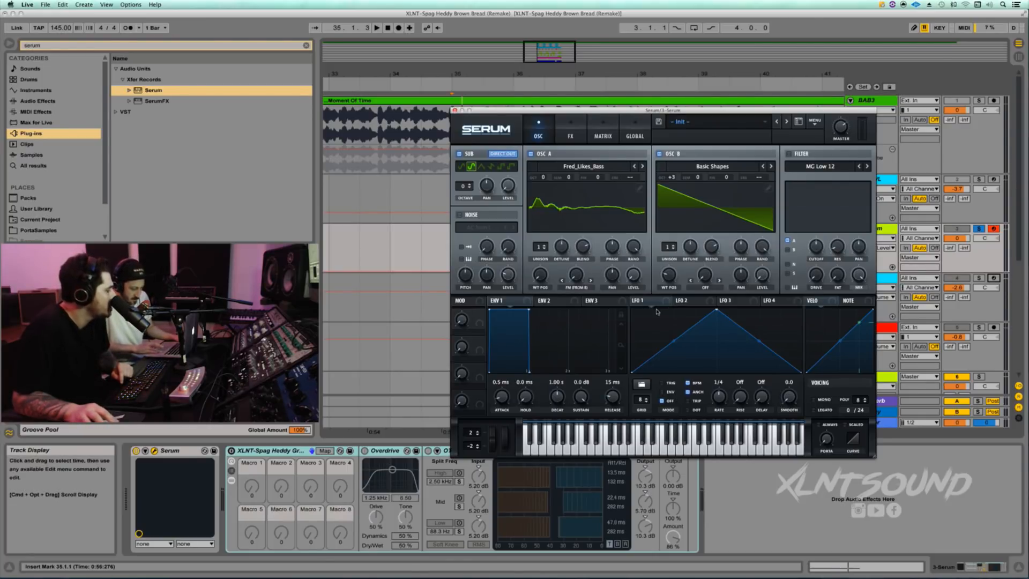
Shape LFO 1 into a rising ramp in Trig mode at a 1/2 rate and assign it to oscillator A's wavetable position
{"action": "left_click_drag", "start_coordinate": [716, 310], "coordinate": [801, 309]}
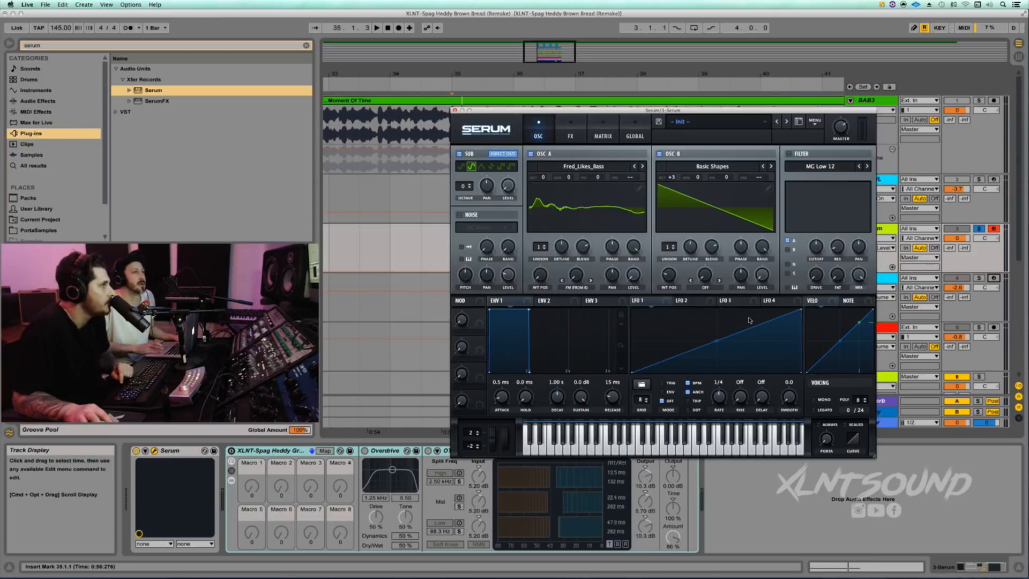
{"action": "left_click", "coordinate": [661, 385]}
{"action": "left_click_drag", "start_coordinate": [722, 397], "coordinate": [721, 402]}
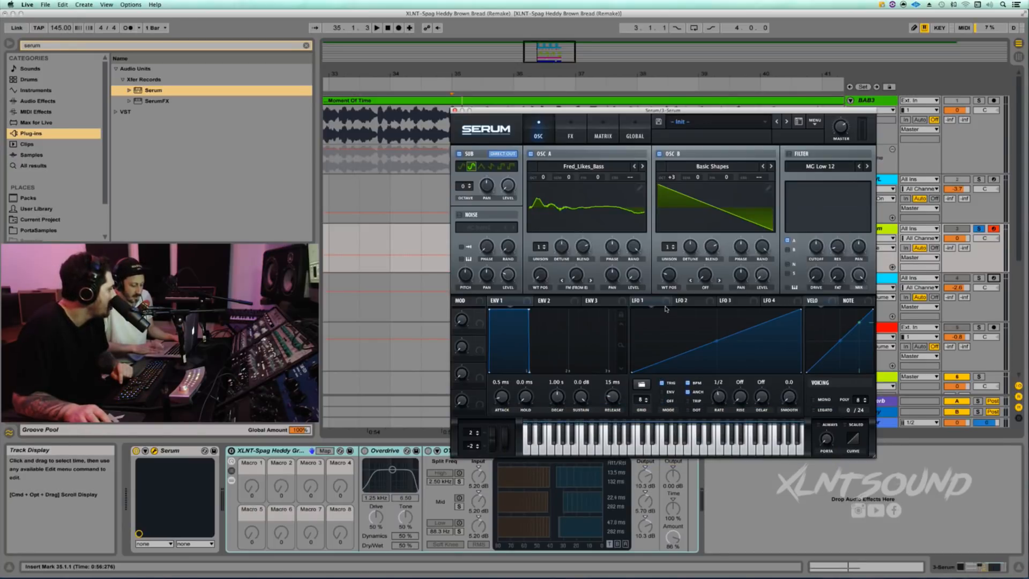
{"action": "left_click_drag", "start_coordinate": [661, 308], "coordinate": [532, 278]}
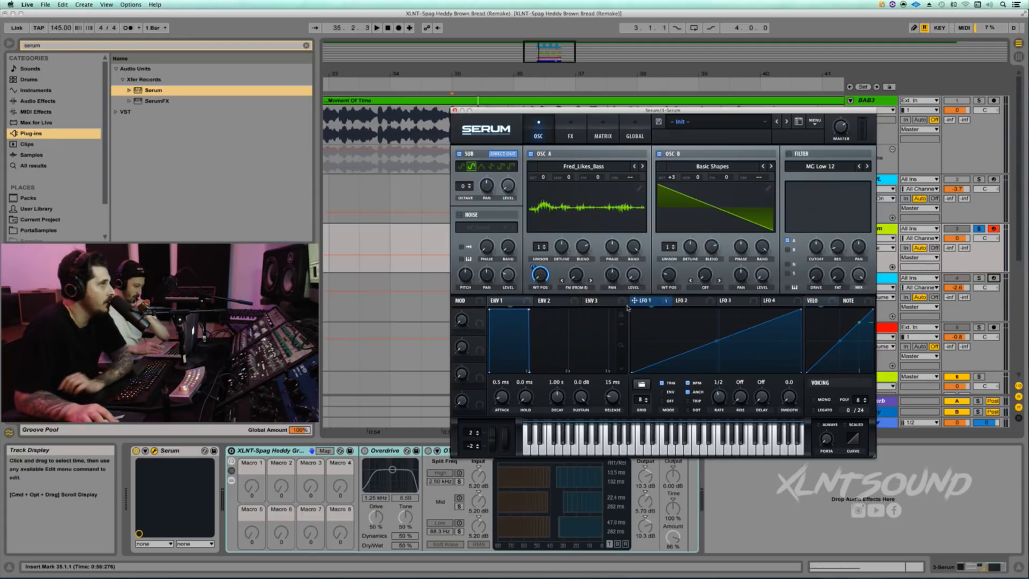
Shape LFO 2 into a curved rise with a late peak, set it to Trig mode and assign it to oscillator A's level
{"action": "left_click", "coordinate": [682, 302]}
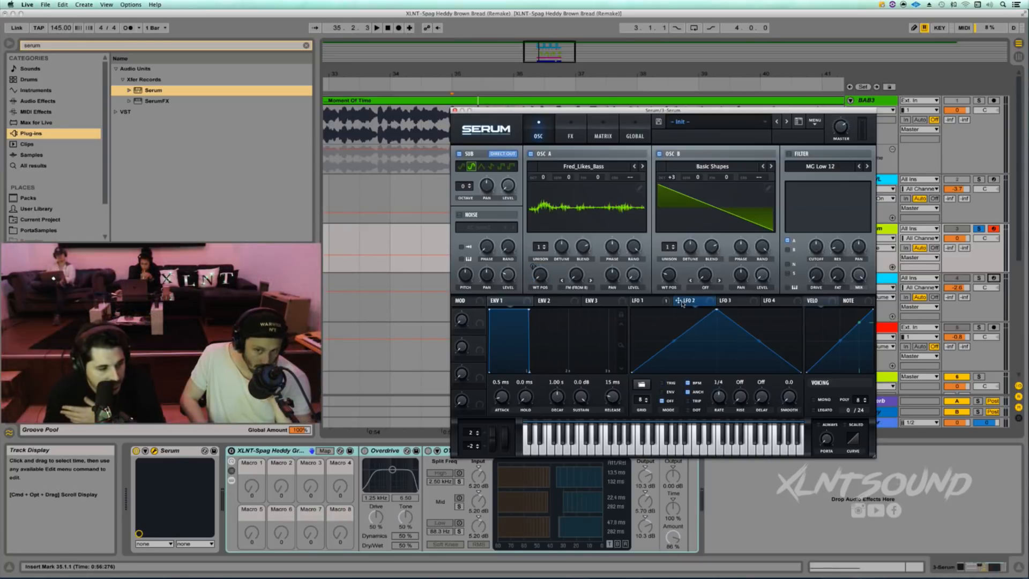
{"action": "left_click_drag", "start_coordinate": [716, 311], "coordinate": [780, 301]}
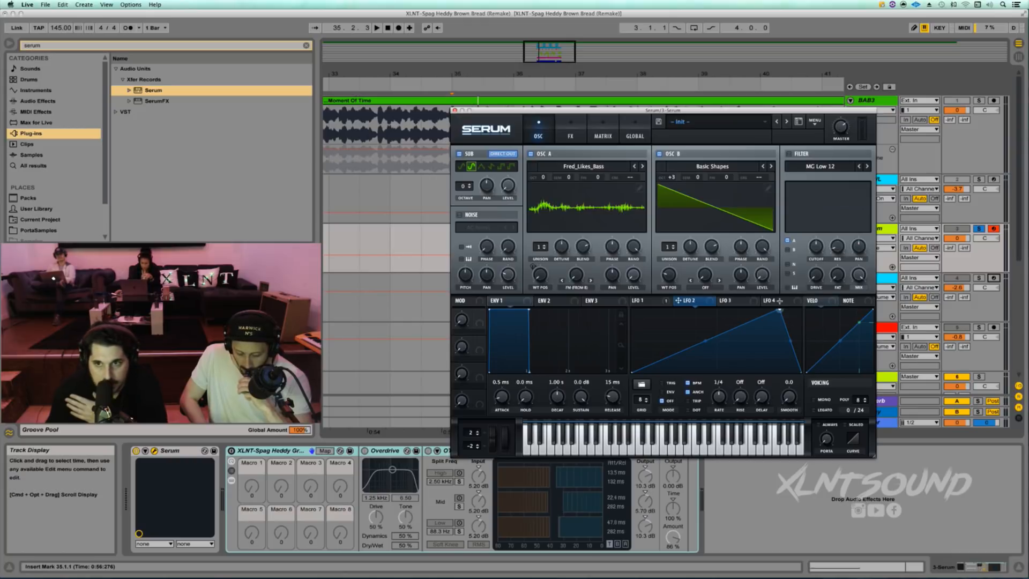
{"action": "left_click_drag", "start_coordinate": [705, 340], "coordinate": [701, 328]}
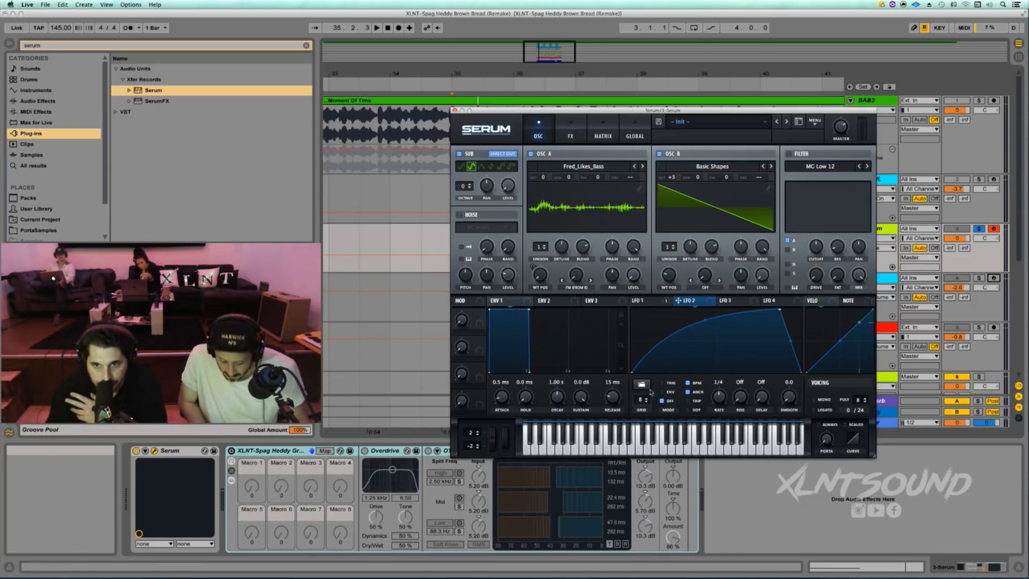
{"action": "left_click", "coordinate": [663, 382]}
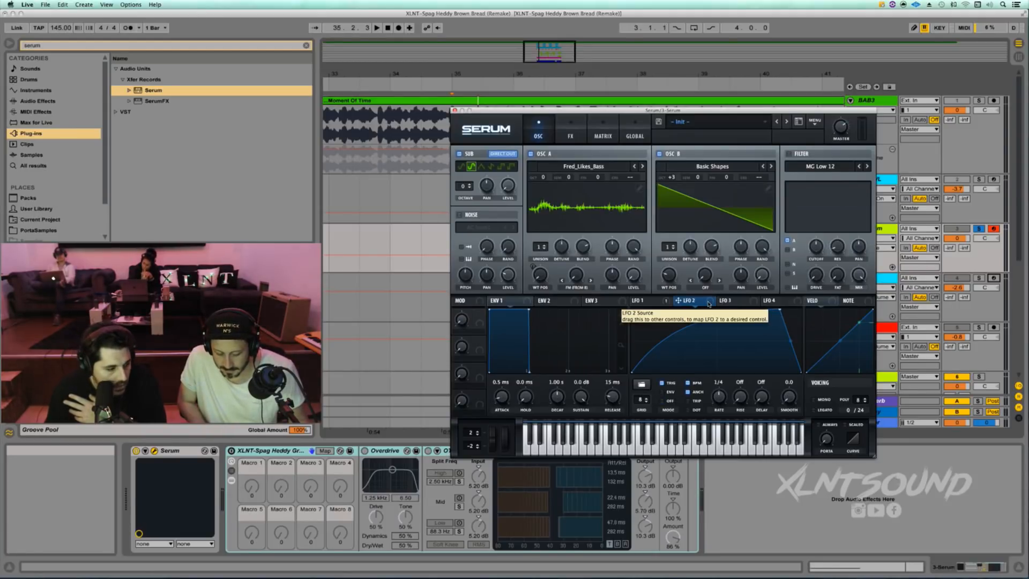
{"action": "left_click_drag", "start_coordinate": [708, 303], "coordinate": [633, 274]}
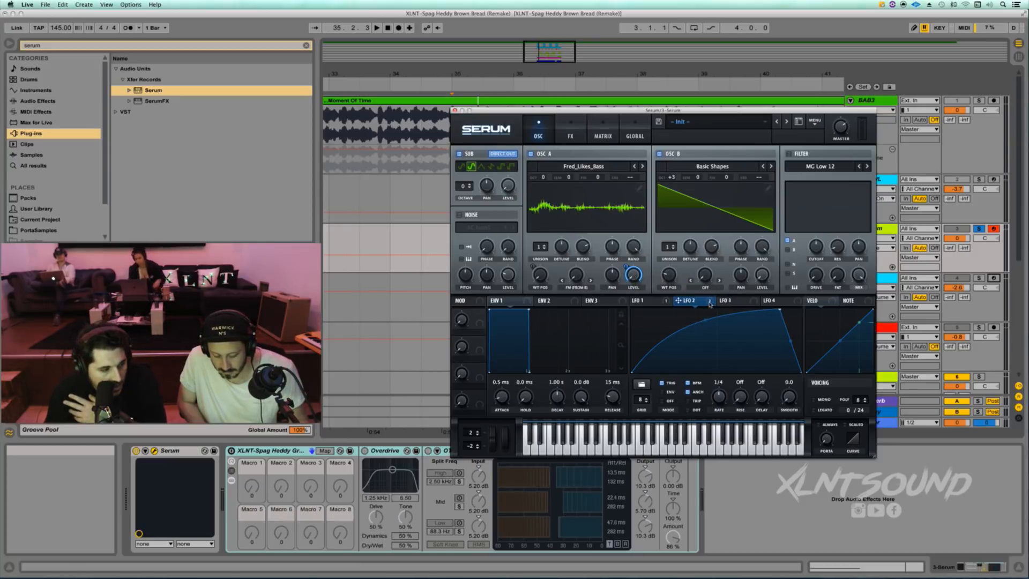
Assign LFO 2 to oscillator A's FM From B amount and audition the bass in the mix and soloed
{"action": "mouse_move", "coordinate": [710, 304]}
{"action": "left_click_drag", "start_coordinate": [636, 300], "coordinate": [566, 293]}
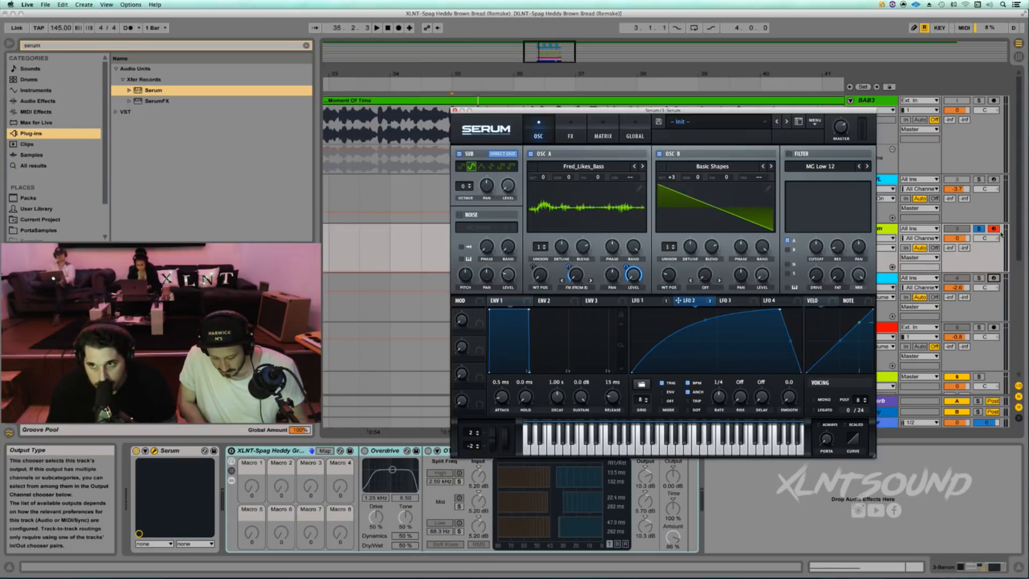
{"action": "left_click", "coordinate": [978, 228]}
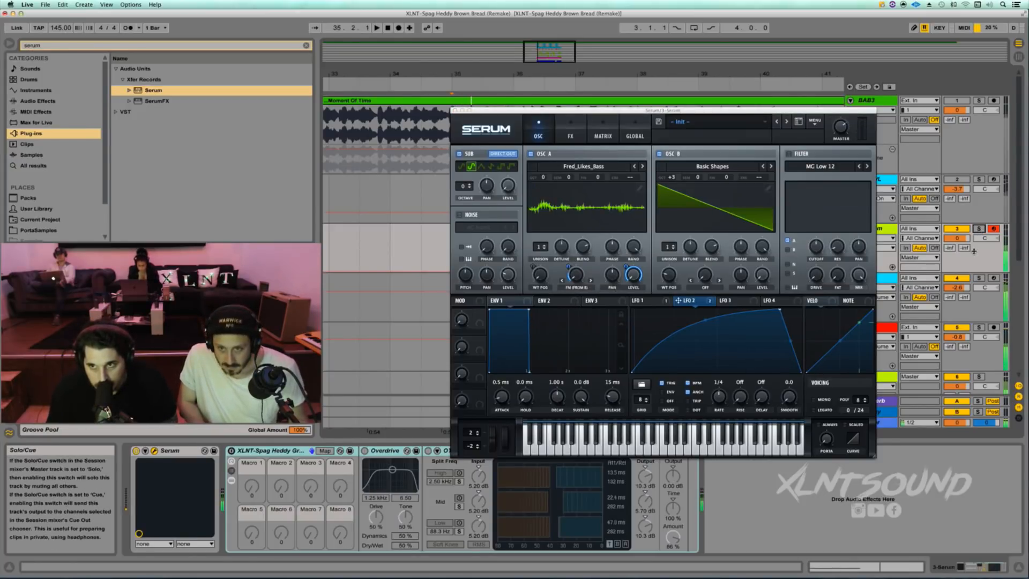
{"action": "key", "text": "space"}
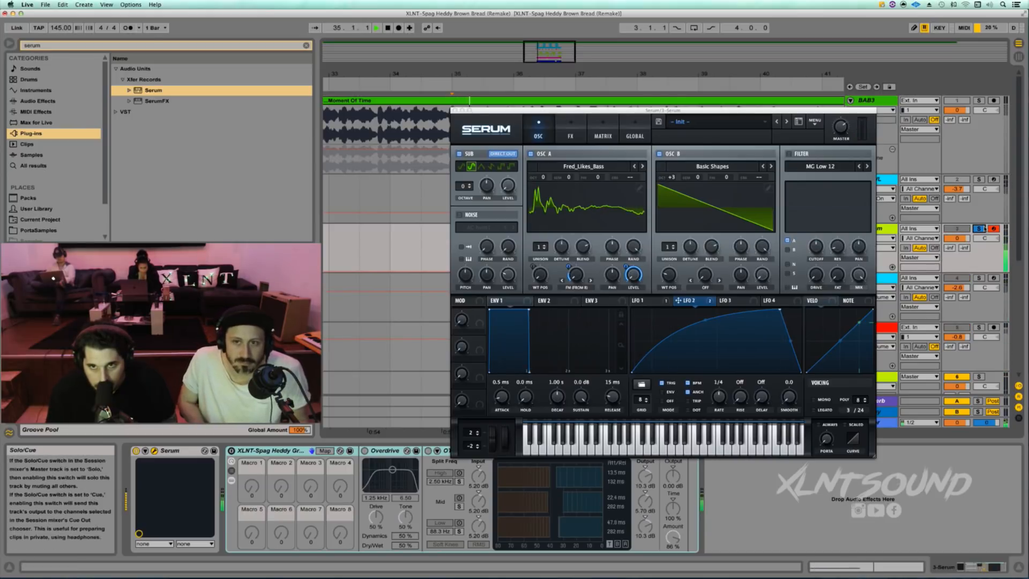
{"action": "left_click", "coordinate": [979, 228]}
{"action": "key", "text": "space"}
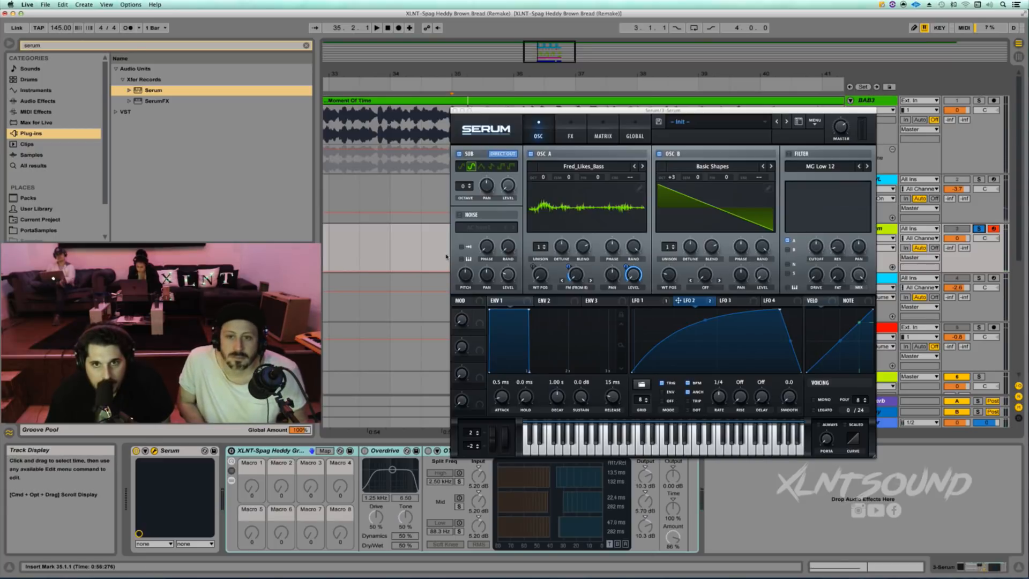
Enable the noise oscillator and load the BrightWhite sample from the Analog category
{"action": "left_click", "coordinate": [459, 215]}
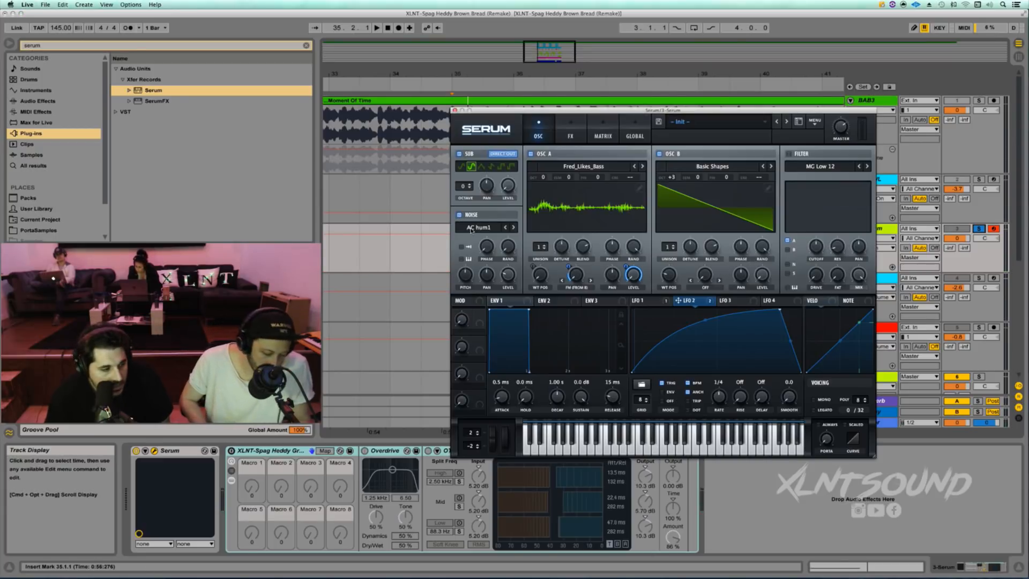
{"action": "left_click", "coordinate": [471, 229]}
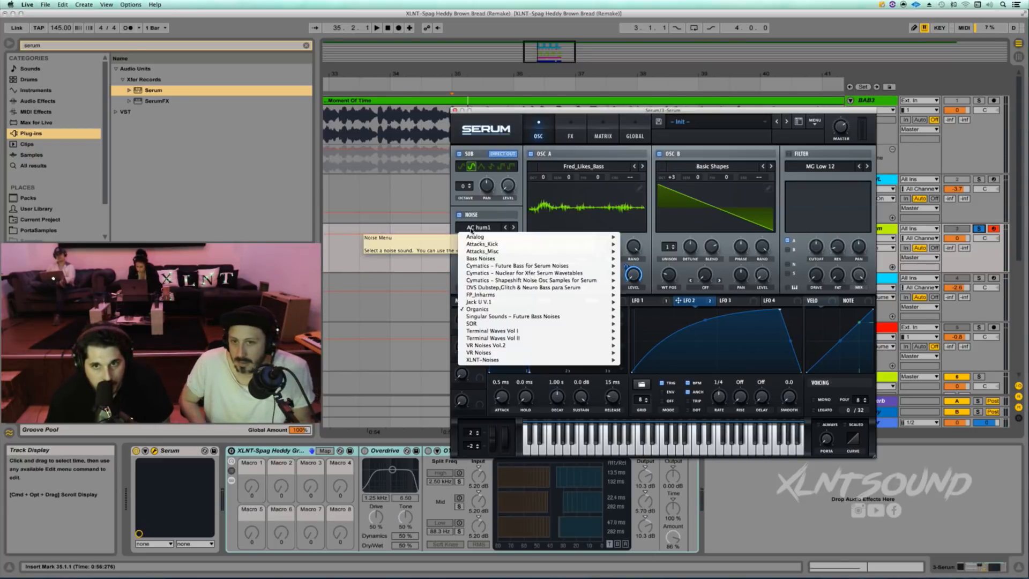
{"action": "mouse_move", "coordinate": [514, 240]}
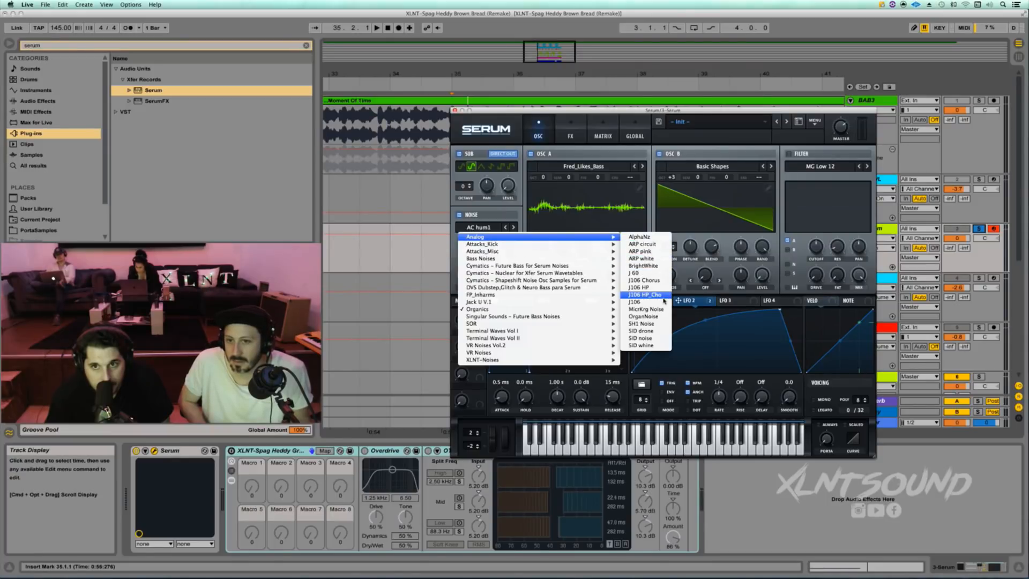
{"action": "left_click", "coordinate": [646, 266]}
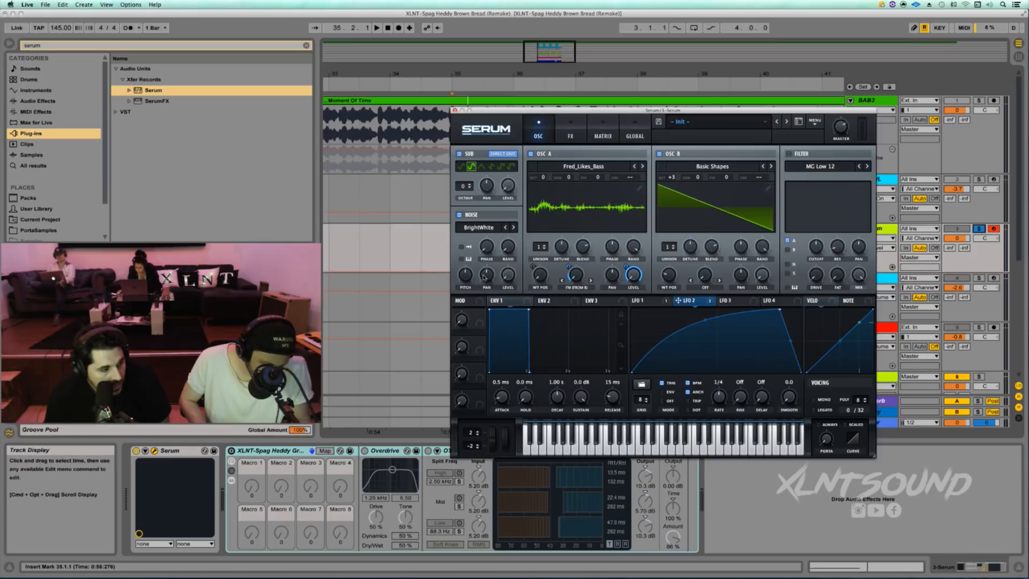
Assign LFO 2 to the noise level and adjust its modulation amount
{"action": "left_click_drag", "start_coordinate": [678, 300], "coordinate": [500, 278]}
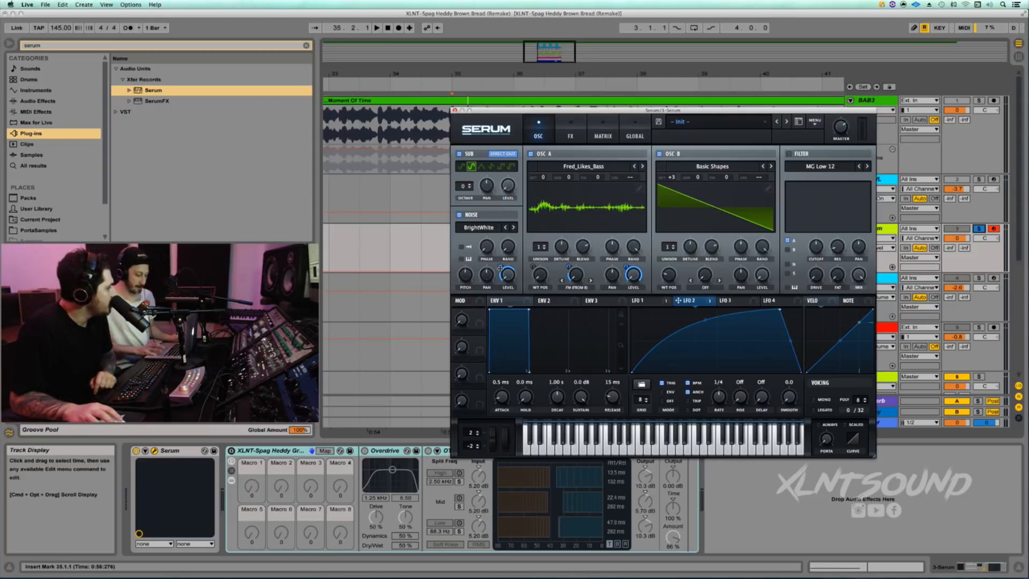
{"action": "mouse_move", "coordinate": [500, 268]}
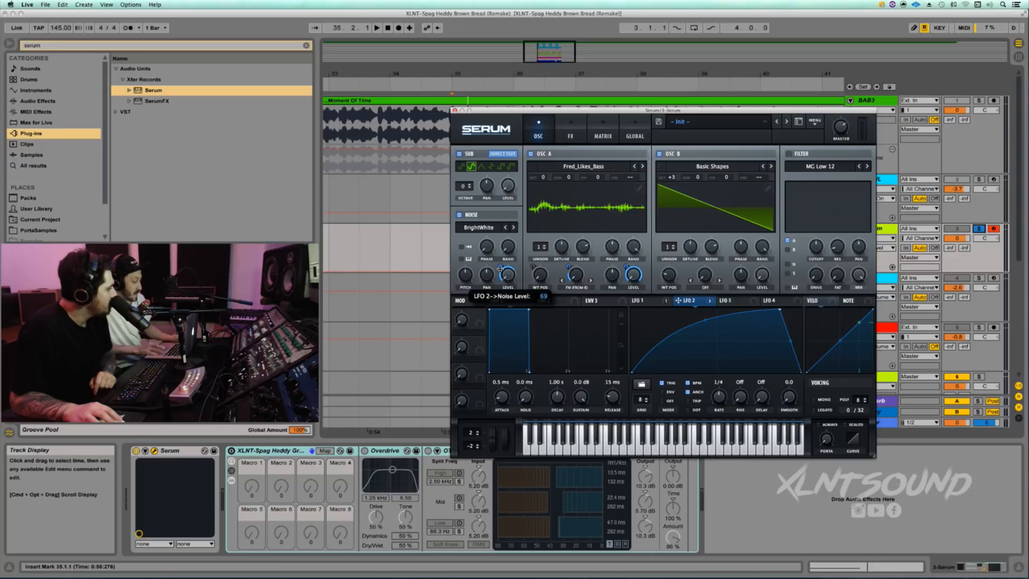
{"action": "left_click_drag", "start_coordinate": [500, 268], "coordinate": [500, 272]}
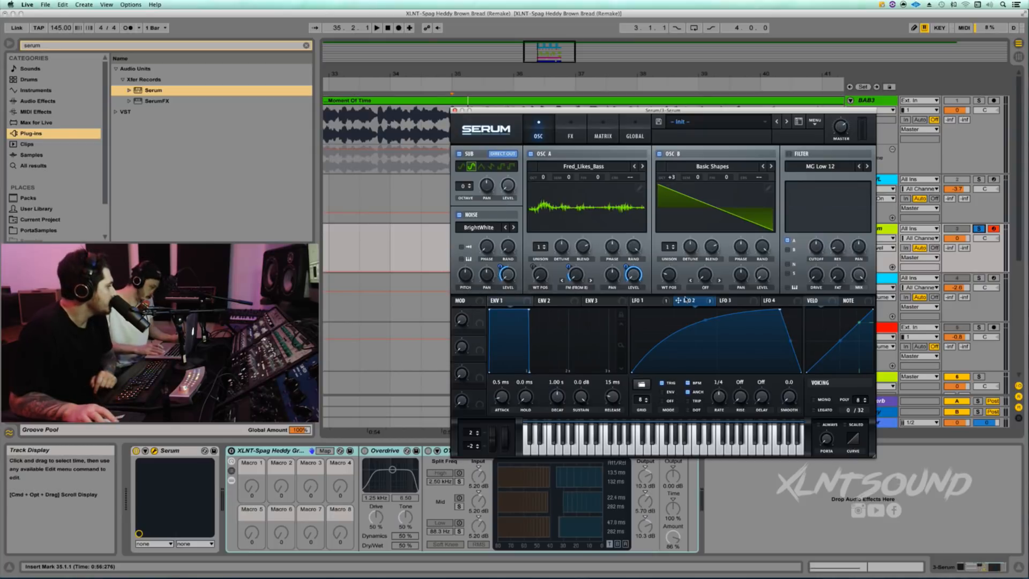
{"action": "mouse_move", "coordinate": [685, 299]}
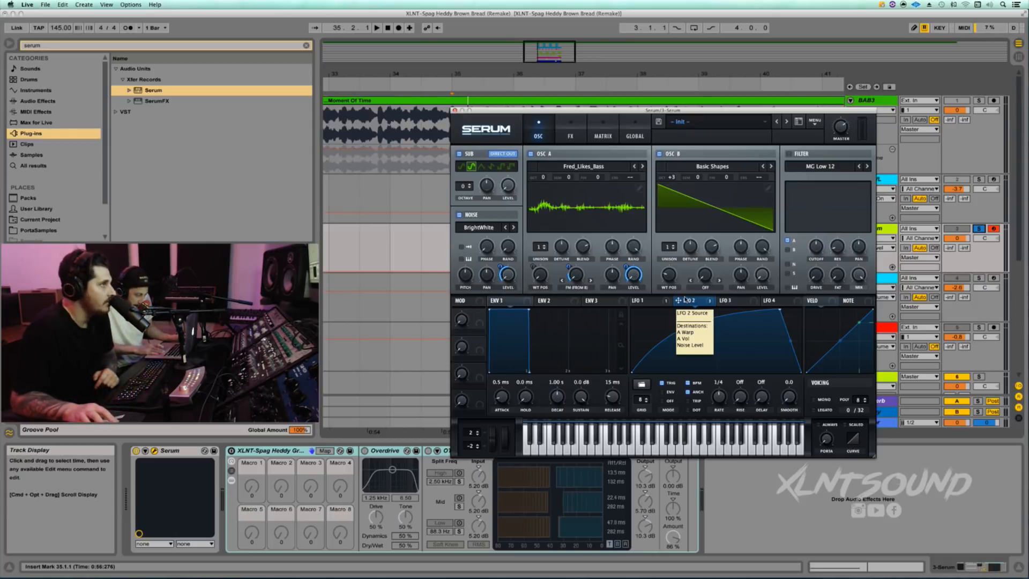
Shape LFO 3 into a curved rise and fall peaking past the middle, in Trig mode at 1/8, and assign it to the sub level
{"action": "left_click", "coordinate": [722, 301]}
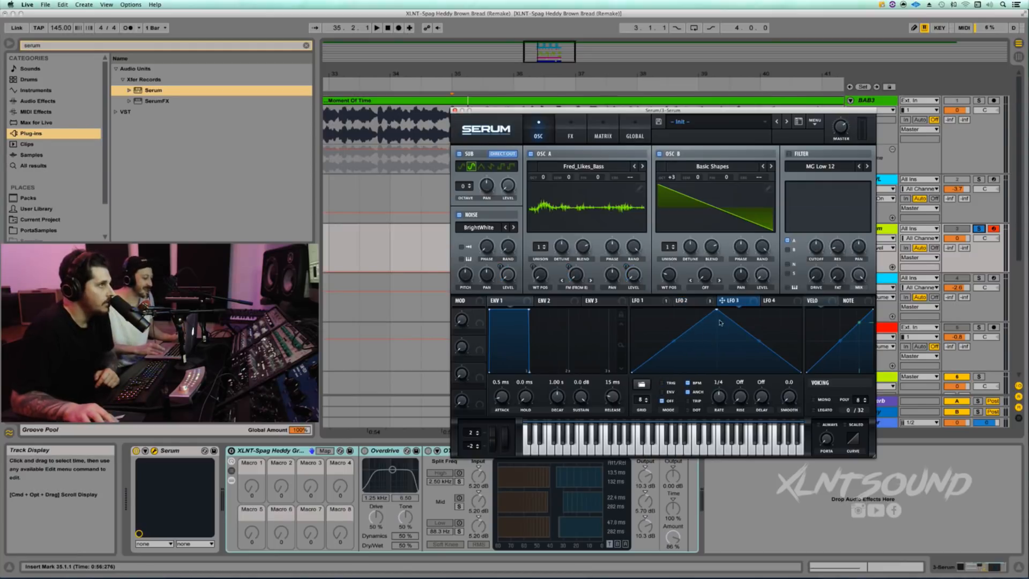
{"action": "left_click_drag", "start_coordinate": [717, 311], "coordinate": [746, 302]}
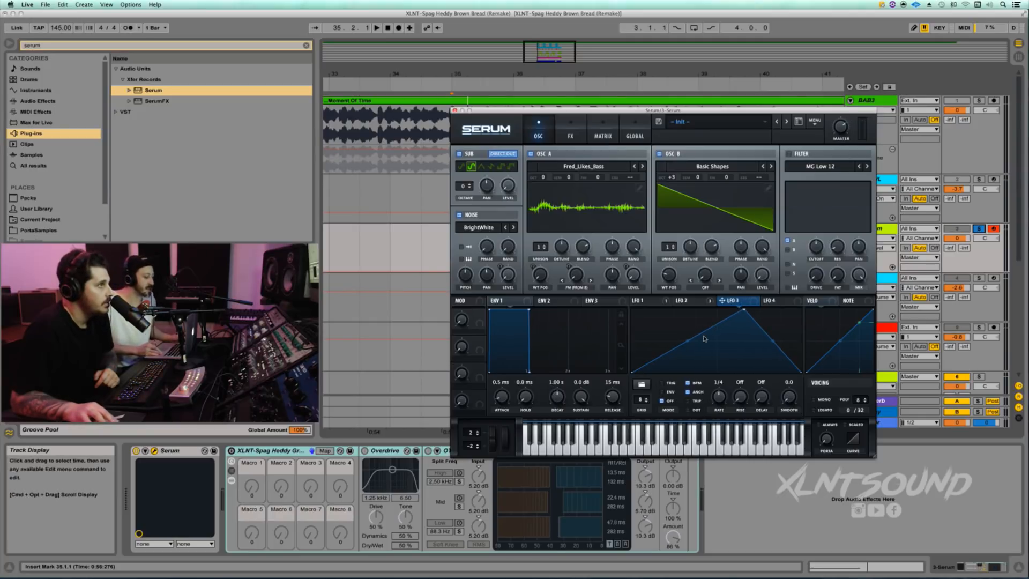
{"action": "left_click_drag", "start_coordinate": [691, 341], "coordinate": [678, 332]}
{"action": "left_click_drag", "start_coordinate": [773, 341], "coordinate": [761, 357]}
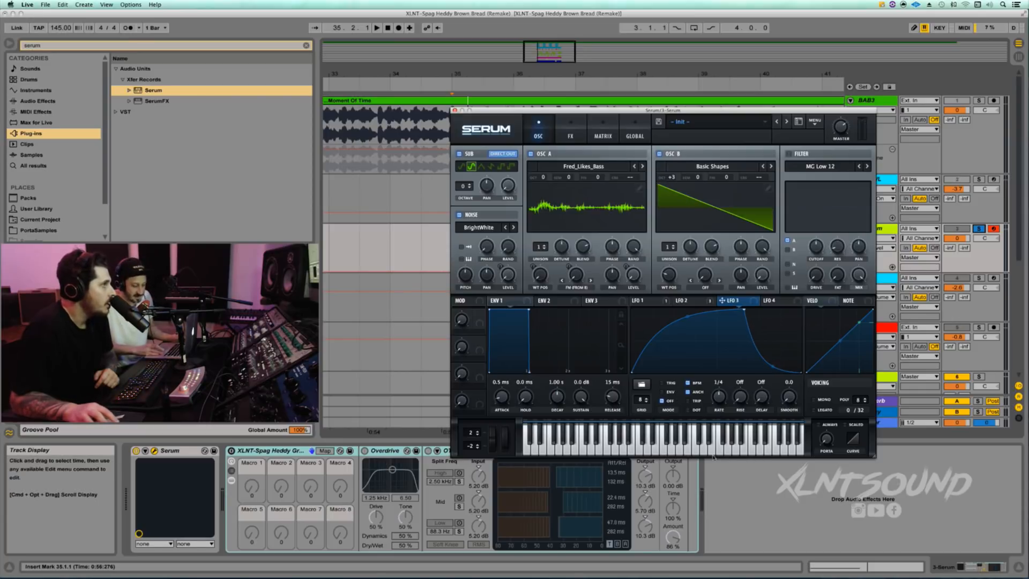
{"action": "left_click", "coordinate": [665, 384]}
{"action": "left_click_drag", "start_coordinate": [721, 397], "coordinate": [720, 386]}
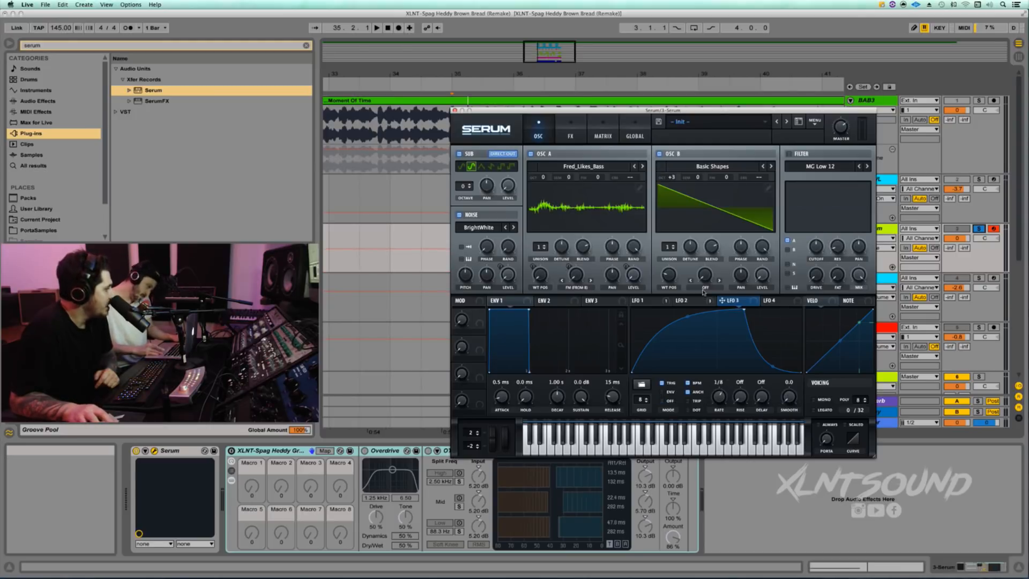
{"action": "left_click_drag", "start_coordinate": [749, 307], "coordinate": [508, 193]}
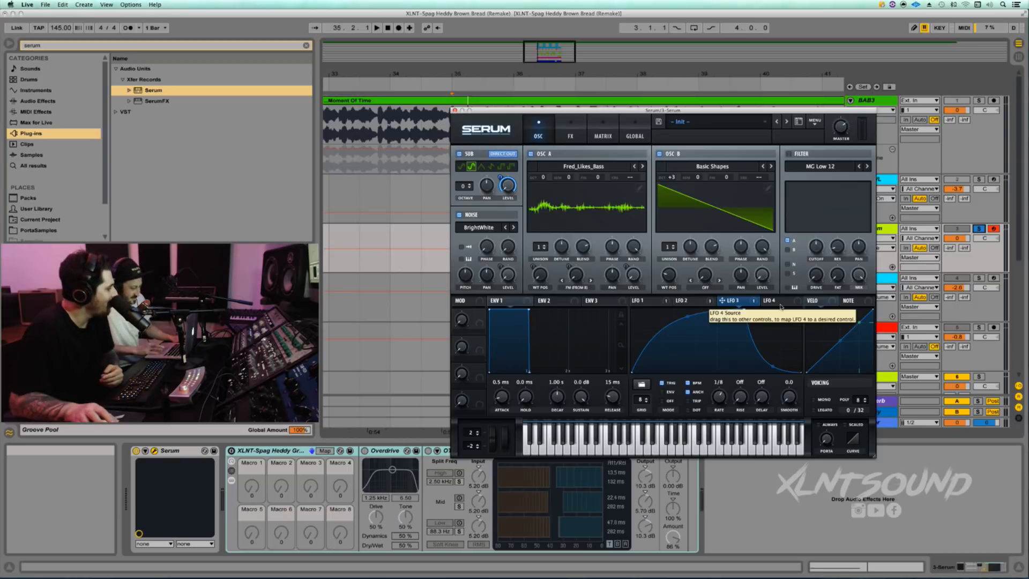
Bend LFO 4's ramp into a slow-starting upward curve and set it to Trig mode
{"action": "left_click", "coordinate": [782, 301]}
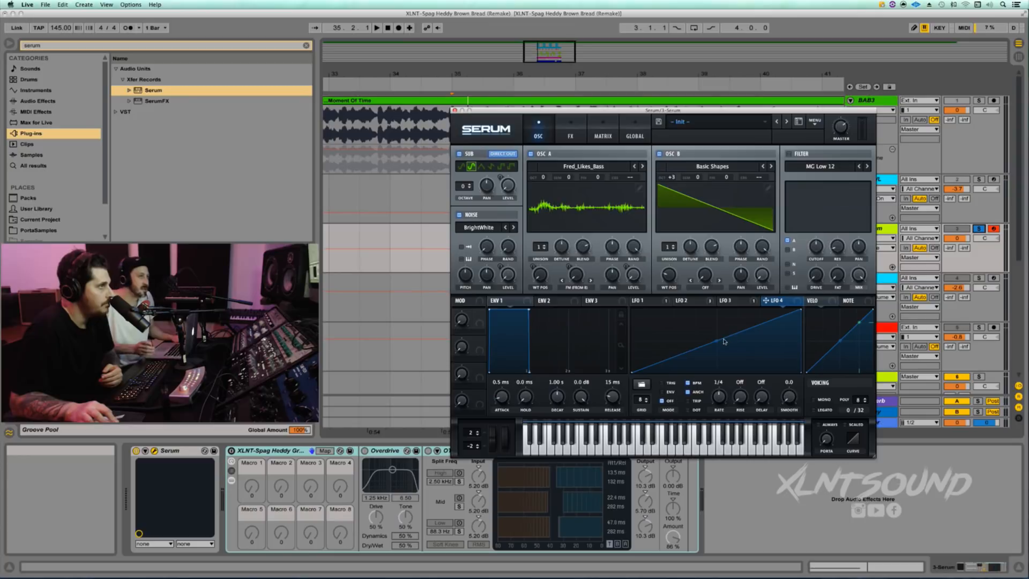
{"action": "left_click_drag", "start_coordinate": [717, 341], "coordinate": [734, 358]}
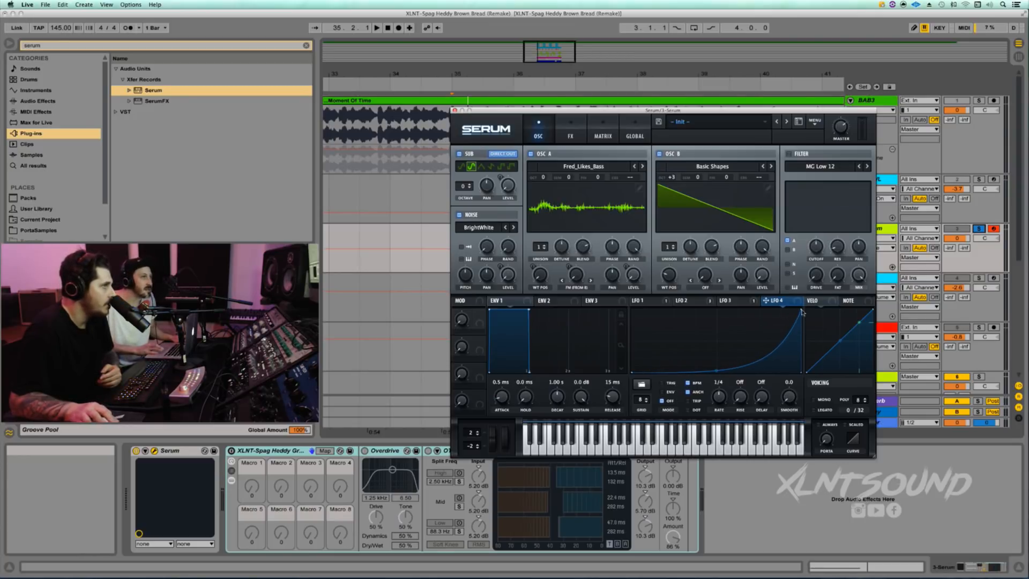
{"action": "left_click", "coordinate": [667, 384]}
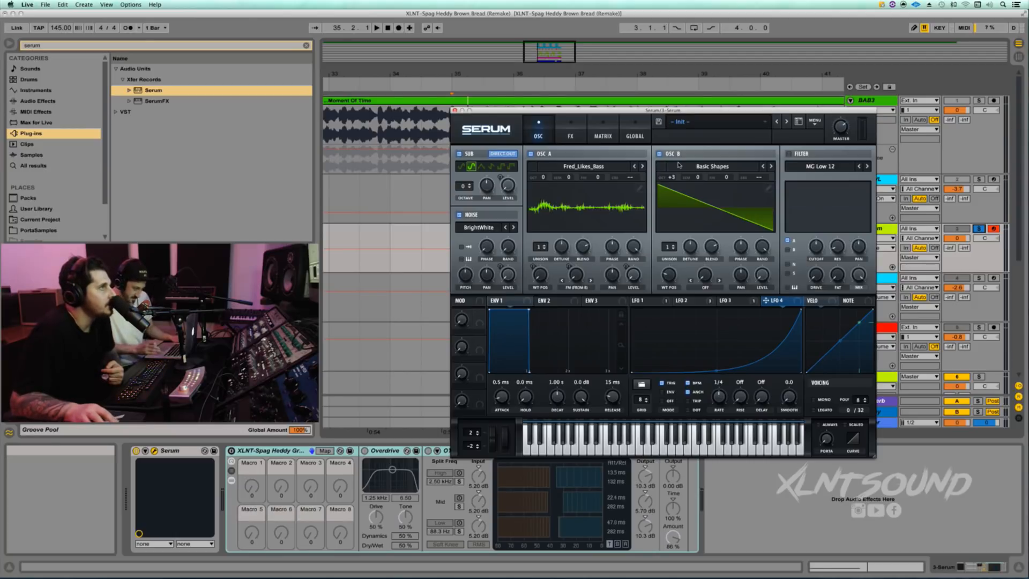
Enable the filter and set its type to Flg - from the Flanges category
{"action": "left_click", "coordinate": [787, 154]}
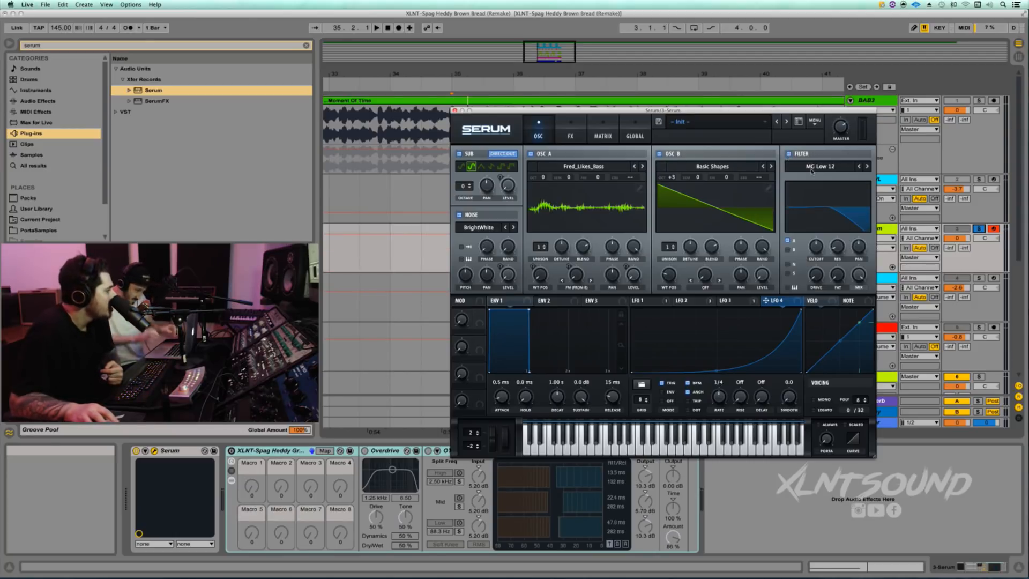
{"action": "left_click", "coordinate": [811, 167]}
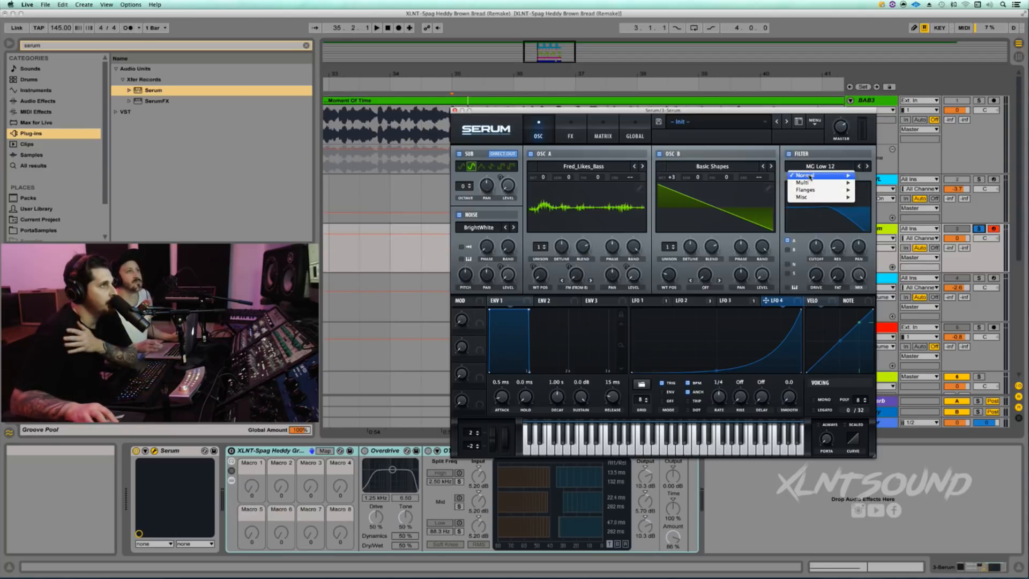
{"action": "mouse_move", "coordinate": [806, 191]}
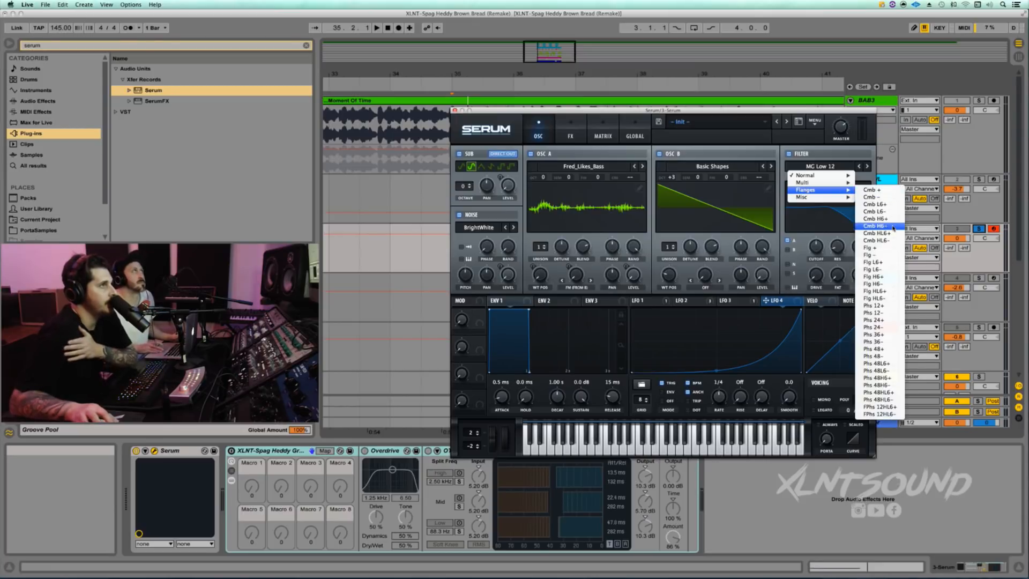
{"action": "left_click", "coordinate": [887, 254]}
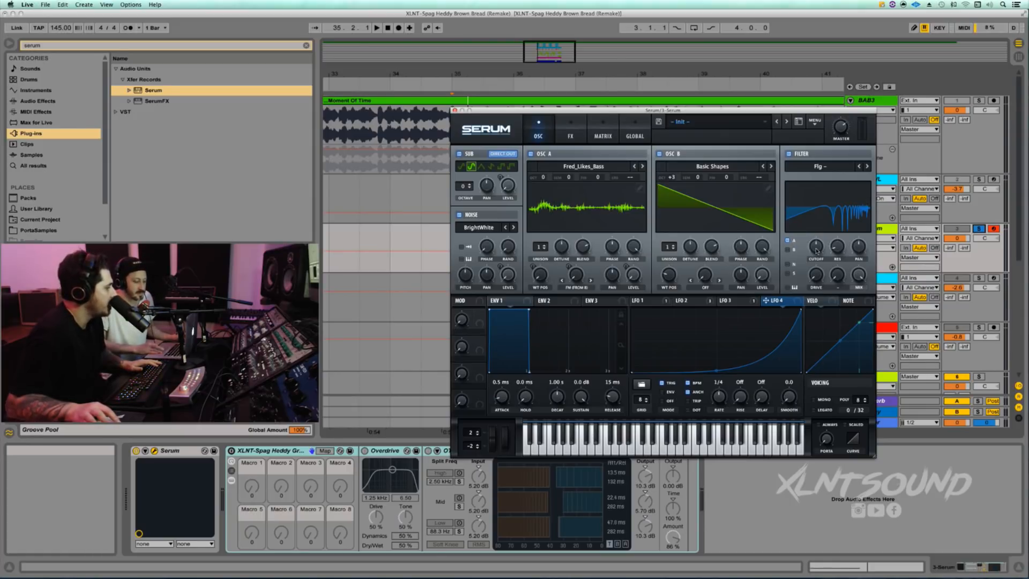
Turn on filter key tracking and lower the filter cutoff
{"action": "left_click_drag", "start_coordinate": [816, 250], "coordinate": [812, 256]}
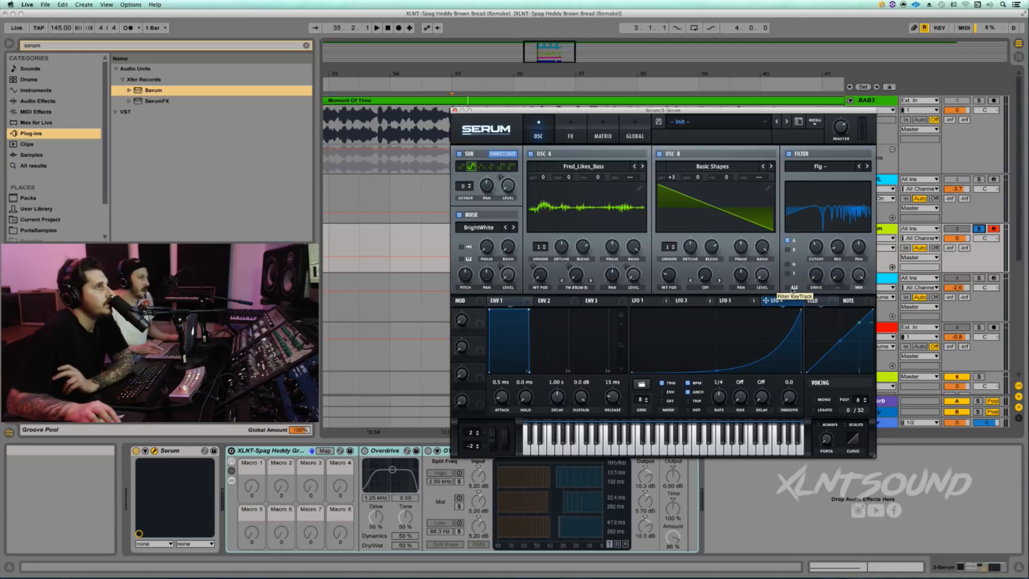
{"action": "left_click", "coordinate": [788, 289]}
{"action": "left_click_drag", "start_coordinate": [815, 246], "coordinate": [814, 258]}
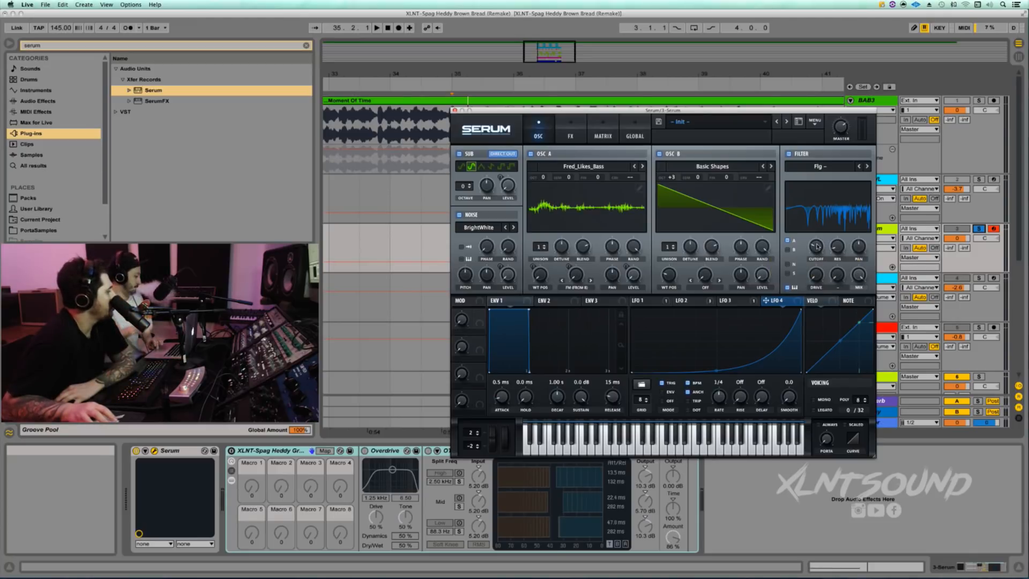
{"action": "left_click_drag", "start_coordinate": [814, 250], "coordinate": [814, 249]}
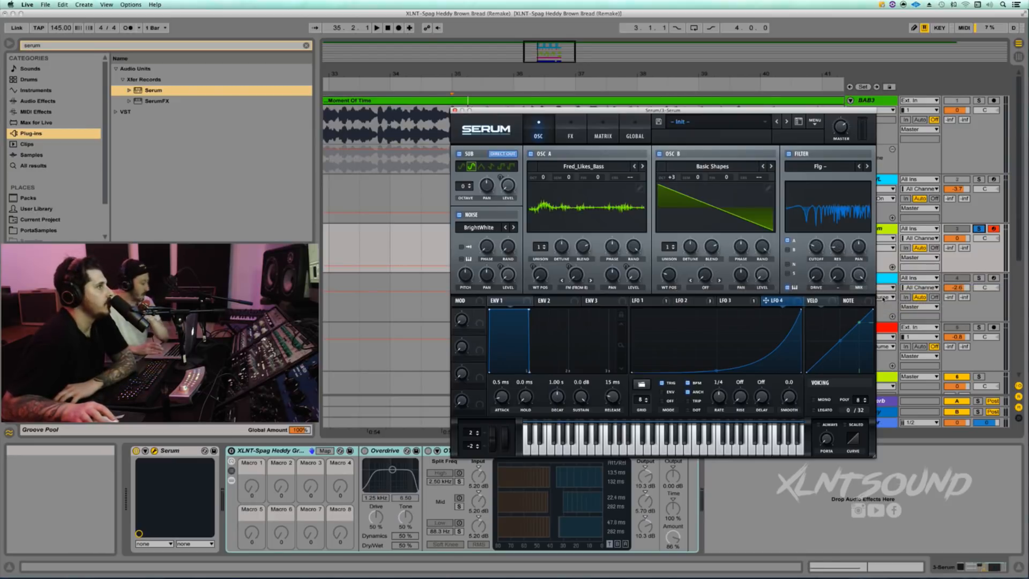
Assign LFO 2 to the filter's resonance and mix
{"action": "left_click", "coordinate": [689, 302]}
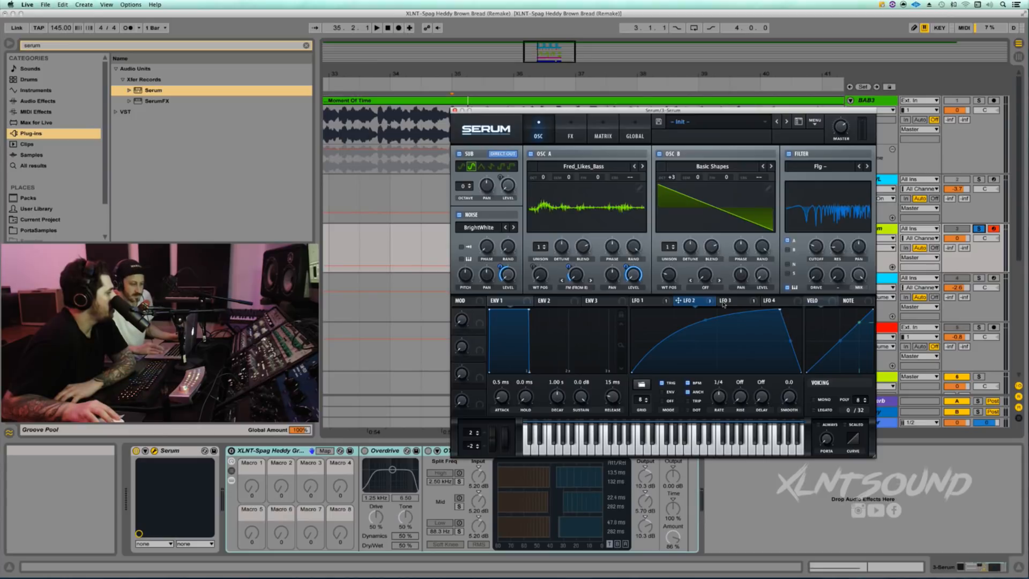
{"action": "left_click_drag", "start_coordinate": [678, 301], "coordinate": [825, 253]}
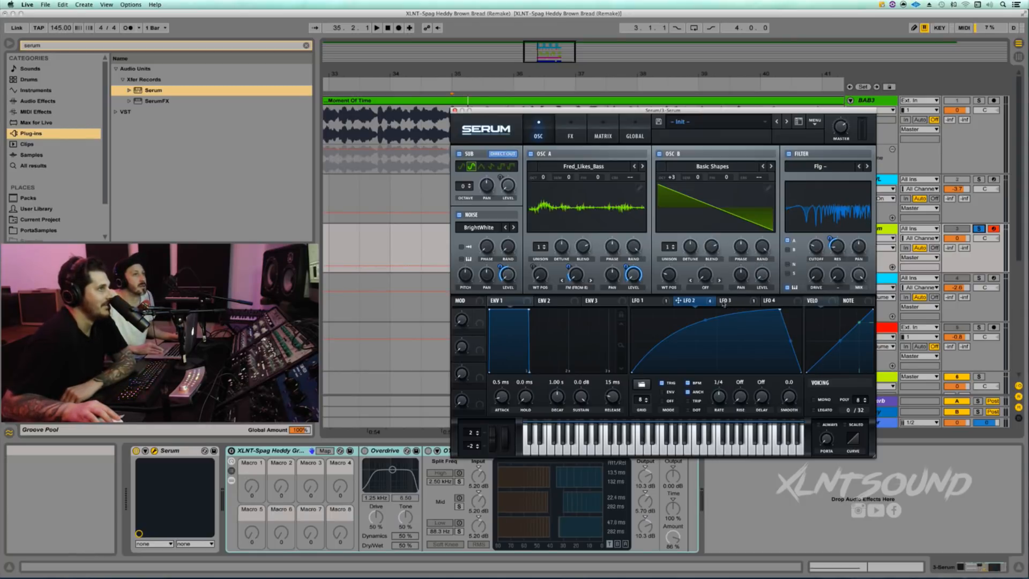
{"action": "left_click_drag", "start_coordinate": [710, 303], "coordinate": [856, 249]}
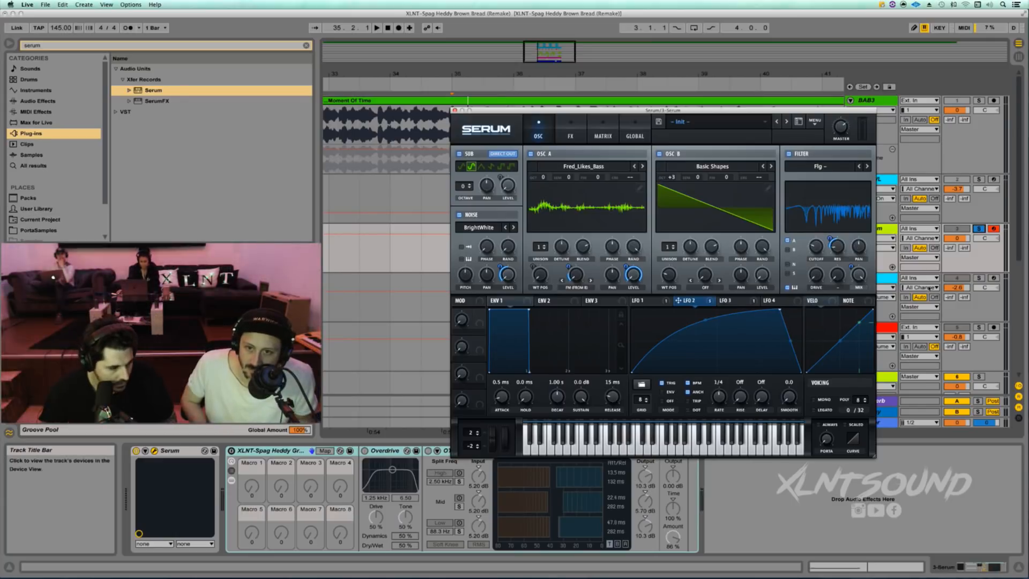
Raise the noise oscillator's pitch and audition the bass before and after the change
{"action": "key", "text": "space"}
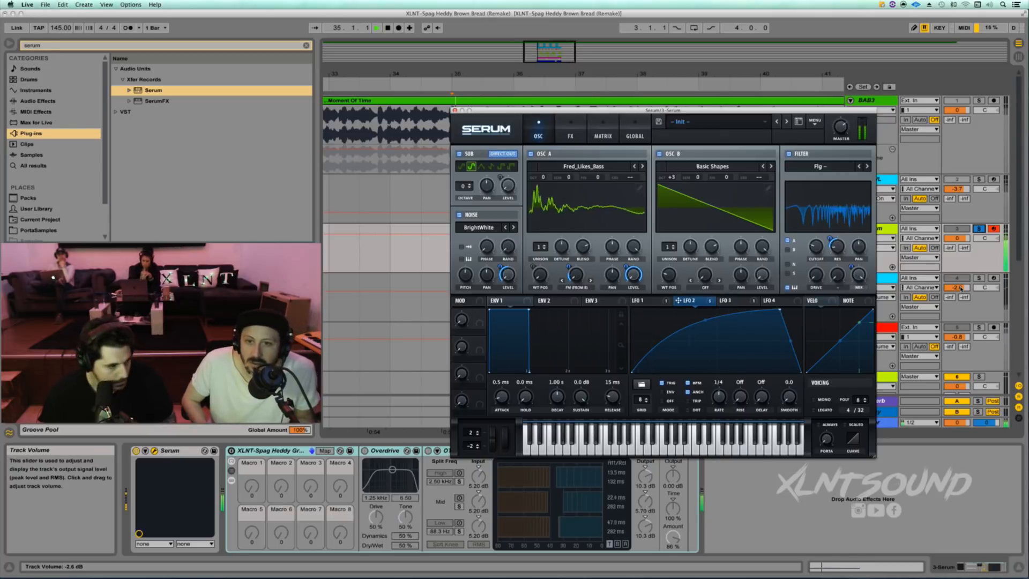
{"action": "key", "text": "space"}
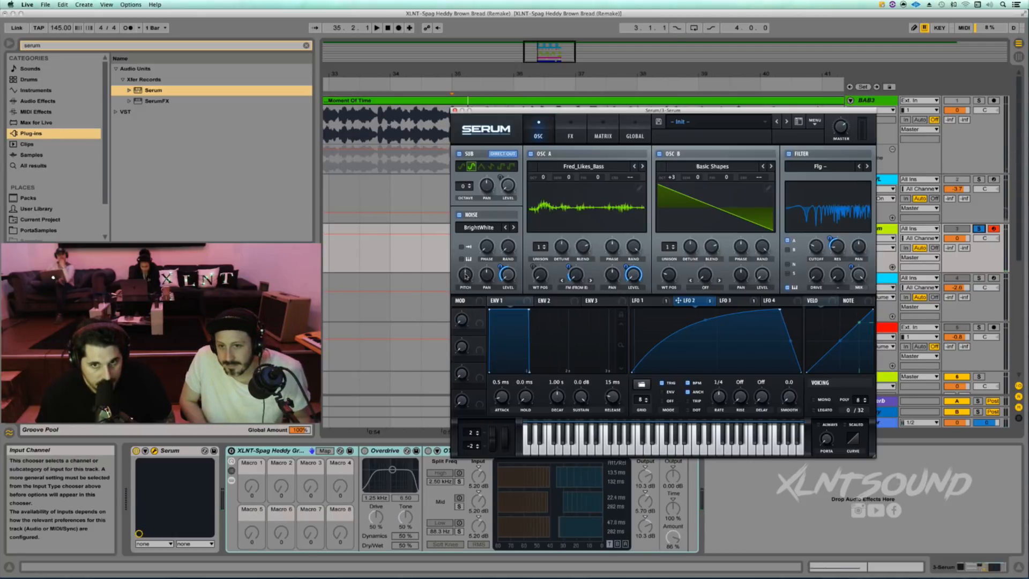
{"action": "left_click_drag", "start_coordinate": [465, 274], "coordinate": [465, 257]}
{"action": "key", "text": "space"}
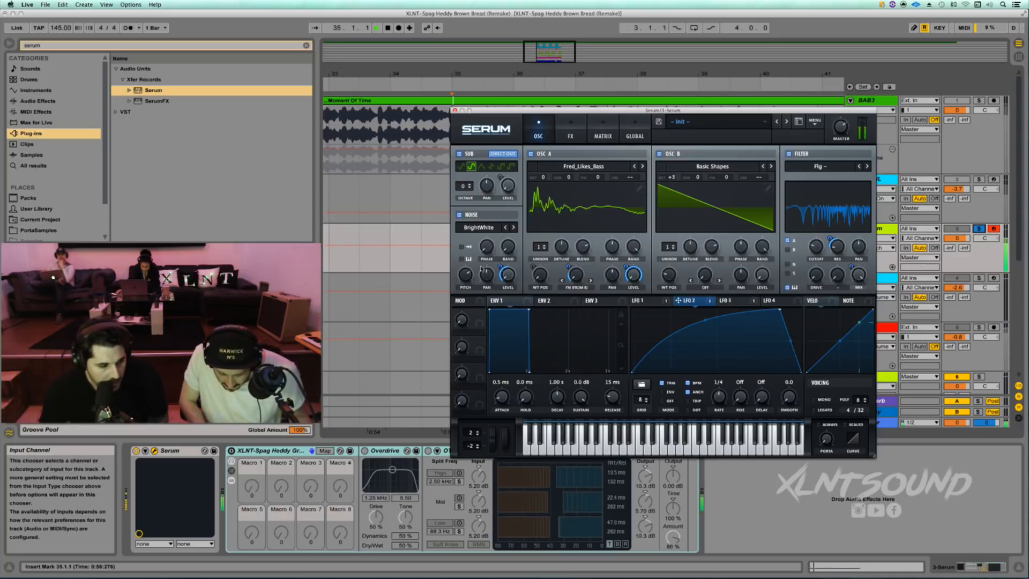
Review the settings of LFO 3 and LFO 4
{"action": "left_click", "coordinate": [733, 302]}
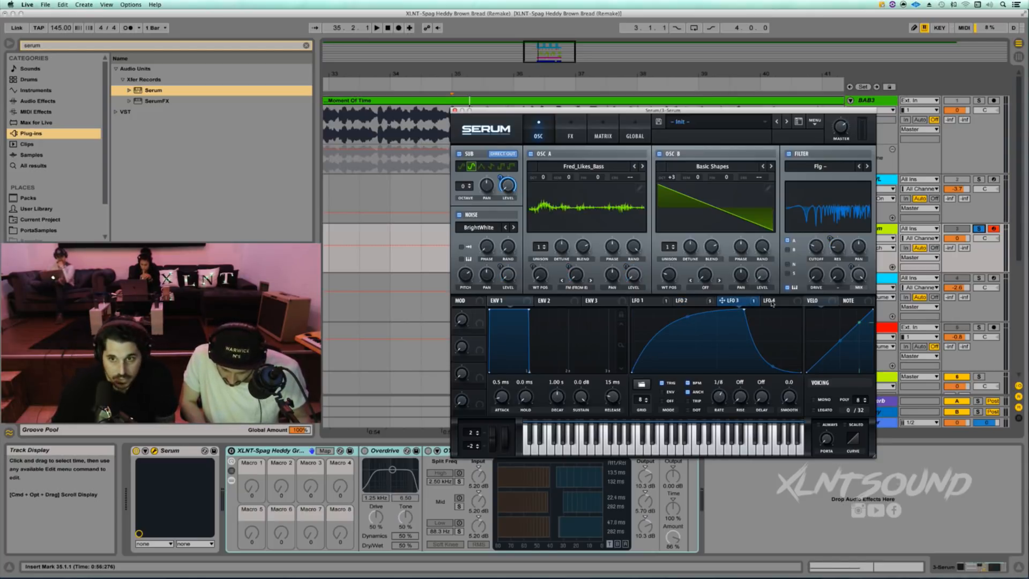
{"action": "left_click", "coordinate": [770, 301]}
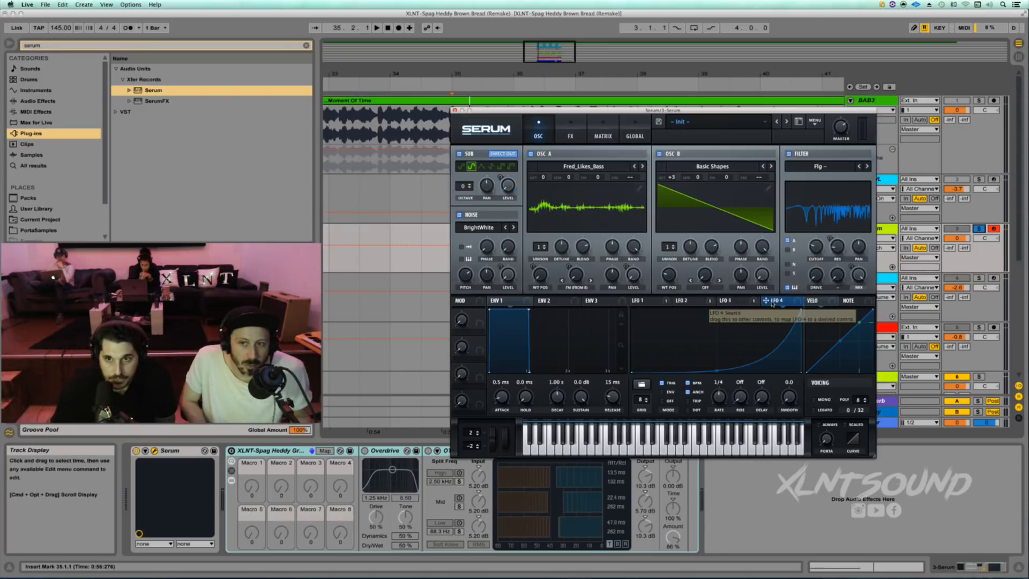
Load the XLNT-Spag Growl.fxr effect chain into the synth's effects rack
{"action": "left_click", "coordinate": [637, 301]}
{"action": "left_click", "coordinate": [691, 301]}
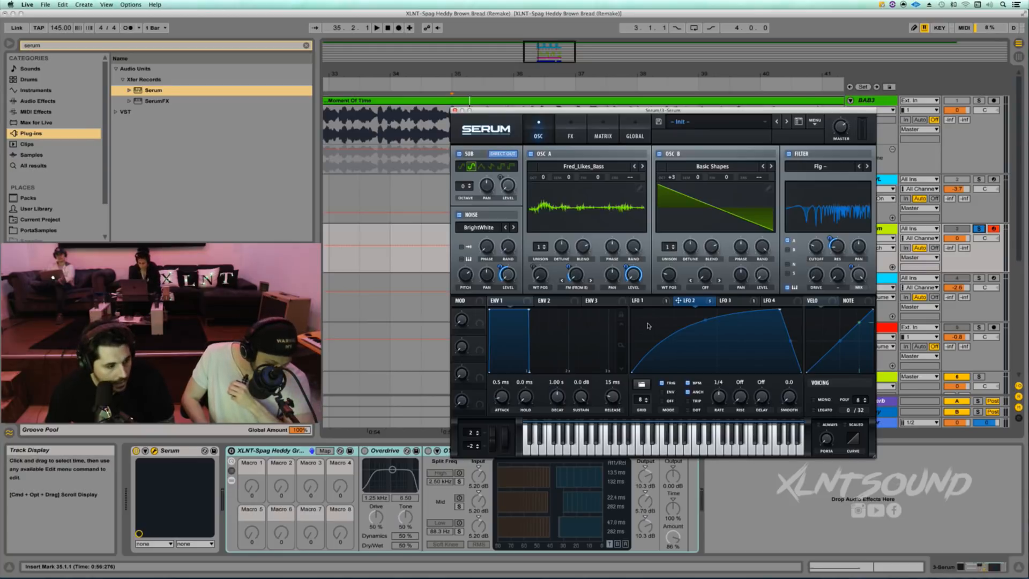
{"action": "left_click", "coordinate": [570, 135]}
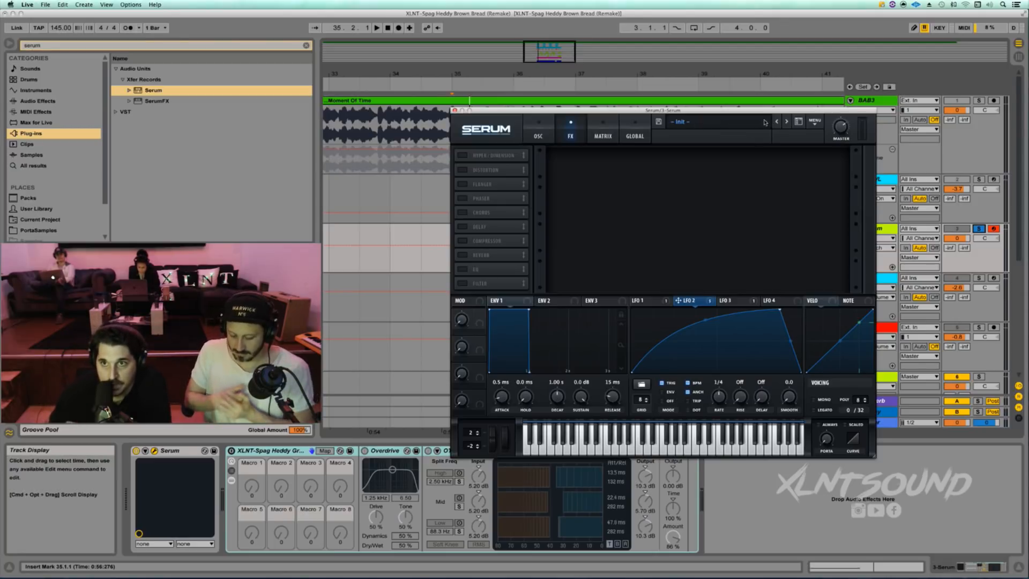
{"action": "left_click", "coordinate": [810, 123]}
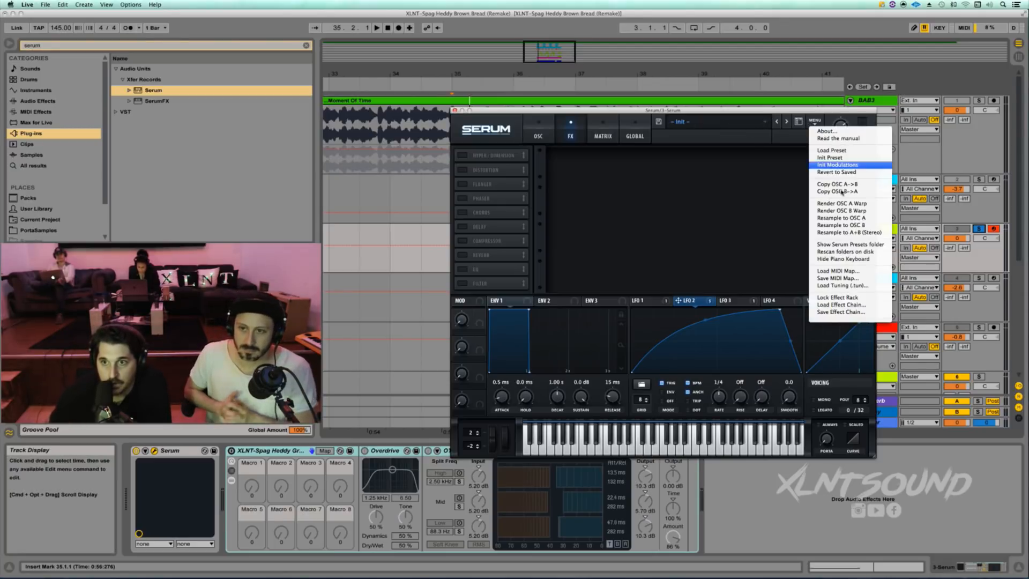
{"action": "left_click", "coordinate": [843, 305]}
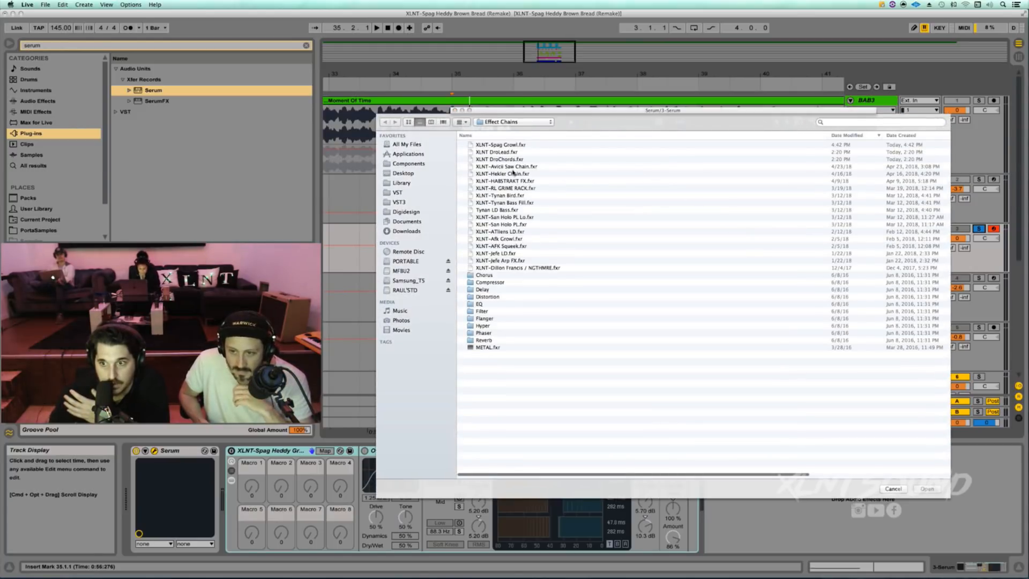
{"action": "left_click", "coordinate": [509, 145]}
{"action": "left_click", "coordinate": [927, 489]}
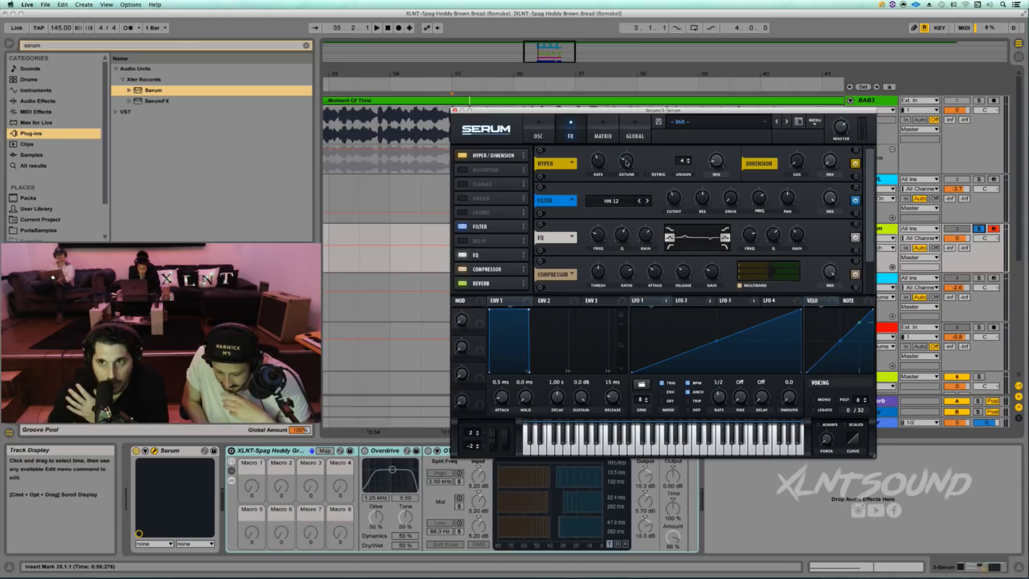
Bypass the filter, EQ and compressor in the effects rack, leaving Hyper/Dimension on
{"action": "left_click", "coordinate": [856, 200]}
{"action": "left_click", "coordinate": [856, 237]}
{"action": "left_click", "coordinate": [856, 273]}
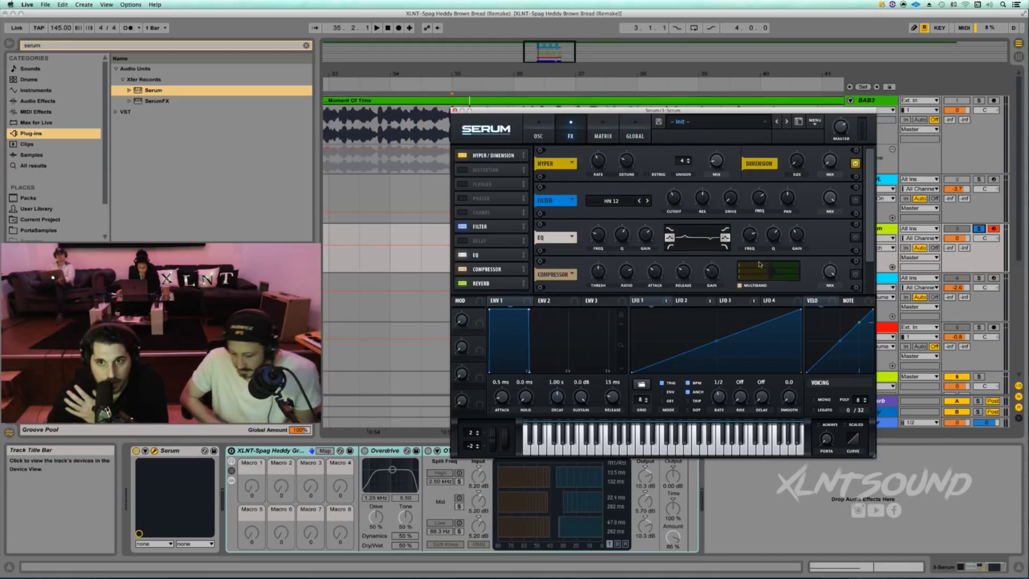
Assign LFO 2 to the Hyper effect's mix and reduce the modulation amount
{"action": "left_click", "coordinate": [686, 301]}
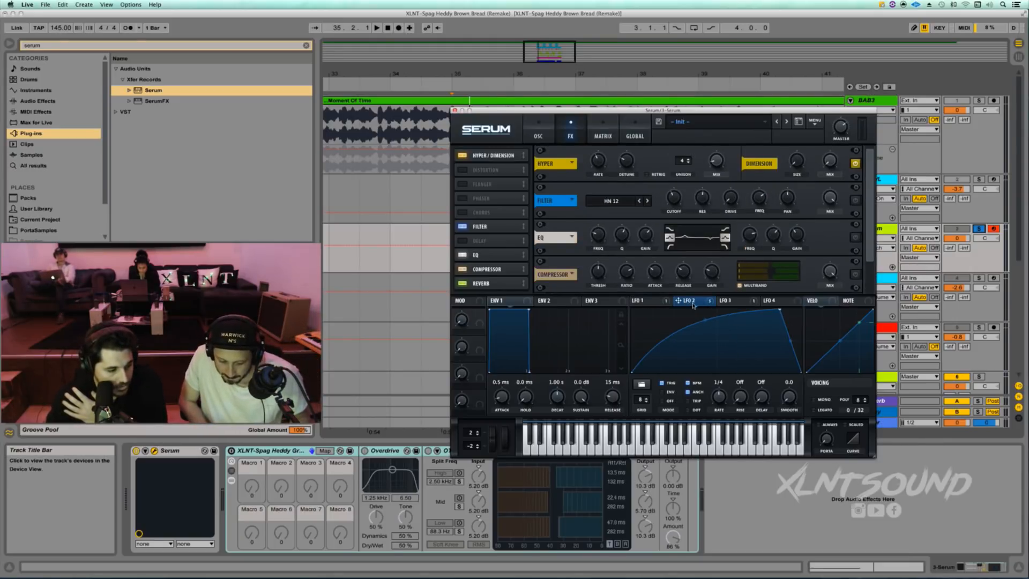
{"action": "mouse_move", "coordinate": [697, 304]}
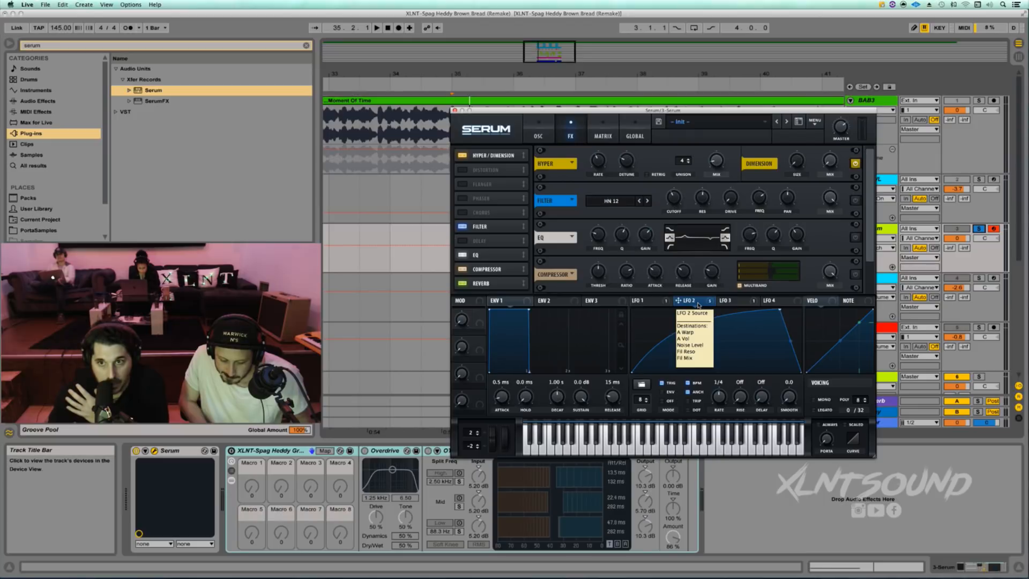
{"action": "left_click_drag", "start_coordinate": [698, 304], "coordinate": [718, 164]}
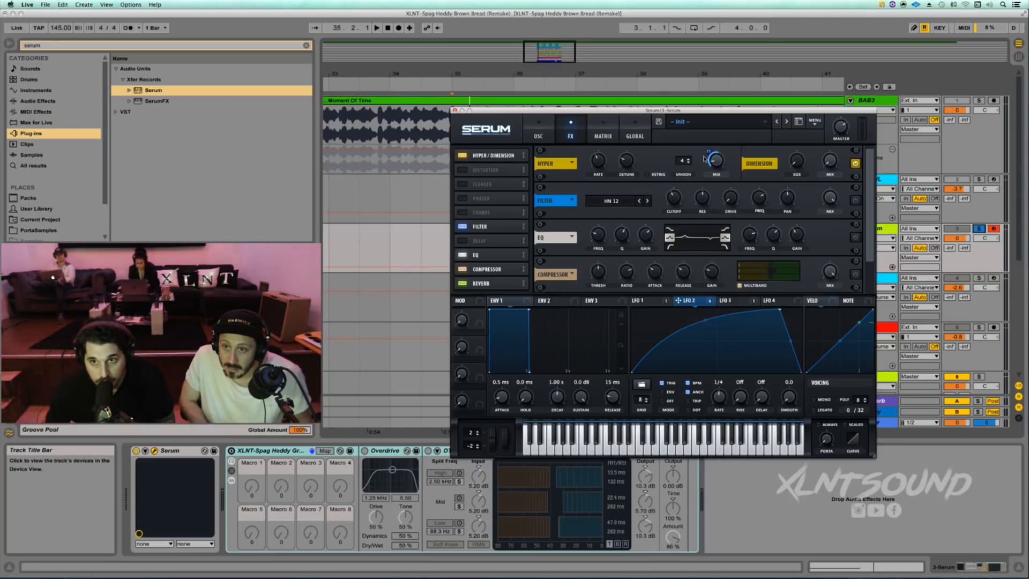
{"action": "mouse_move", "coordinate": [708, 162]}
{"action": "left_click_drag", "start_coordinate": [708, 163], "coordinate": [707, 176]}
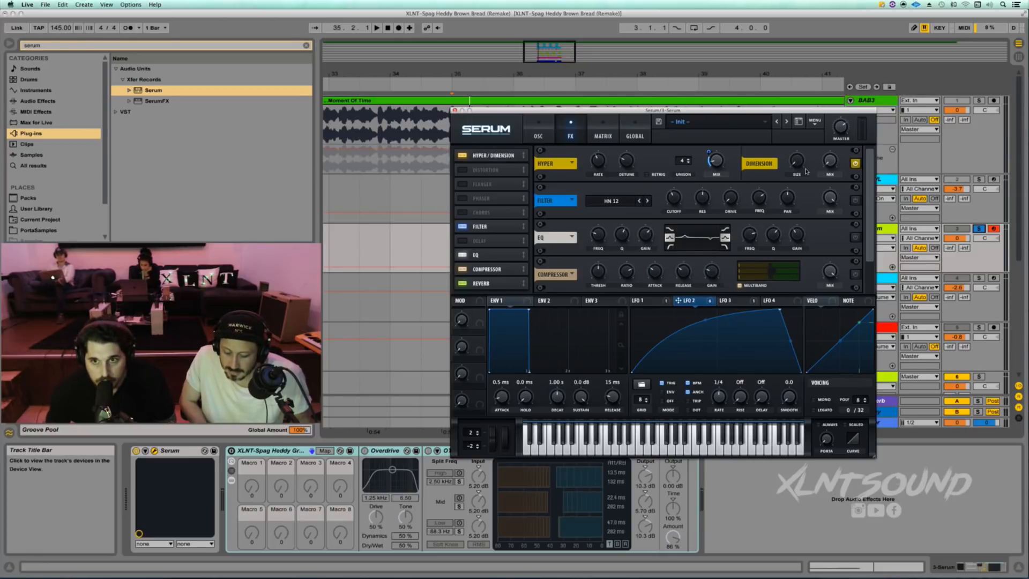
Assign LFO 2 to the Dimension mix with an amount of 25 and audition the bass
{"action": "left_click_drag", "start_coordinate": [678, 300], "coordinate": [822, 181]}
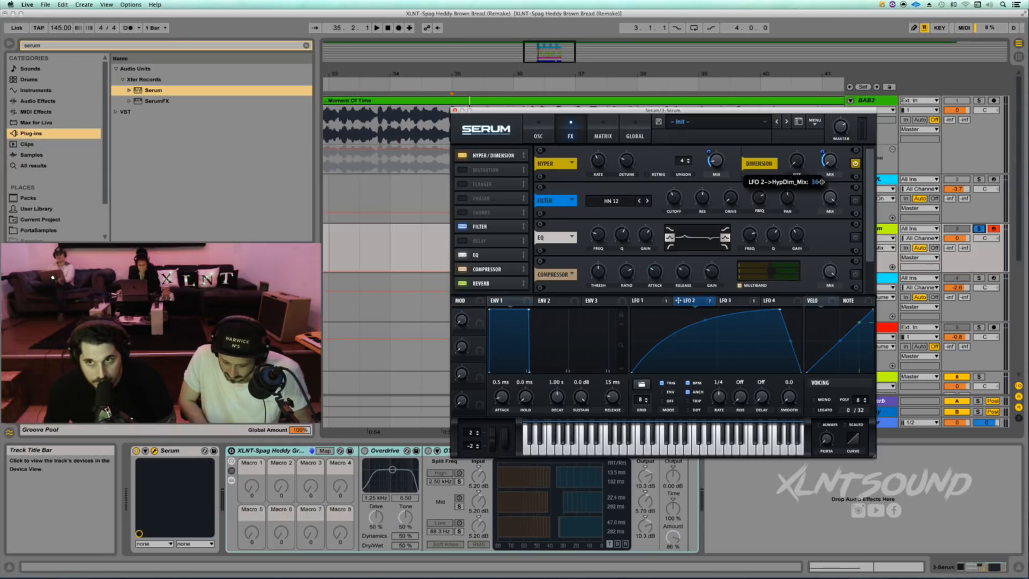
{"action": "left_click_drag", "start_coordinate": [822, 182], "coordinate": [822, 182]}
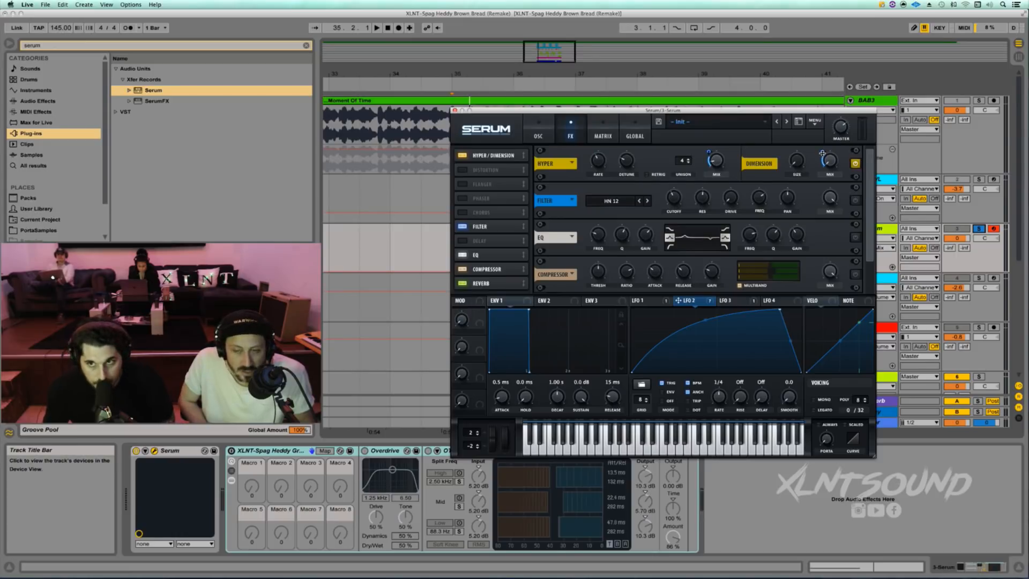
{"action": "left_click_drag", "start_coordinate": [822, 153], "coordinate": [822, 157]}
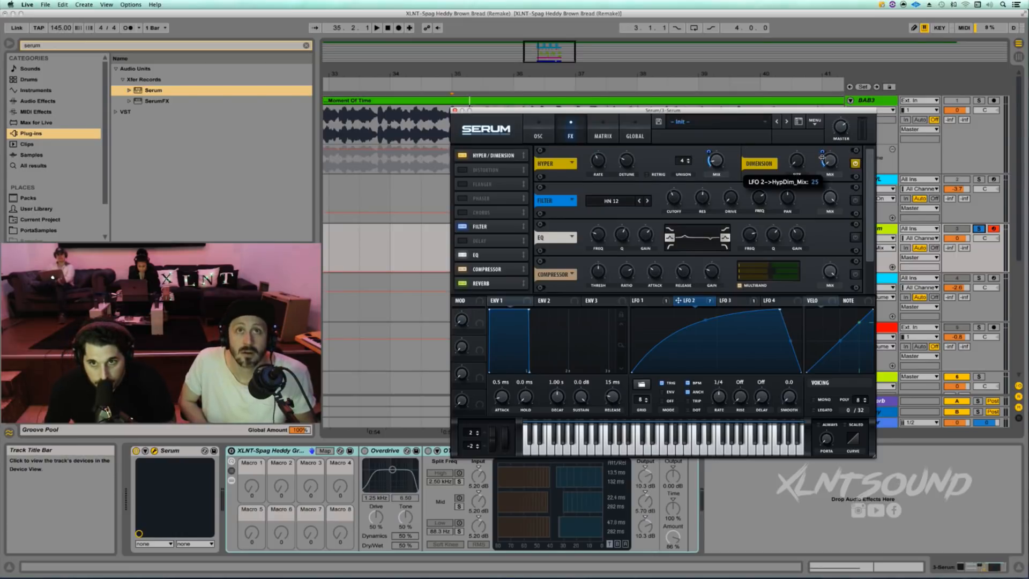
{"action": "key", "text": "space"}
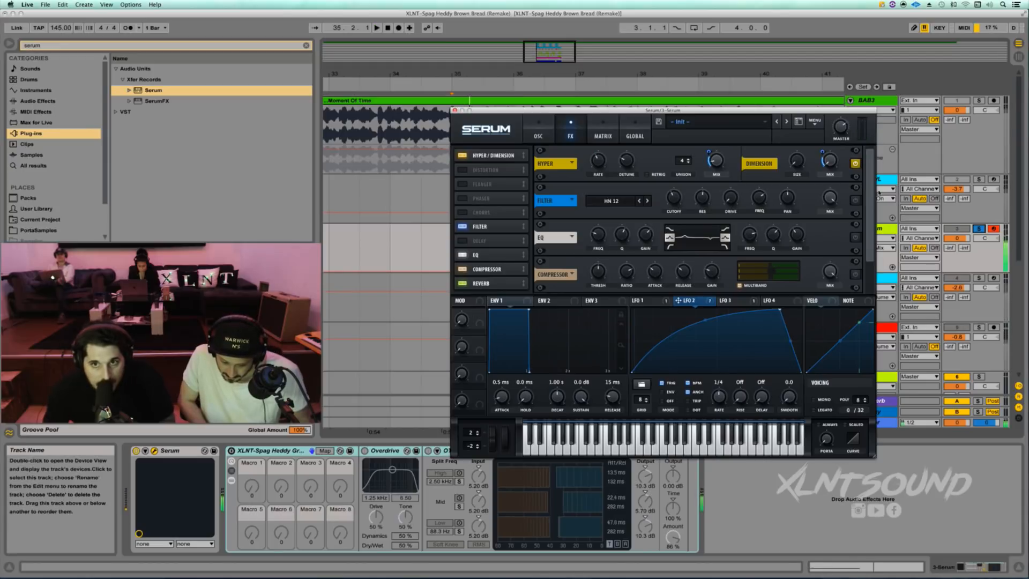
{"action": "key", "text": "space"}
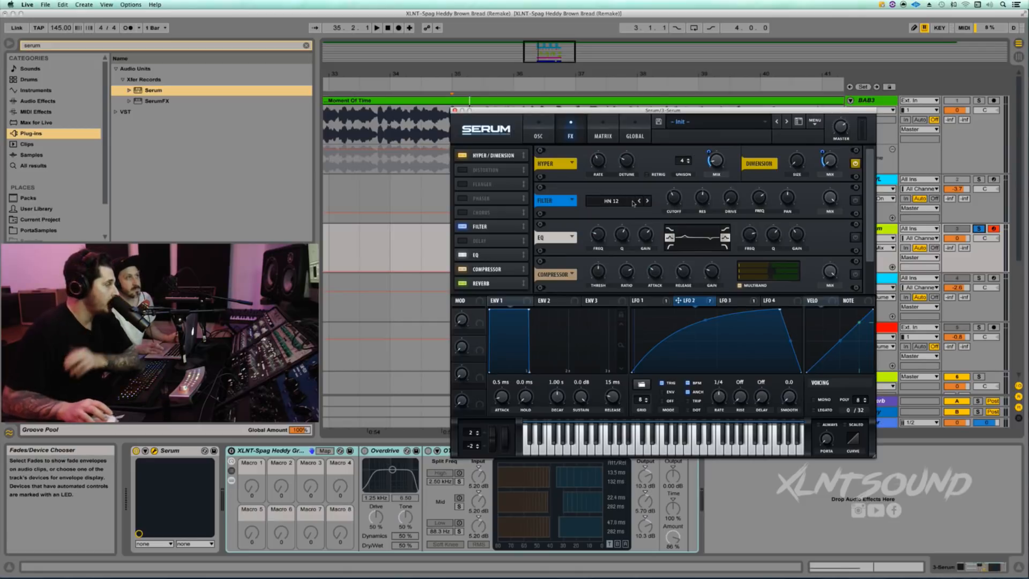
Check the HN 12 effects filter's cutoff, resonance, drive, frequency, pan and mix settings, and turn the filter back on
{"action": "left_click", "coordinate": [675, 199]}
{"action": "left_click", "coordinate": [706, 200]}
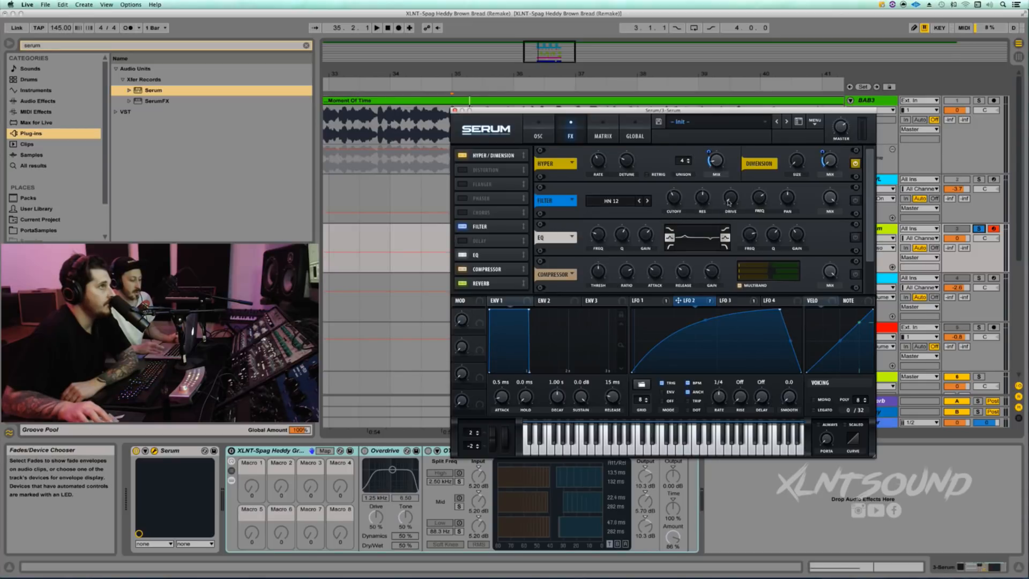
{"action": "left_click", "coordinate": [728, 201]}
{"action": "left_click", "coordinate": [759, 200]}
{"action": "left_click", "coordinate": [787, 198]}
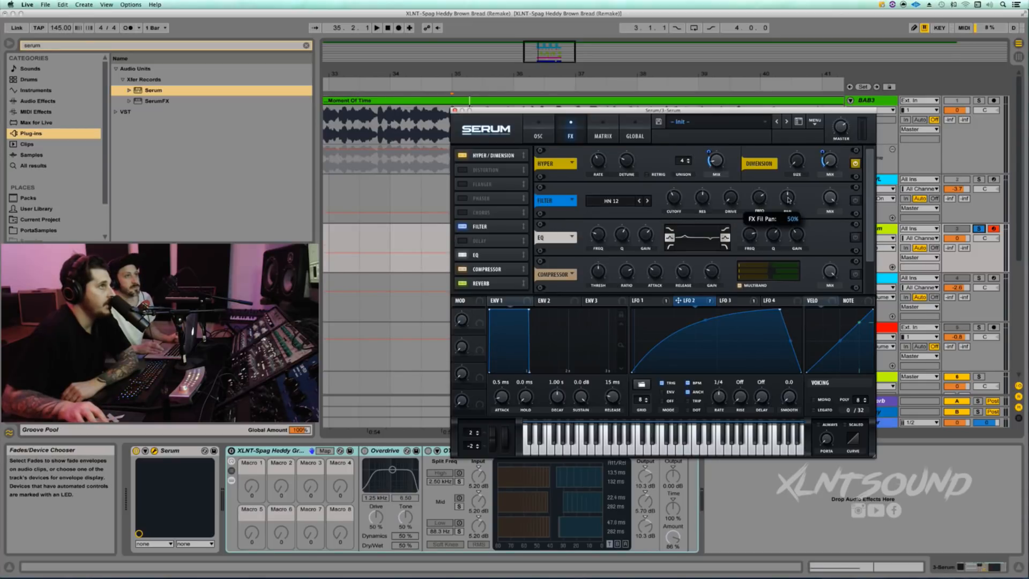
{"action": "left_click", "coordinate": [823, 198]}
{"action": "left_click", "coordinate": [854, 201]}
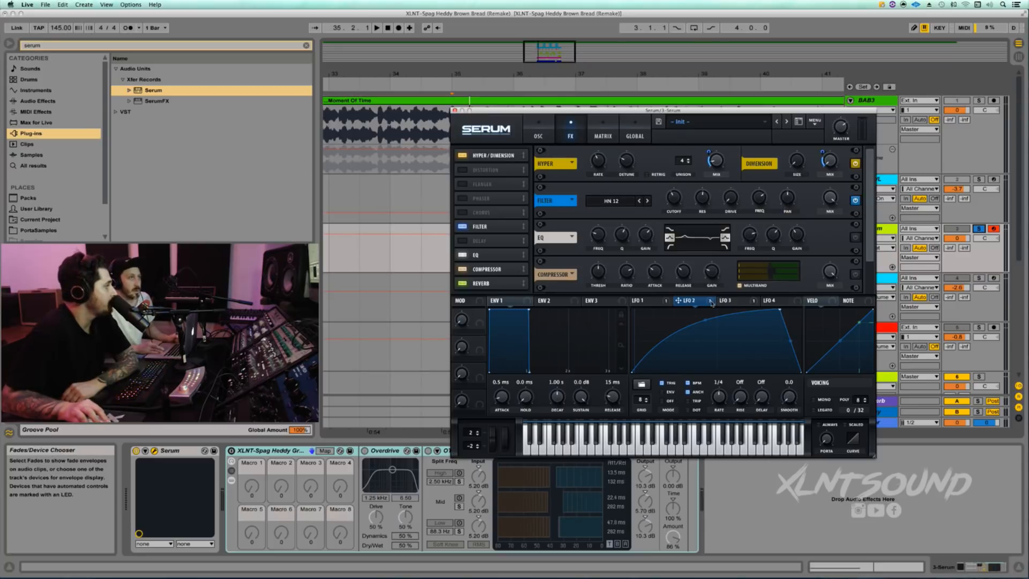
Assign LFO 2 to the effects filter's cutoff and adjust the modulation amount
{"action": "left_click_drag", "start_coordinate": [712, 302], "coordinate": [673, 199]}
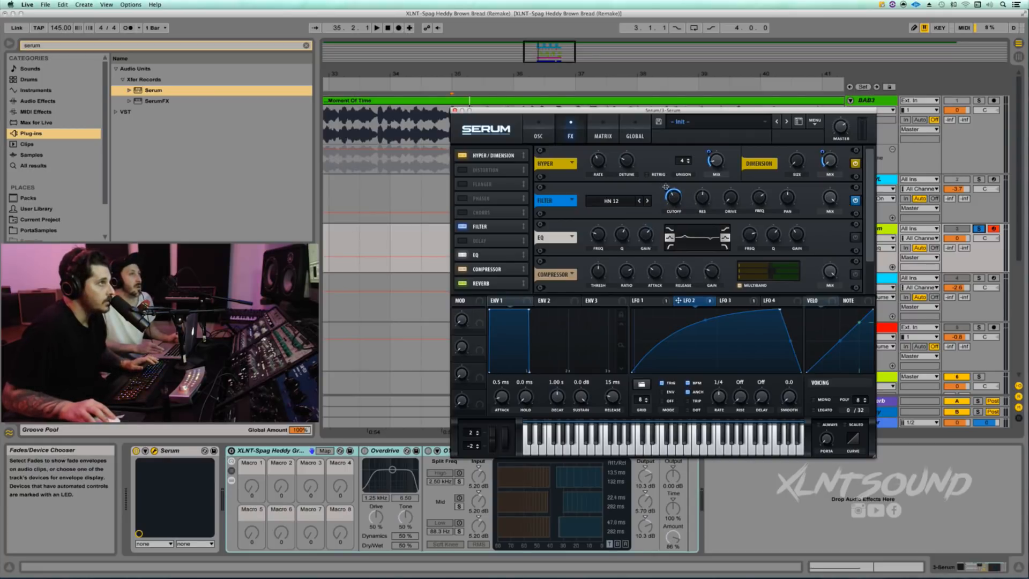
{"action": "mouse_move", "coordinate": [666, 187]}
{"action": "left_click_drag", "start_coordinate": [666, 190], "coordinate": [666, 193]}
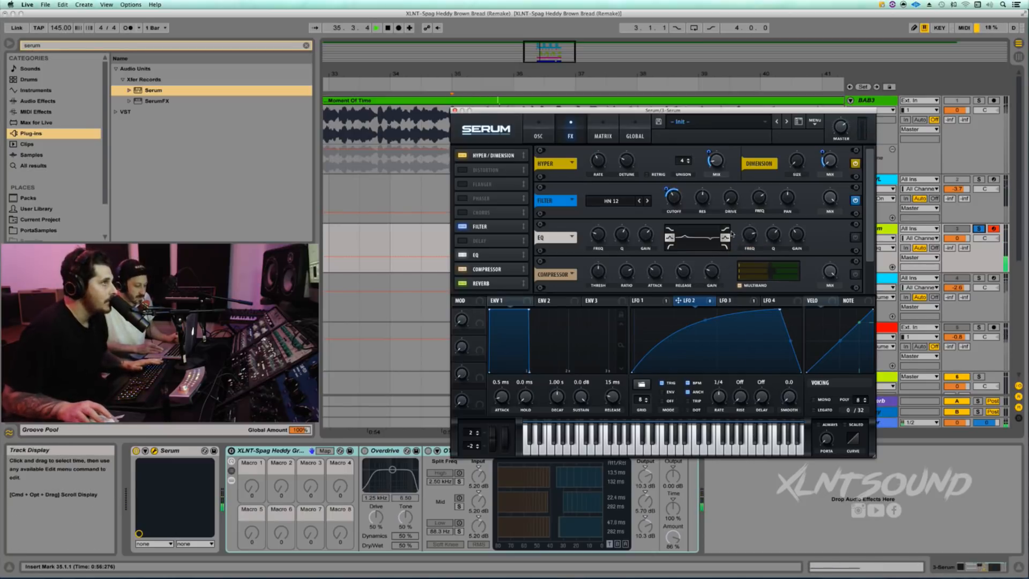
Assign LFO 2 to the effects filter's Freq control with an amount of -33 and audition the bass
{"action": "mouse_move", "coordinate": [676, 295]}
{"action": "left_mouse_down"}
{"action": "mouse_move", "coordinate": [666, 236]}
{"action": "mouse_move", "coordinate": [734, 237]}
{"action": "mouse_move", "coordinate": [762, 200]}
{"action": "left_mouse_up"}
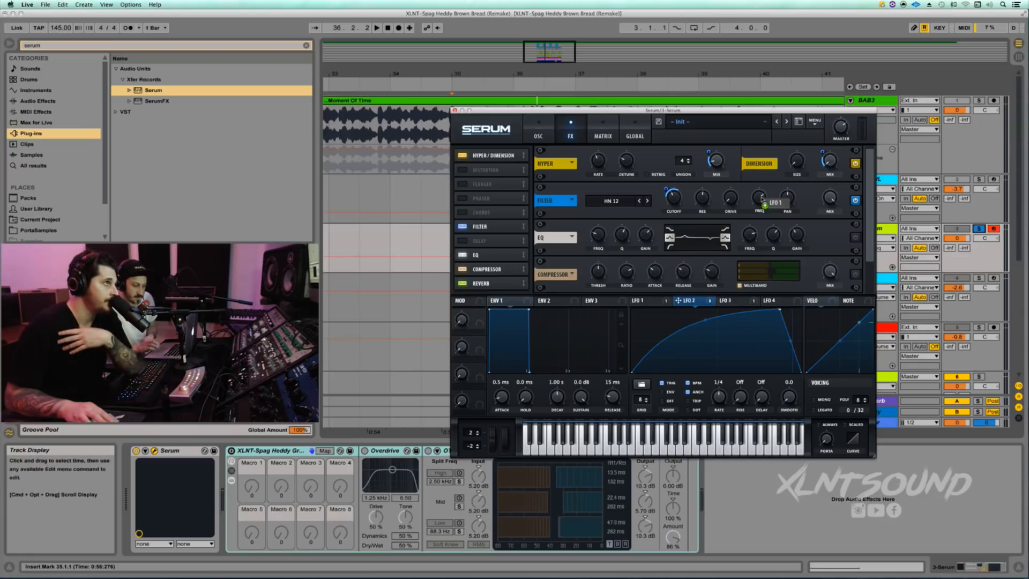
{"action": "left_click_drag", "start_coordinate": [761, 198], "coordinate": [752, 210]}
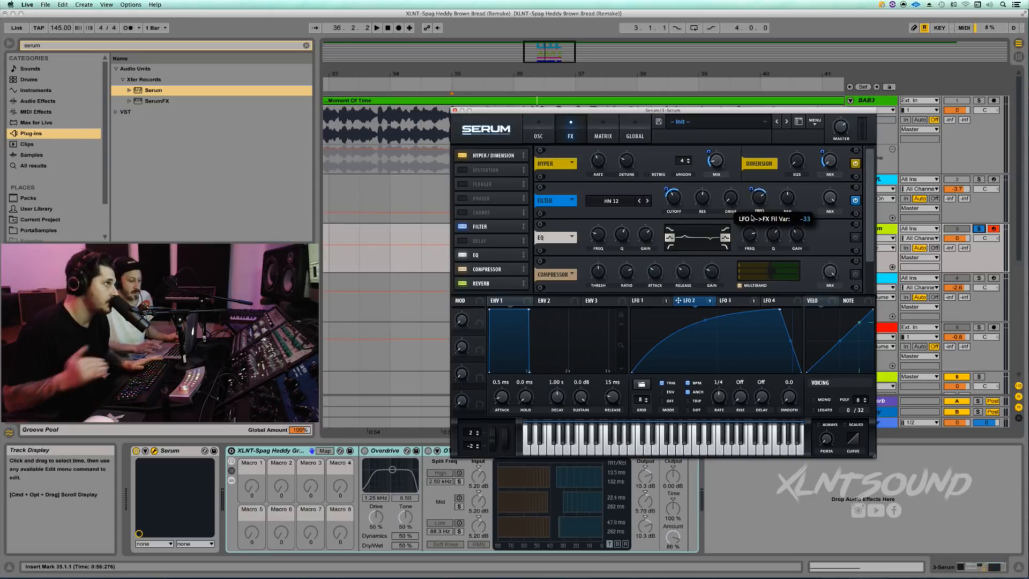
{"action": "left_click_drag", "start_coordinate": [753, 217], "coordinate": [754, 217]}
{"action": "key", "text": "space"}
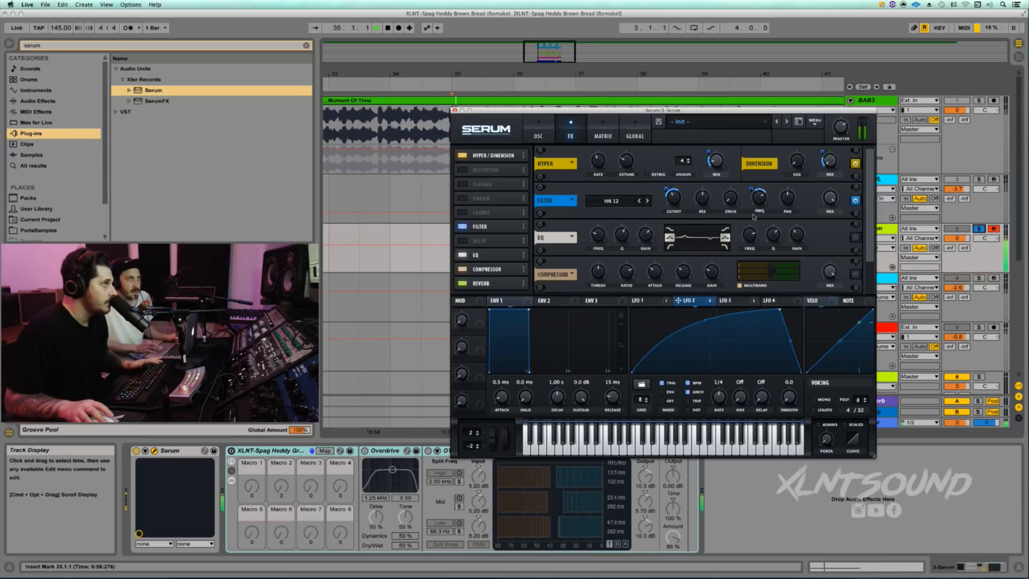
{"action": "key", "text": "space"}
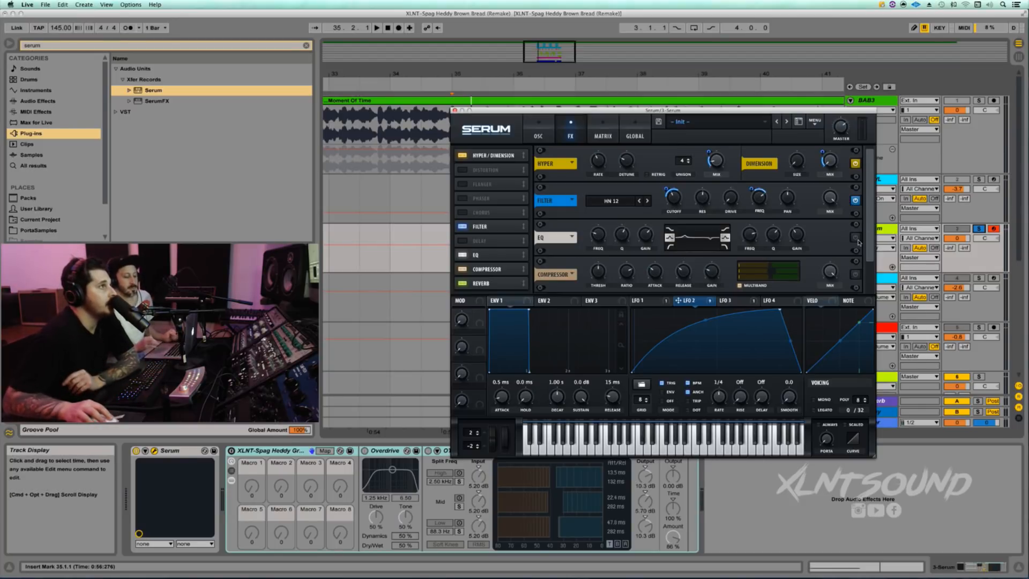
Turn the EQ back on and assign LFO 2 to its high-band frequency with an amount of -13
{"action": "left_click", "coordinate": [856, 238]}
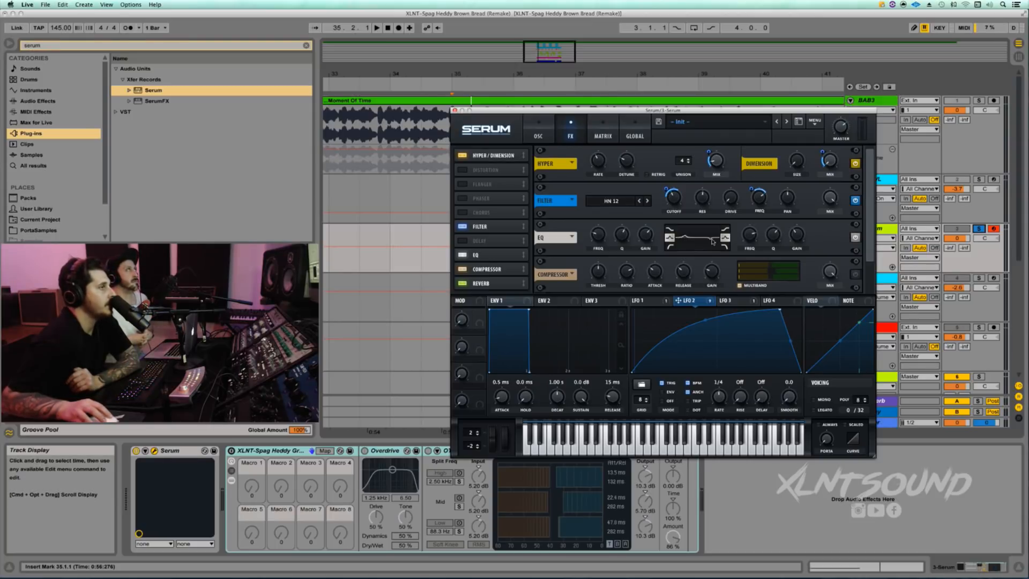
{"action": "mouse_move", "coordinate": [751, 236]}
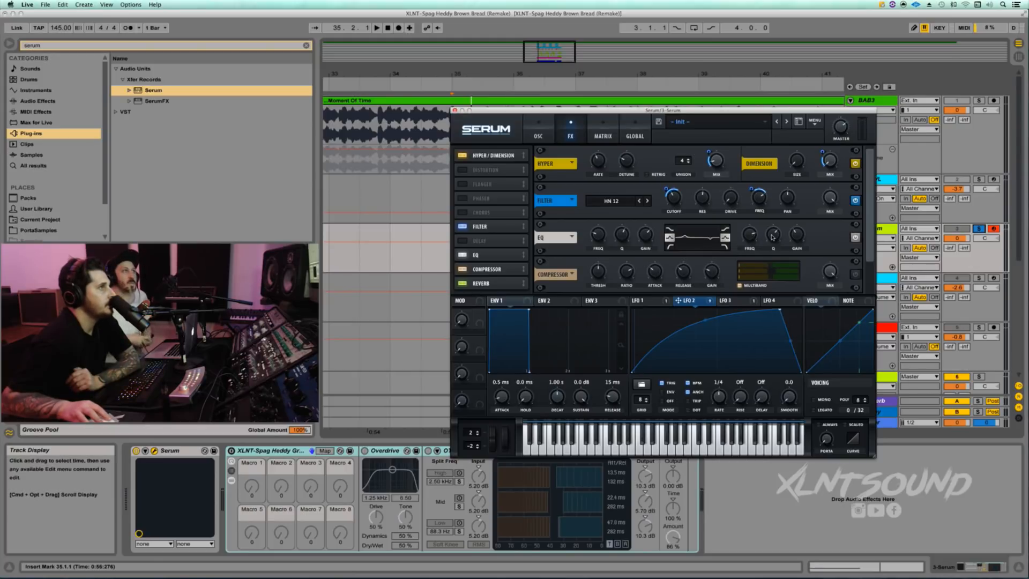
{"action": "mouse_move", "coordinate": [792, 237]}
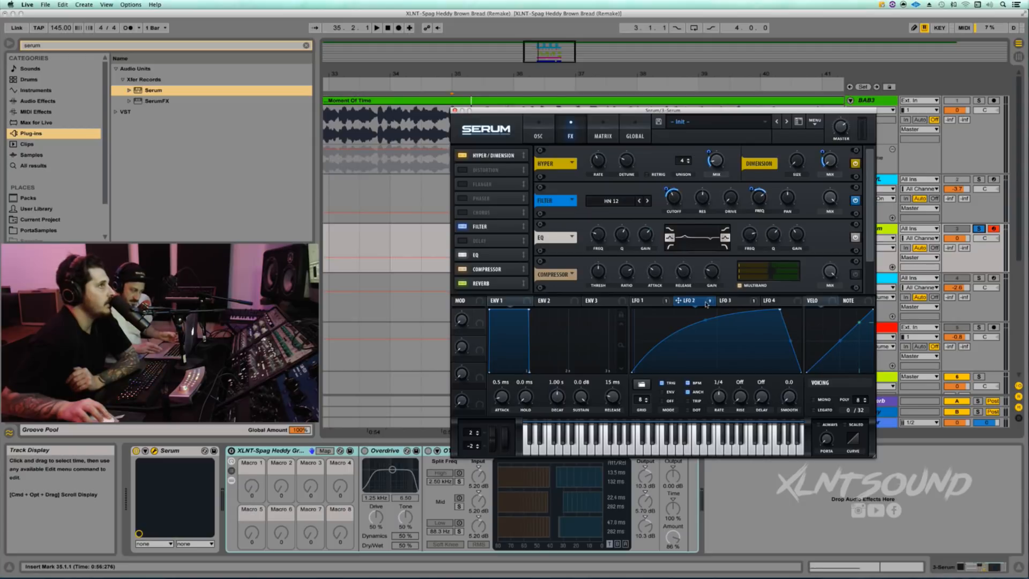
{"action": "left_click_drag", "start_coordinate": [706, 304], "coordinate": [740, 240]}
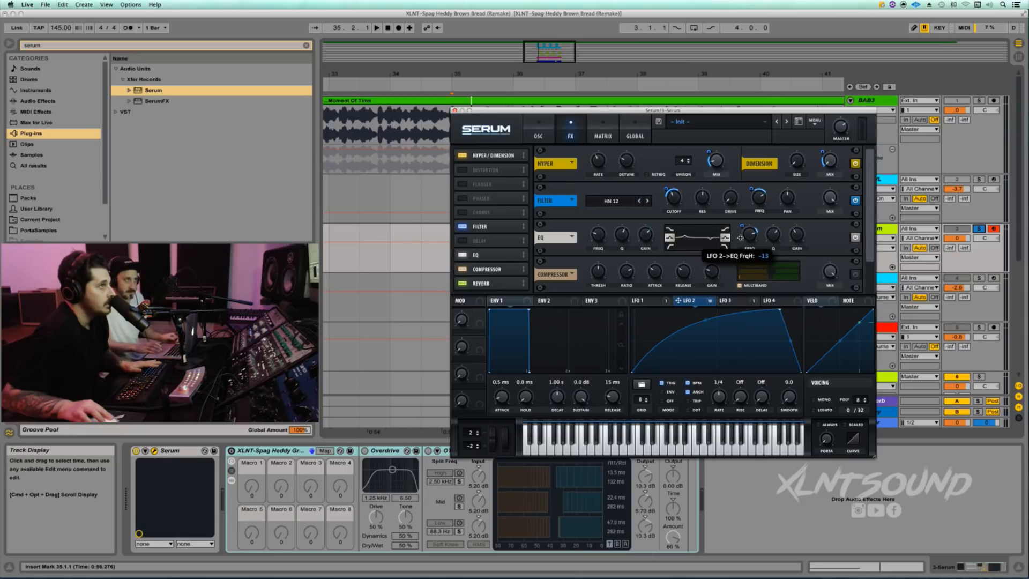
Assign LFO 2 to the EQ's low-band frequency with an amount of 29 and audition the bass
{"action": "left_click_drag", "start_coordinate": [709, 303], "coordinate": [590, 249]}
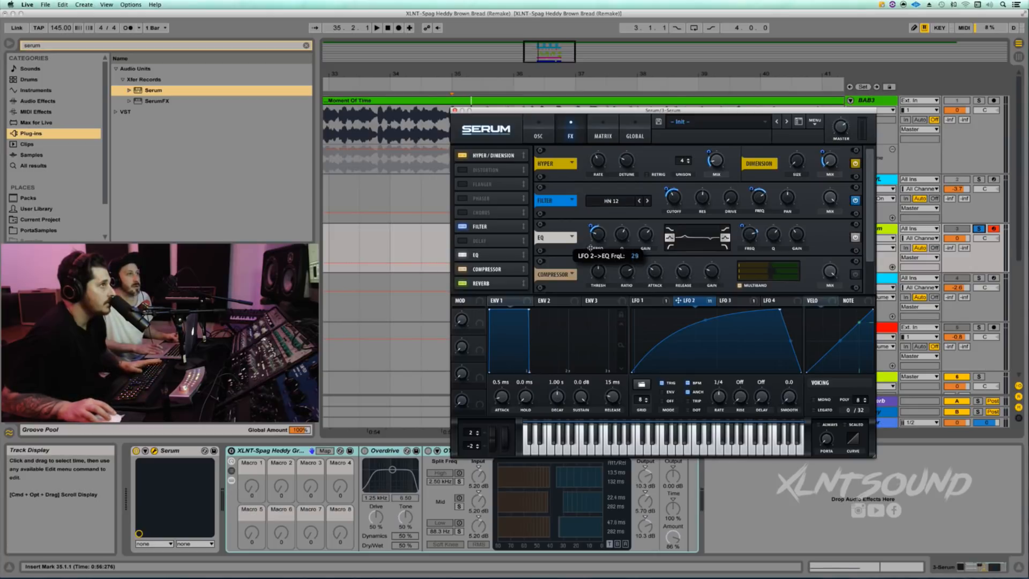
{"action": "left_click_drag", "start_coordinate": [590, 248], "coordinate": [590, 248]}
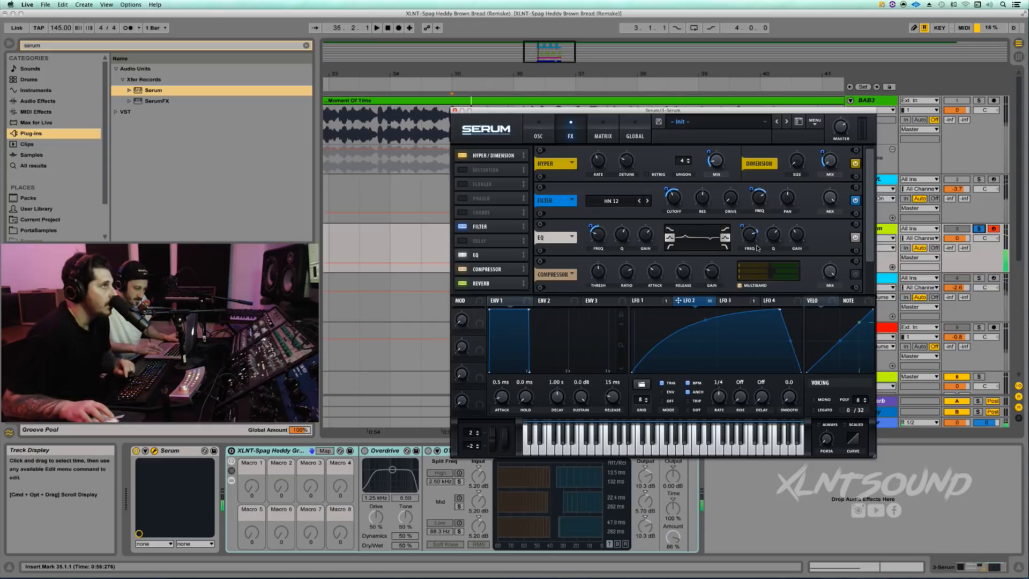
{"action": "key", "text": "space"}
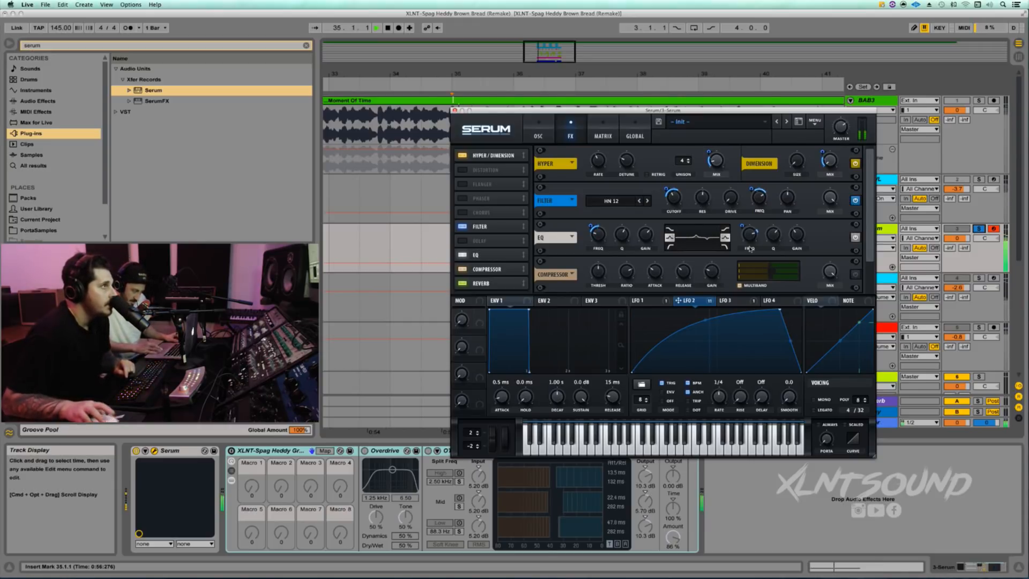
{"action": "scroll", "coordinate": [777, 241], "scroll_direction": "down", "scroll_amount": 2}
{"action": "key", "text": "space"}
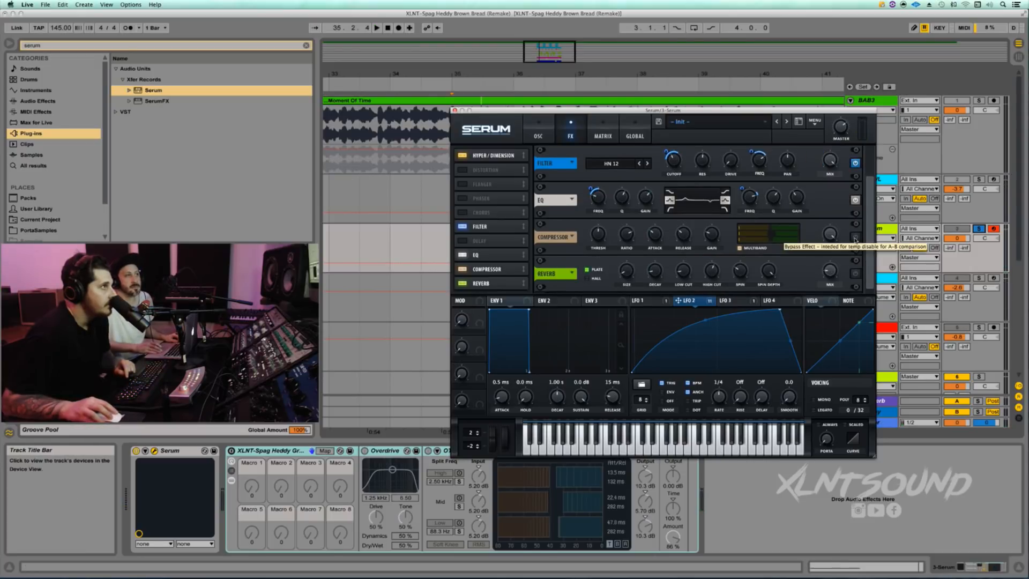
Turn the multiband compressor back on and audition the bass through it
{"action": "left_click", "coordinate": [856, 239]}
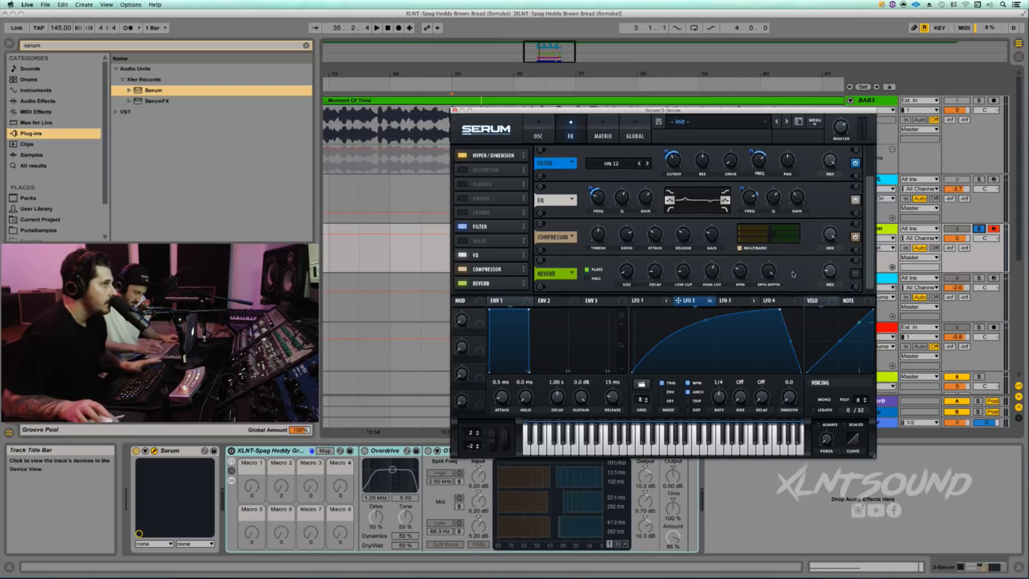
{"action": "key", "text": "space"}
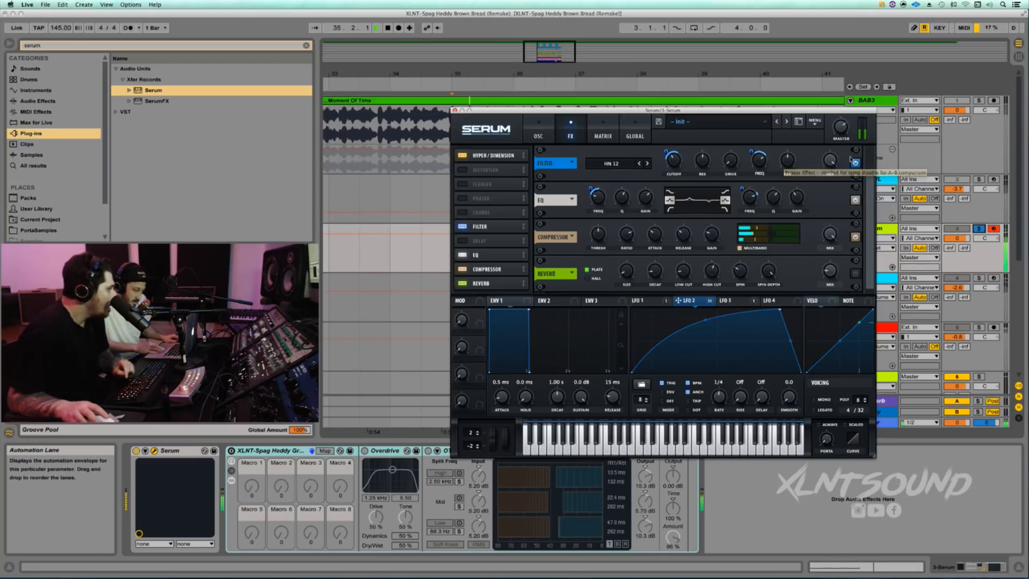
{"action": "key", "text": "space"}
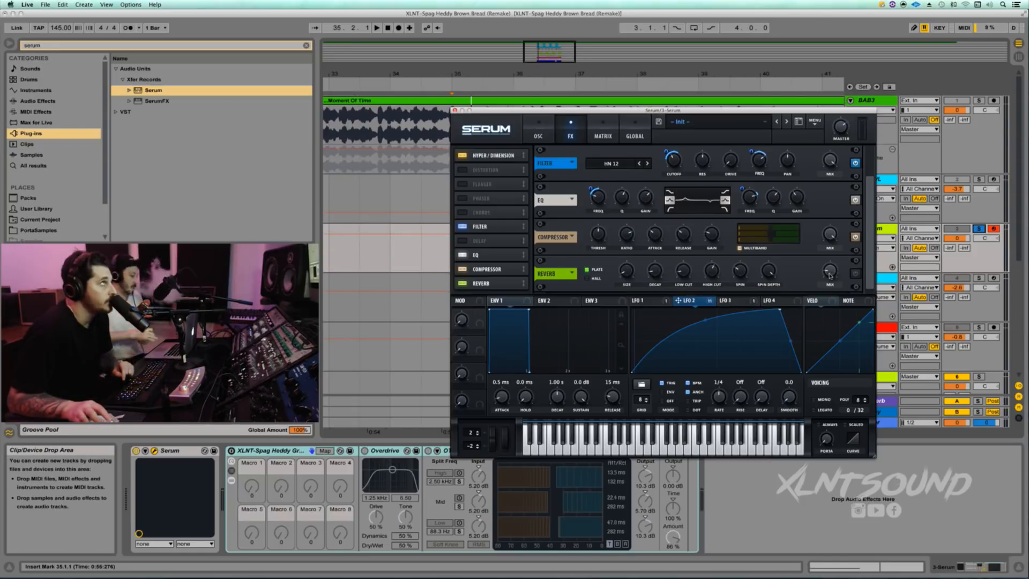
Turn Serum's reverb back on and audition the growl bass through it
{"action": "mouse_move", "coordinate": [829, 276]}
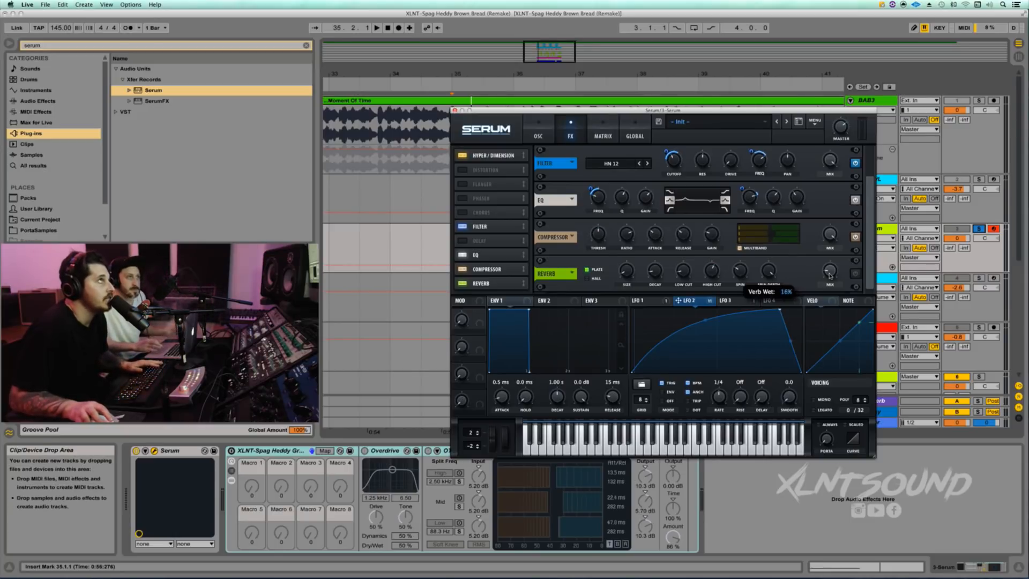
{"action": "left_click", "coordinate": [855, 275]}
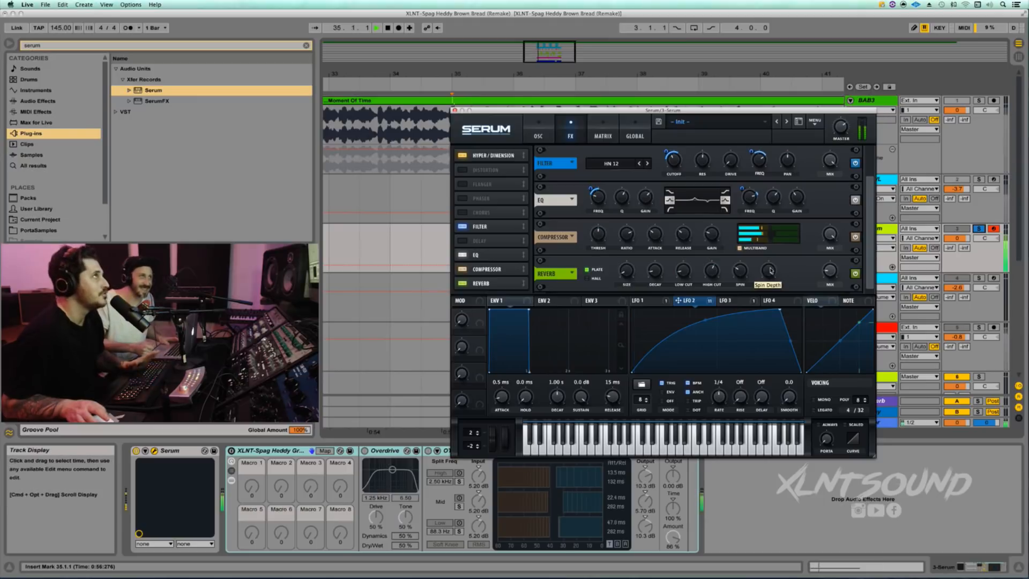
{"action": "key", "text": "space"}
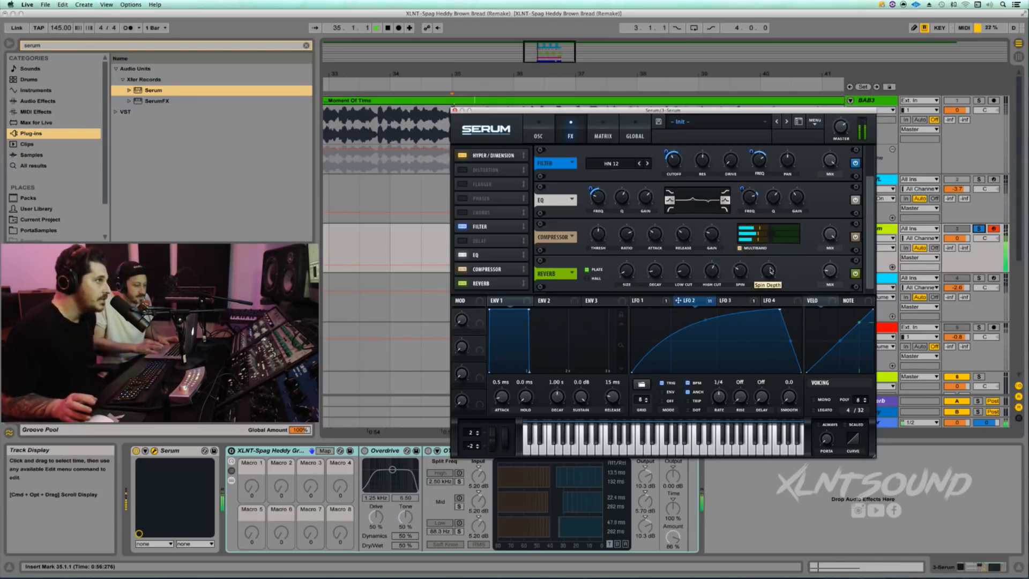
{"action": "key", "text": "space"}
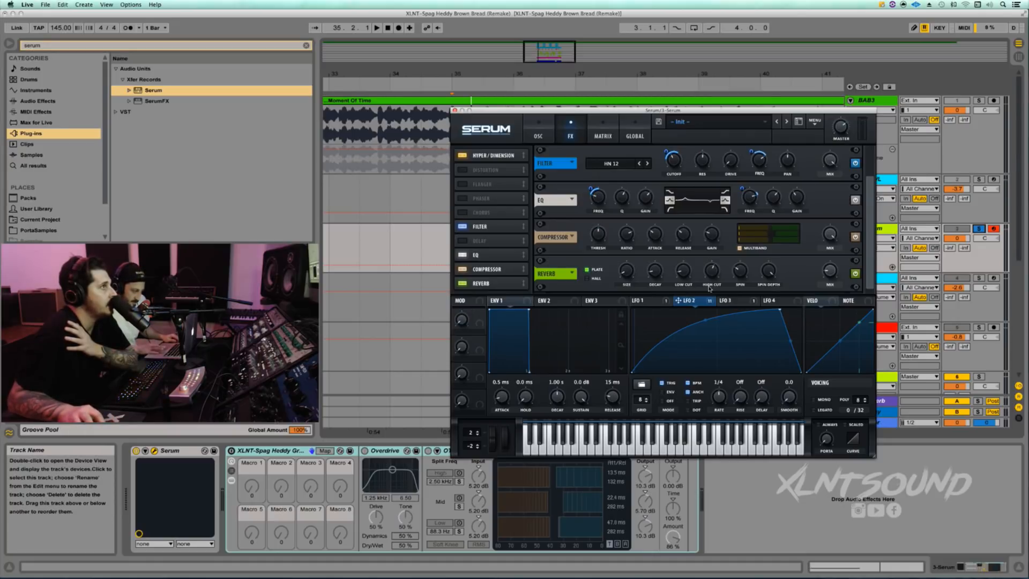
Route LFO 4 to the master tuning in the first free slot of Serum's modulation matrix
{"action": "left_click", "coordinate": [771, 301]}
{"action": "left_click", "coordinate": [613, 138]}
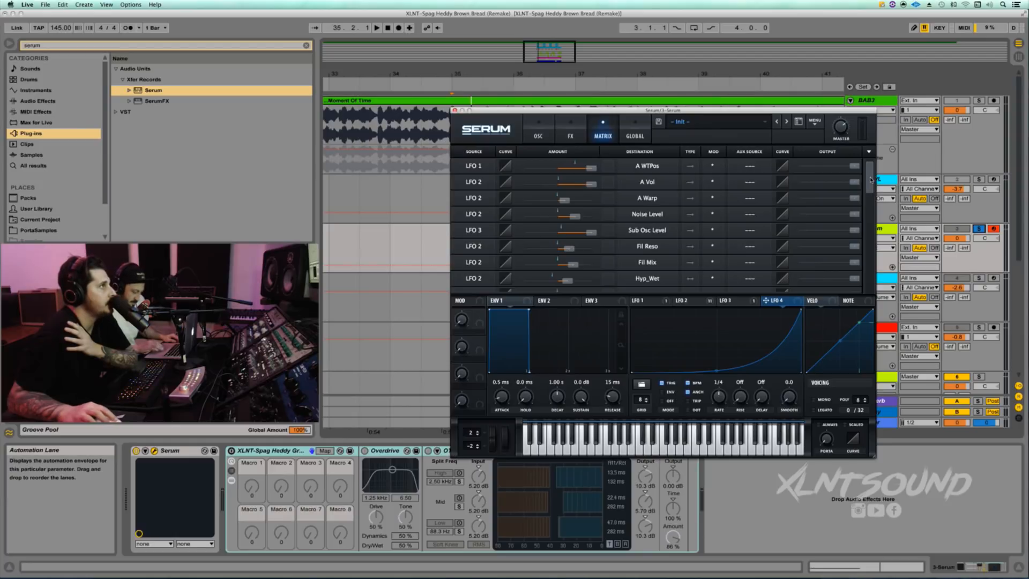
{"action": "left_click_drag", "start_coordinate": [871, 180], "coordinate": [871, 221]}
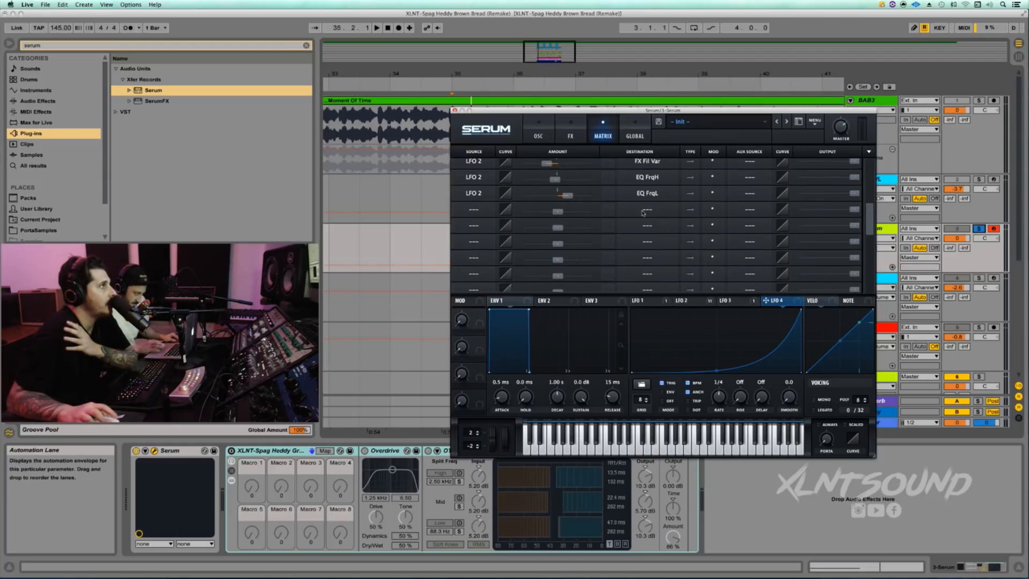
{"action": "left_click", "coordinate": [473, 209]}
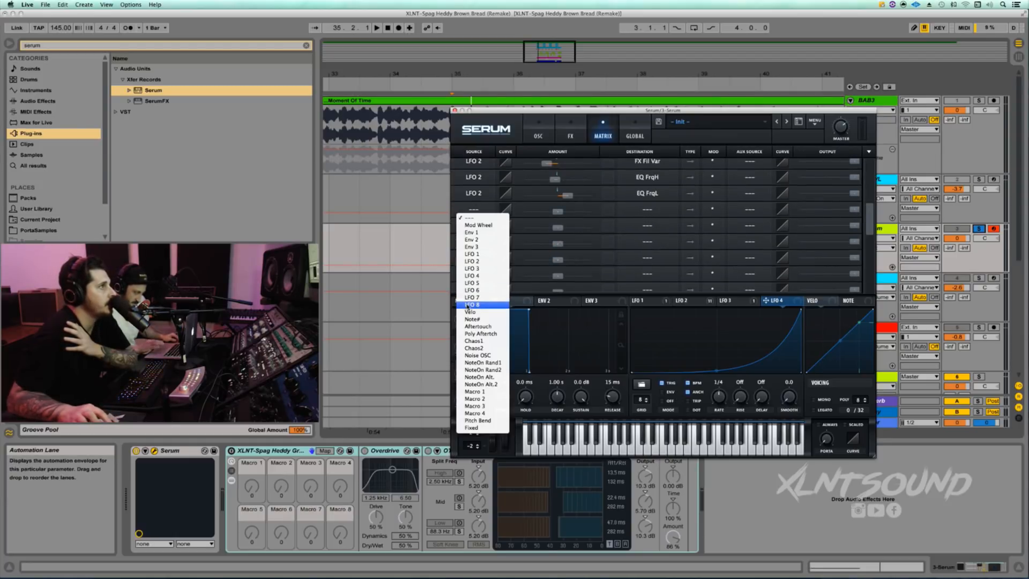
{"action": "left_click", "coordinate": [477, 281]}
{"action": "left_click", "coordinate": [646, 213]}
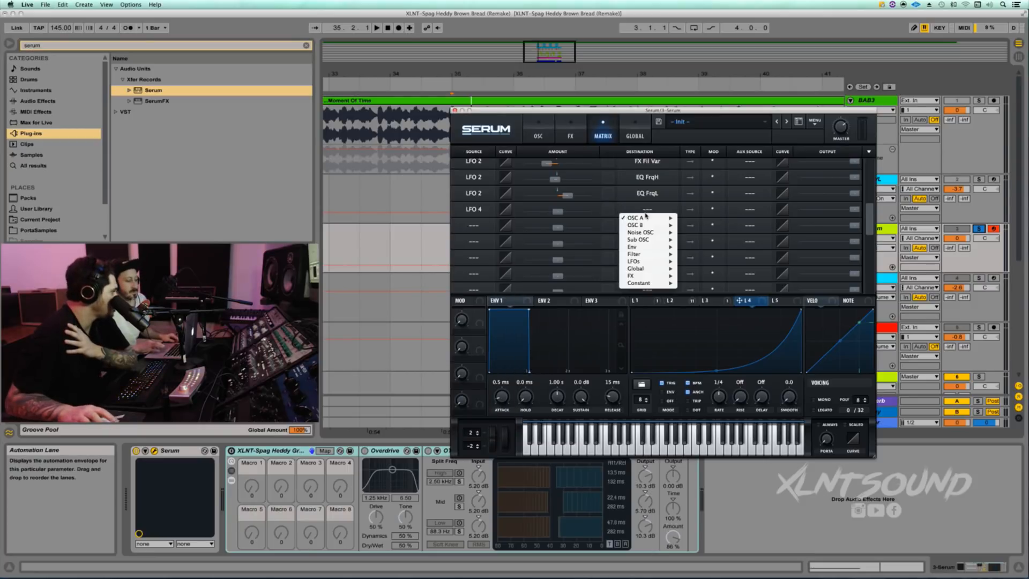
{"action": "mouse_move", "coordinate": [646, 269]}
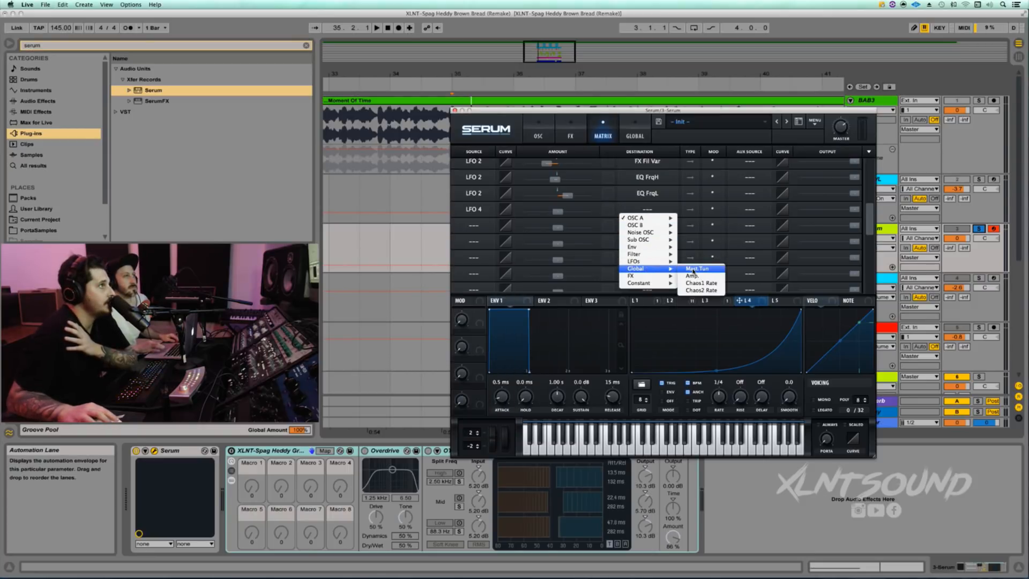
{"action": "left_click", "coordinate": [696, 268]}
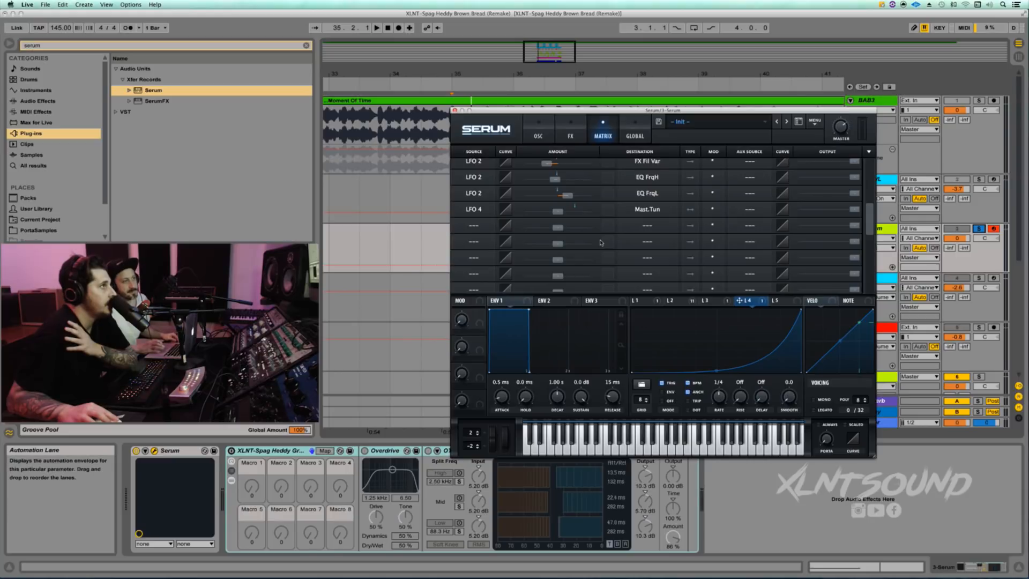
Give the LFO 4 master tuning modulation a small negative amount and audition the bass
{"action": "mouse_move", "coordinate": [557, 212]}
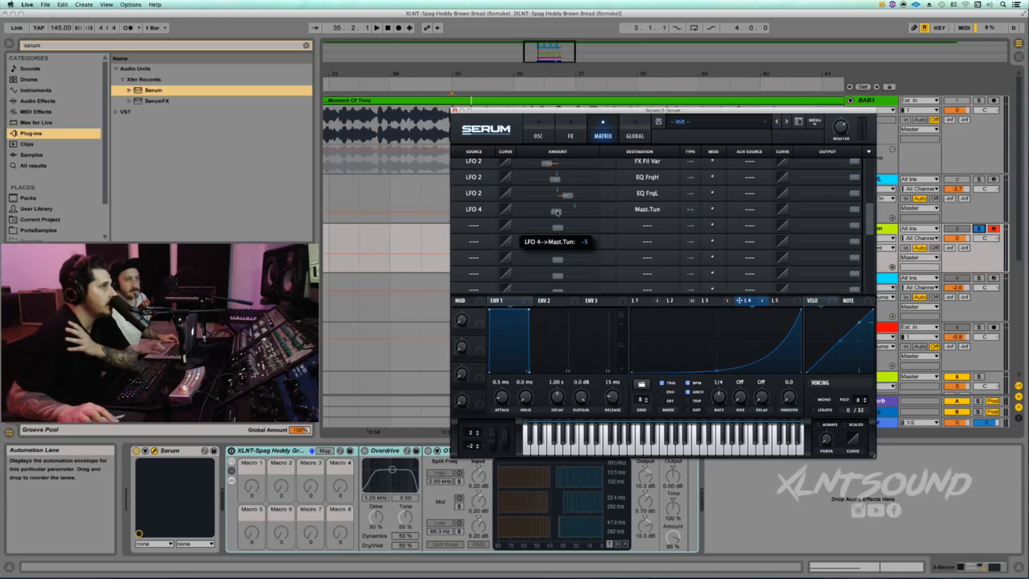
{"action": "left_click_drag", "start_coordinate": [557, 213], "coordinate": [558, 212]}
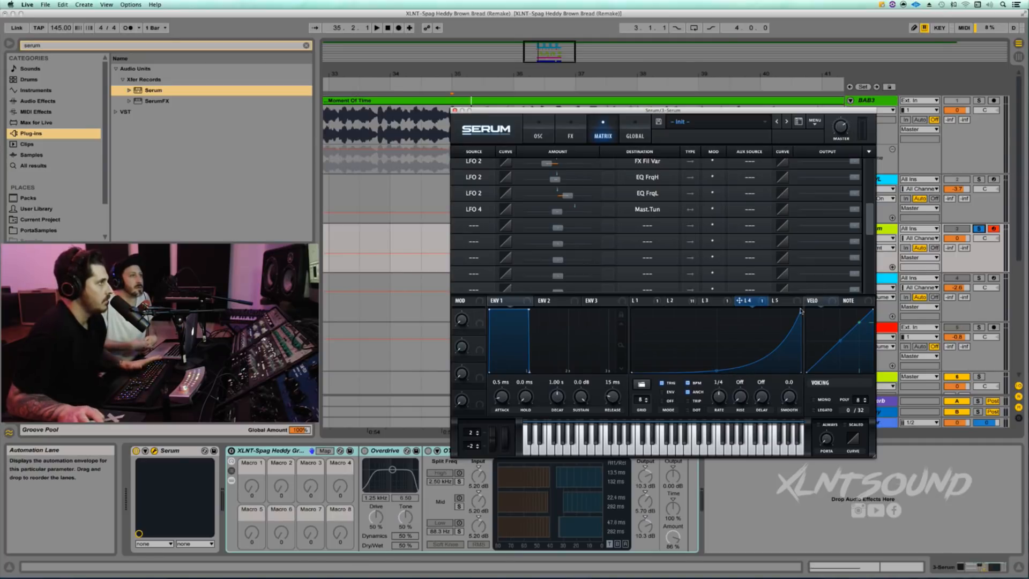
{"action": "key", "text": "space"}
{"action": "key", "text": "space"}
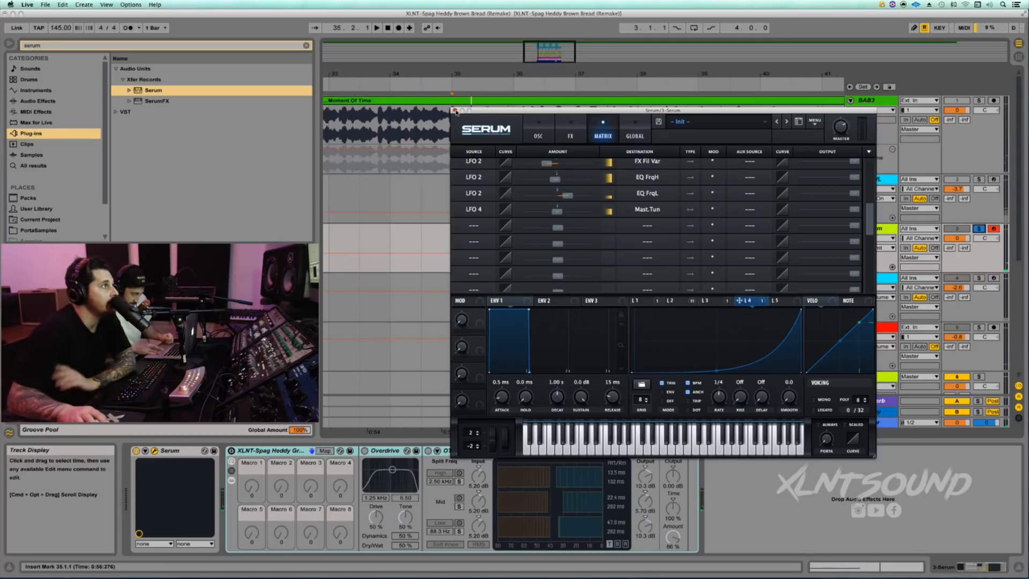
Turn on the effects rack of the 3 Serum track and audition the track unsoloed with the rest of the mix
{"action": "left_click", "coordinate": [454, 111]}
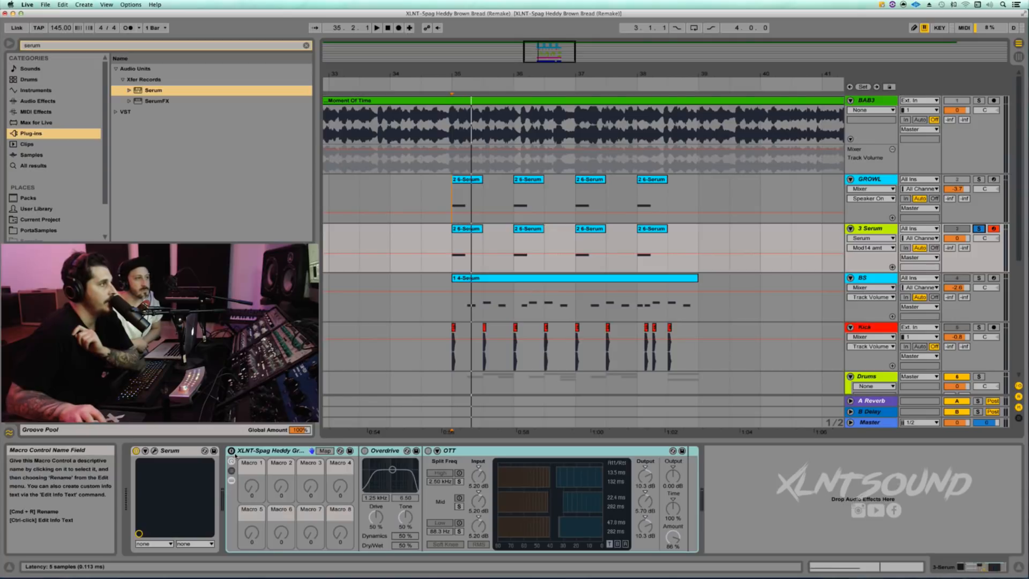
{"action": "left_click", "coordinate": [231, 451]}
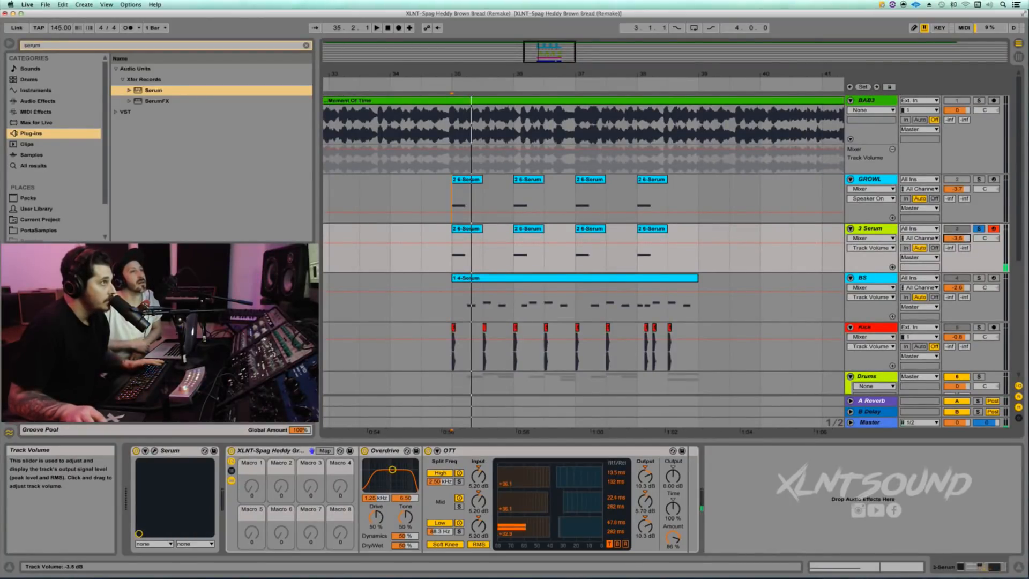
{"action": "left_click", "coordinate": [978, 228]}
{"action": "key", "text": "space"}
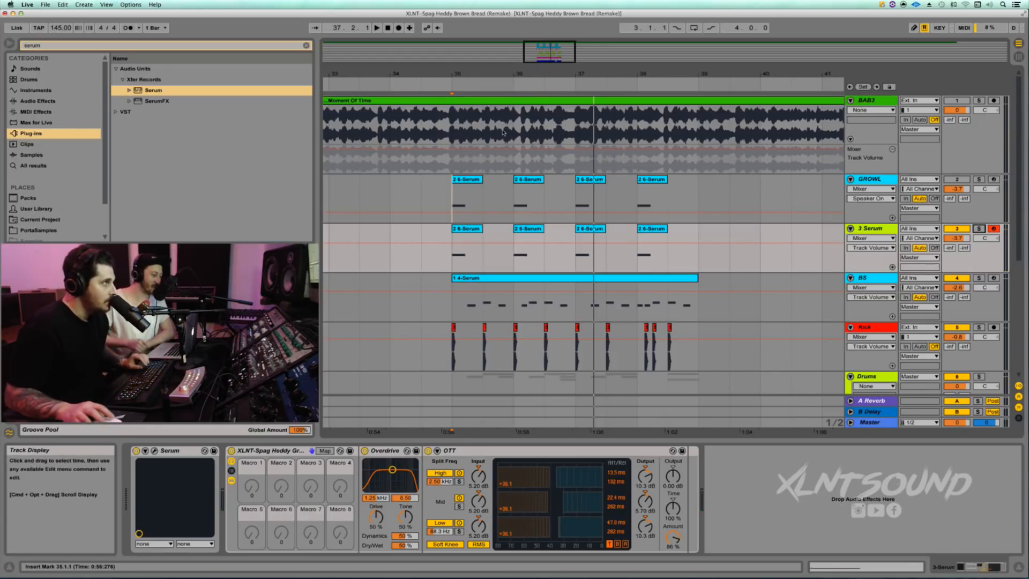
Insert a new MIDI track below 3 Serum and copy the BS track's MIDI clip onto it at bar 35
{"action": "left_click", "coordinate": [451, 270]}
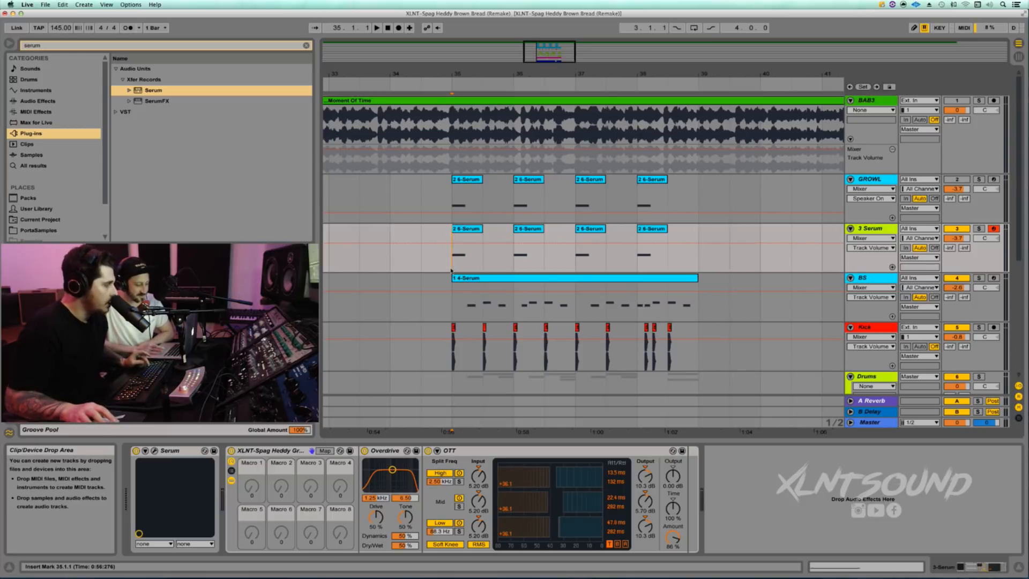
{"action": "key", "text": "super+shift+t"}
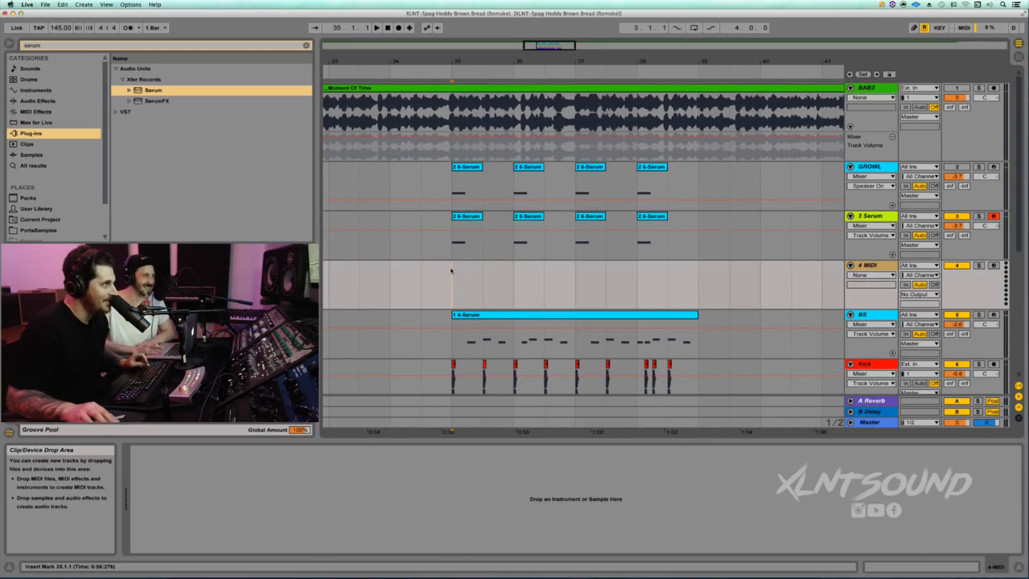
{"action": "left_click", "coordinate": [527, 315]}
{"action": "left_click_drag", "start_coordinate": [527, 313], "coordinate": [526, 298]}
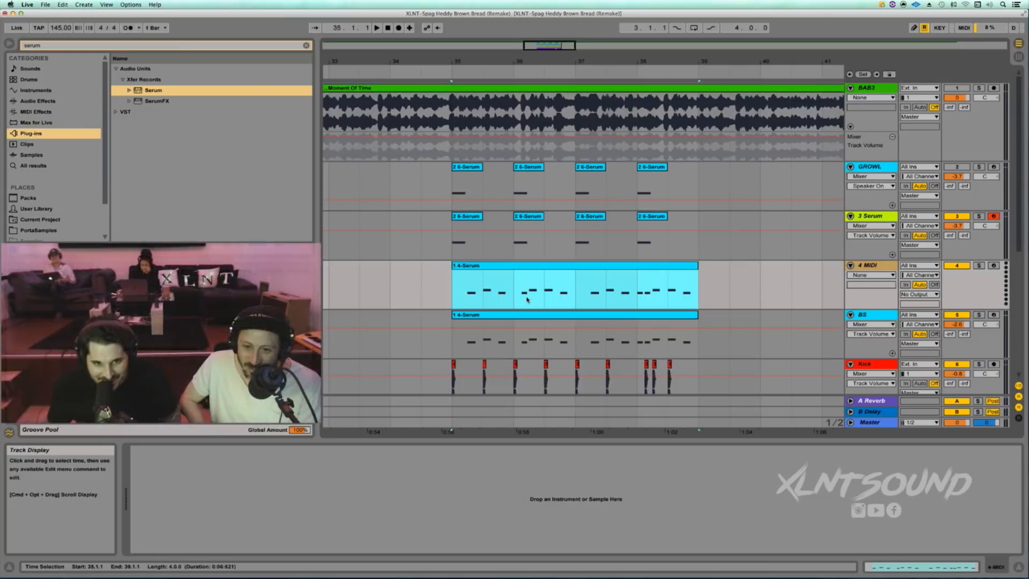
Copy the BS track's effects rack onto the new MIDI track and colour that track lime green
{"action": "left_click", "coordinate": [482, 316]}
{"action": "left_click_drag", "start_coordinate": [275, 449], "coordinate": [509, 298]}
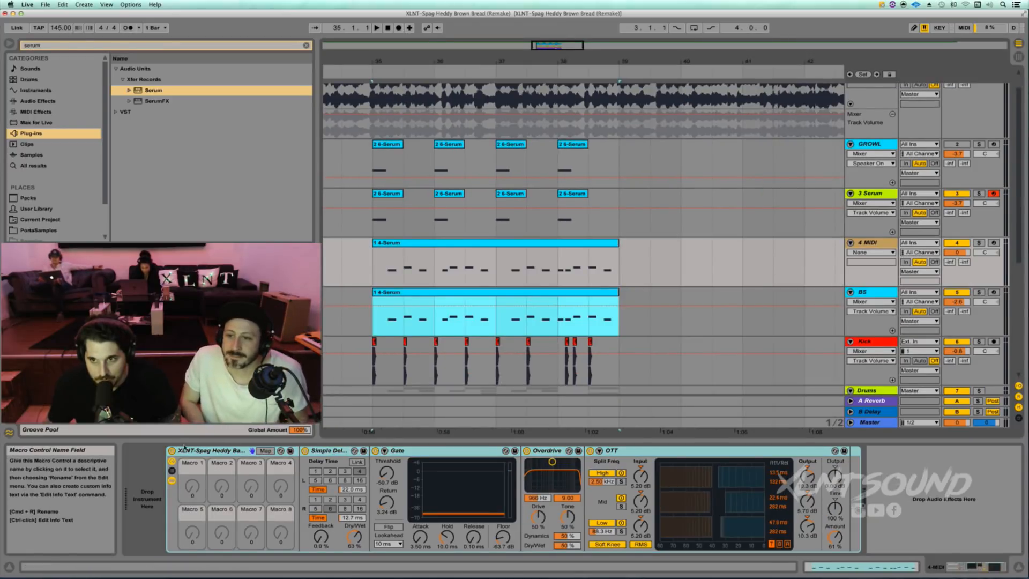
{"action": "left_click", "coordinate": [880, 245]}
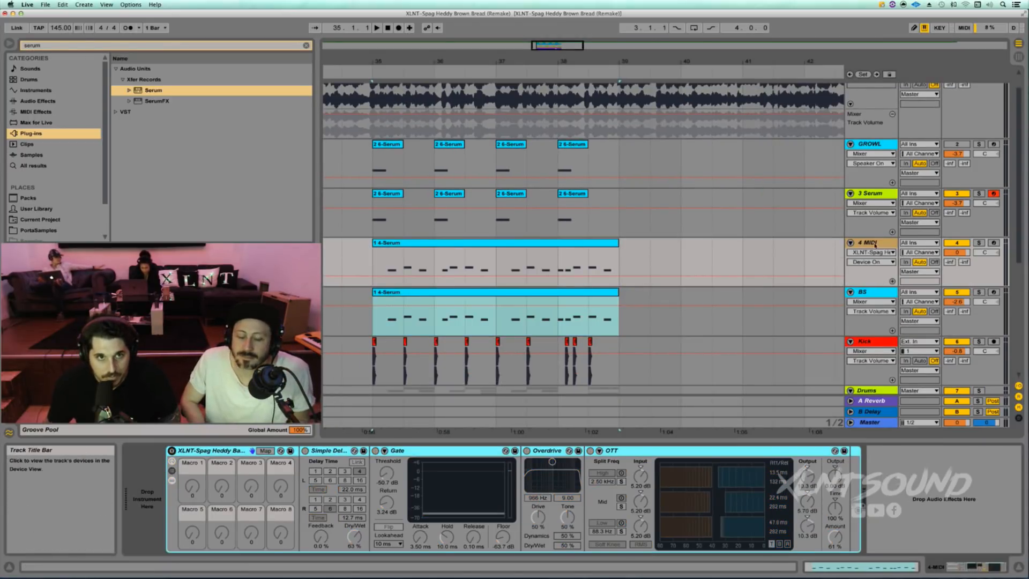
{"action": "right_click", "coordinate": [880, 247]}
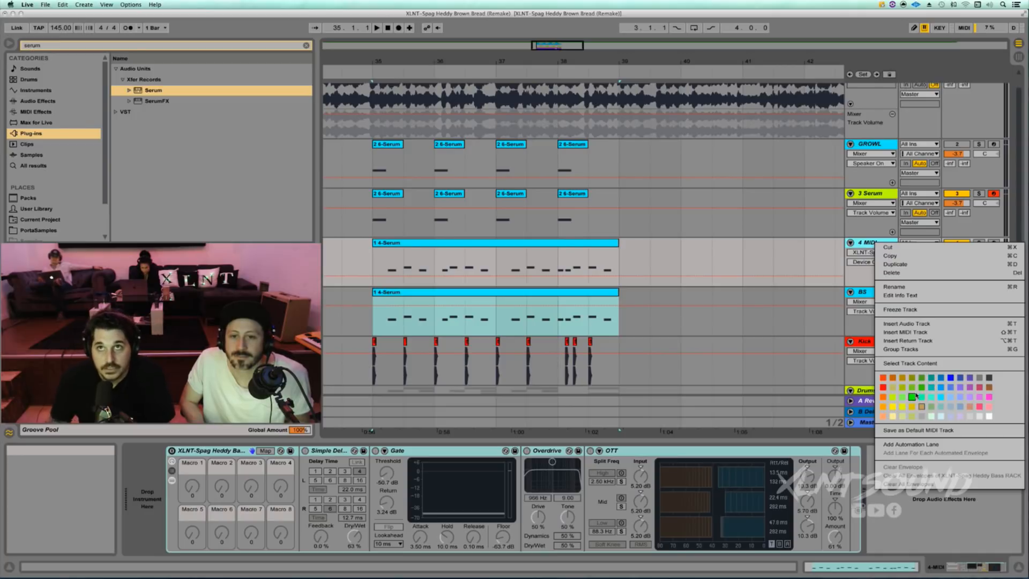
{"action": "left_click", "coordinate": [916, 396]}
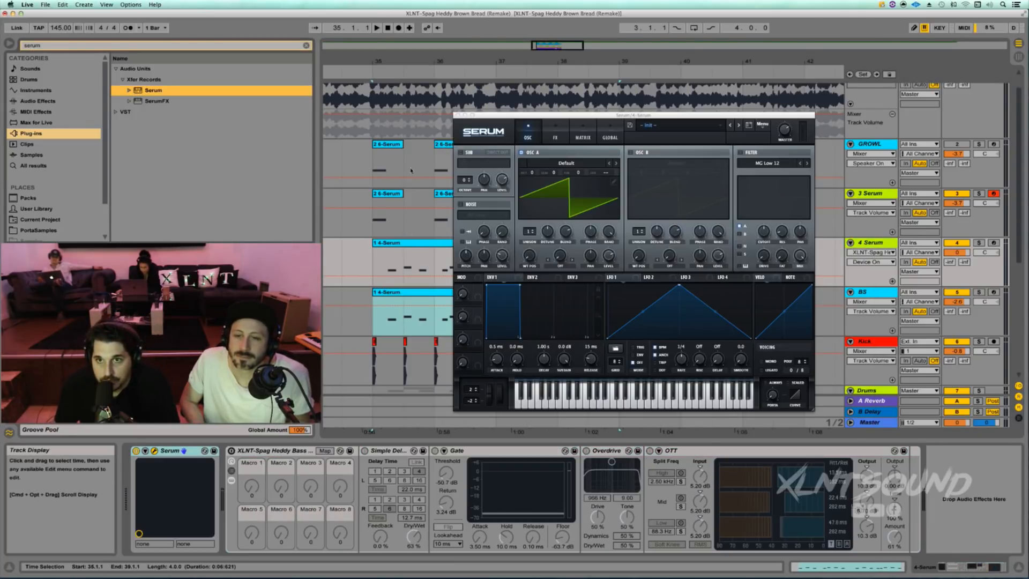
Load Serum on the new MIDI track, enlarge its window and close it
{"action": "left_click_drag", "start_coordinate": [814, 412], "coordinate": [905, 482]}
{"action": "left_click_drag", "start_coordinate": [692, 117], "coordinate": [766, 154]}
{"action": "left_click", "coordinate": [441, 293]}
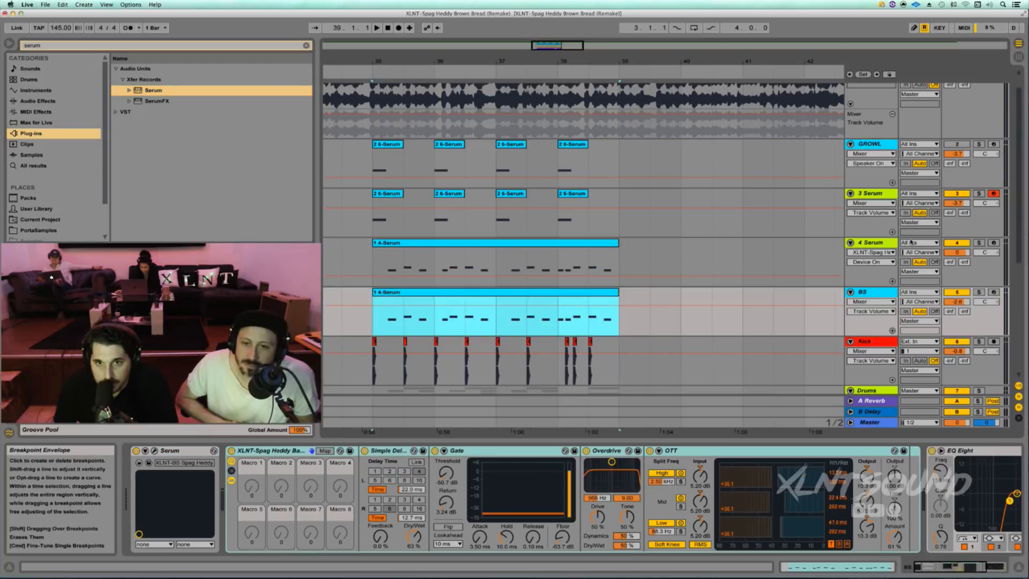
{"action": "left_click", "coordinate": [873, 242]}
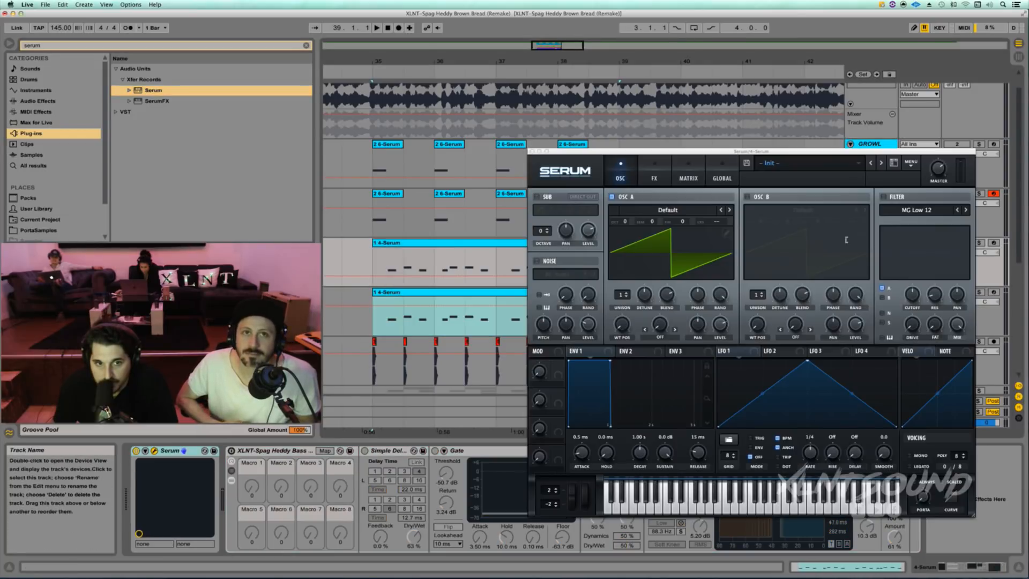
{"action": "left_click", "coordinate": [531, 153]}
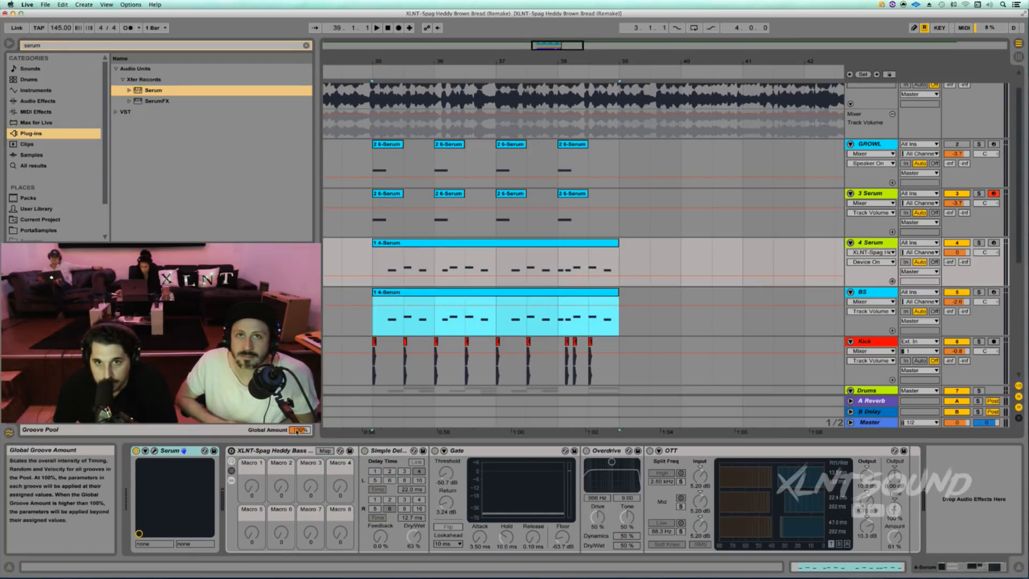
{"action": "left_click", "coordinate": [155, 451]}
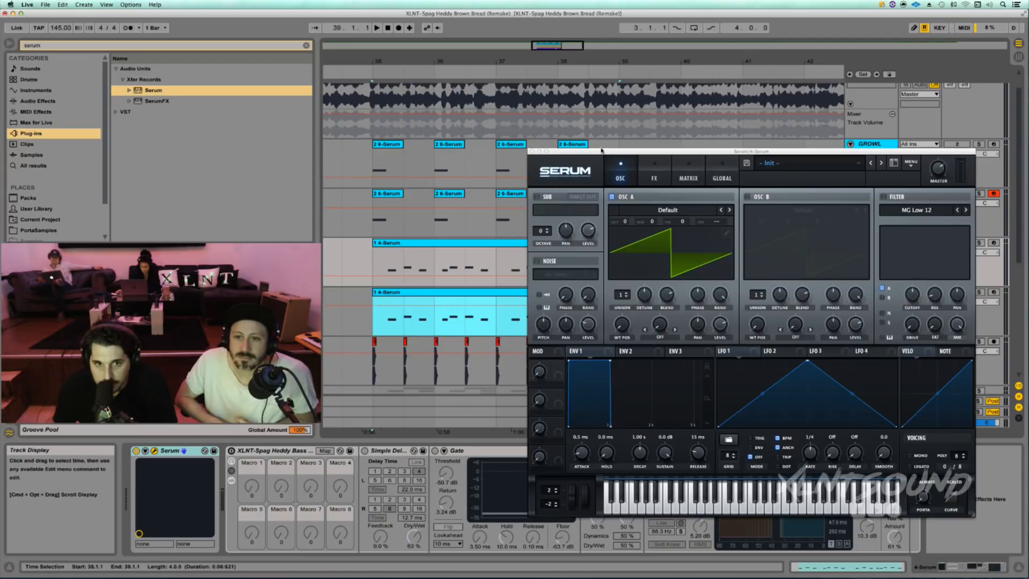
{"action": "left_click", "coordinate": [532, 153]}
{"action": "left_click", "coordinate": [488, 260]}
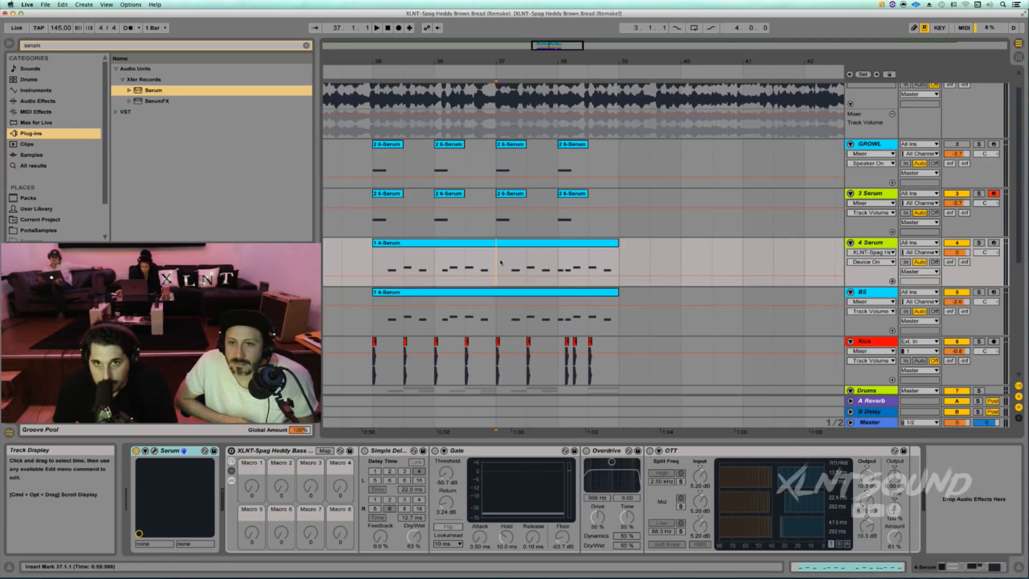
Save the effect chain of the BS track's Serum preset as "XLNT Spag BS"
{"action": "left_click", "coordinate": [871, 292]}
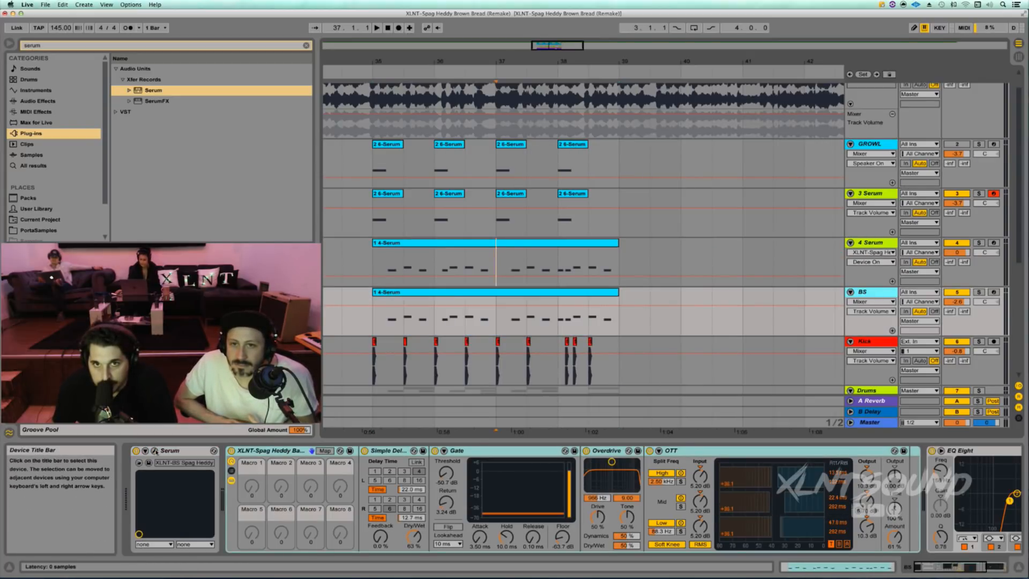
{"action": "left_click", "coordinate": [155, 451]}
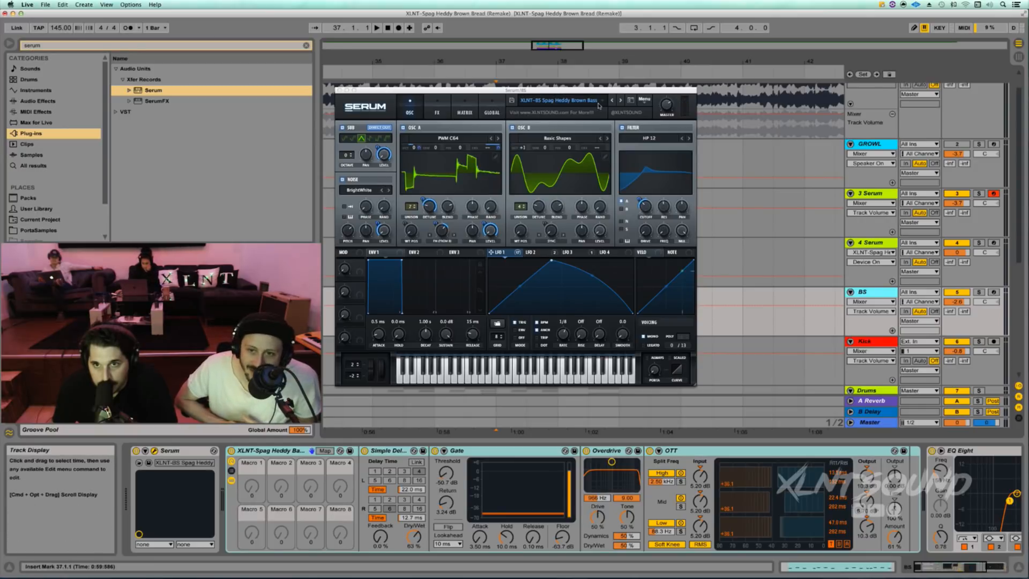
{"action": "left_click", "coordinate": [444, 107]}
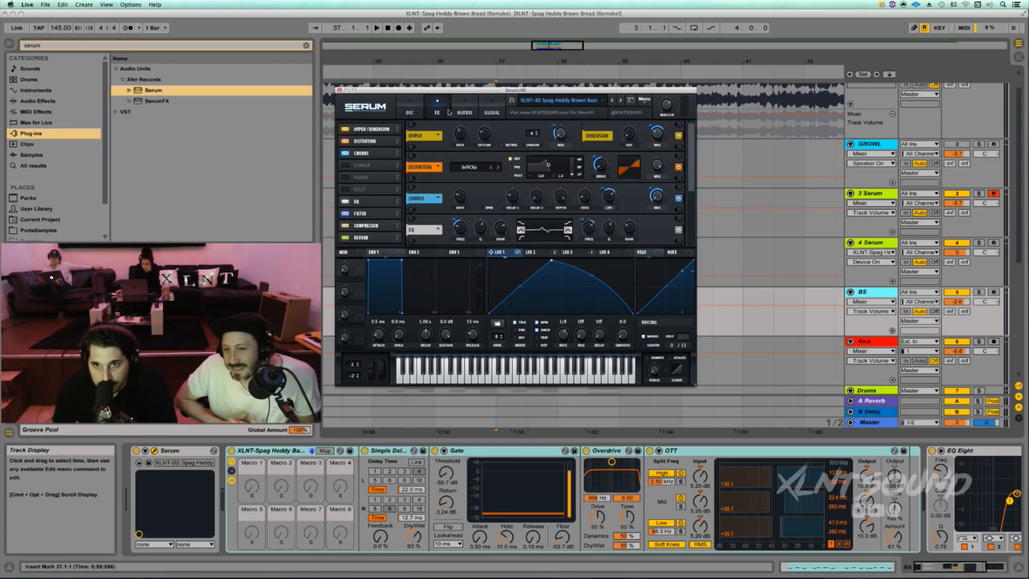
{"action": "left_click", "coordinate": [644, 99]}
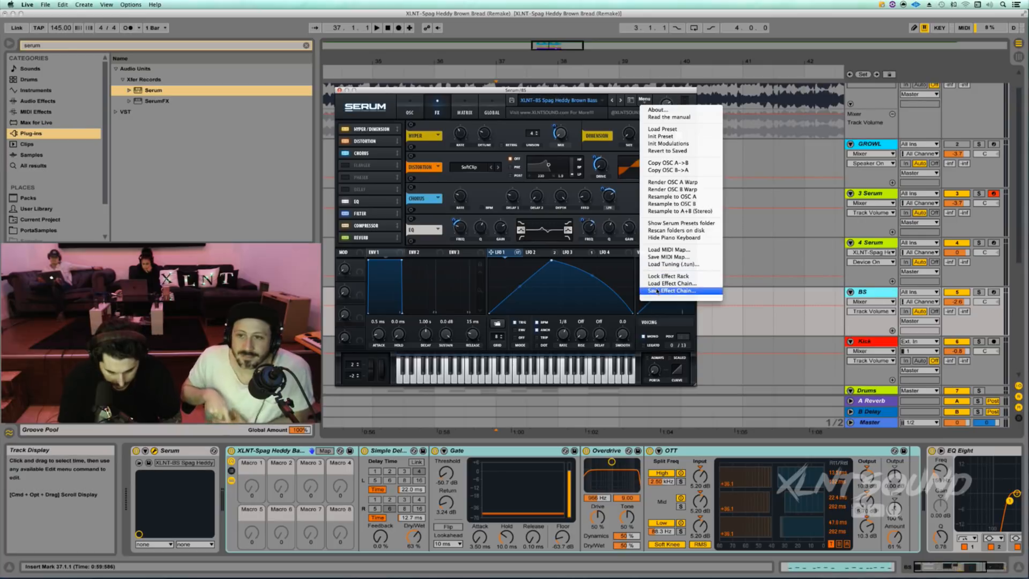
{"action": "left_click", "coordinate": [657, 292]}
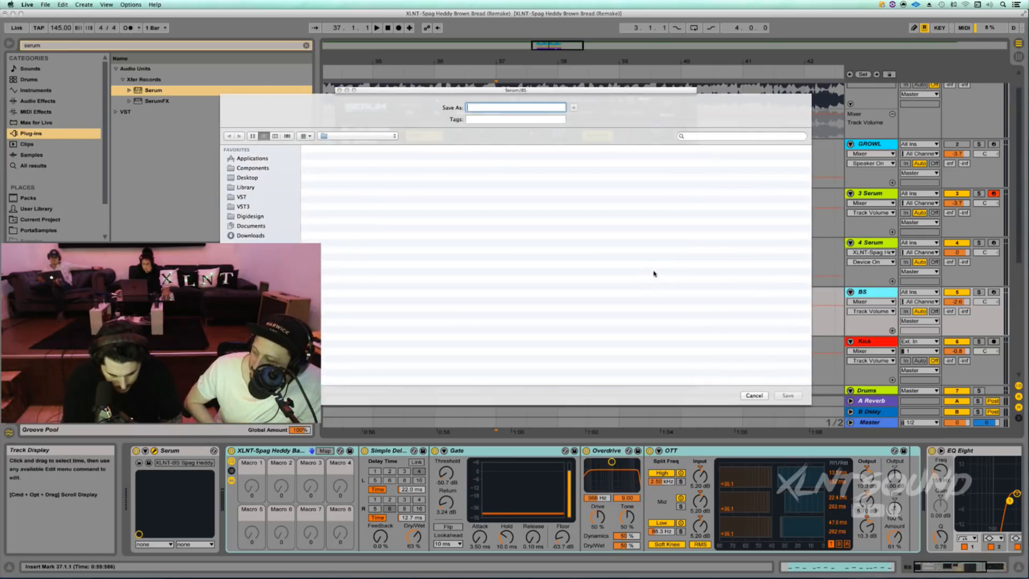
{"action": "type", "text": "XLNT"}
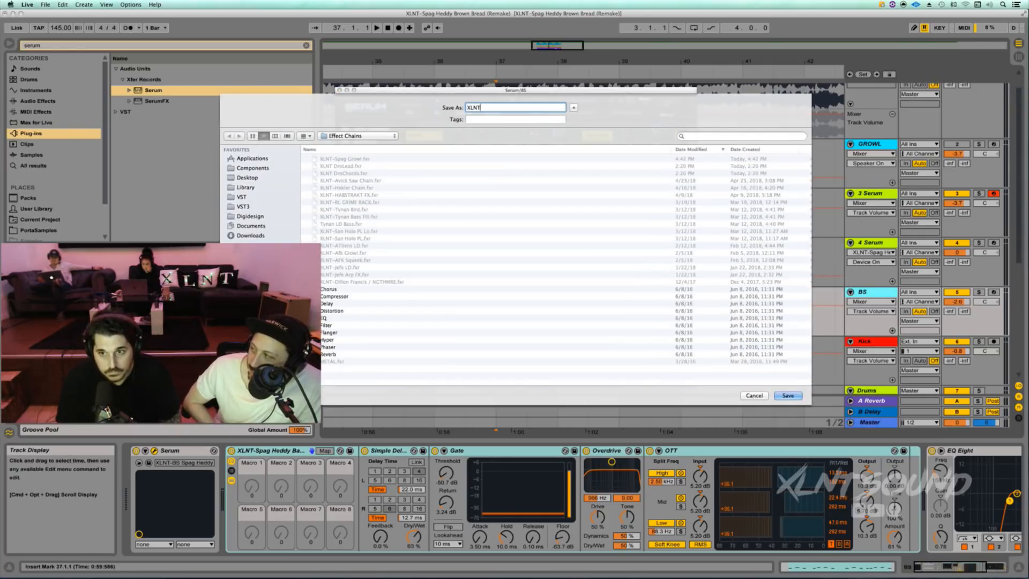
{"action": "type", "text": " Spag BS"}
{"action": "key", "text": "Return"}
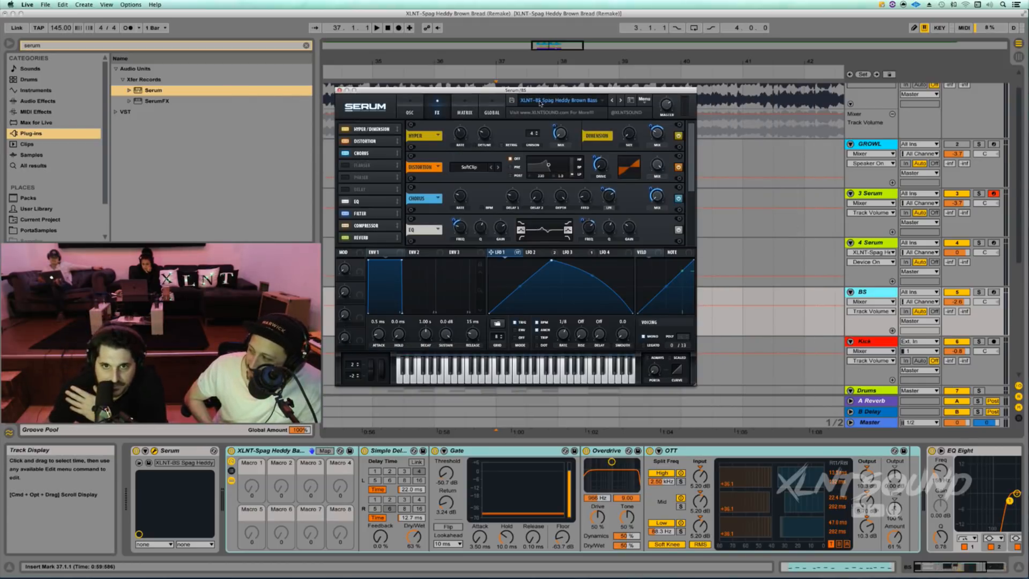
Close the open Serum window, mute the BS track and play the copied clip on the 4 Serum track
{"action": "left_click", "coordinate": [341, 90]}
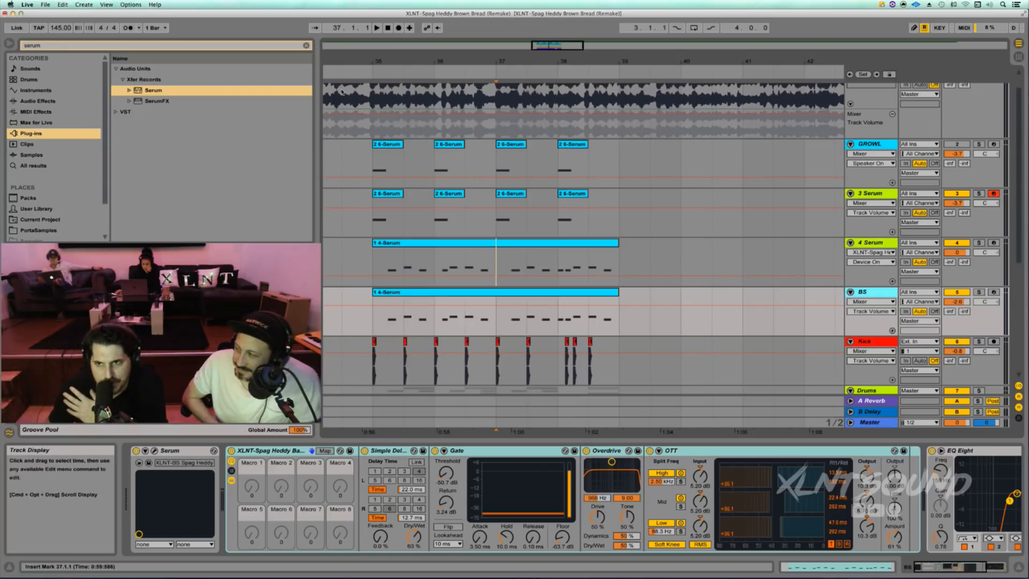
{"action": "left_click", "coordinate": [425, 243]}
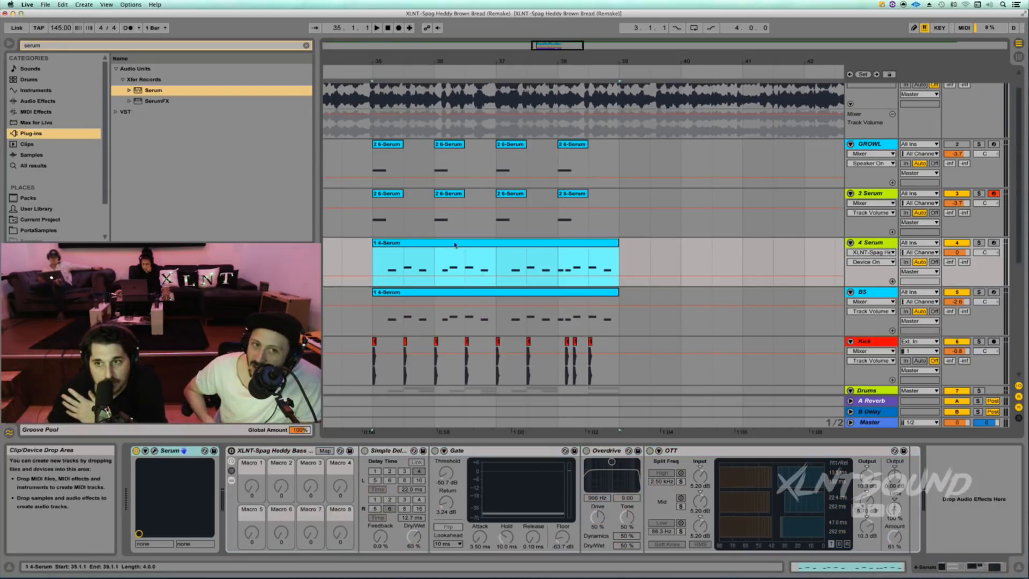
{"action": "left_click", "coordinate": [958, 293]}
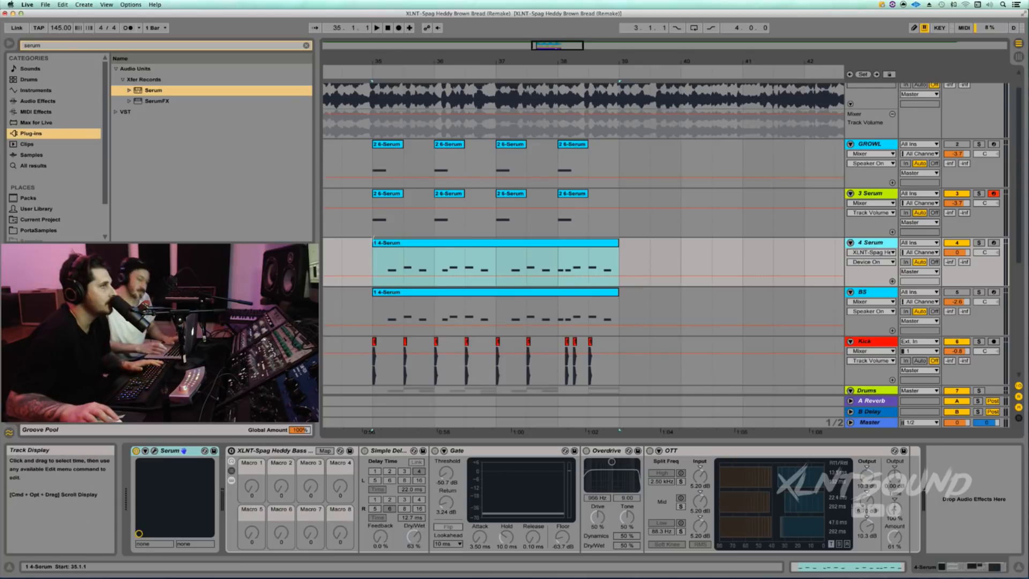
{"action": "left_click", "coordinate": [423, 243]}
{"action": "left_click_drag", "start_coordinate": [385, 59], "coordinate": [387, 50]}
{"action": "key", "text": "space"}
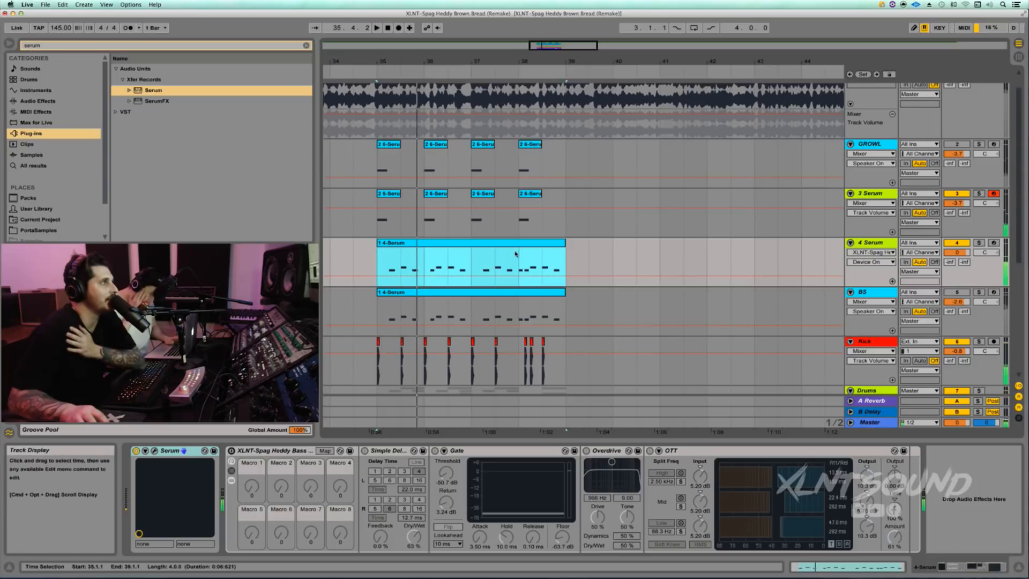
Open Serum on the 4 Serum track, then solo that track and play its initial patch
{"action": "left_click", "coordinate": [154, 451]}
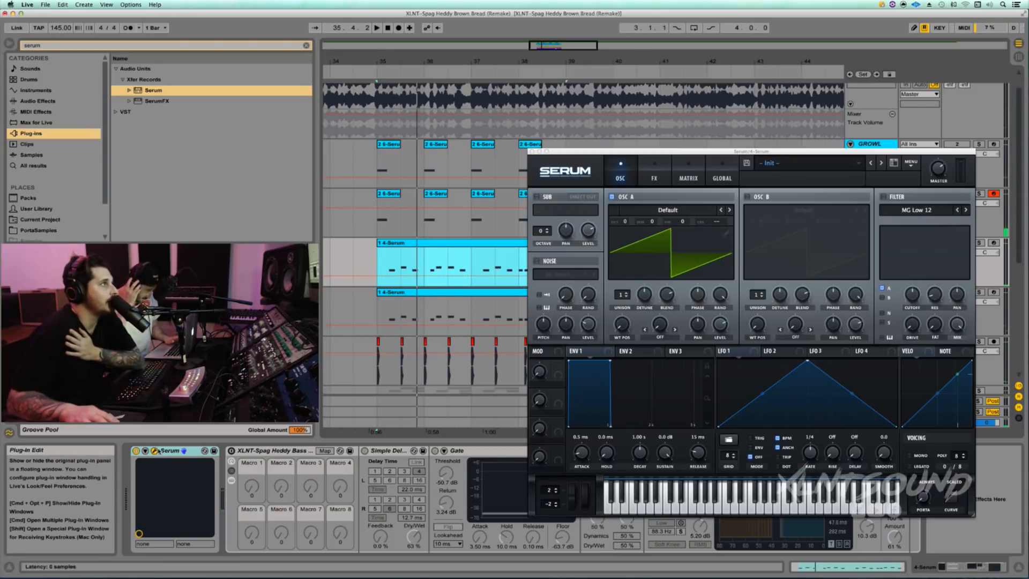
{"action": "left_click_drag", "start_coordinate": [644, 153], "coordinate": [529, 85]}
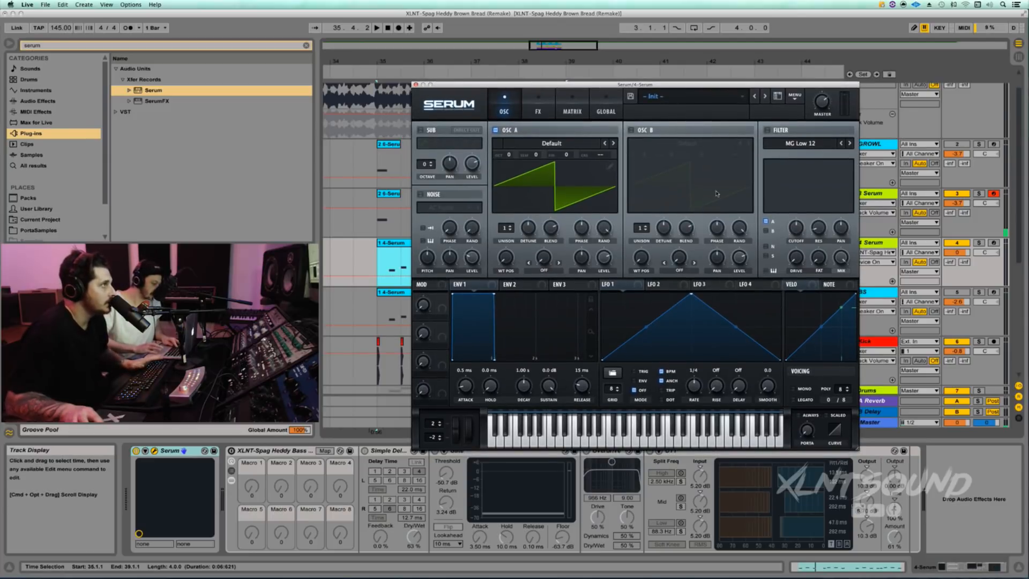
{"action": "left_click", "coordinate": [978, 243]}
{"action": "key", "text": "space"}
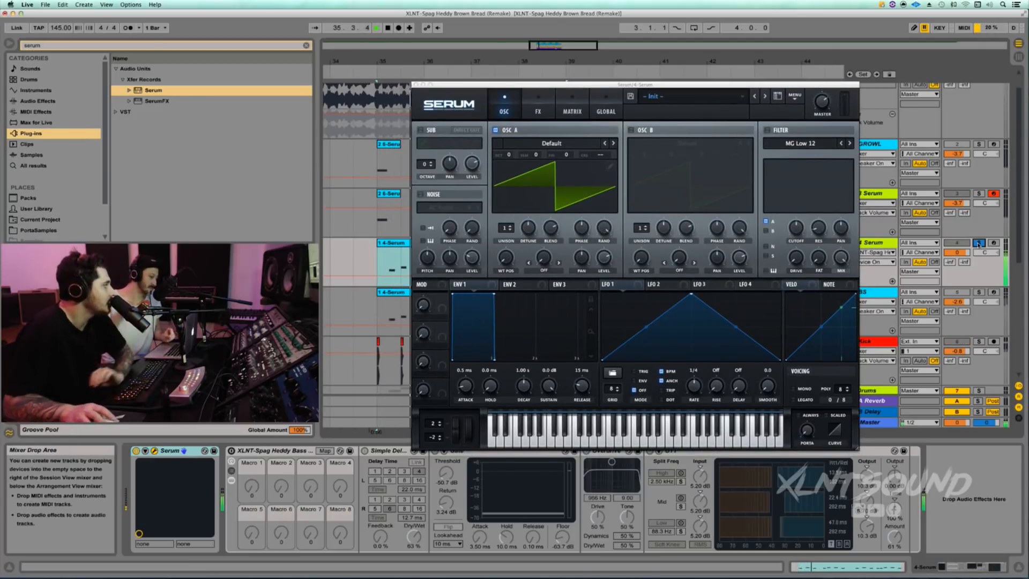
{"action": "key", "text": "space"}
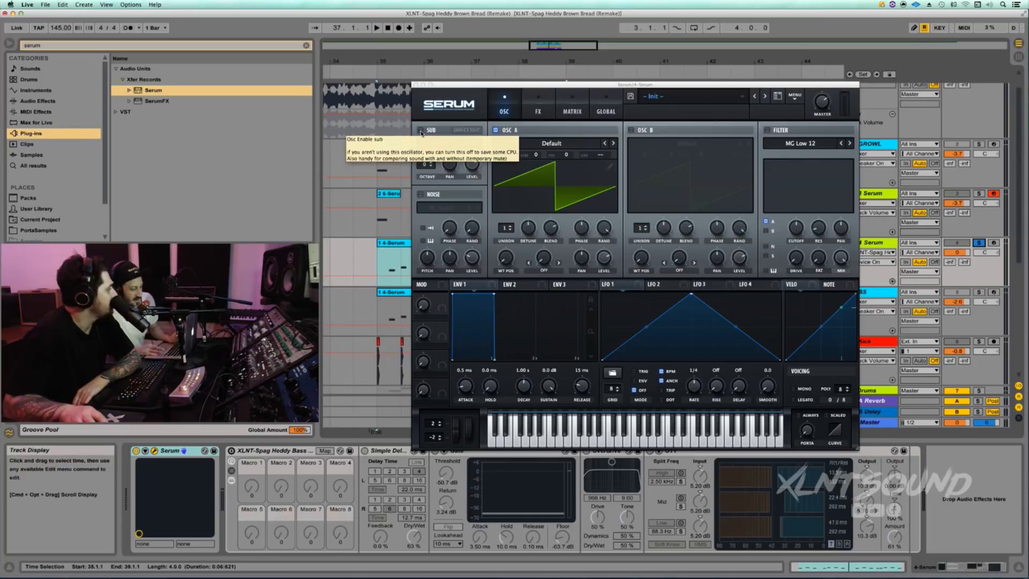
Enable the sub oscillator with Direct Out and a triangle shape, and lower its level
{"action": "left_click", "coordinate": [421, 130]}
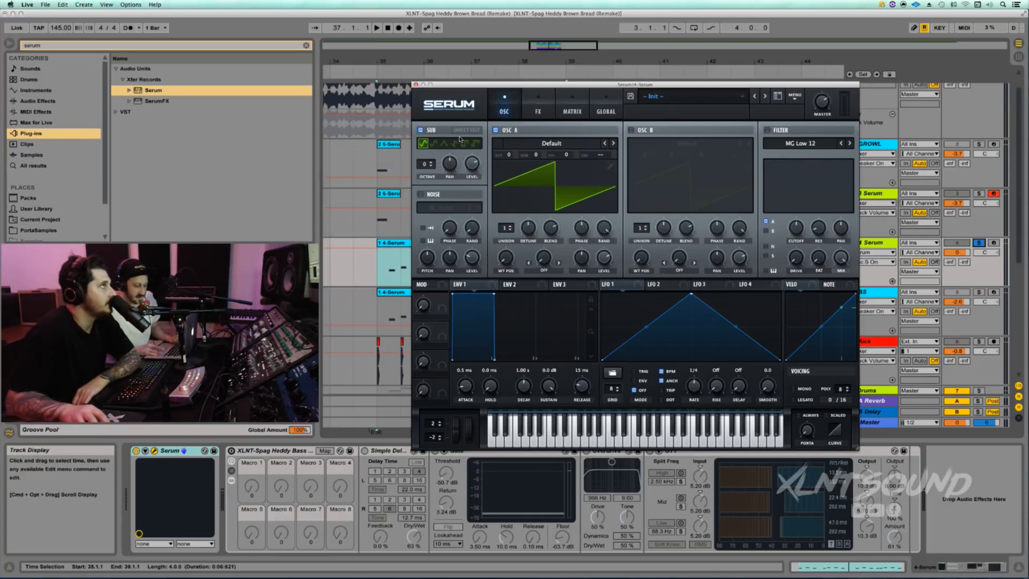
{"action": "left_click", "coordinate": [466, 130]}
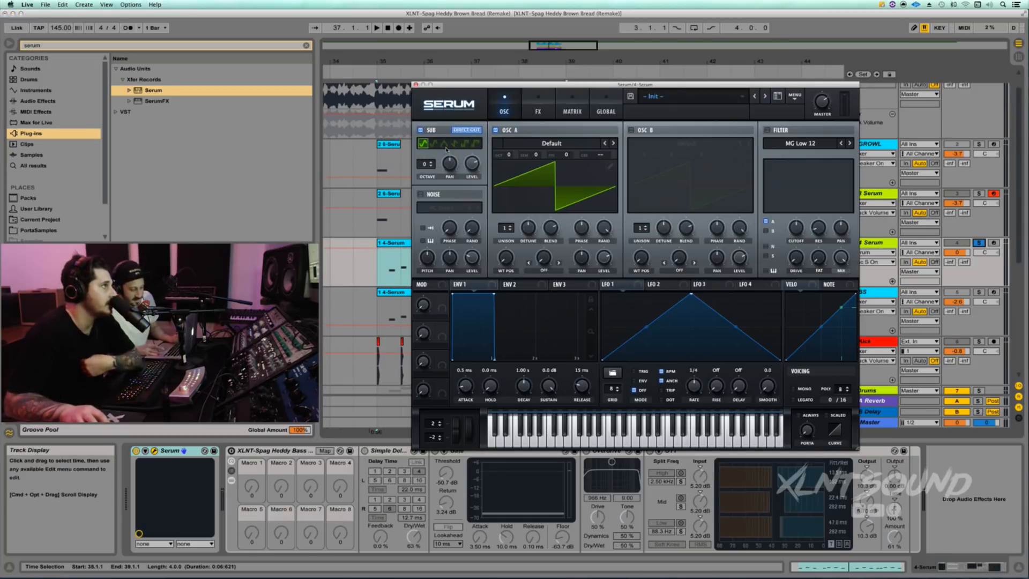
{"action": "left_click", "coordinate": [444, 144]}
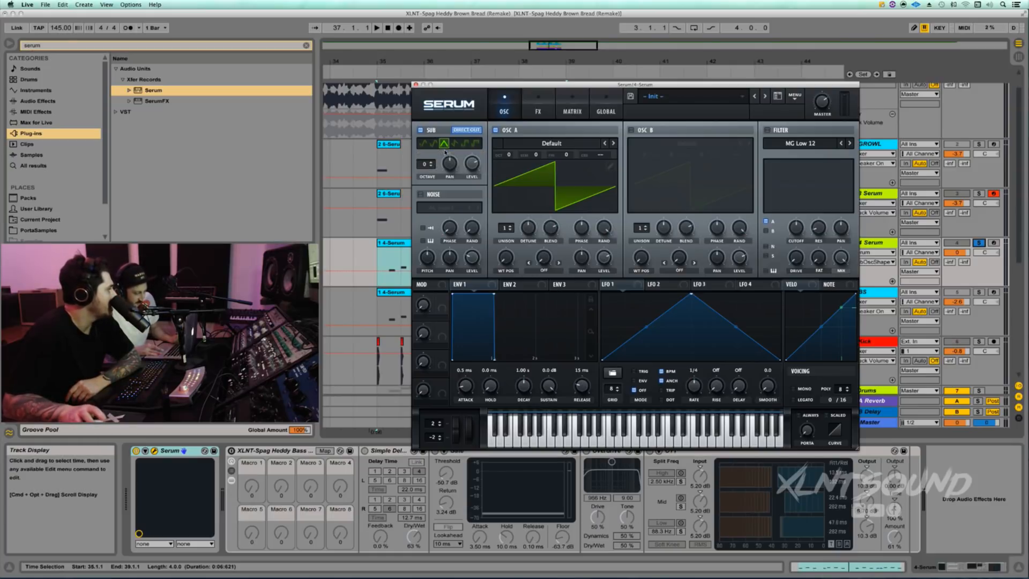
{"action": "left_click_drag", "start_coordinate": [471, 165], "coordinate": [455, 301]}
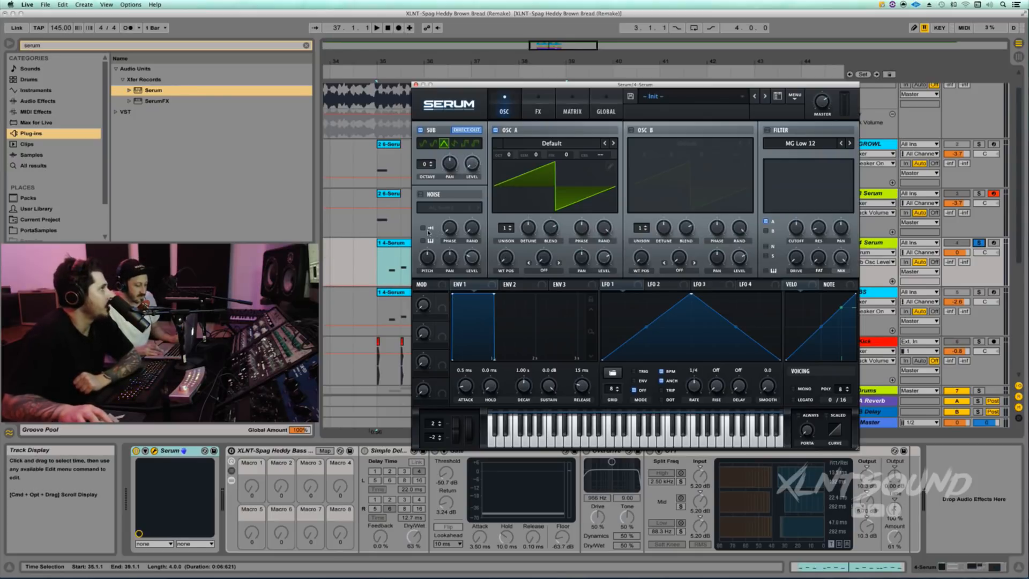
Enable the noise oscillator, load the Analog noise BrightWhite, and adjust its pitch and level
{"action": "left_click", "coordinate": [422, 194]}
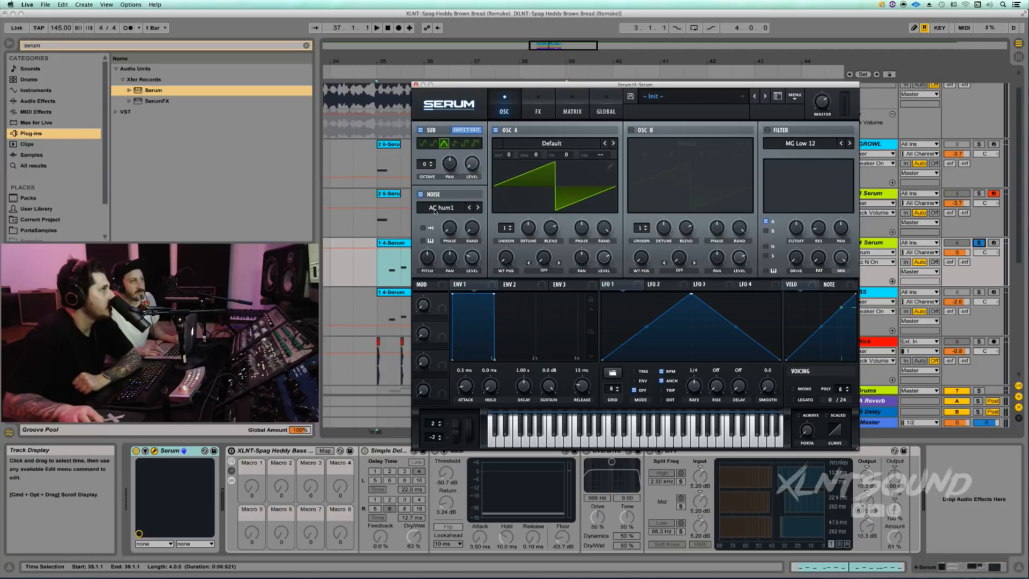
{"action": "left_click", "coordinate": [434, 211]}
{"action": "mouse_move", "coordinate": [572, 217]}
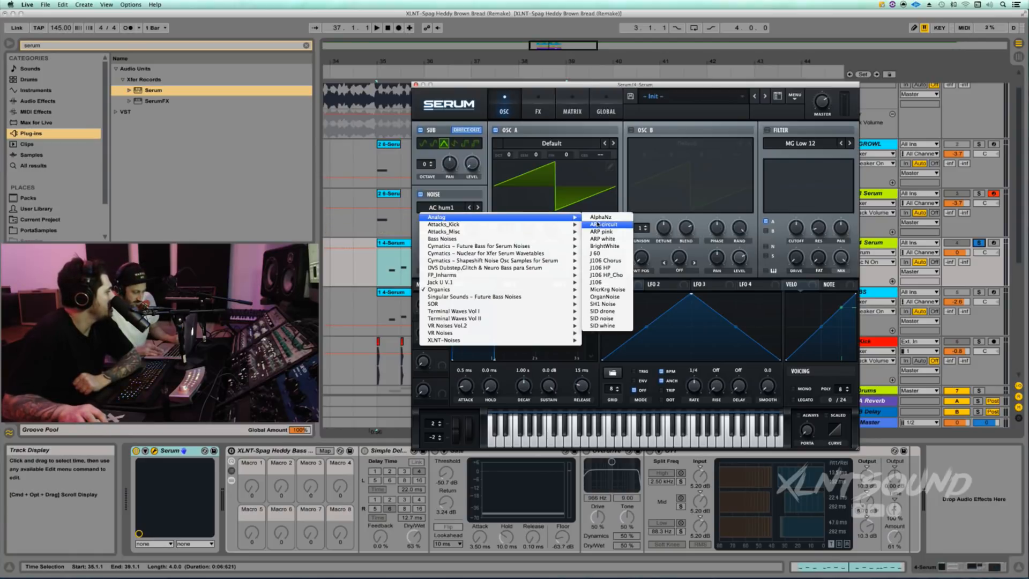
{"action": "left_click", "coordinate": [604, 246]}
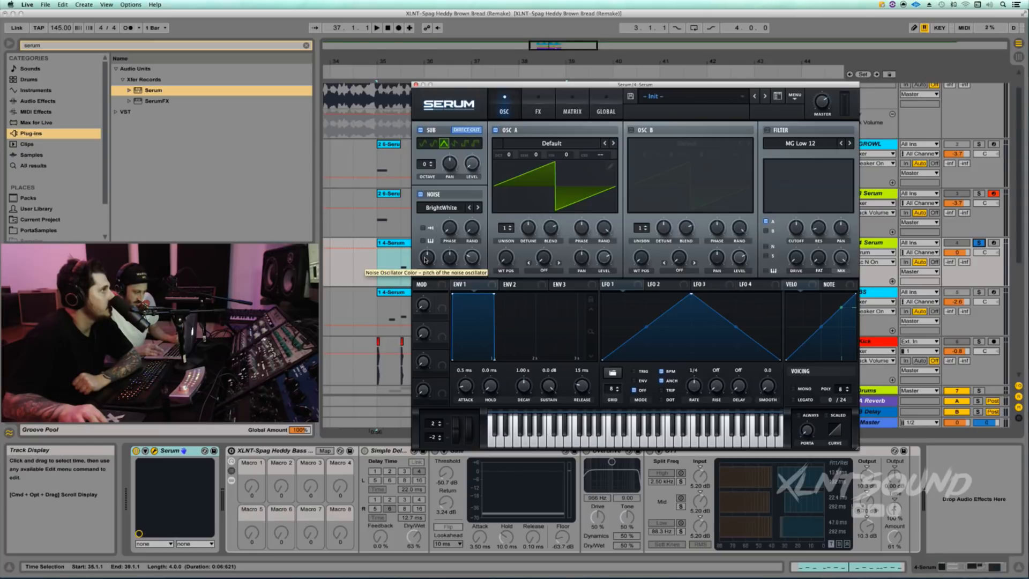
{"action": "left_click_drag", "start_coordinate": [425, 259], "coordinate": [427, 241]}
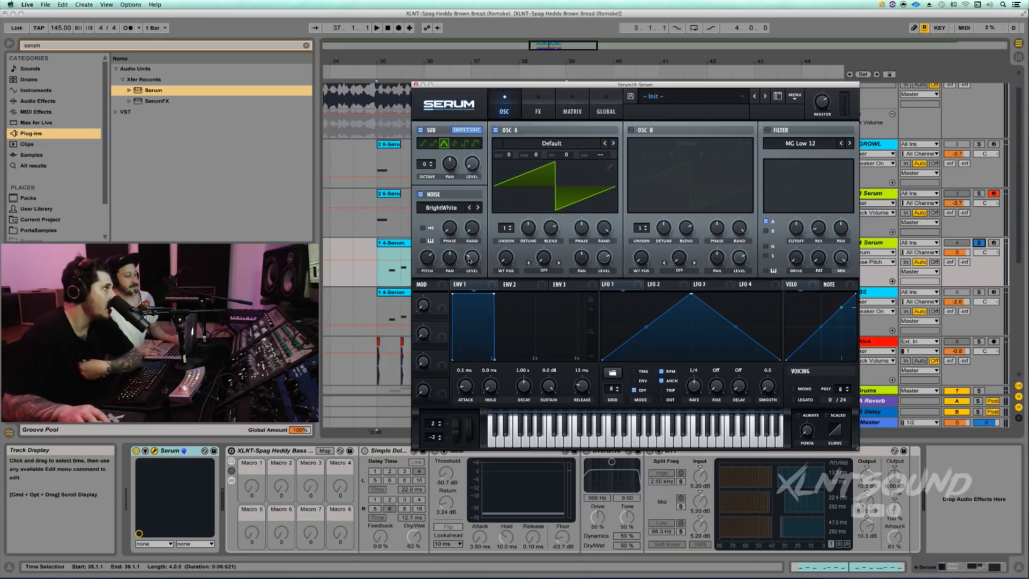
{"action": "left_click", "coordinate": [468, 259]}
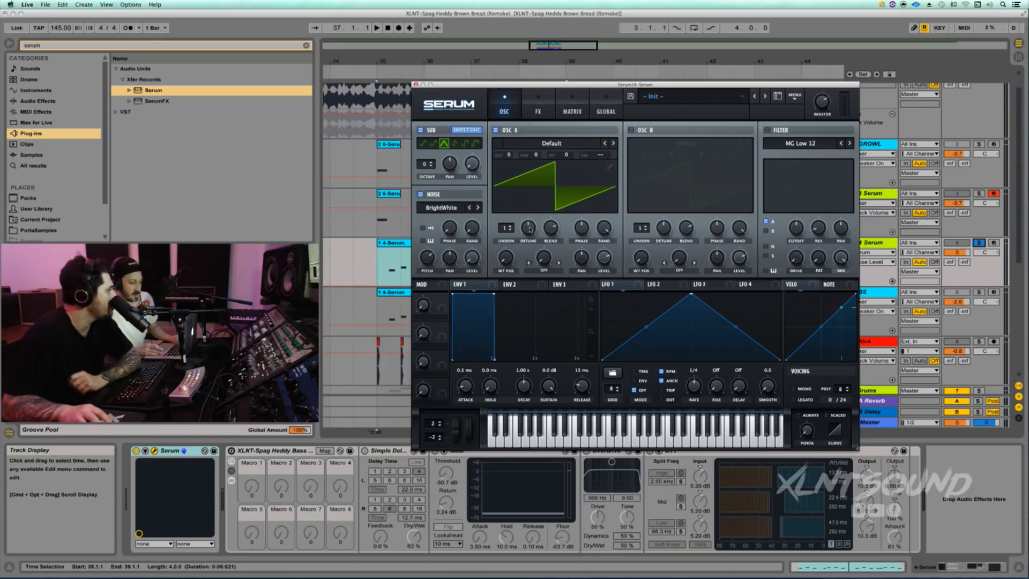
Load the Analog wavetable PWM C64 in oscillator A with 7 unison voices and less detune, and adjust the master volume during playback
{"action": "left_click", "coordinate": [518, 146]}
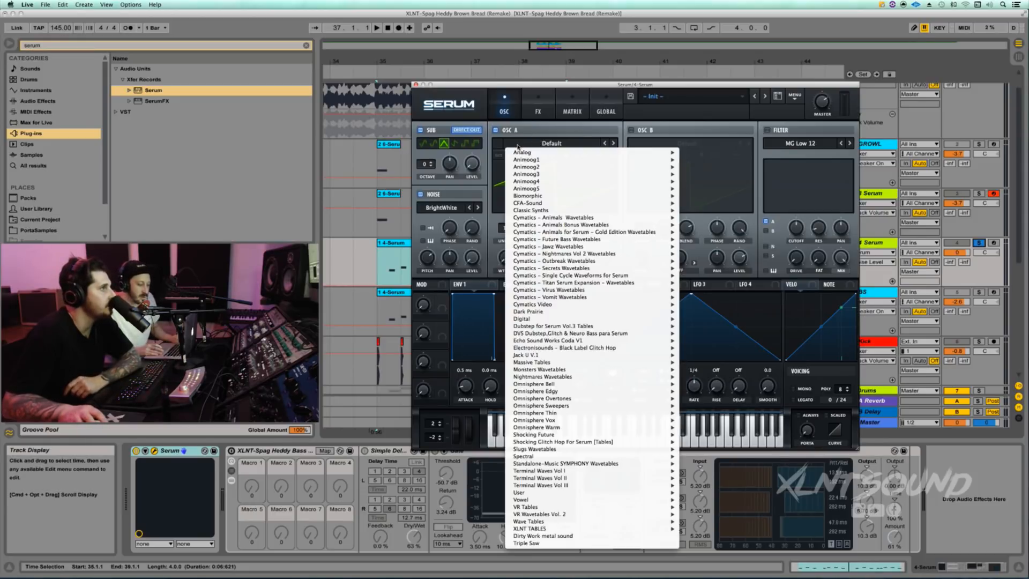
{"action": "mouse_move", "coordinate": [522, 153]}
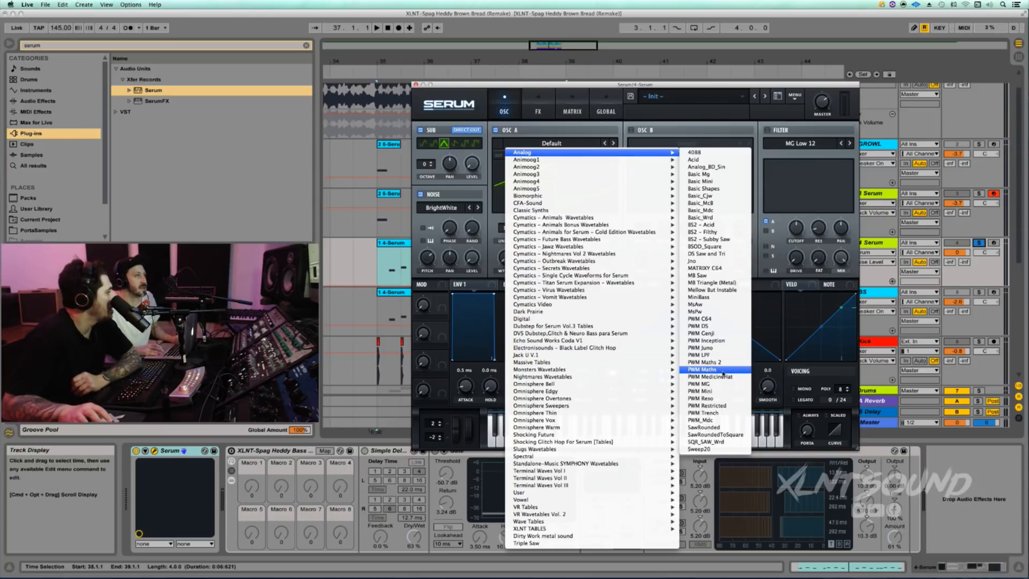
{"action": "left_click", "coordinate": [700, 319]}
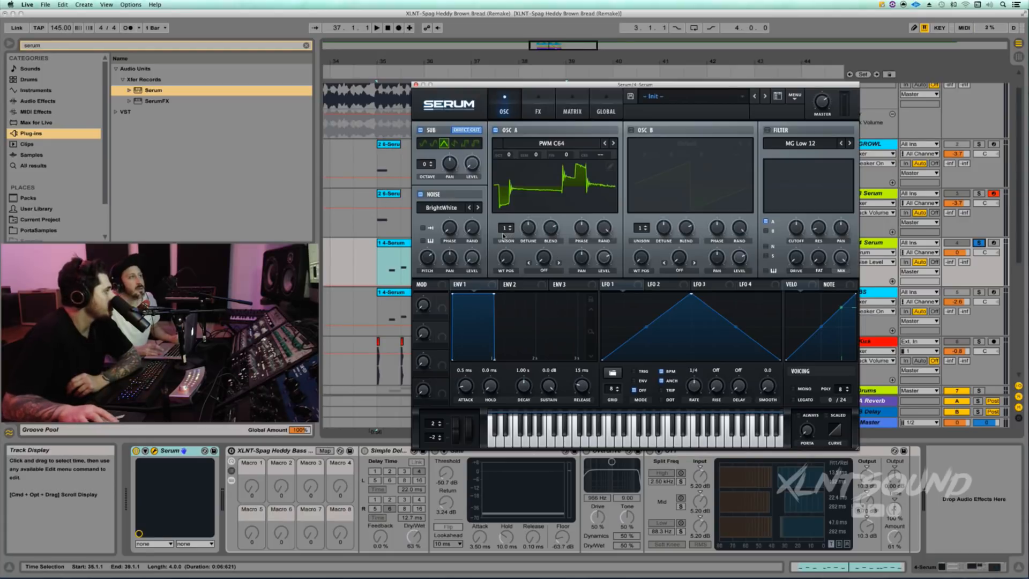
{"action": "left_click_drag", "start_coordinate": [502, 229], "coordinate": [504, 184]}
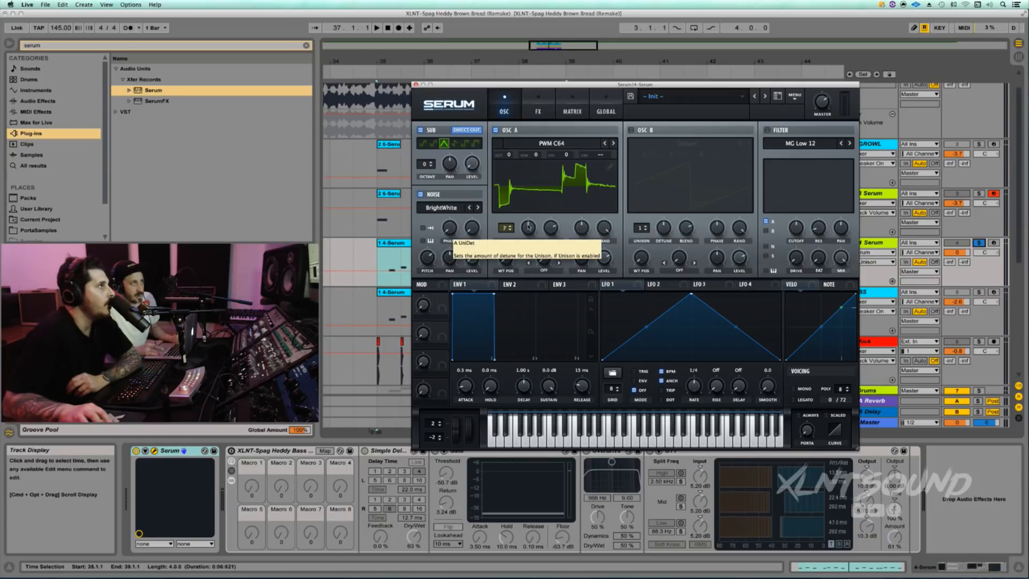
{"action": "left_click_drag", "start_coordinate": [527, 227], "coordinate": [524, 253]}
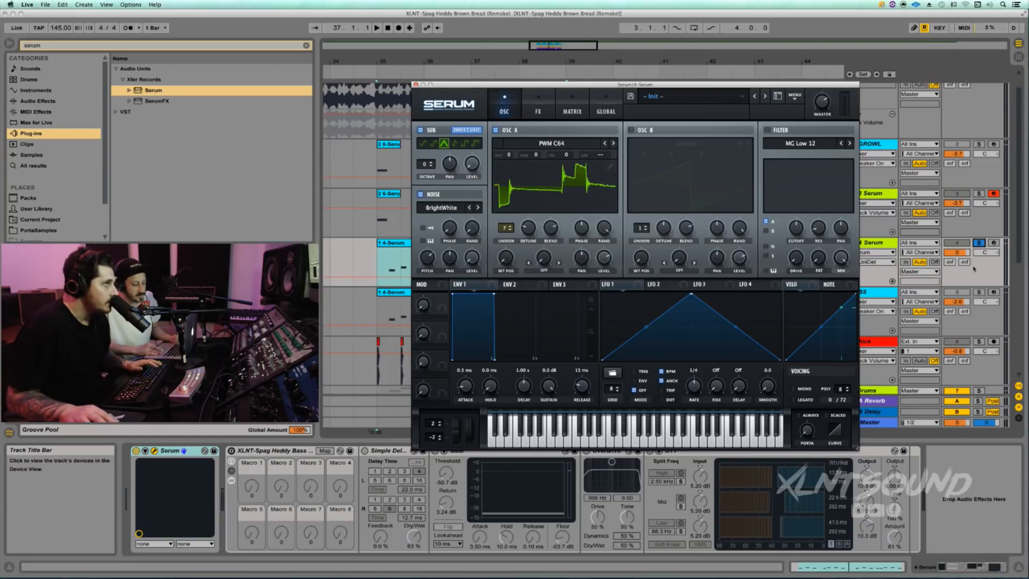
{"action": "key", "text": "space"}
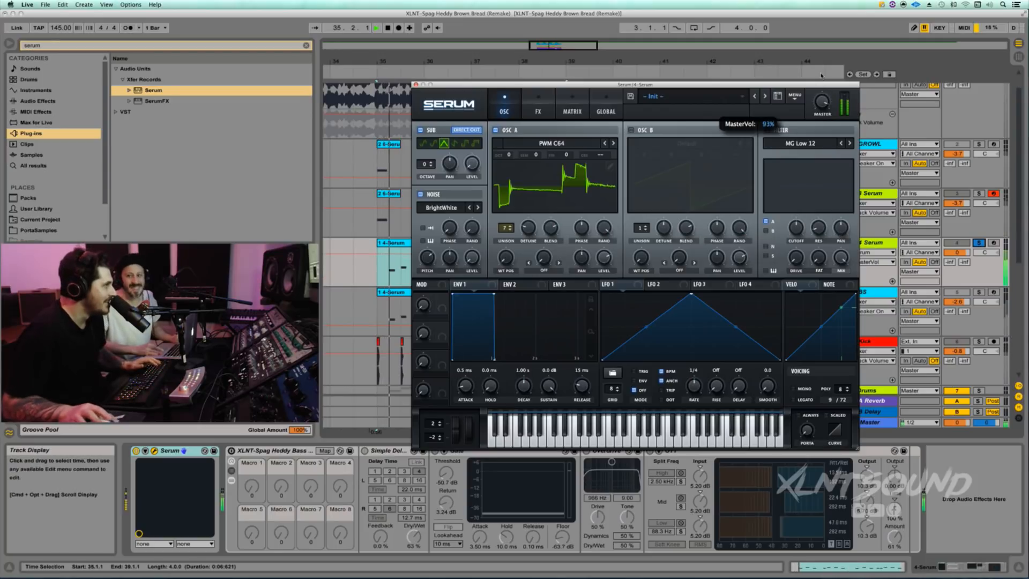
{"action": "left_click_drag", "start_coordinate": [821, 75], "coordinate": [821, 94]}
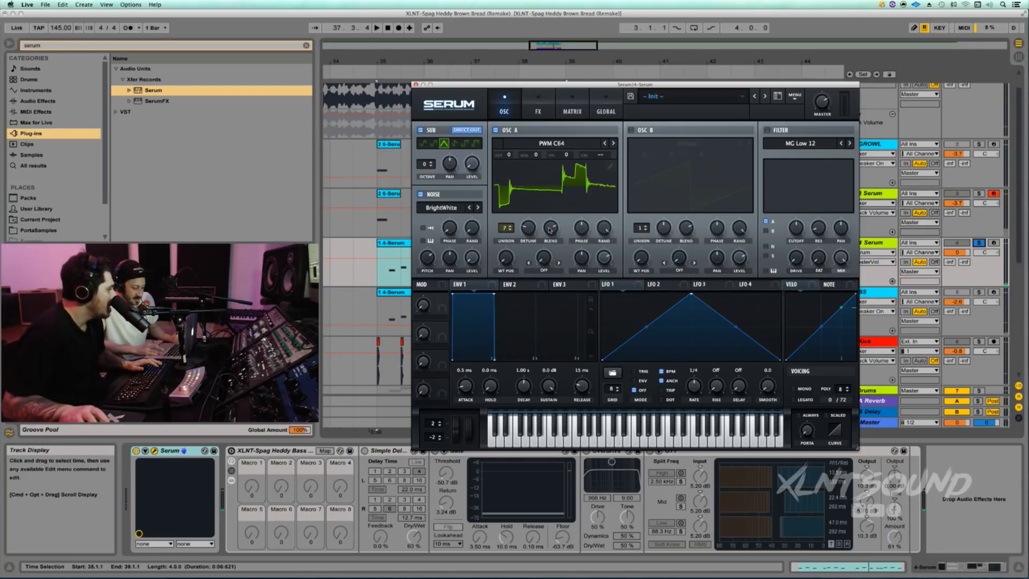
Adjust oscillator A's random phase, set its warp mode to FM (from B) and raise the warp amount
{"action": "mouse_move", "coordinate": [603, 230]}
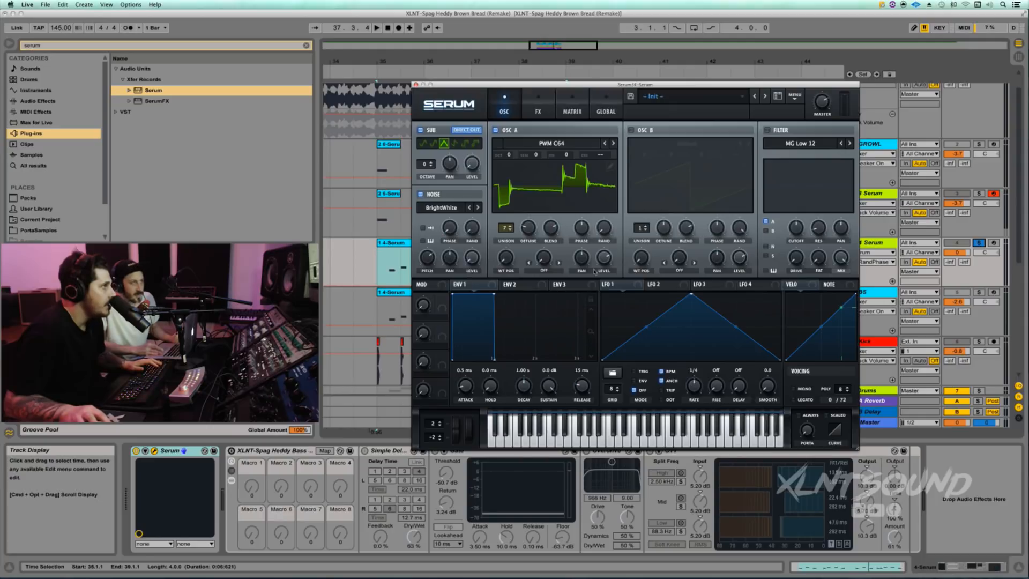
{"action": "left_click", "coordinate": [536, 274]}
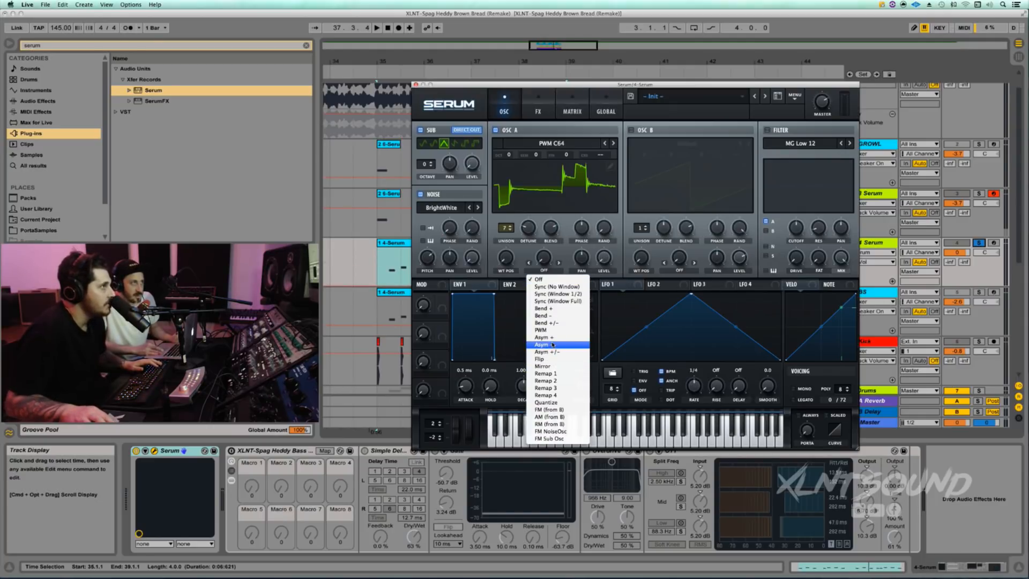
{"action": "left_click", "coordinate": [548, 409]}
{"action": "left_click_drag", "start_coordinate": [540, 262], "coordinate": [541, 208]}
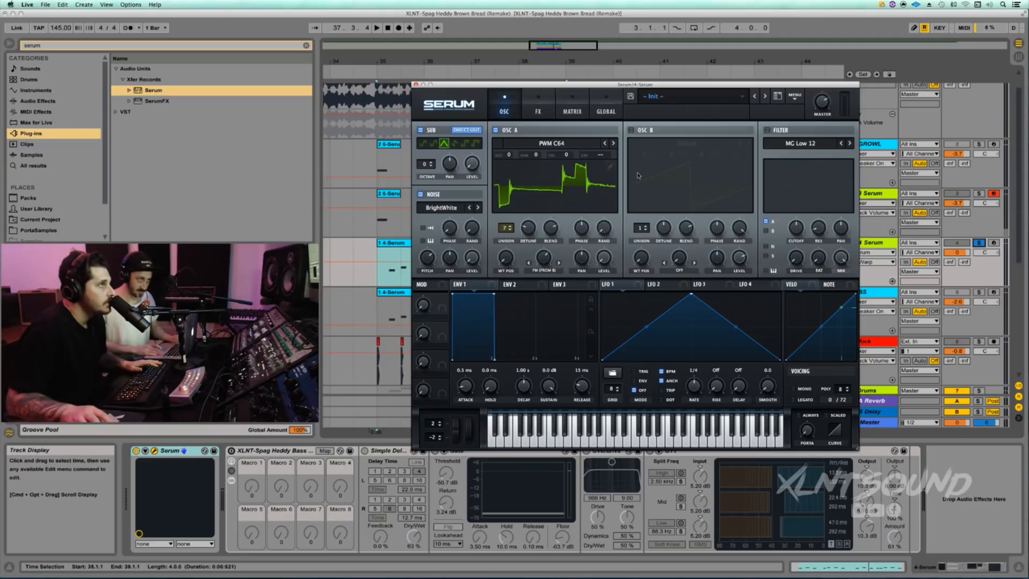
Enable oscillator B with the Analog wavetable Basic Shapes and set its octave to +1
{"action": "left_click", "coordinate": [629, 131]}
{"action": "left_click", "coordinate": [685, 143]}
{"action": "mouse_move", "coordinate": [685, 153]}
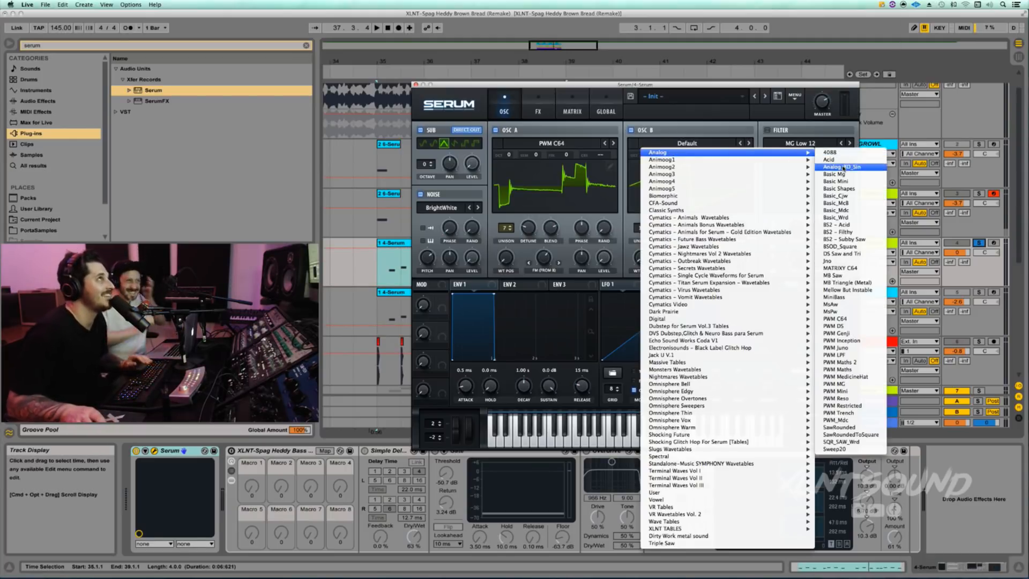
{"action": "left_click", "coordinate": [843, 190]}
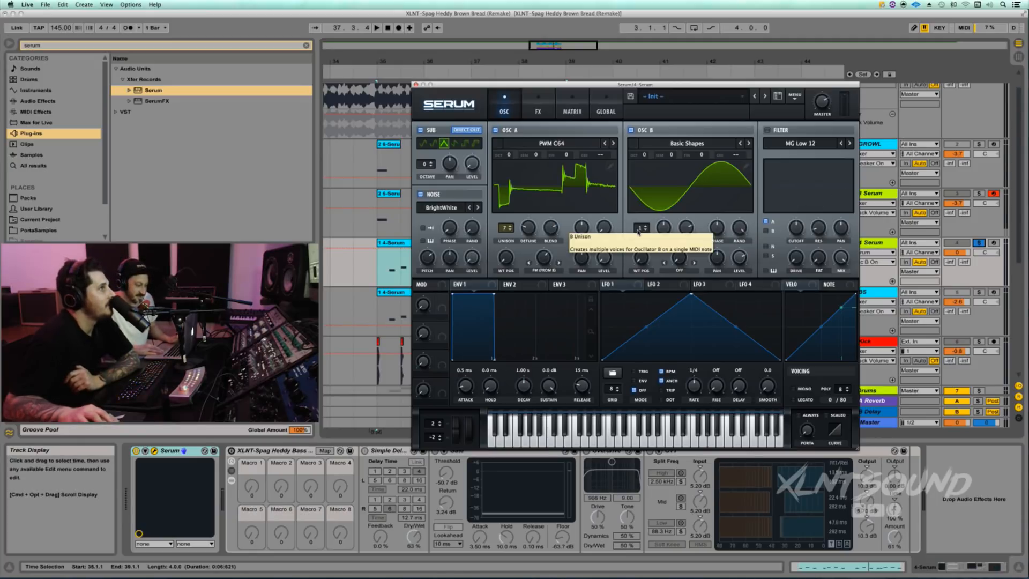
{"action": "left_click", "coordinate": [642, 155]}
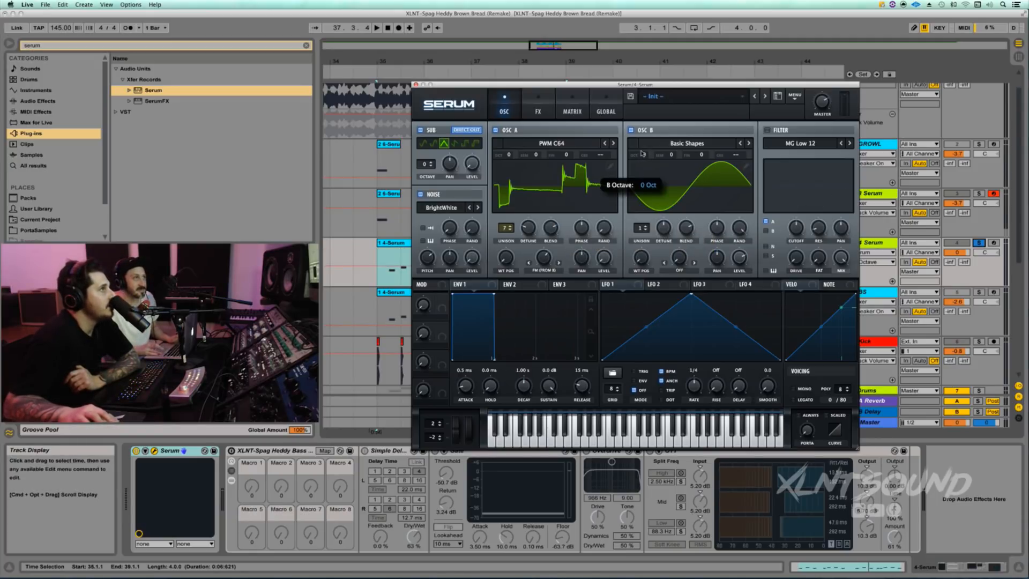
{"action": "left_click_drag", "start_coordinate": [642, 155], "coordinate": [642, 147]}
Give oscillator B 4 unison voices with less detune, adjust its level and set its warp mode to Sync (No Window)
{"action": "left_click_drag", "start_coordinate": [641, 228], "coordinate": [641, 217]}
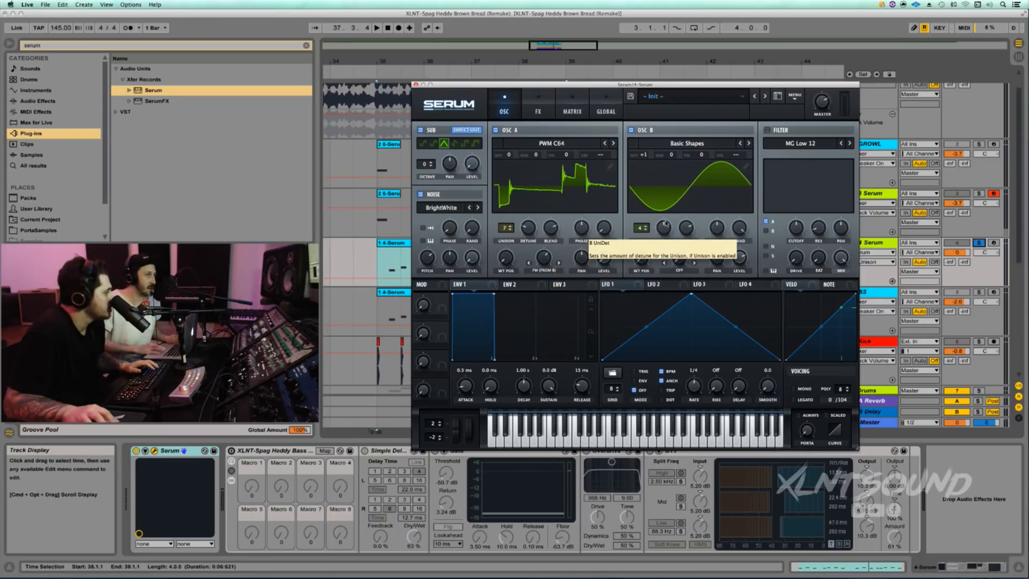
{"action": "left_click_drag", "start_coordinate": [664, 223], "coordinate": [663, 237]}
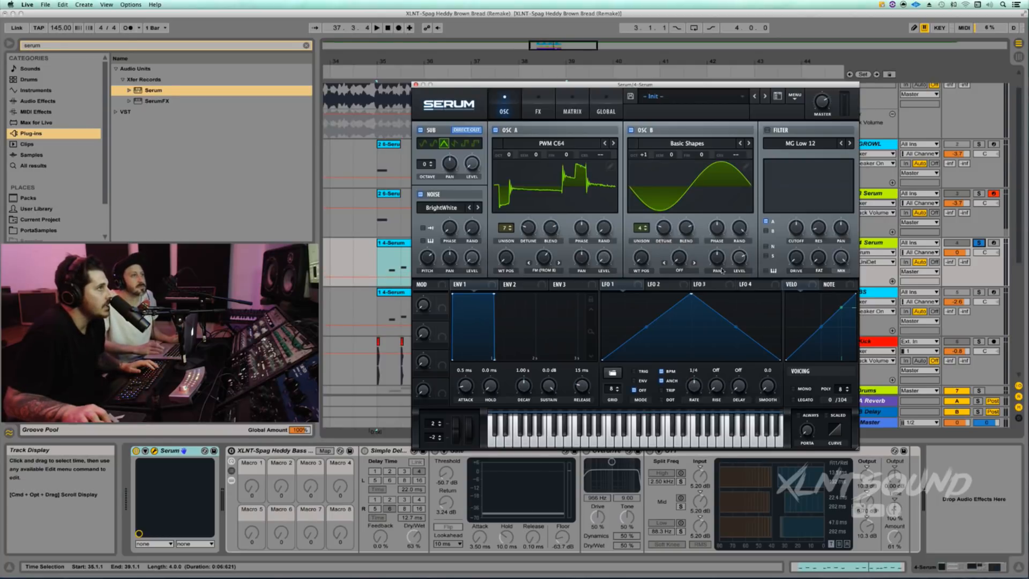
{"action": "left_click_drag", "start_coordinate": [743, 260], "coordinate": [744, 260]}
{"action": "left_click", "coordinate": [679, 269]}
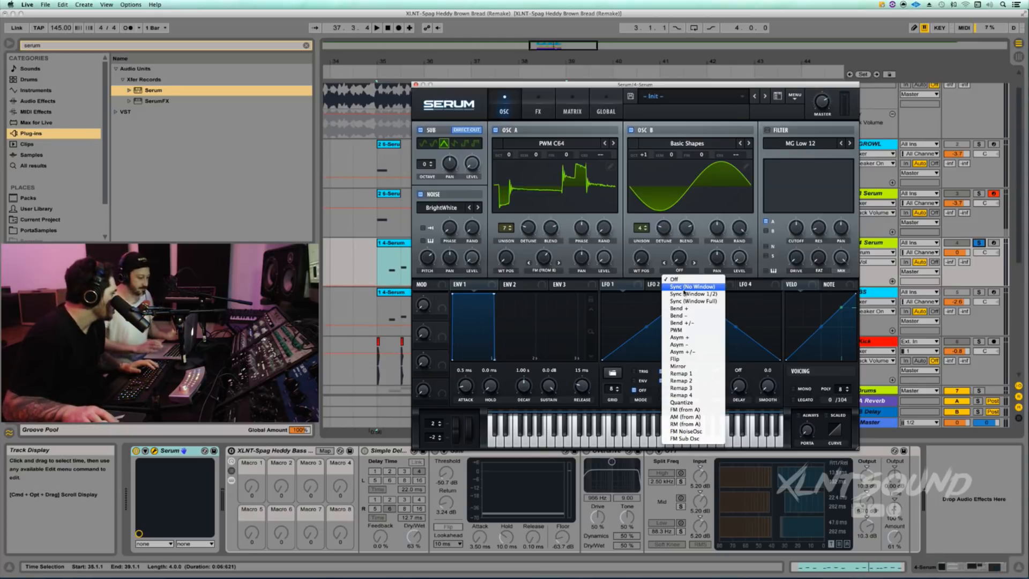
{"action": "left_click", "coordinate": [681, 288]}
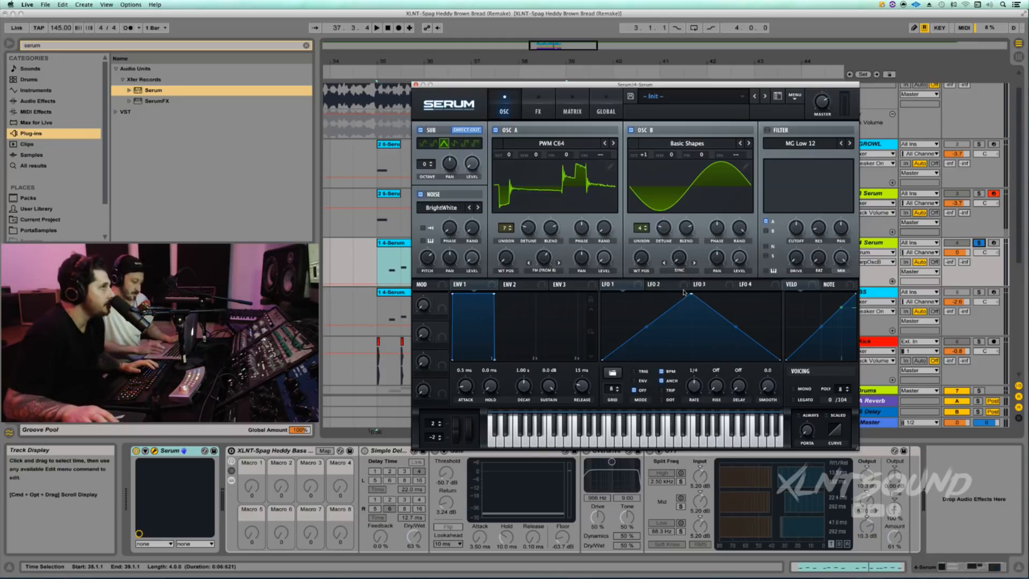
Enable the filter as HP 12, route oscillator B into it as well, lower the cutoff and raise the resonance
{"action": "left_click", "coordinate": [768, 132]}
{"action": "left_click", "coordinate": [781, 148]}
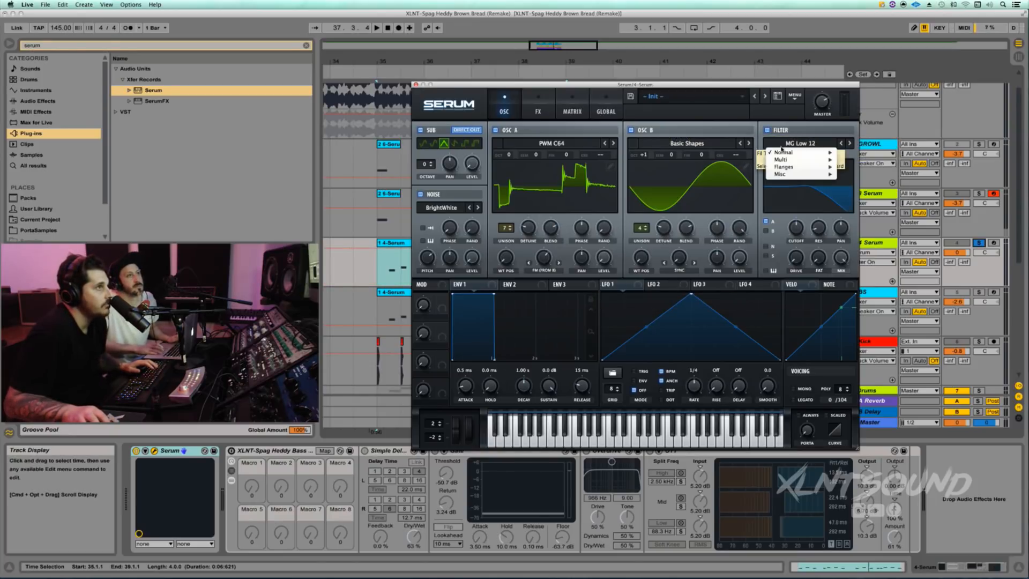
{"action": "mouse_move", "coordinate": [790, 165]}
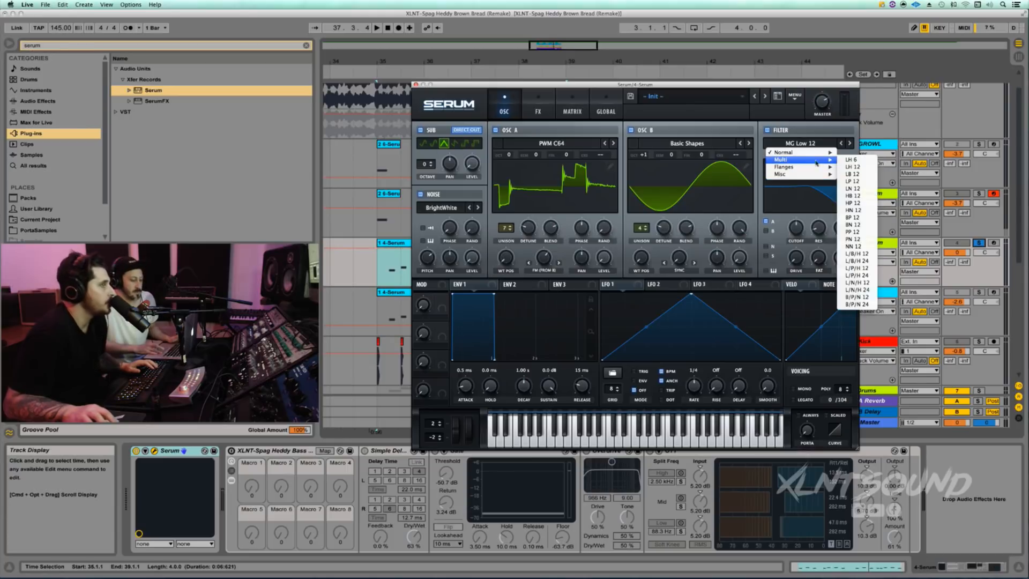
{"action": "left_click", "coordinate": [849, 204]}
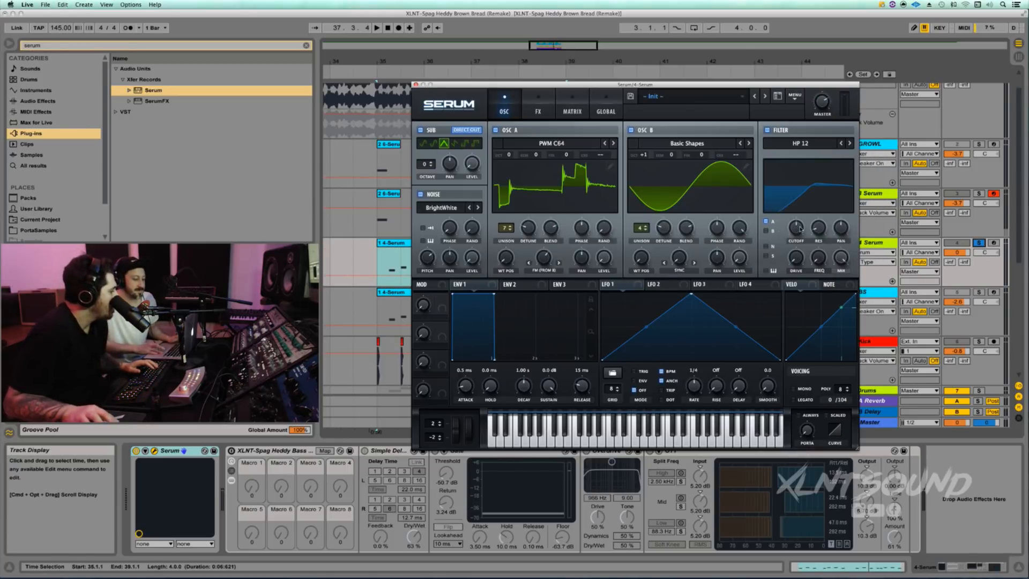
{"action": "left_click", "coordinate": [766, 231]}
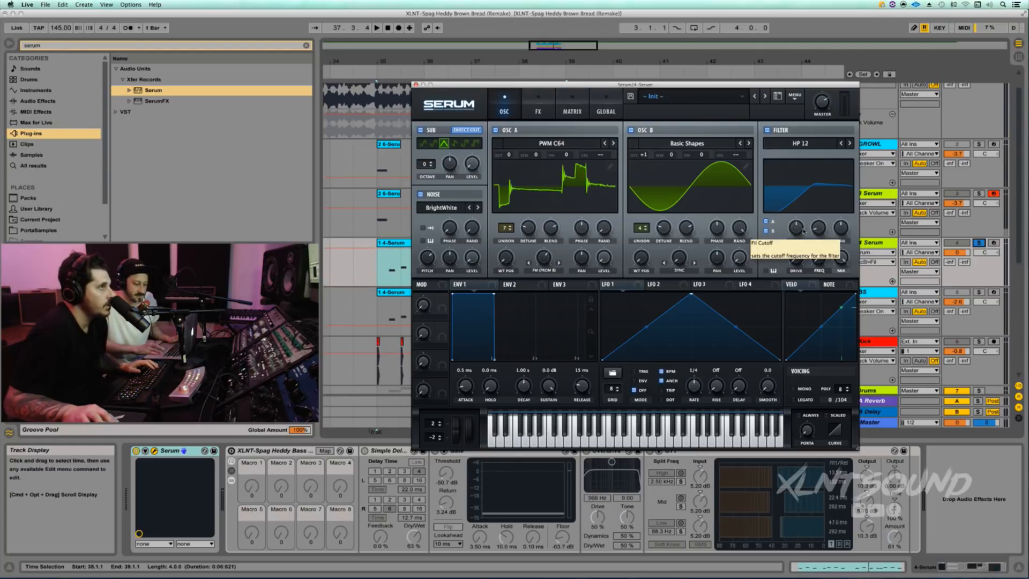
{"action": "left_click_drag", "start_coordinate": [803, 232], "coordinate": [800, 243]}
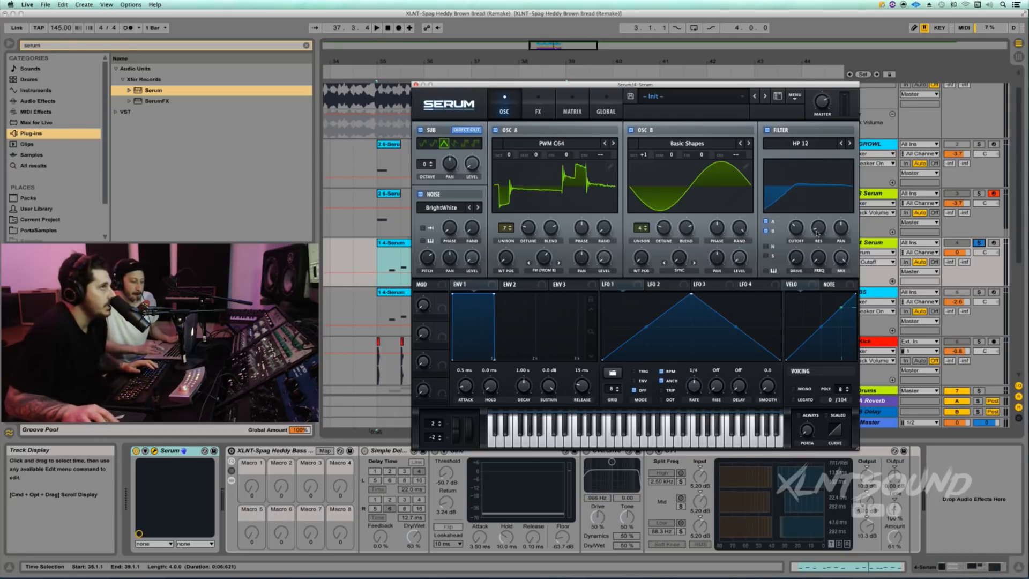
{"action": "left_click_drag", "start_coordinate": [818, 234], "coordinate": [818, 199]}
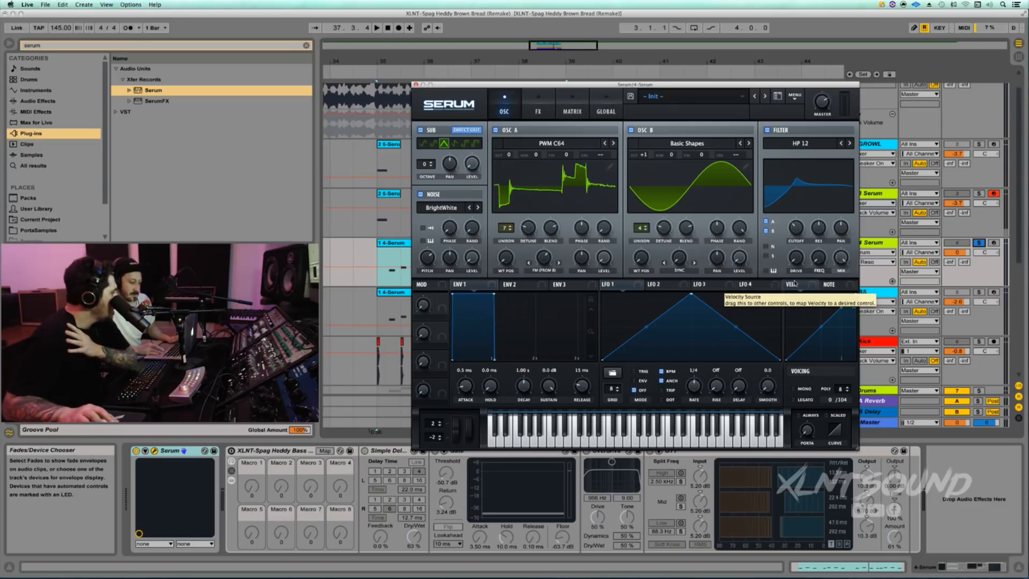
Make the patch mono and shape LFO 1 with an earlier peak and a curved fall, in Trig mode at a 1/8 rate
{"action": "left_click", "coordinate": [796, 388]}
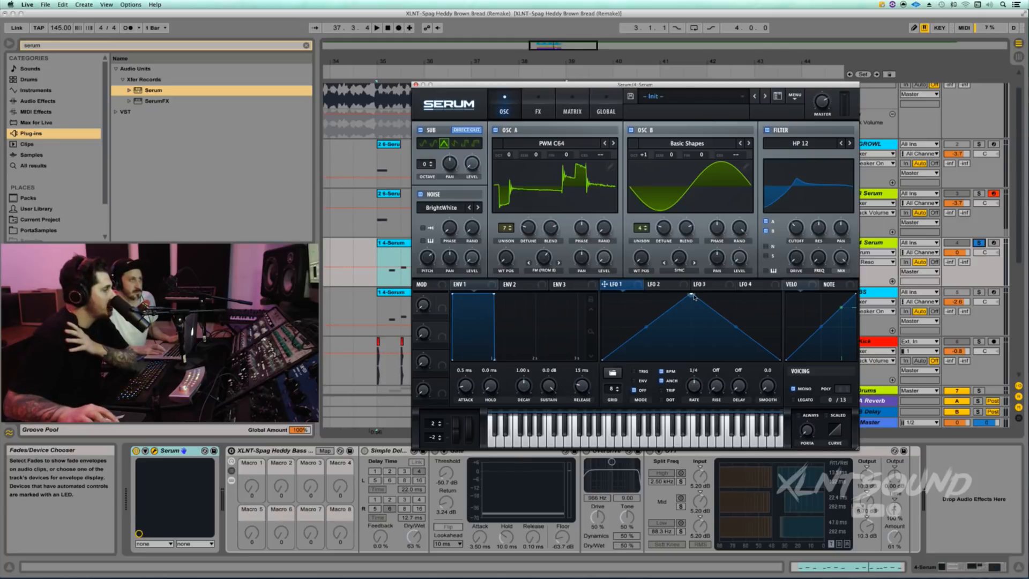
{"action": "left_click_drag", "start_coordinate": [694, 298], "coordinate": [681, 294]}
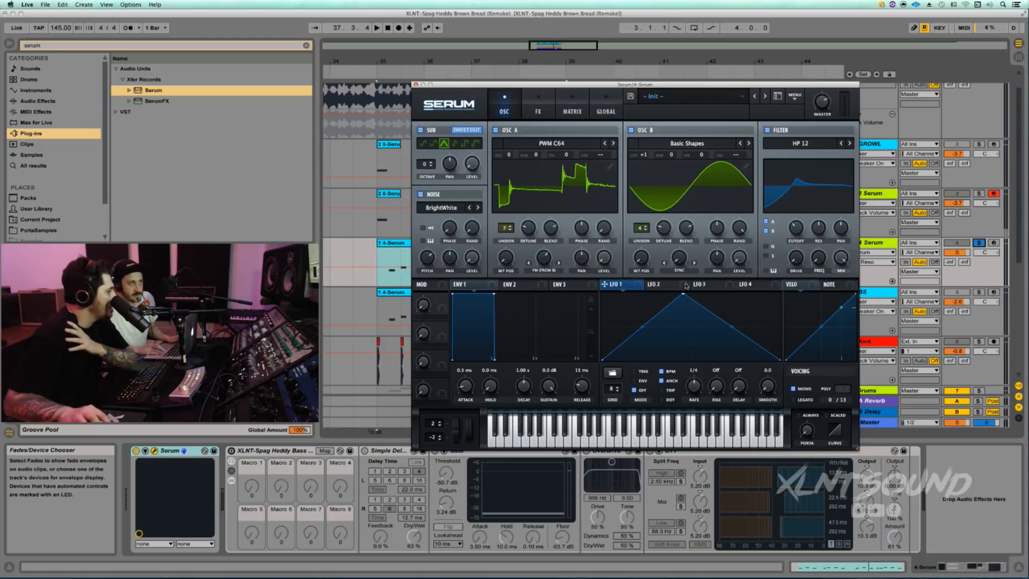
{"action": "left_click_drag", "start_coordinate": [732, 328], "coordinate": [734, 322]}
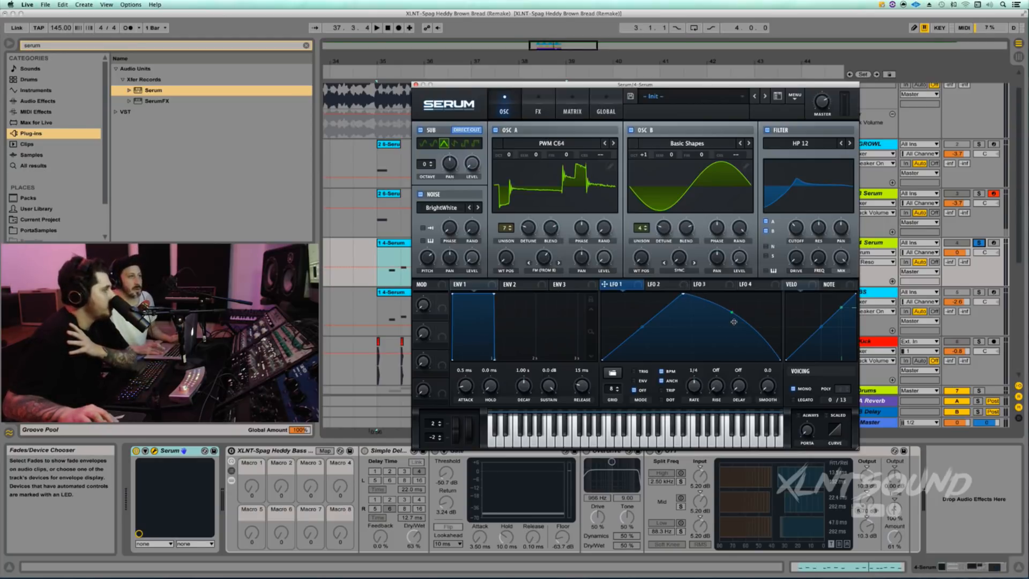
{"action": "left_click", "coordinate": [637, 372]}
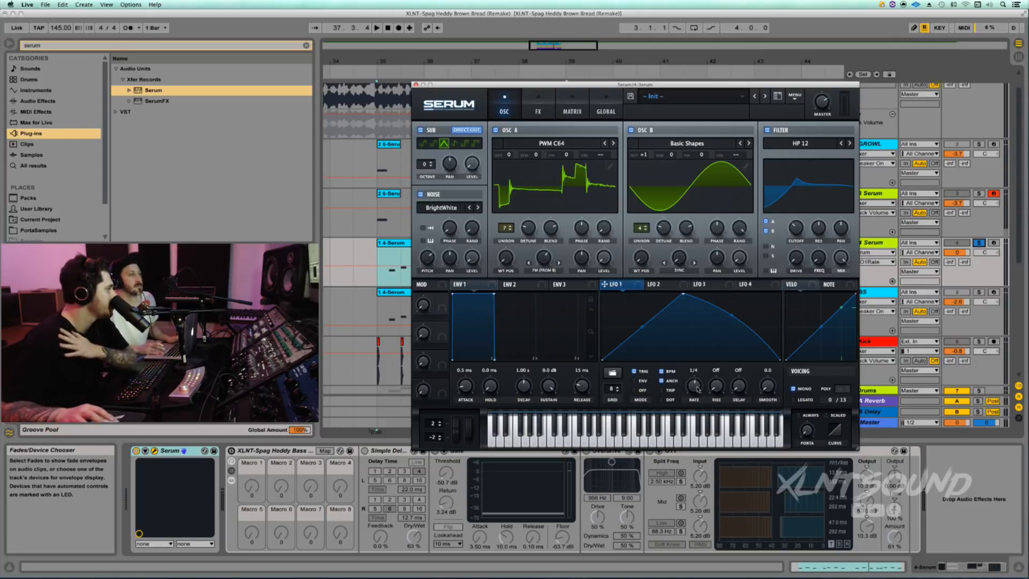
{"action": "left_click_drag", "start_coordinate": [697, 389], "coordinate": [697, 364]}
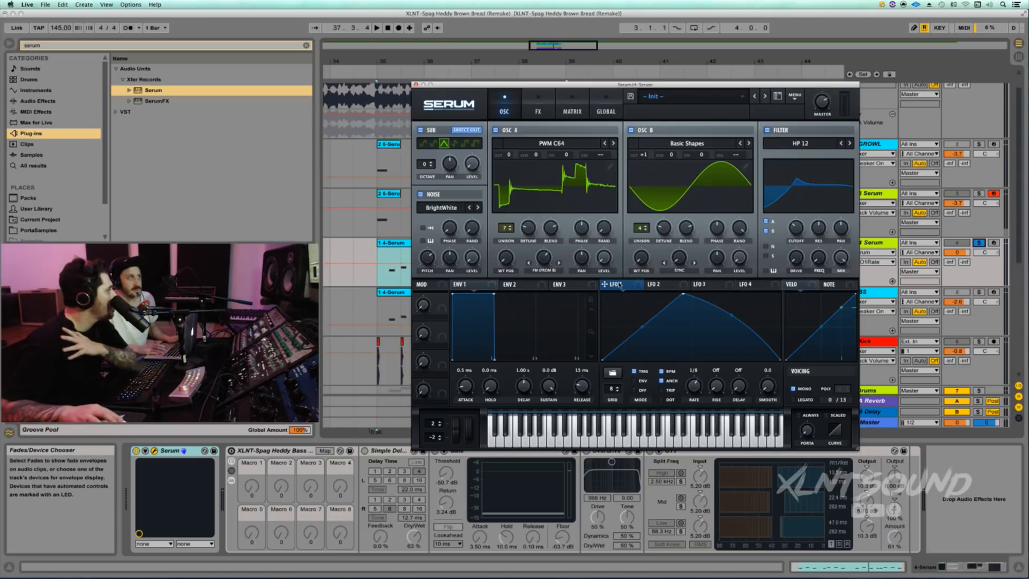
Assign LFO 1 to the sub oscillator's level and to oscillator A's level
{"action": "left_click_drag", "start_coordinate": [639, 288], "coordinate": [470, 163]}
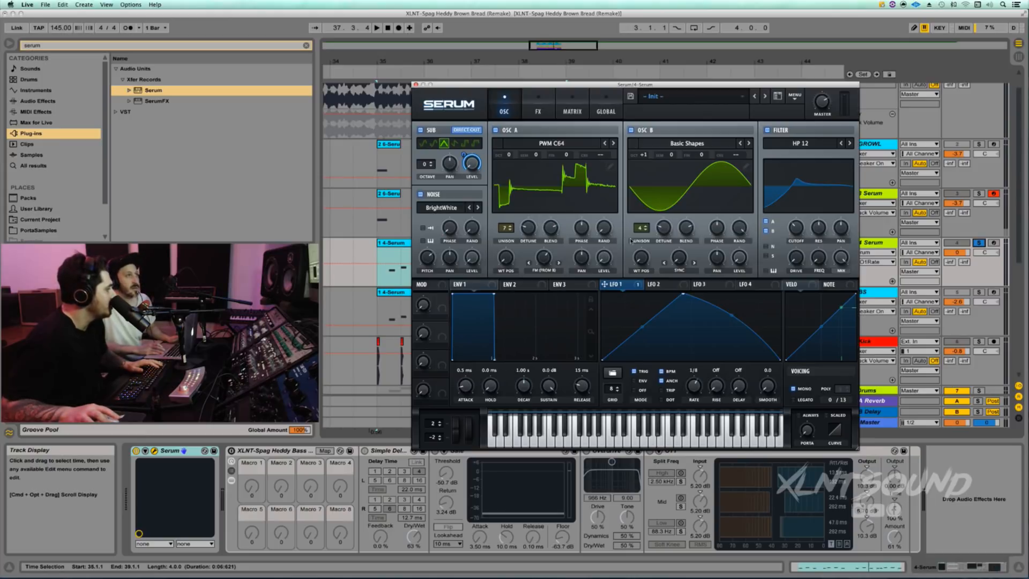
{"action": "left_click_drag", "start_coordinate": [644, 288], "coordinate": [601, 258]}
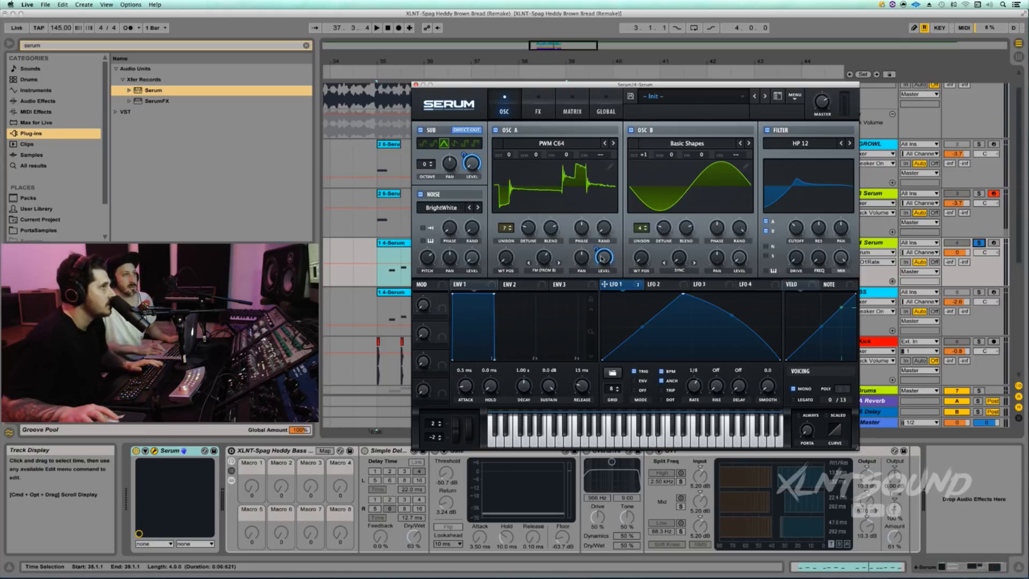
{"action": "key", "text": "space"}
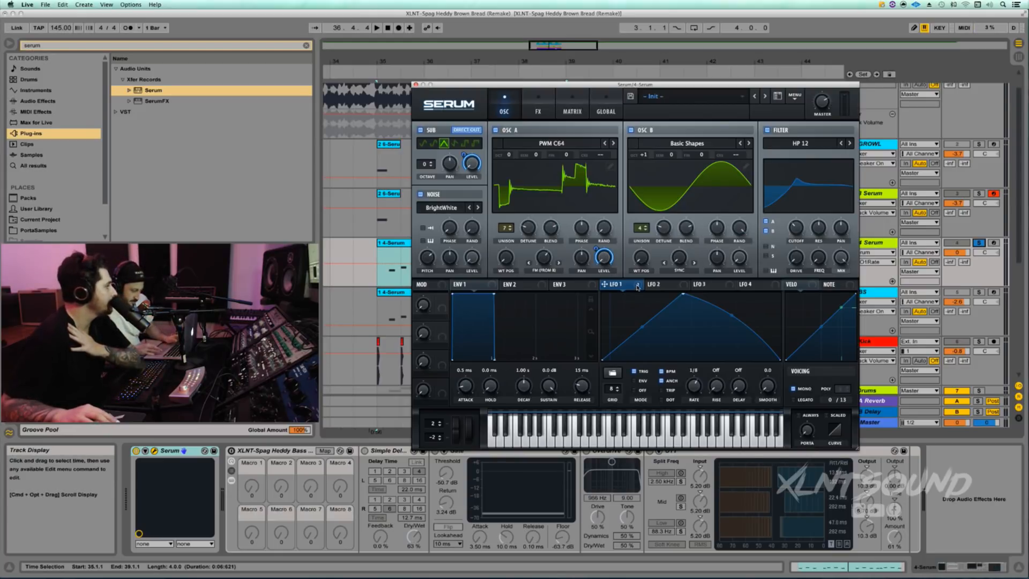
Assign LFO 1 to oscillator A's unison detune and FM warp amount, and audition the sound
{"action": "left_click_drag", "start_coordinate": [604, 284], "coordinate": [528, 233]}
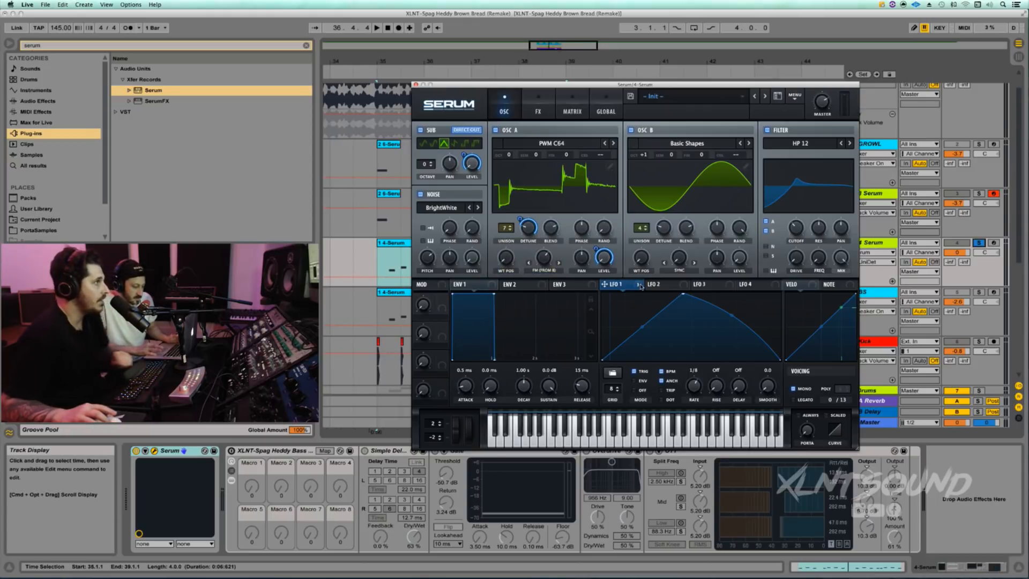
{"action": "mouse_move", "coordinate": [638, 286]}
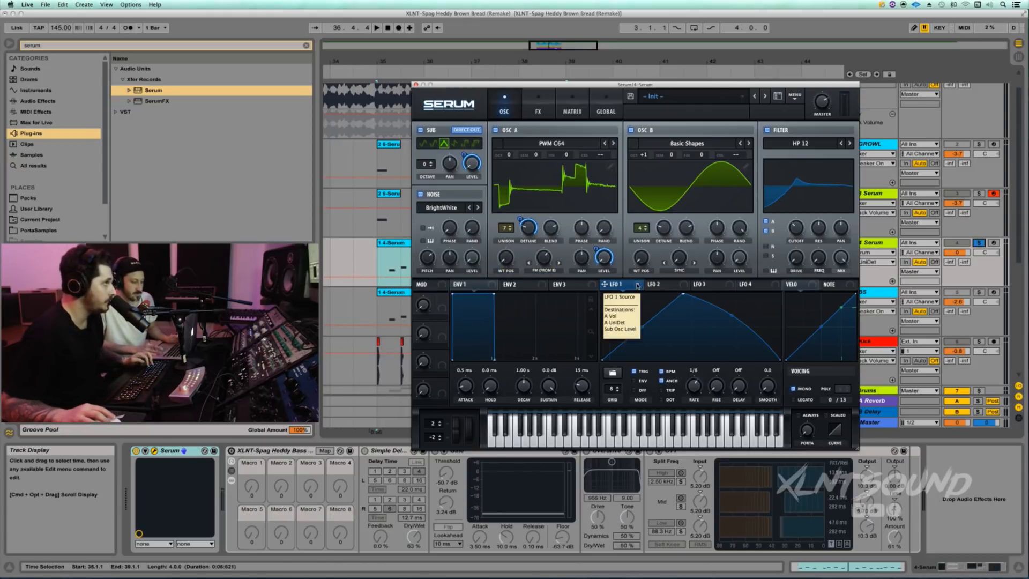
{"action": "left_click", "coordinate": [545, 257]}
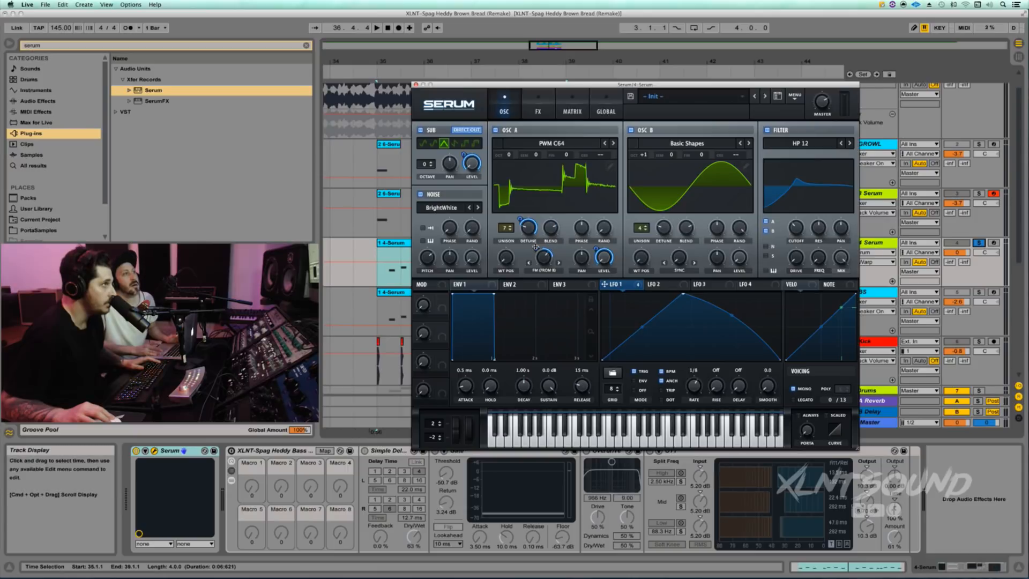
{"action": "mouse_move", "coordinate": [536, 247]}
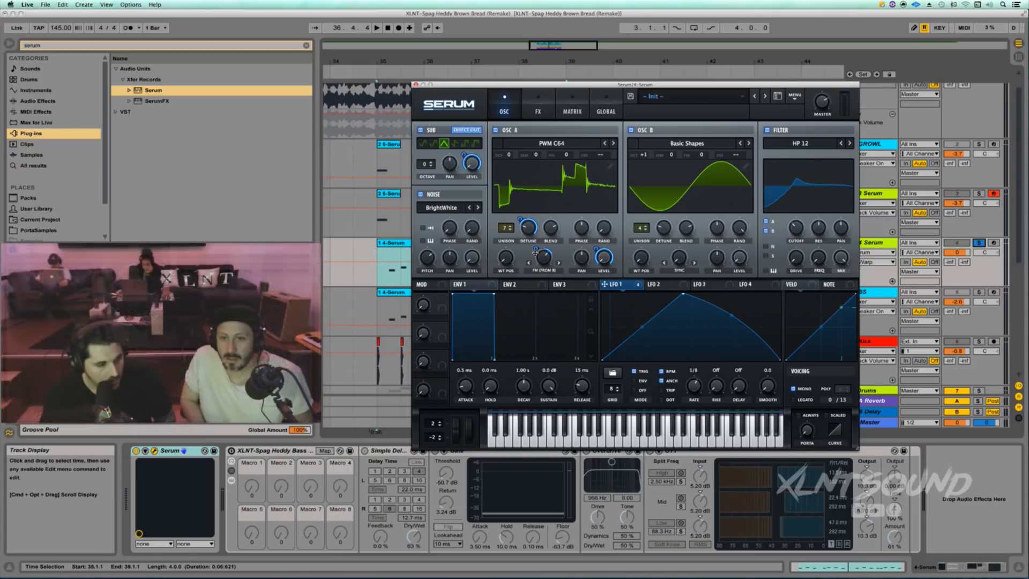
{"action": "key", "text": "space"}
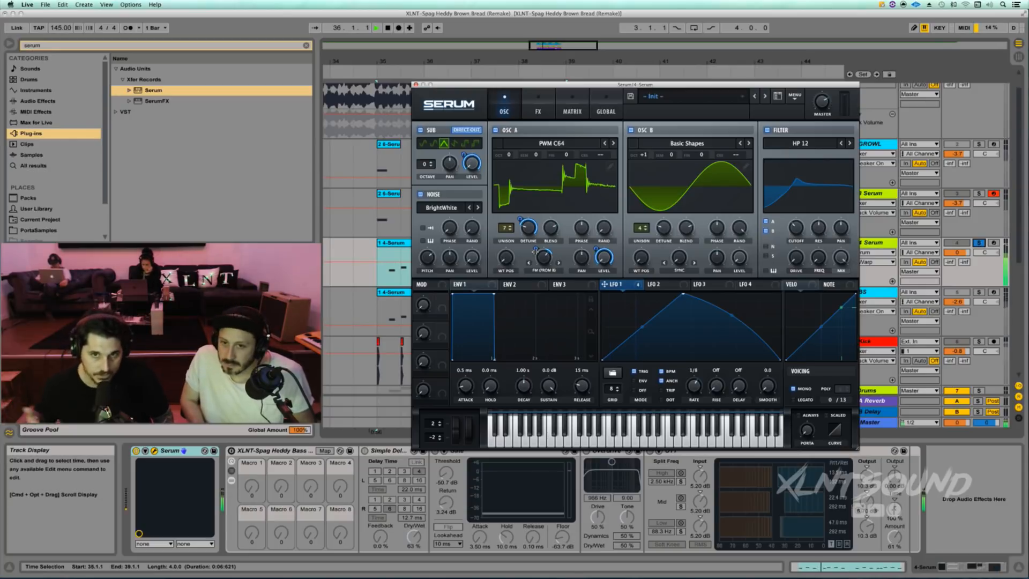
{"action": "key", "text": "space"}
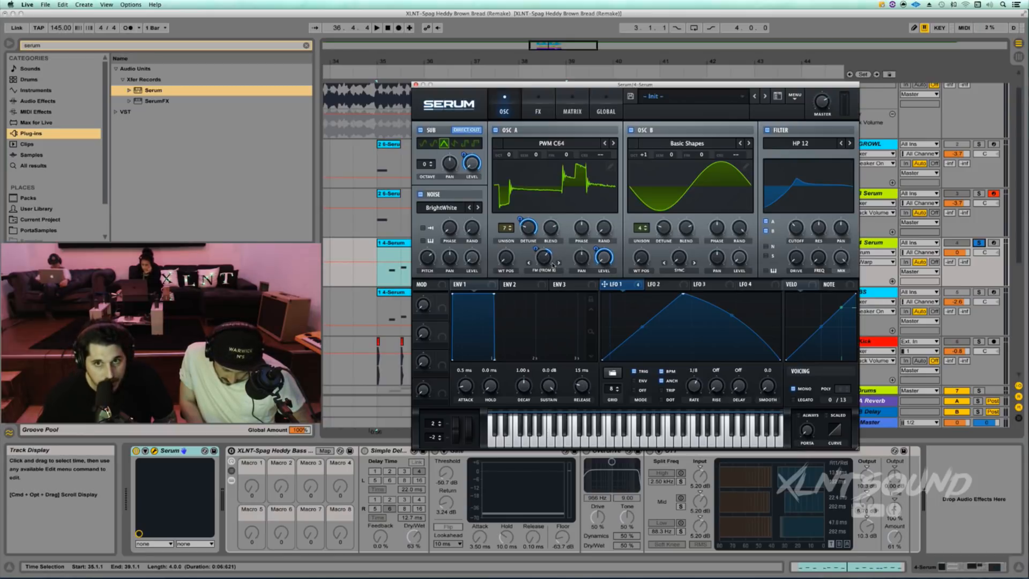
Assign LFO 1 to oscillator A's coarse pitch, adjust the modulation amount and play the result
{"action": "mouse_move", "coordinate": [638, 285]}
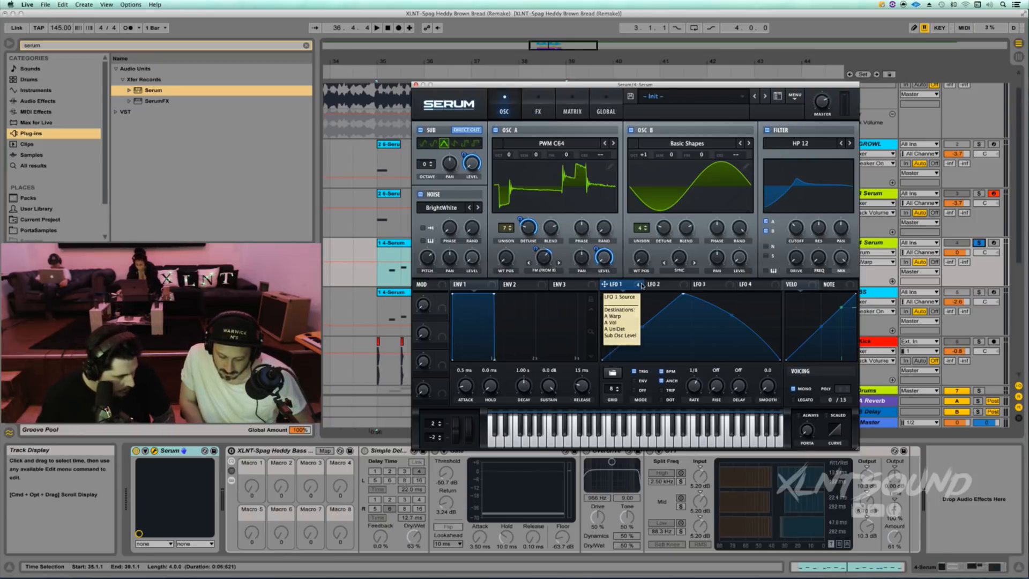
{"action": "left_click", "coordinate": [615, 153], "text": "alt+shift"}
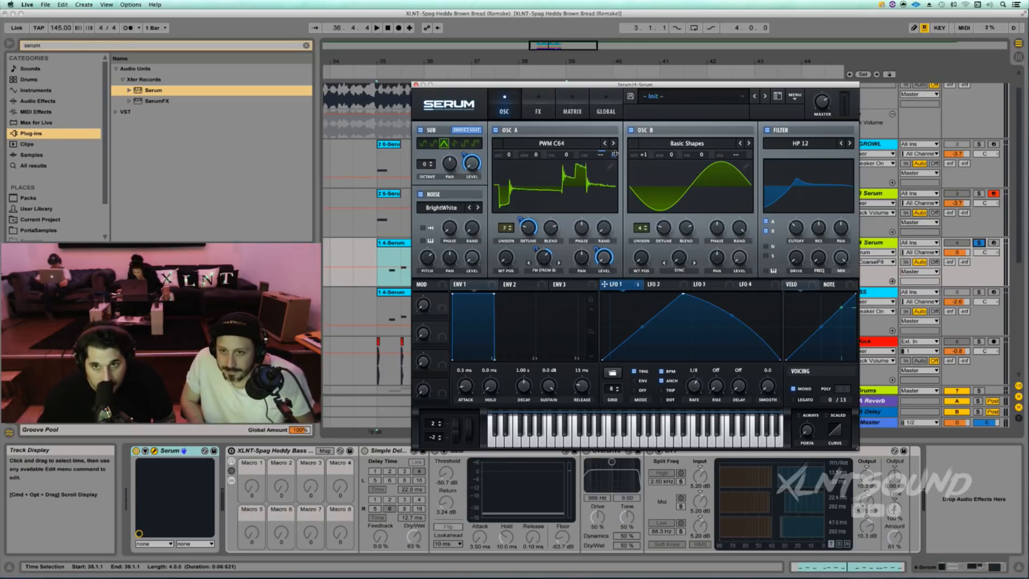
{"action": "left_click_drag", "start_coordinate": [615, 154], "coordinate": [619, 129]}
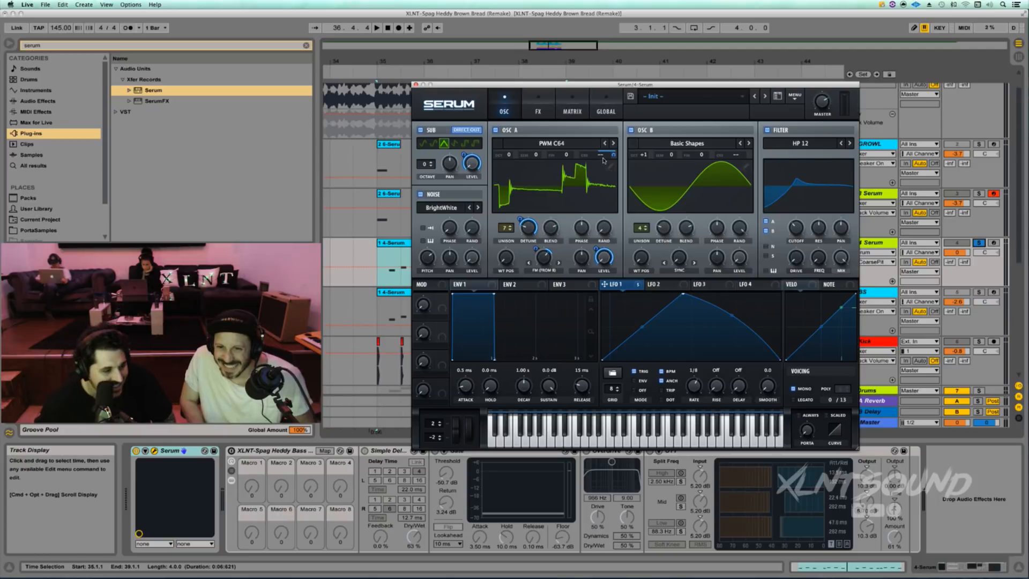
{"action": "key", "text": "space"}
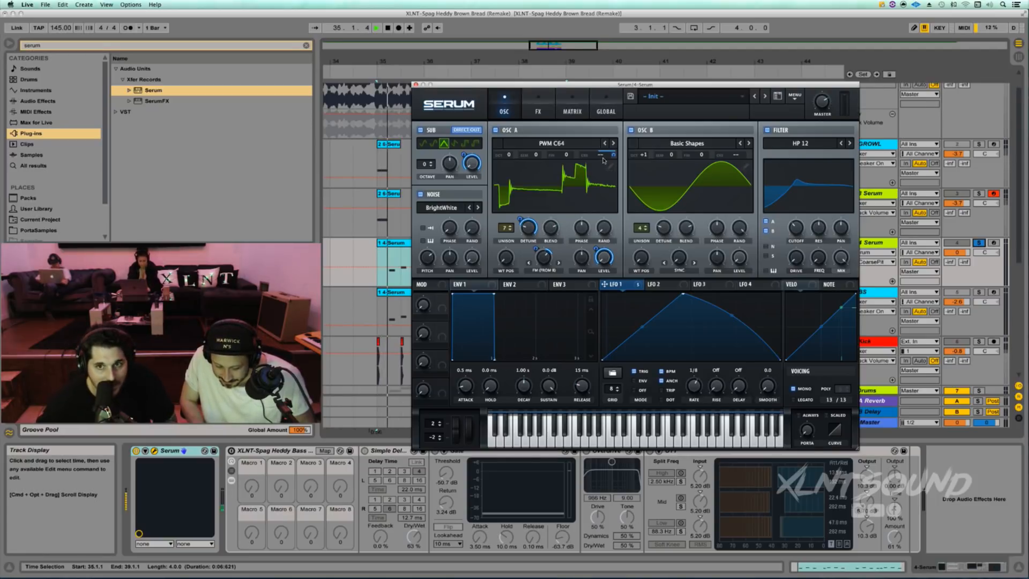
{"action": "key", "text": "space"}
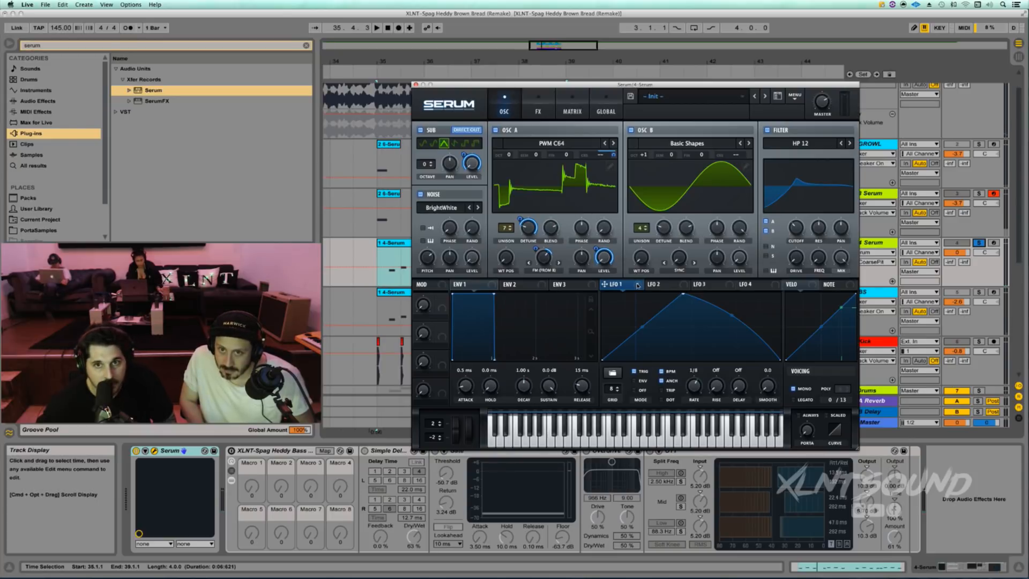
Assign LFO 1 to oscillator A's octave, adjust the modulation amount and listen to the pitch movement
{"action": "mouse_move", "coordinate": [520, 158]}
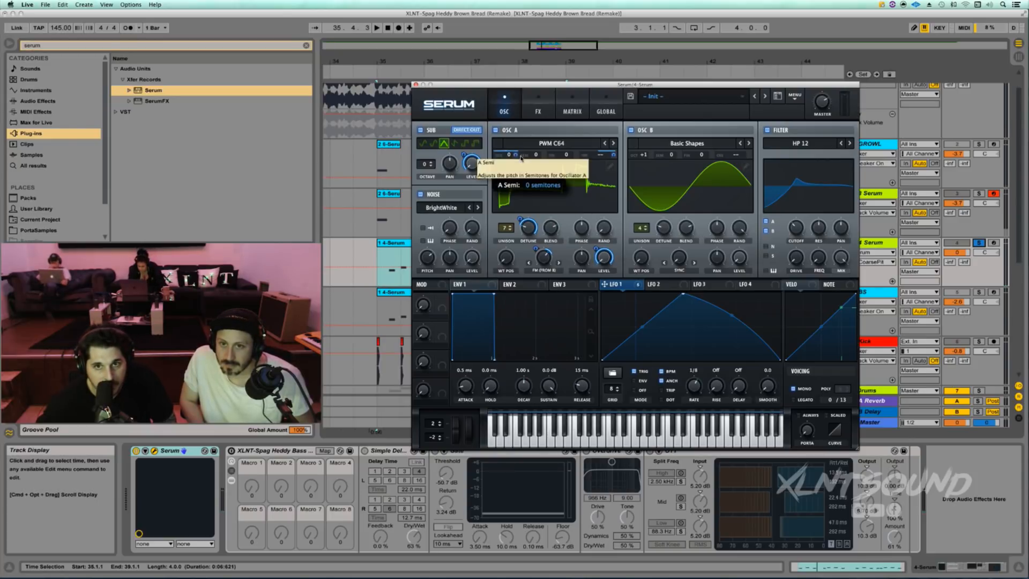
{"action": "left_click", "coordinate": [515, 155]}
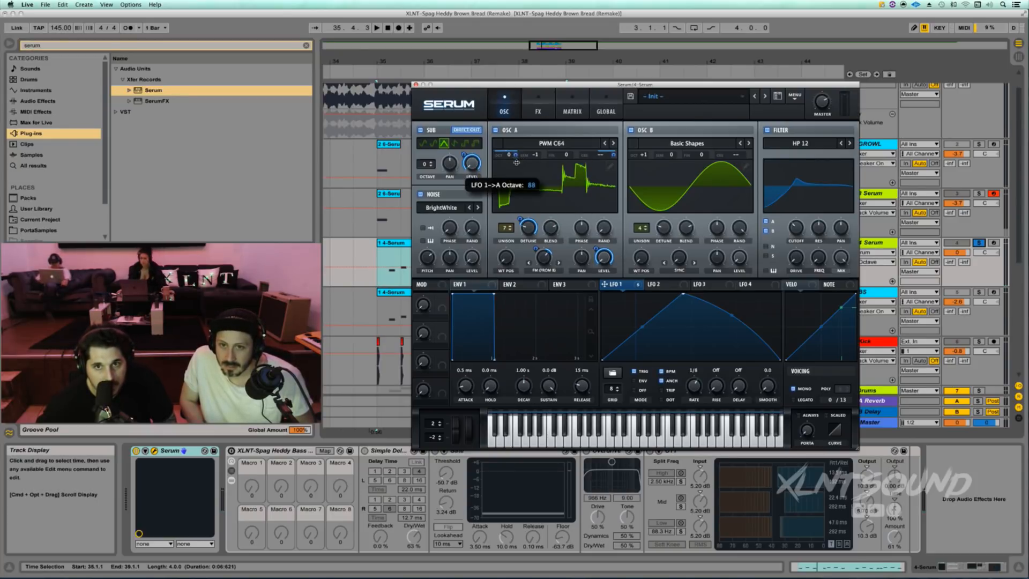
{"action": "left_click_drag", "start_coordinate": [531, 153], "coordinate": [516, 200]}
{"action": "key", "text": "space"}
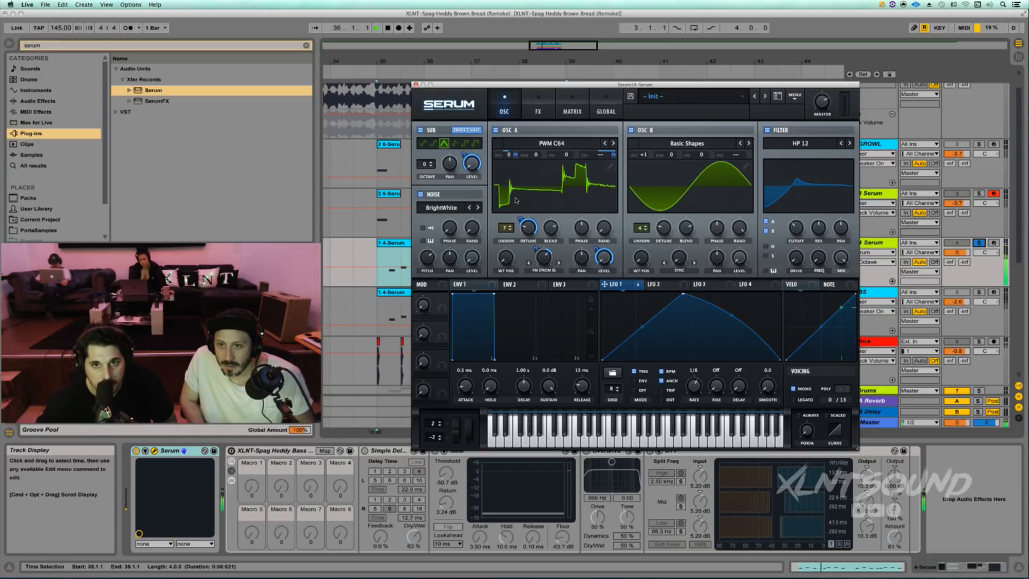
{"action": "key", "text": "space"}
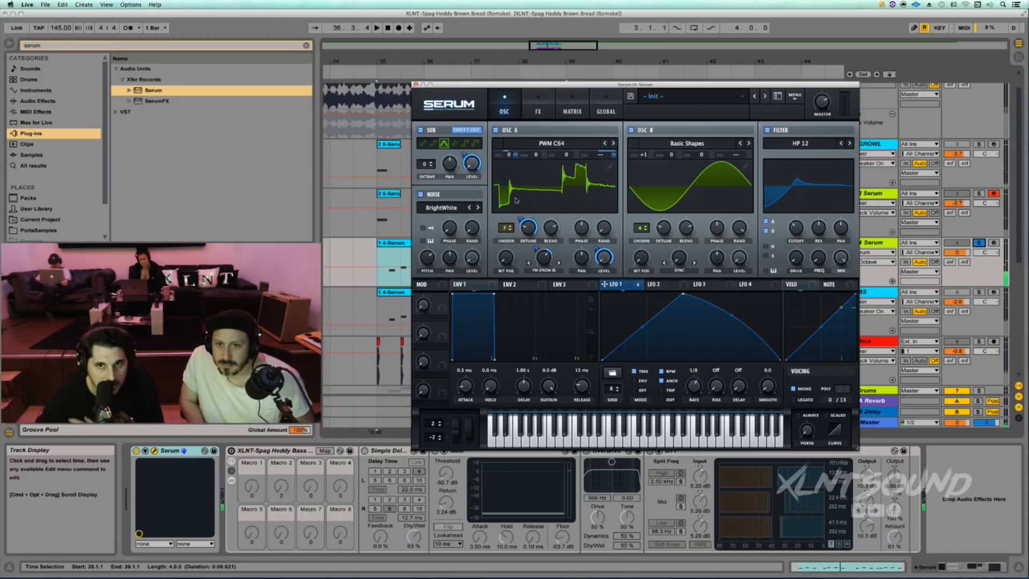
{"action": "left_click_drag", "start_coordinate": [514, 155], "coordinate": [515, 154]}
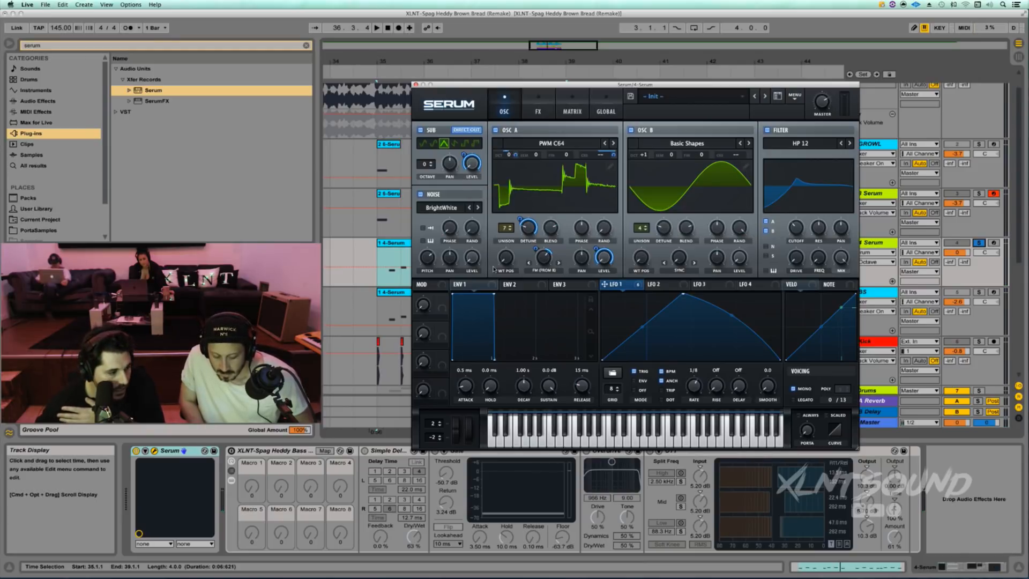
Assign LFO 1 to the noise oscillator's level and play back the clip
{"action": "left_click_drag", "start_coordinate": [617, 279], "coordinate": [466, 278]}
{"action": "key", "text": "space"}
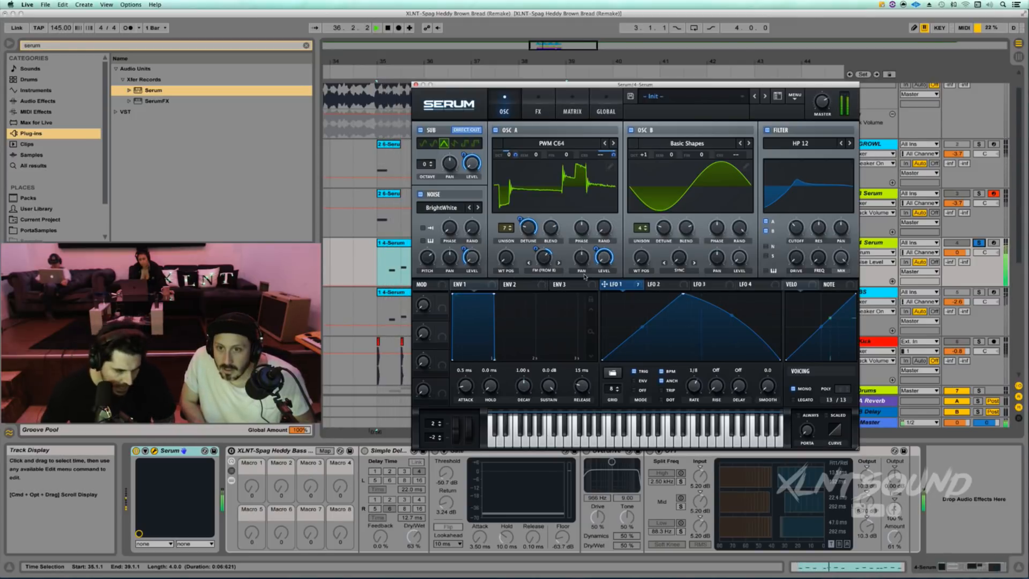
{"action": "key", "text": "space"}
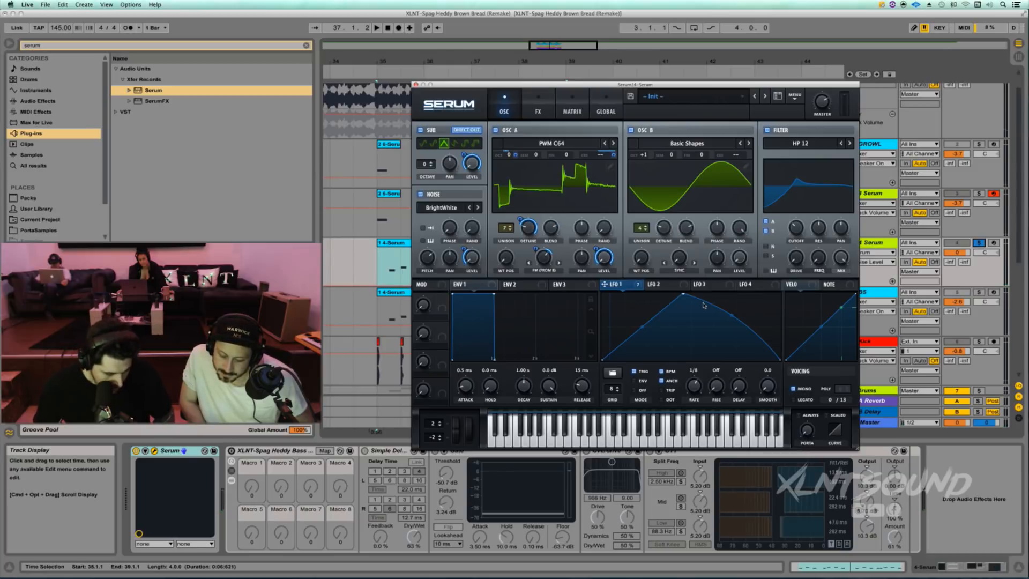
Assign LFO 1 to the filter cutoff with a modulation amount of about 42 and start playback
{"action": "left_click_drag", "start_coordinate": [604, 284], "coordinate": [798, 231]}
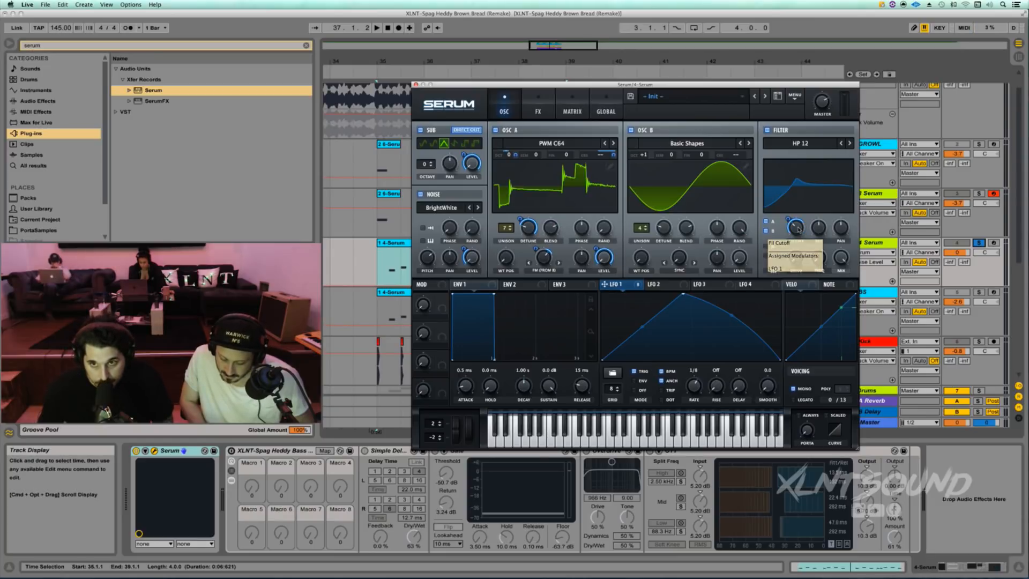
{"action": "left_click_drag", "start_coordinate": [788, 221], "coordinate": [788, 229]}
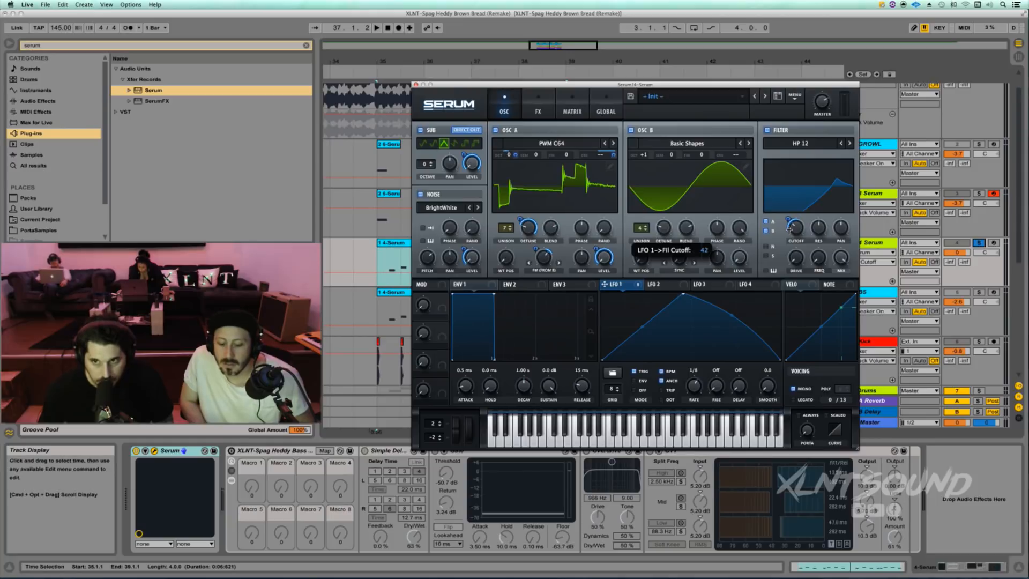
{"action": "key", "text": "space"}
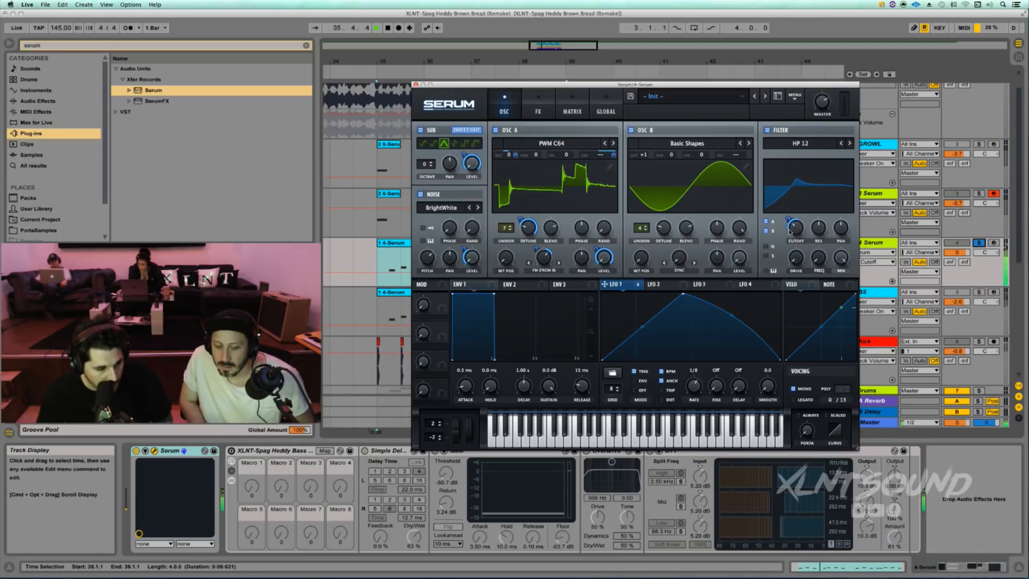
Shape LFO 2 as a falling ramp in Trig mode at a 1/8 rate and assign it to oscillator B's sync warp
{"action": "key", "text": "space"}
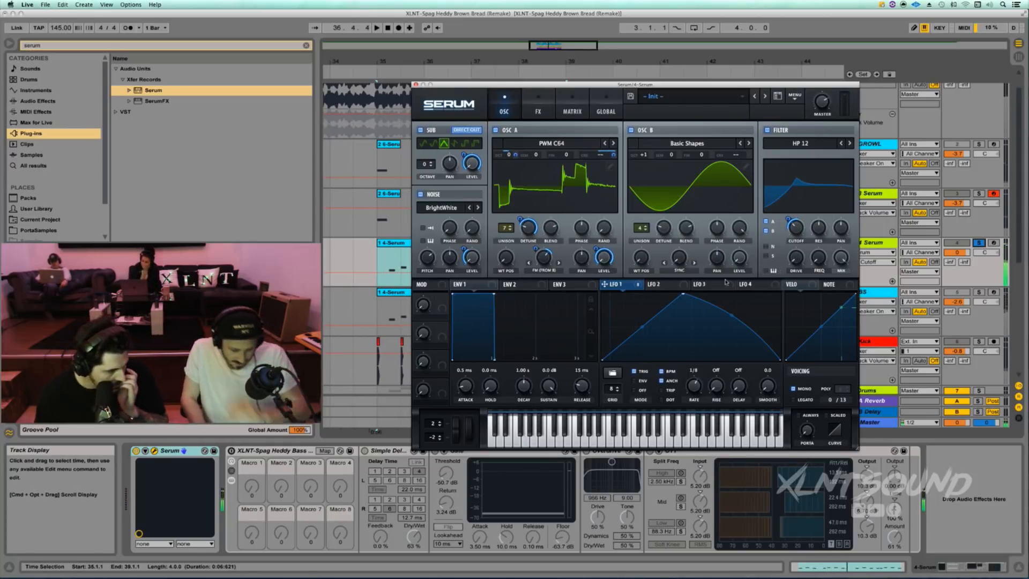
{"action": "mouse_move", "coordinate": [639, 287]}
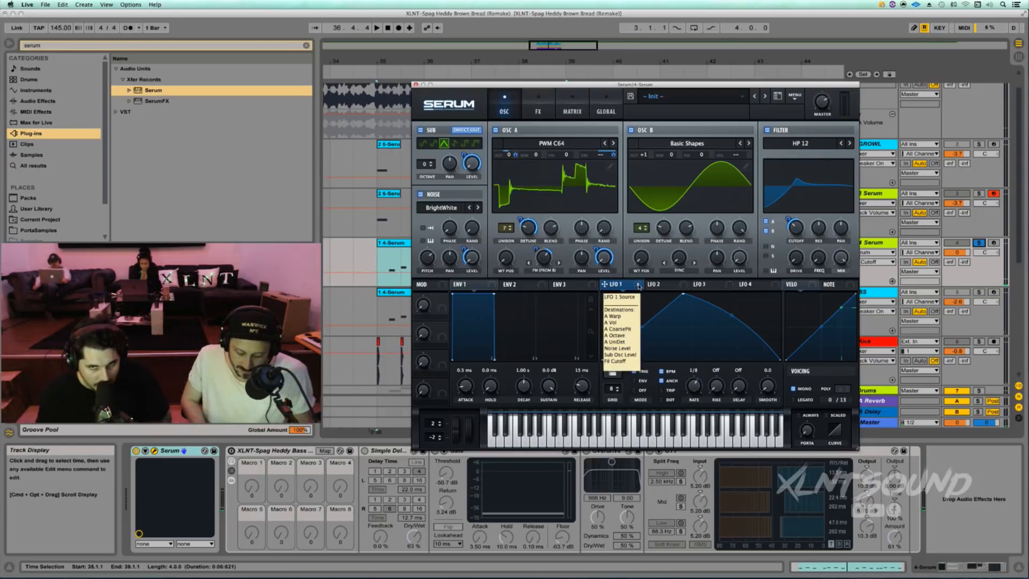
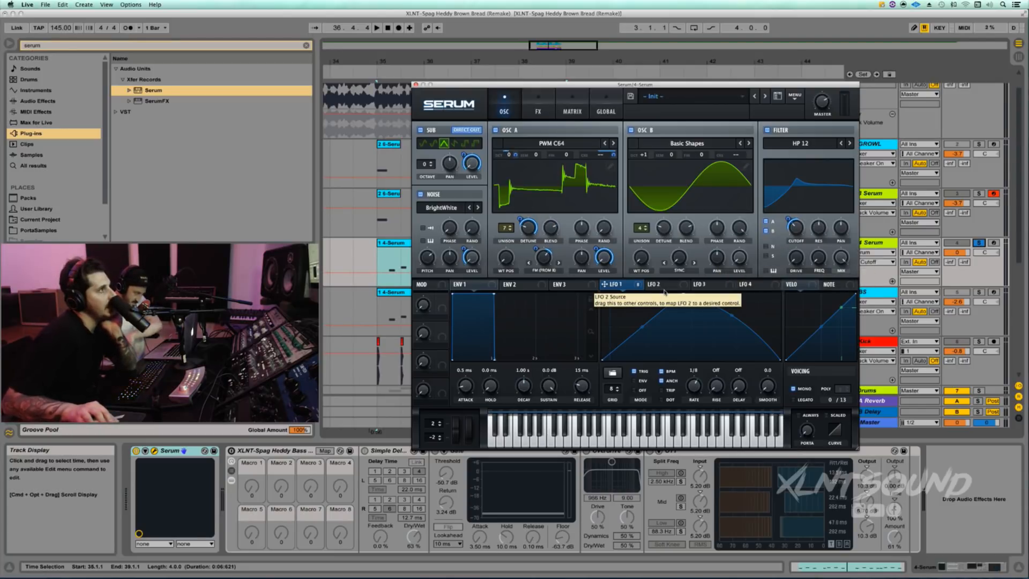
{"action": "left_click", "coordinate": [664, 291]}
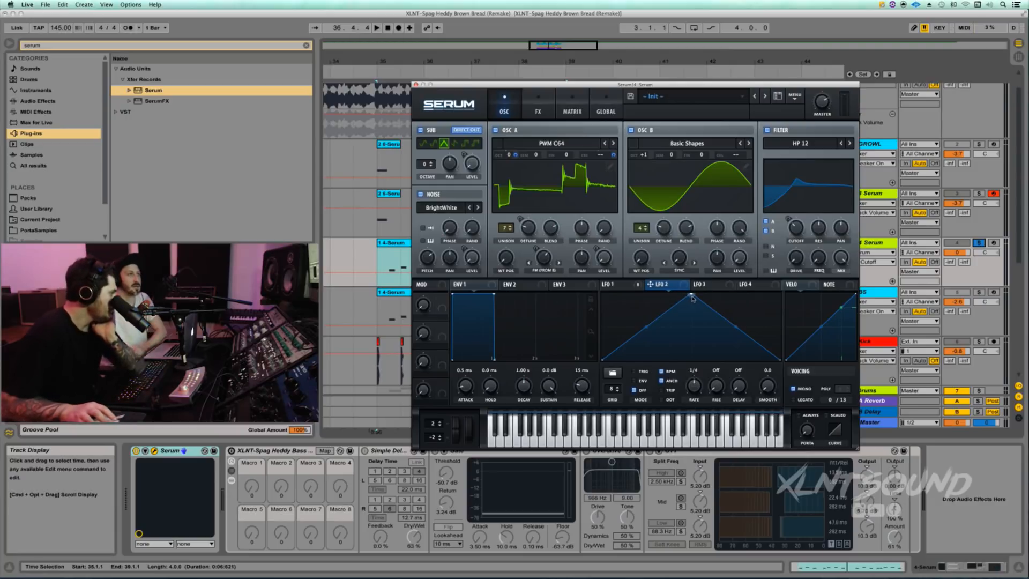
{"action": "left_click_drag", "start_coordinate": [692, 297], "coordinate": [404, 223]}
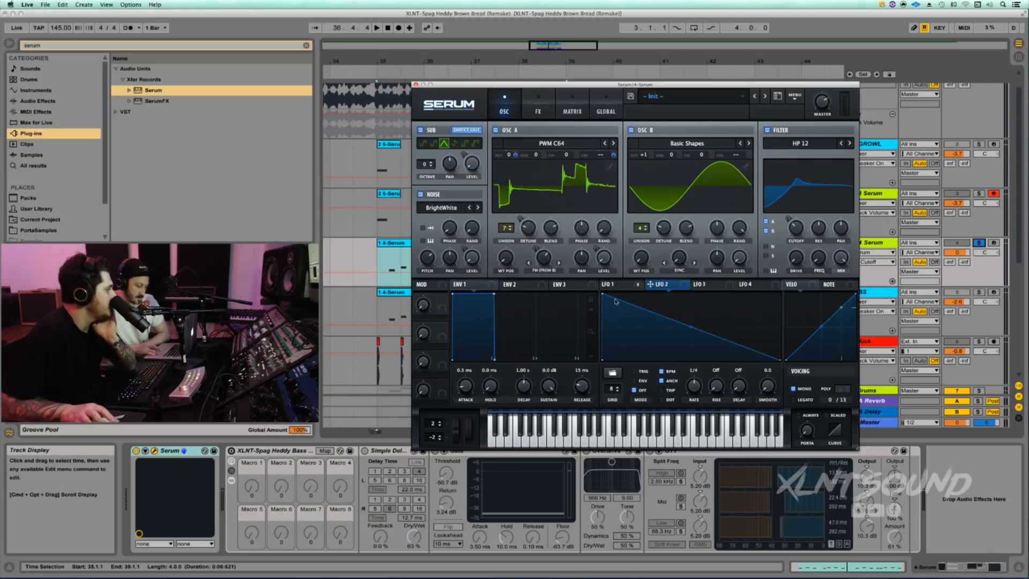
{"action": "left_click", "coordinate": [634, 371]}
{"action": "left_click_drag", "start_coordinate": [691, 387], "coordinate": [692, 379]}
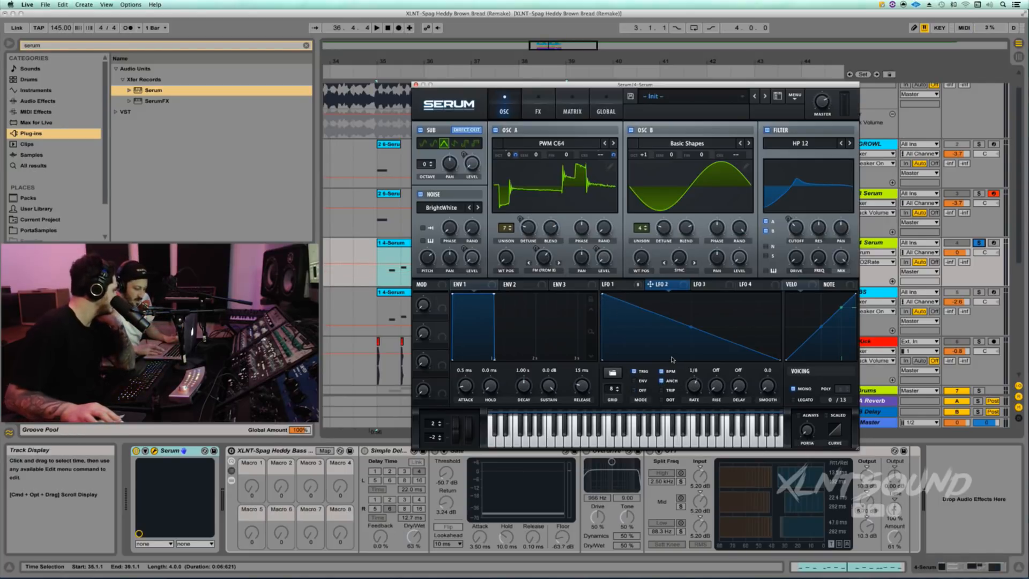
{"action": "left_click_drag", "start_coordinate": [684, 287], "coordinate": [679, 269]}
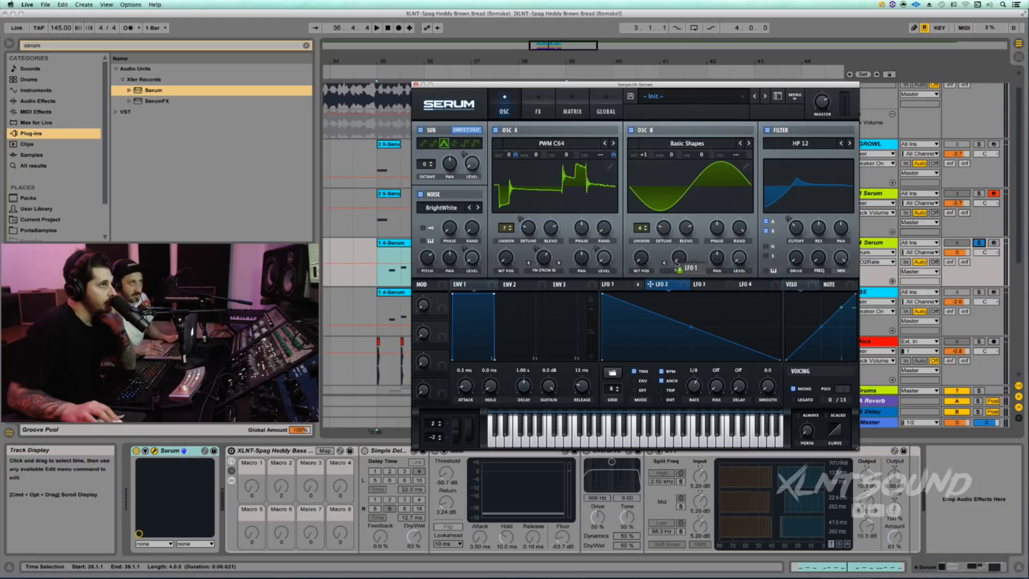
{"action": "left_click_drag", "start_coordinate": [679, 269], "coordinate": [680, 270]}
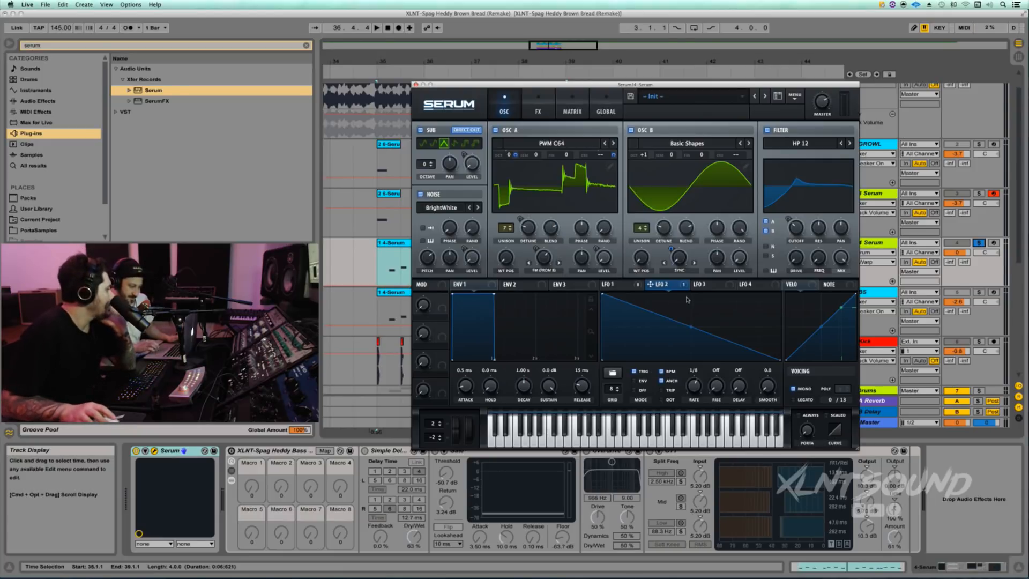
Shape LFO 3 as a rising ramp, with its rate at 1/8 and its mode set to Trig
{"action": "left_click", "coordinate": [708, 285]}
{"action": "left_click_drag", "start_coordinate": [691, 294], "coordinate": [780, 294]}
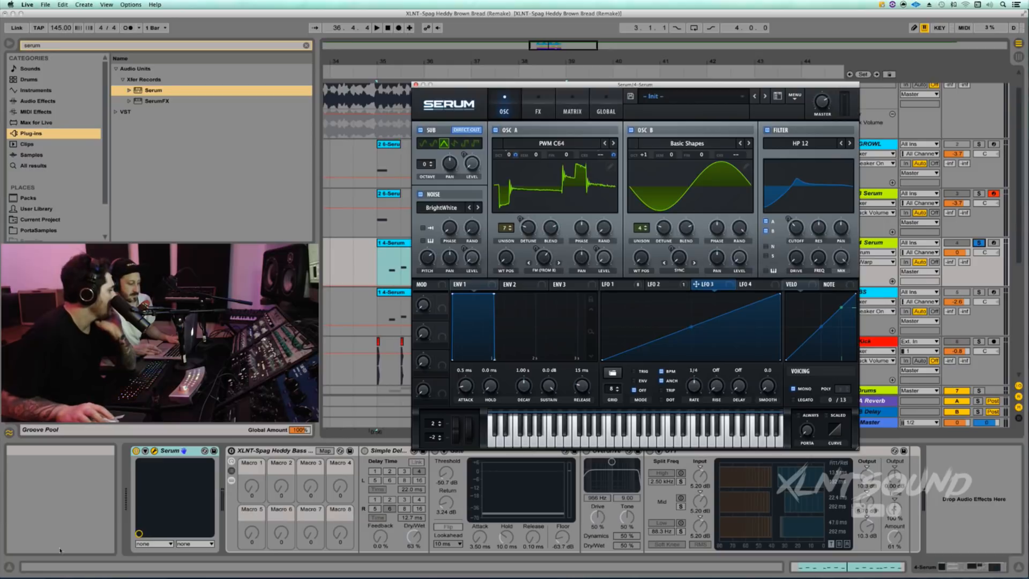
{"action": "left_click_drag", "start_coordinate": [695, 385], "coordinate": [694, 389]}
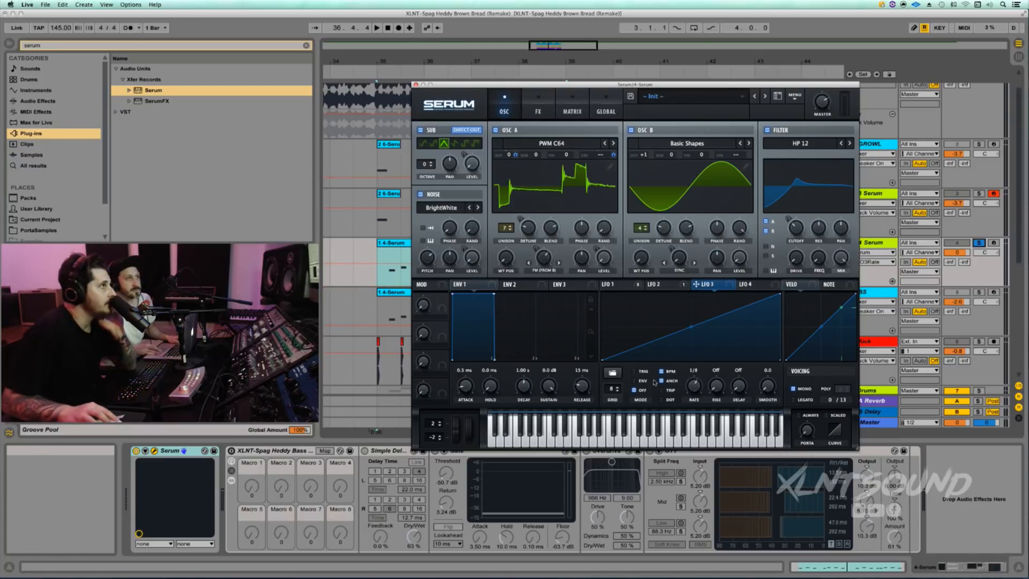
{"action": "left_click", "coordinate": [636, 371]}
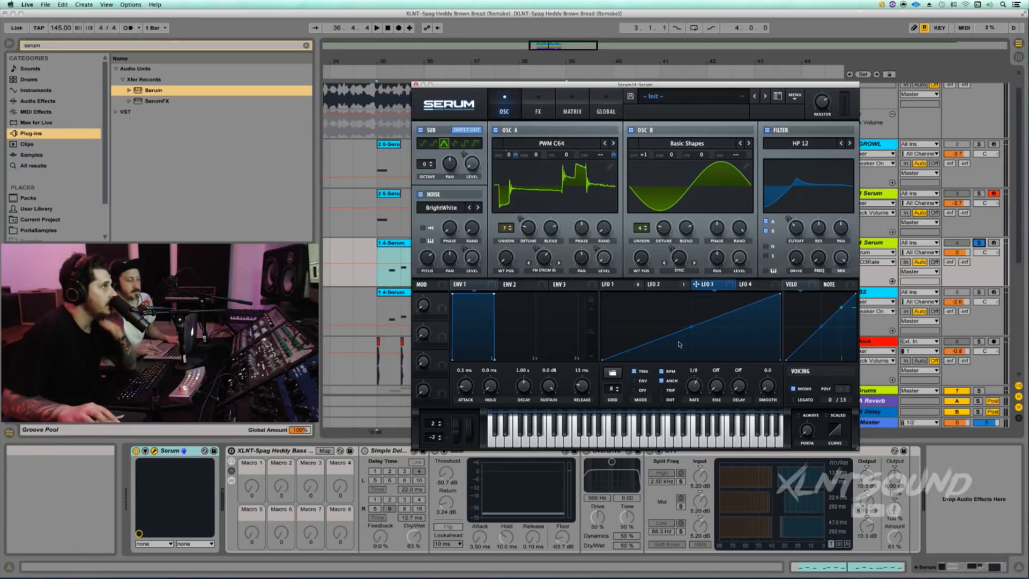
Assign LFO 3 to oscillator A's wavetable position, adjust the modulation amount and play the clip
{"action": "left_click_drag", "start_coordinate": [696, 284], "coordinate": [604, 272]}
{"action": "left_click_drag", "start_coordinate": [497, 265], "coordinate": [505, 258]}
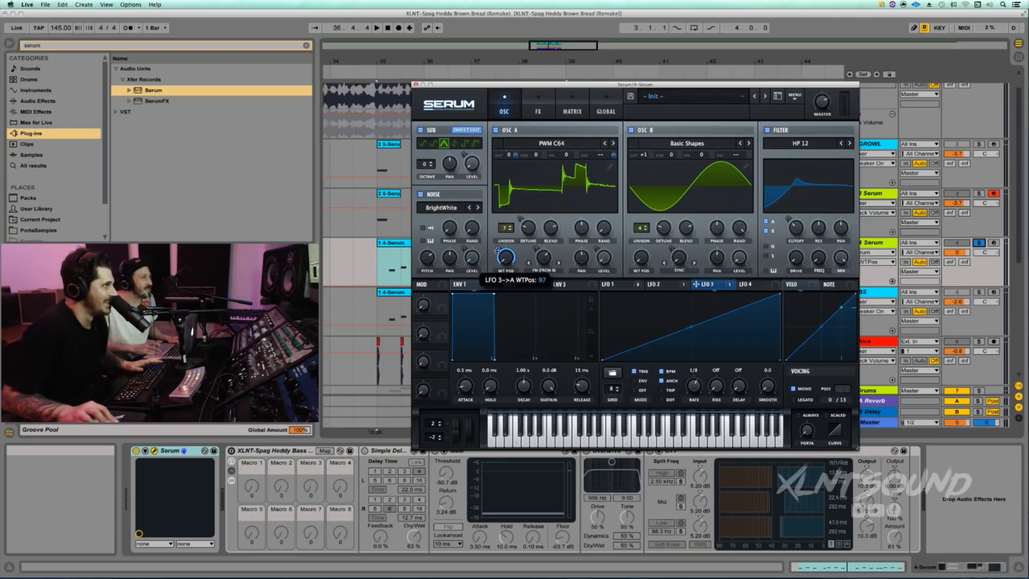
{"action": "left_click_drag", "start_coordinate": [497, 270], "coordinate": [496, 280]}
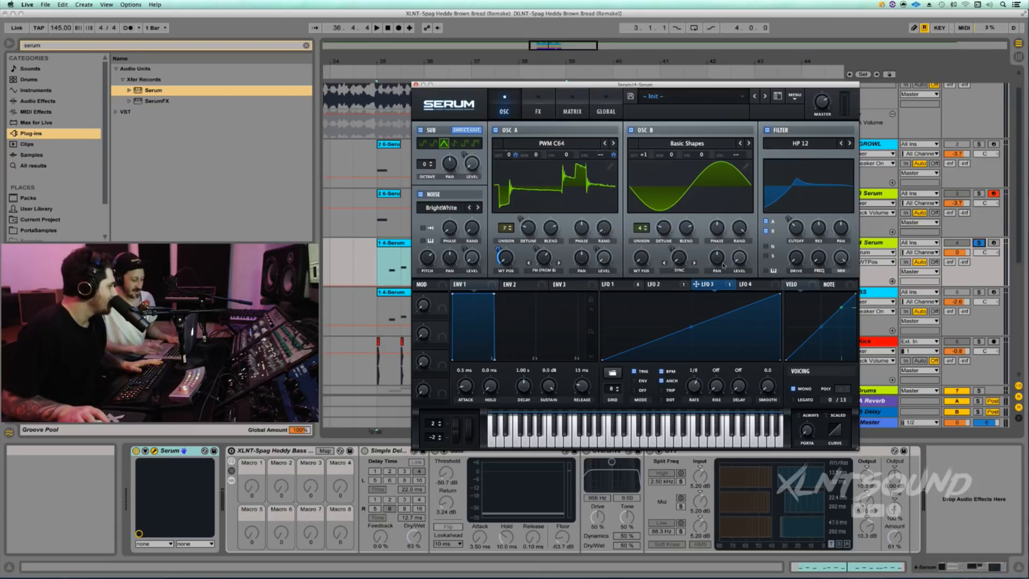
{"action": "key", "text": "space"}
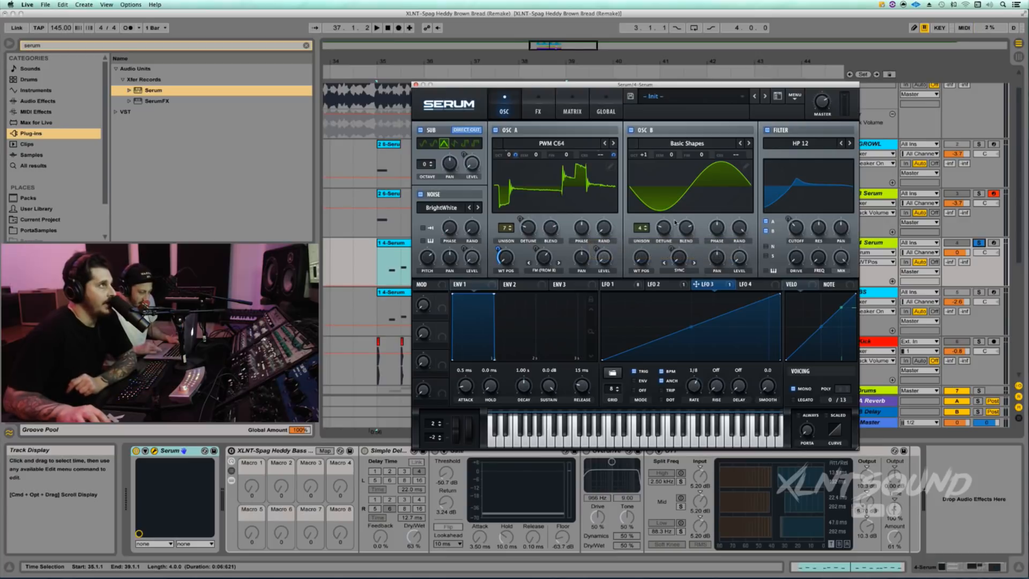
Load the effect chain XLNT Spag BS.fxr into Serum's effects rack
{"action": "left_click", "coordinate": [546, 107]}
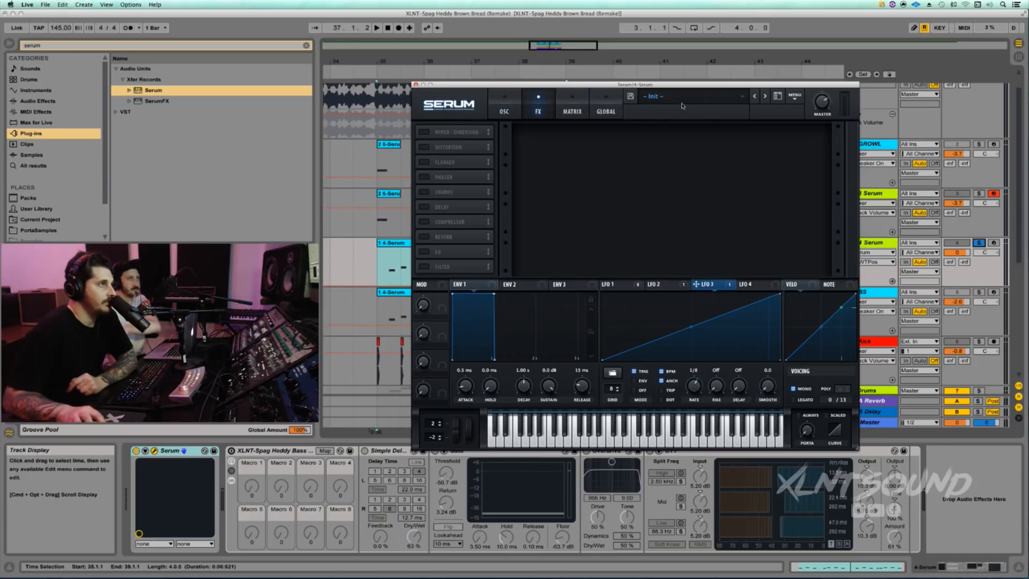
{"action": "left_click", "coordinate": [796, 99]}
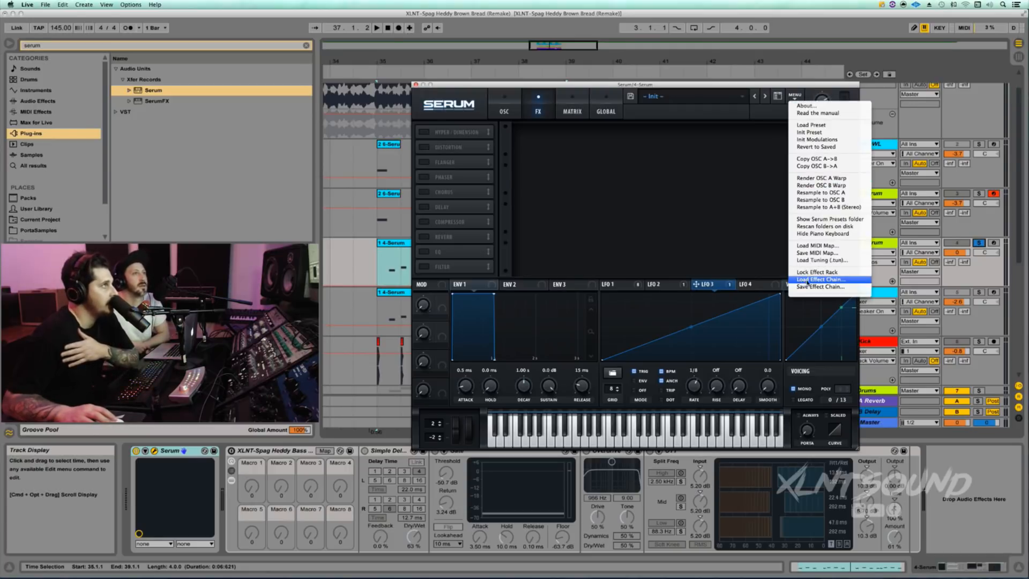
{"action": "left_click", "coordinate": [807, 279]}
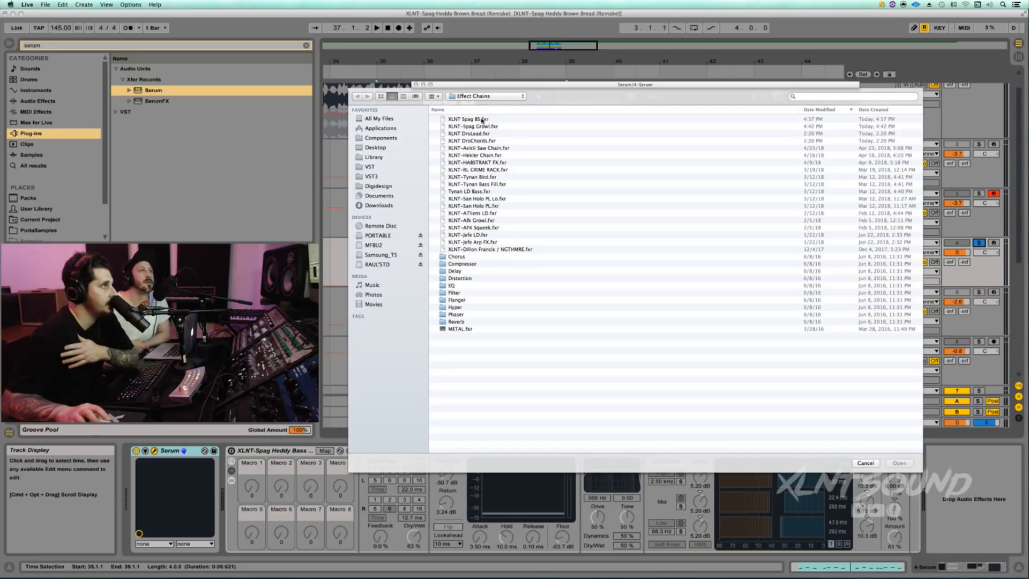
{"action": "left_click", "coordinate": [482, 119]}
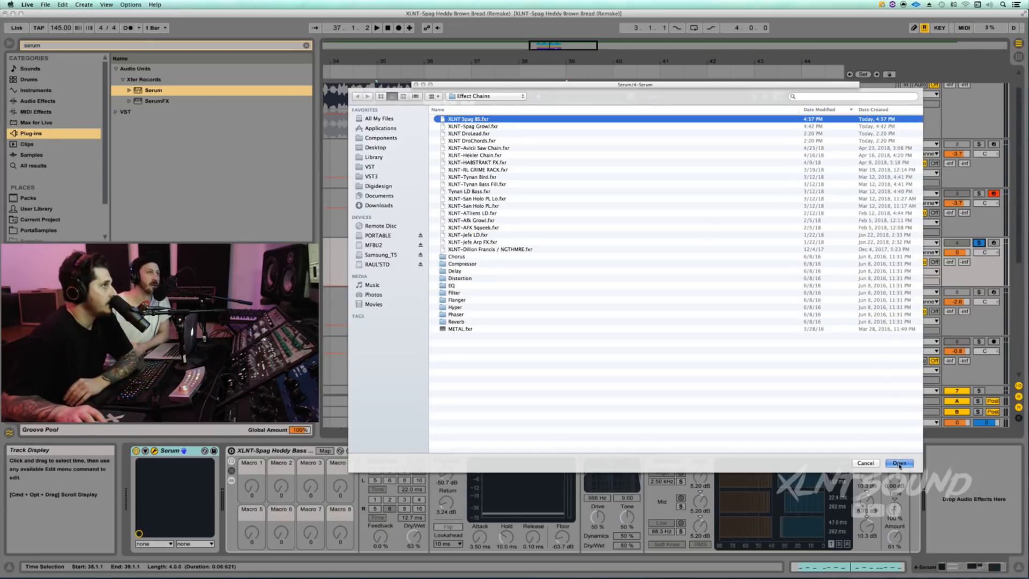
{"action": "left_click", "coordinate": [899, 464]}
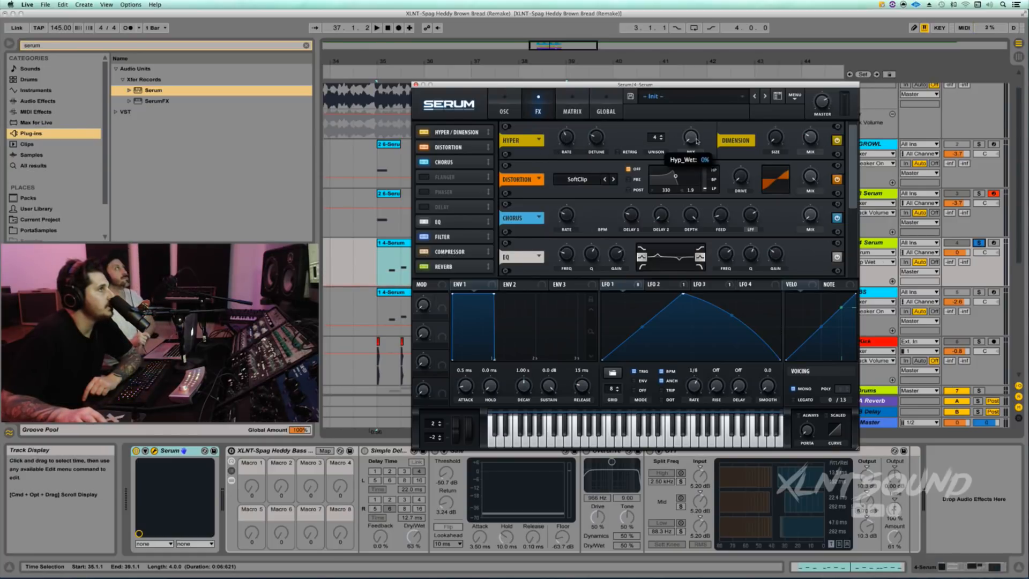
Check the Dimension size and mix, bypass the distortion, chorus, EQ, filter and compressor, and audition the clip
{"action": "left_click", "coordinate": [774, 143]}
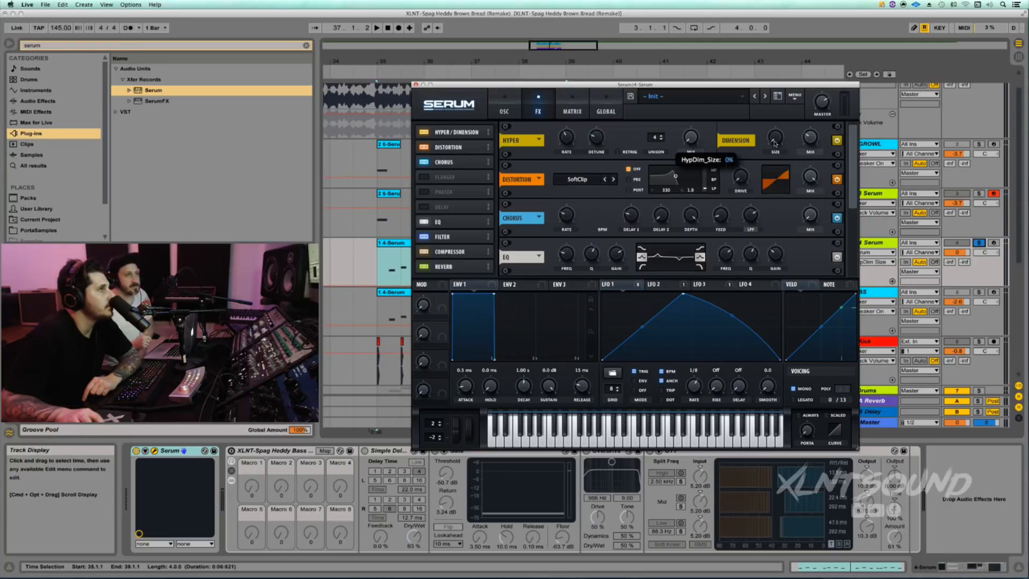
{"action": "left_click", "coordinate": [811, 142]}
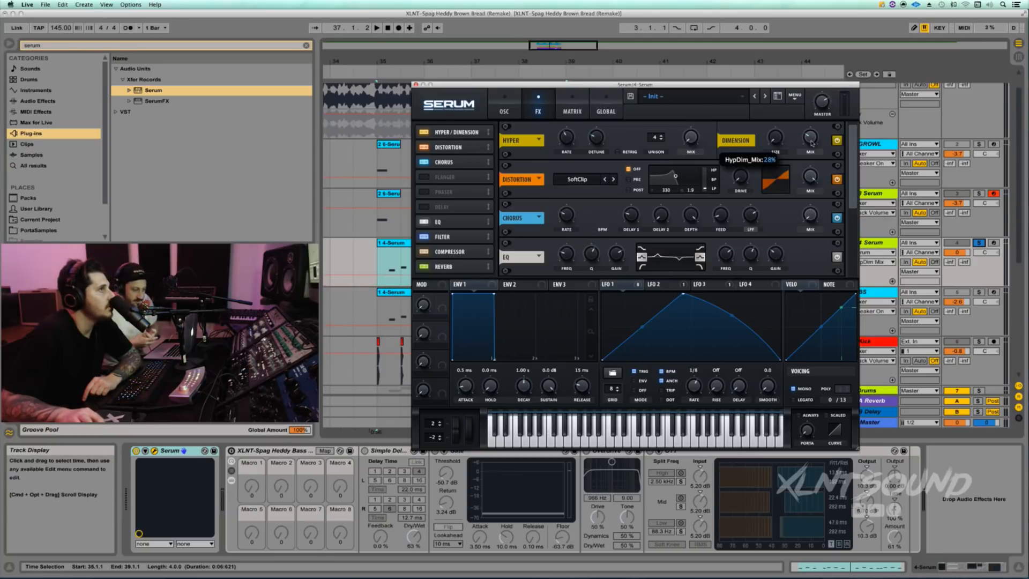
{"action": "left_click", "coordinate": [837, 181]}
{"action": "left_click", "coordinate": [837, 218]}
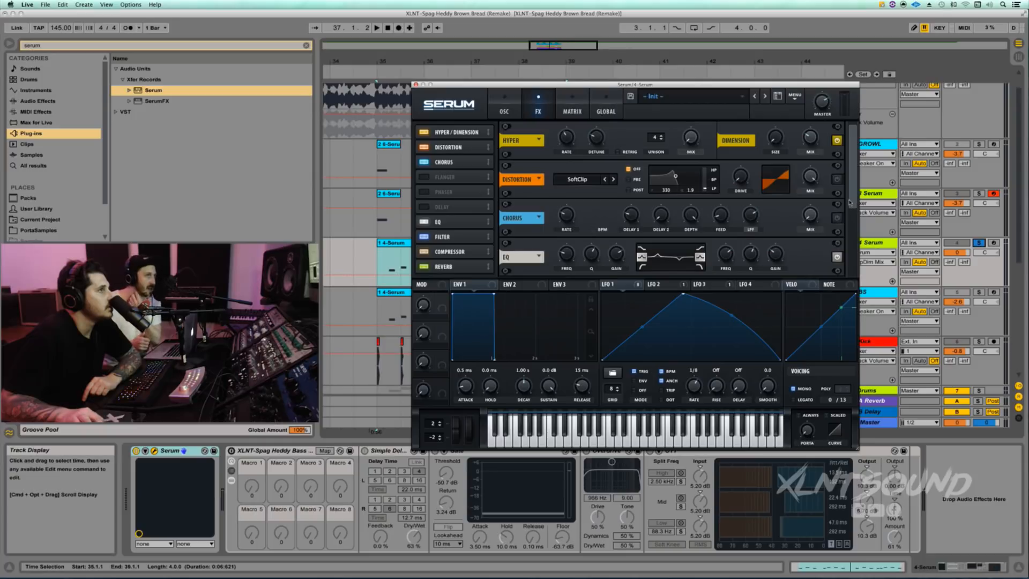
{"action": "scroll", "coordinate": [838, 219], "scroll_direction": "down", "scroll_amount": 3}
{"action": "left_click", "coordinate": [836, 187]}
{"action": "left_click", "coordinate": [837, 226]}
{"action": "left_click", "coordinate": [837, 264]}
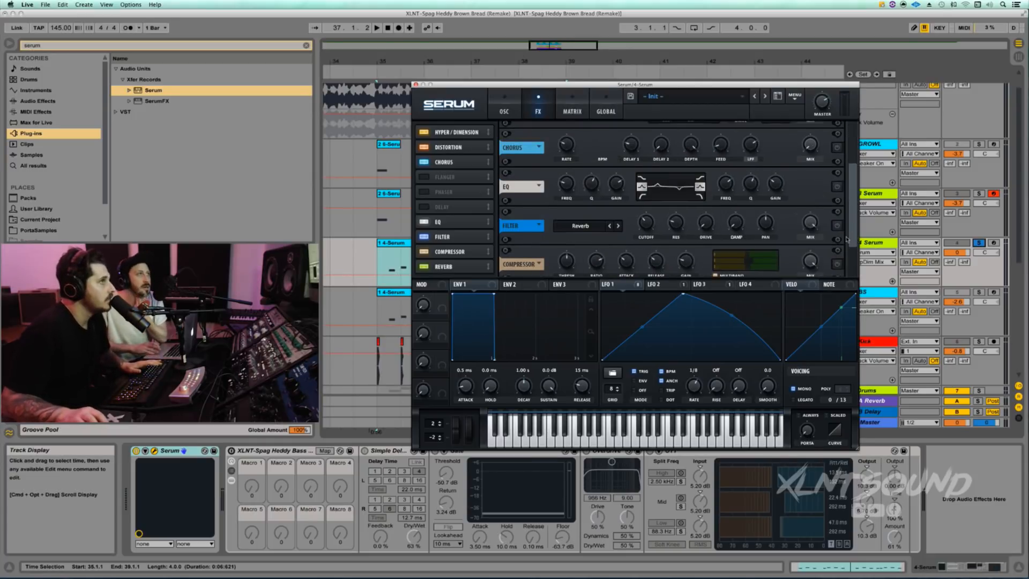
{"action": "scroll", "coordinate": [837, 263], "scroll_direction": "down", "scroll_amount": 1}
{"action": "scroll", "coordinate": [843, 258], "scroll_direction": "up", "scroll_amount": 3}
{"action": "key", "text": "space"}
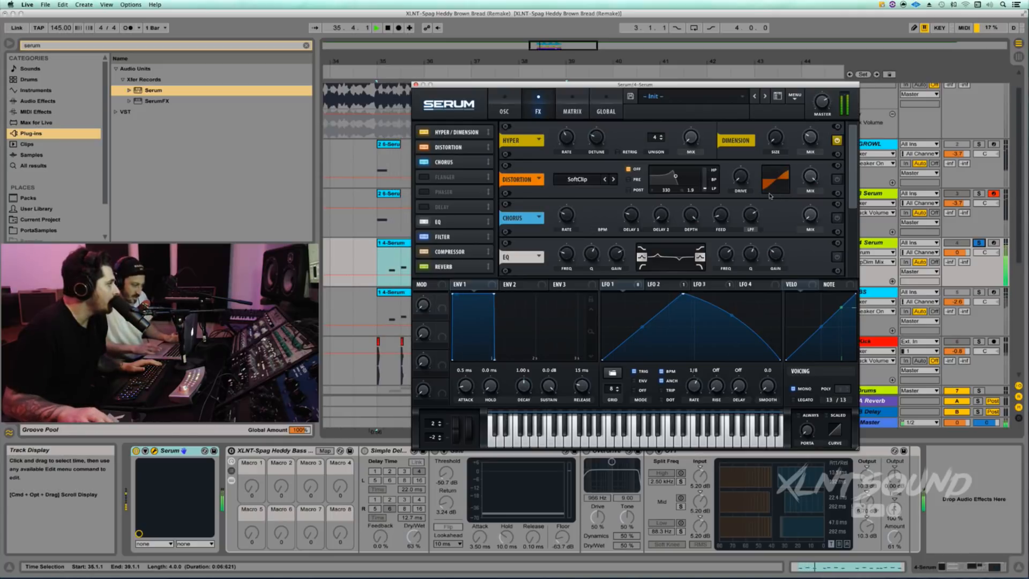
{"action": "key", "text": "space"}
Assign LFO 1 to the Hyper mix with an amount of about 32 and to the Dimension mix, and audition the clip
{"action": "left_click_drag", "start_coordinate": [631, 284], "coordinate": [689, 135]}
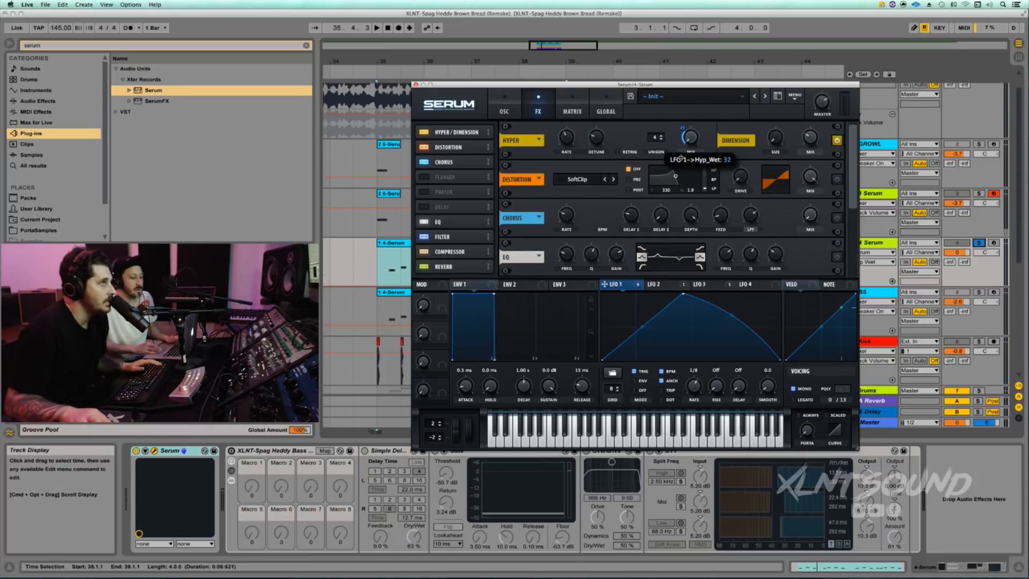
{"action": "left_click_drag", "start_coordinate": [638, 285], "coordinate": [800, 139]}
{"action": "key", "text": "space"}
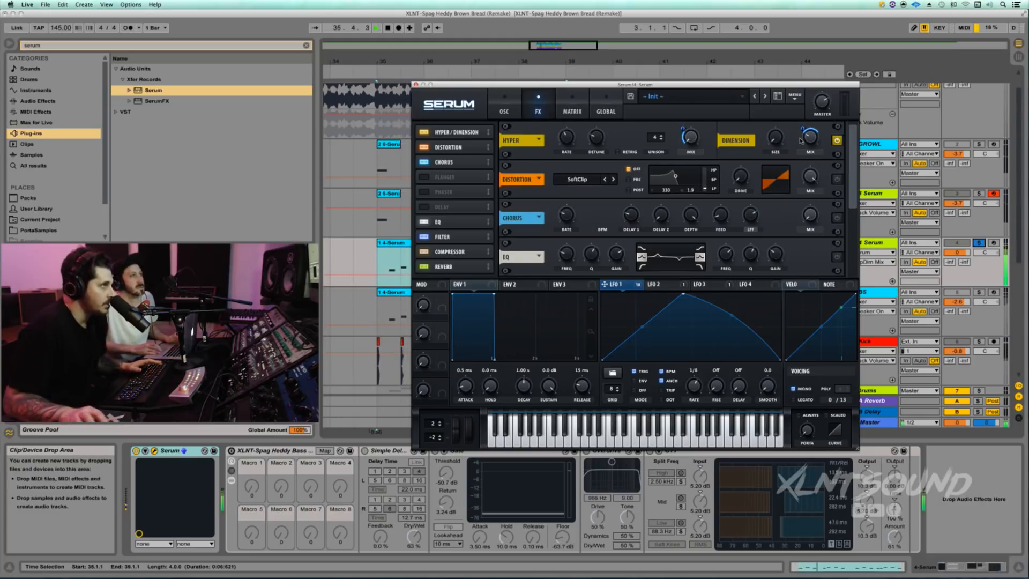
{"action": "key", "text": "space"}
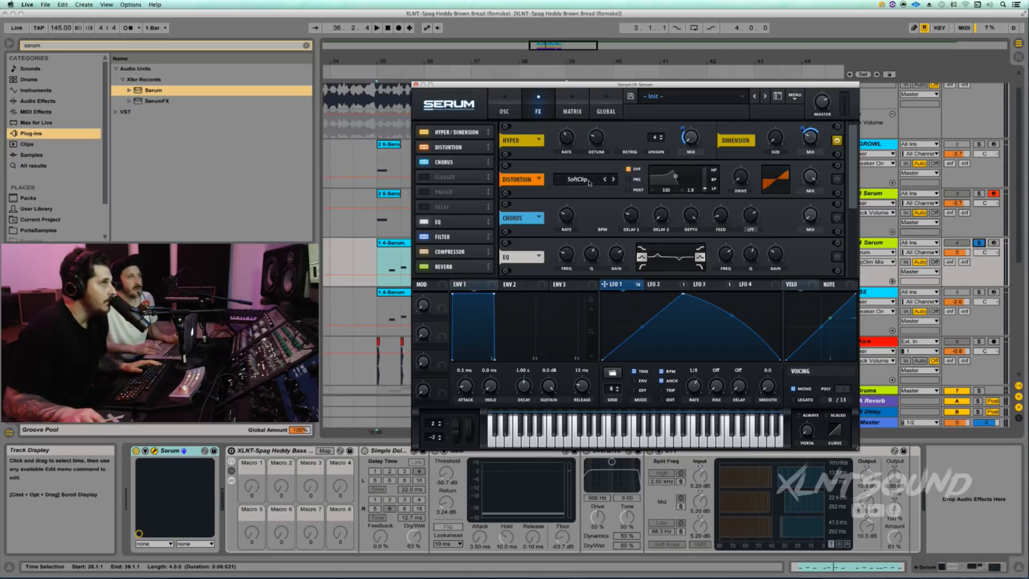
Turn the distortion back on, assign LFO 1 to its drive, adjust the modulation amount and audition the clip
{"action": "left_click", "coordinate": [741, 183]}
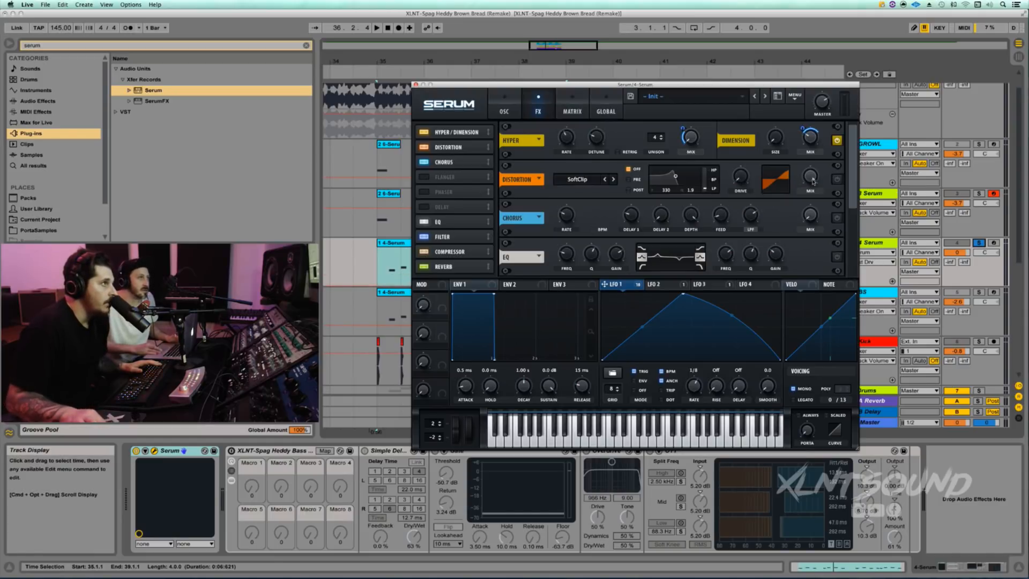
{"action": "left_click", "coordinate": [837, 179]}
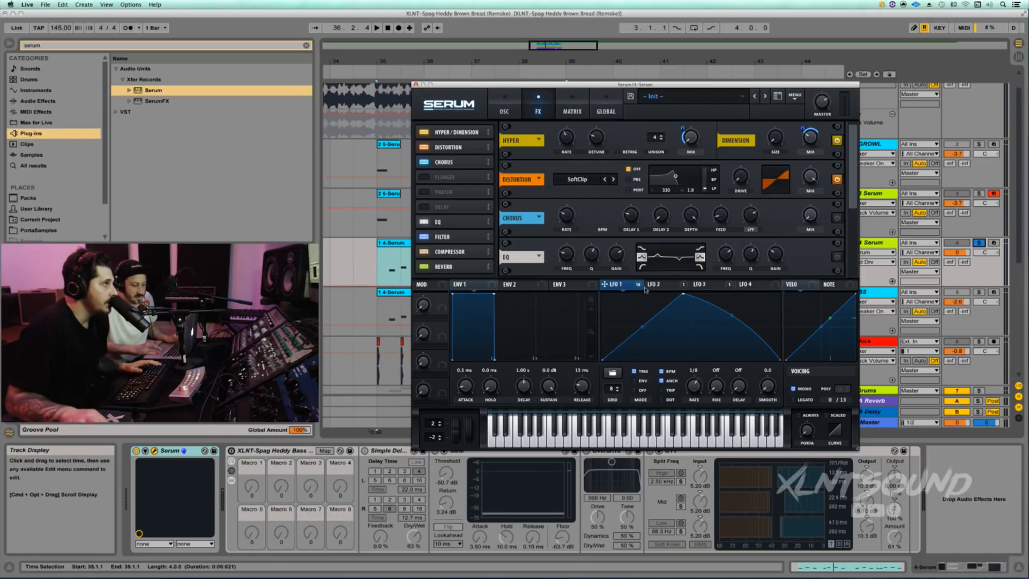
{"action": "mouse_move", "coordinate": [638, 285]}
{"action": "left_mouse_down"}
{"action": "mouse_move", "coordinate": [728, 231]}
{"action": "mouse_move", "coordinate": [746, 210]}
{"action": "mouse_move", "coordinate": [734, 182]}
{"action": "left_mouse_up"}
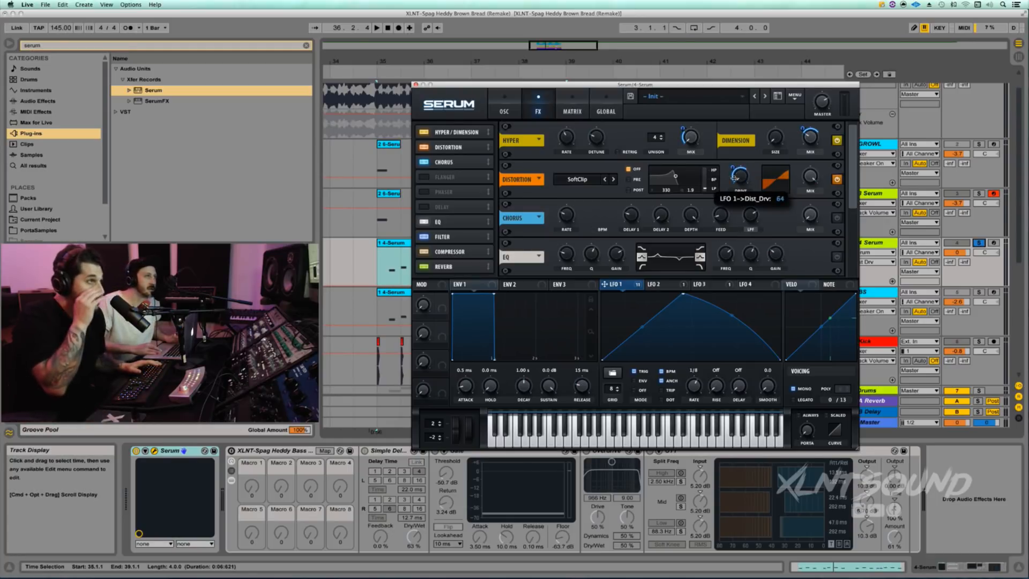
{"action": "key", "text": "space"}
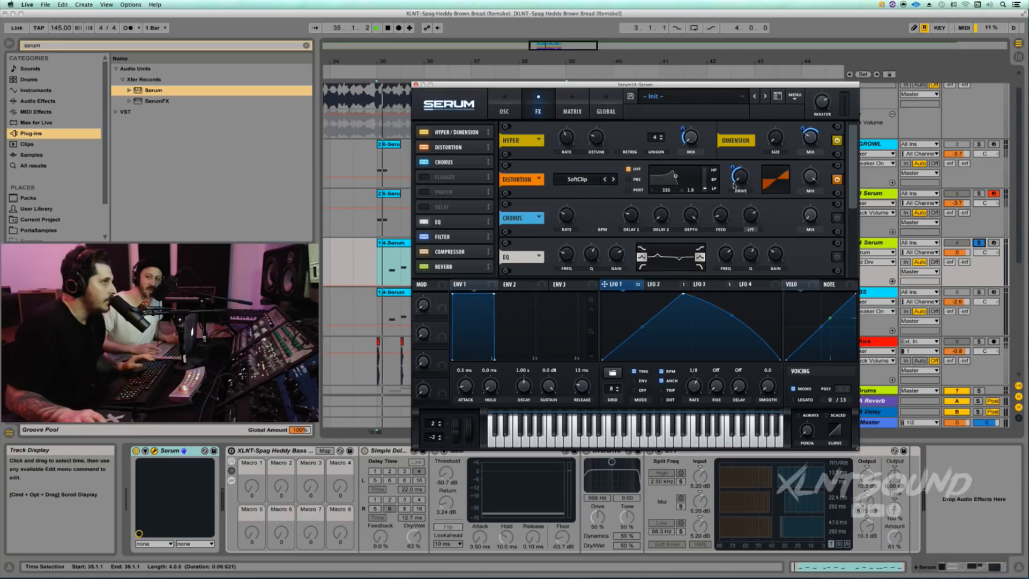
{"action": "key", "text": "space"}
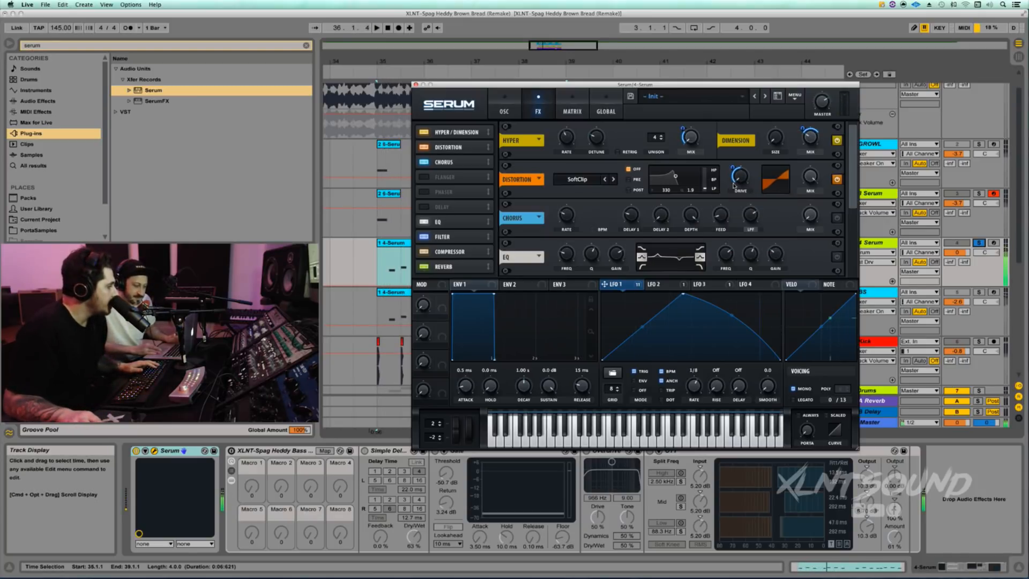
Turn the chorus on and check its rate, delays, depth, feedback, low-pass filter and mix values
{"action": "left_click", "coordinate": [837, 218]}
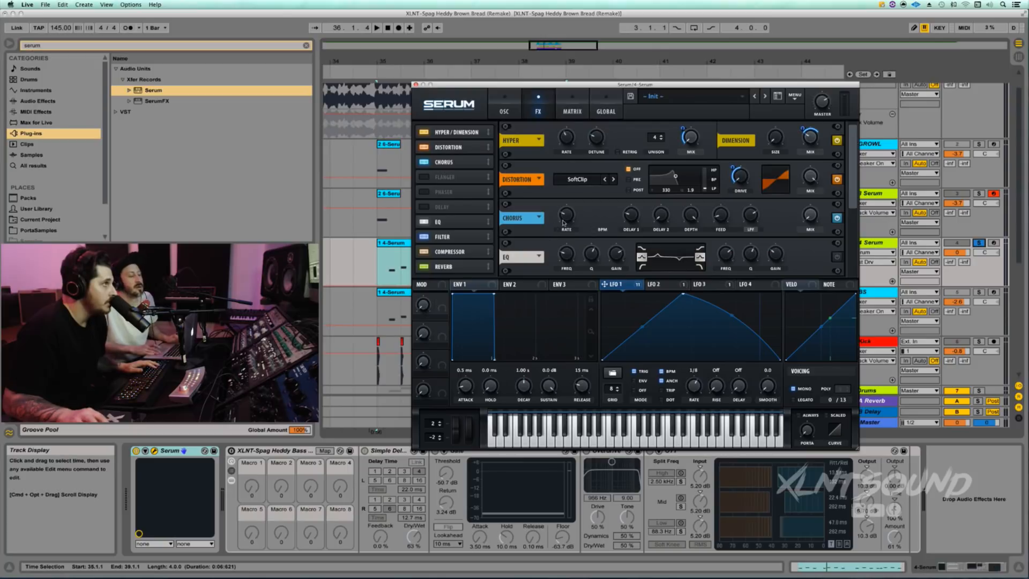
{"action": "left_click", "coordinate": [563, 223]}
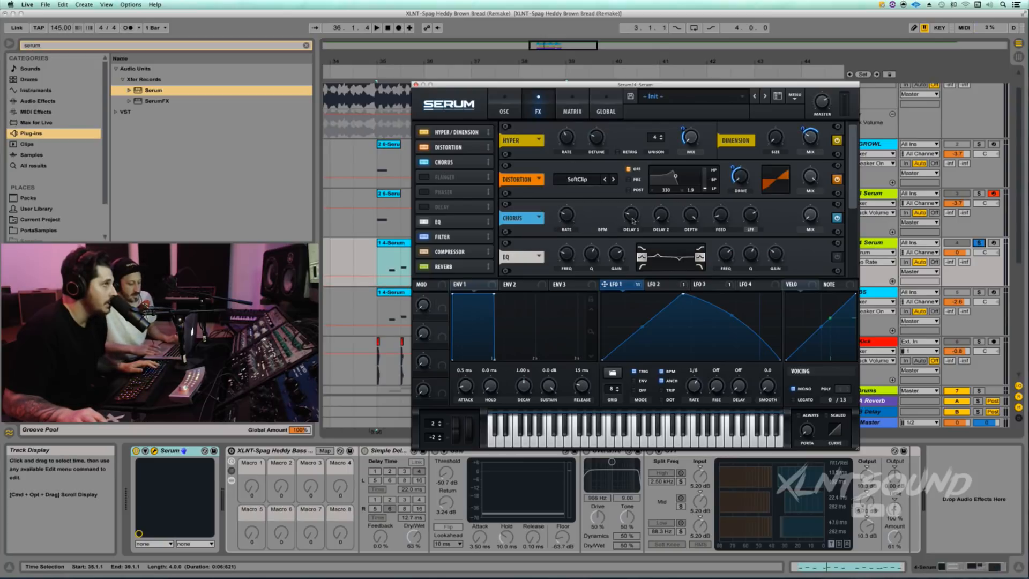
{"action": "left_click", "coordinate": [632, 218]}
{"action": "left_click", "coordinate": [637, 220]}
{"action": "left_click", "coordinate": [661, 221]}
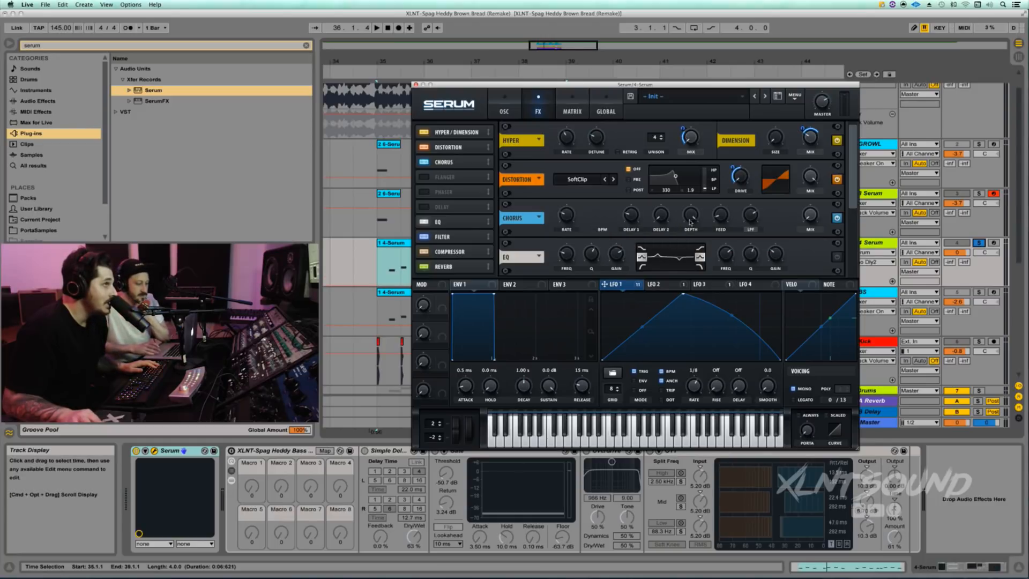
{"action": "left_click", "coordinate": [691, 222]}
{"action": "left_click", "coordinate": [720, 218]}
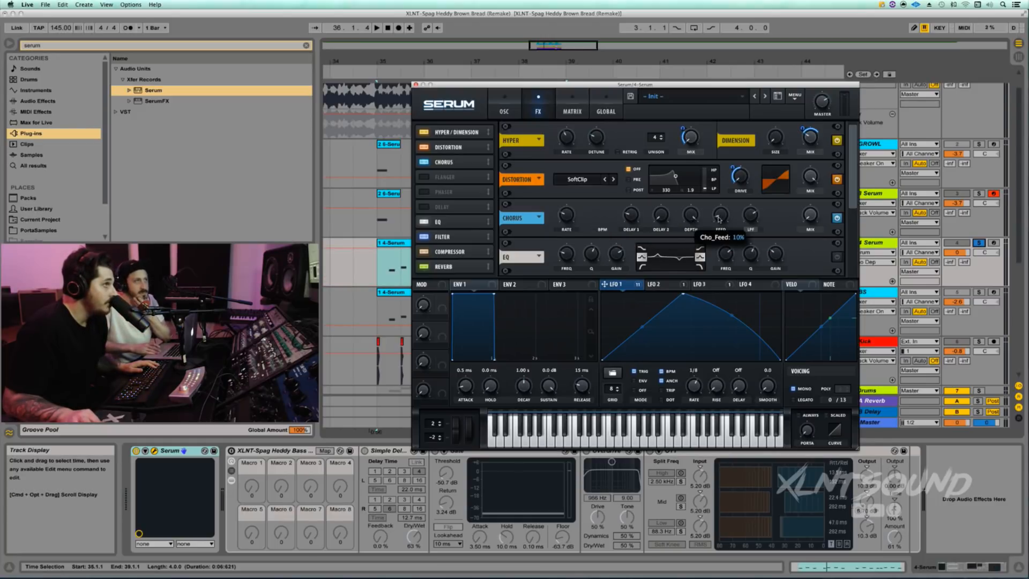
{"action": "left_click", "coordinate": [755, 217]}
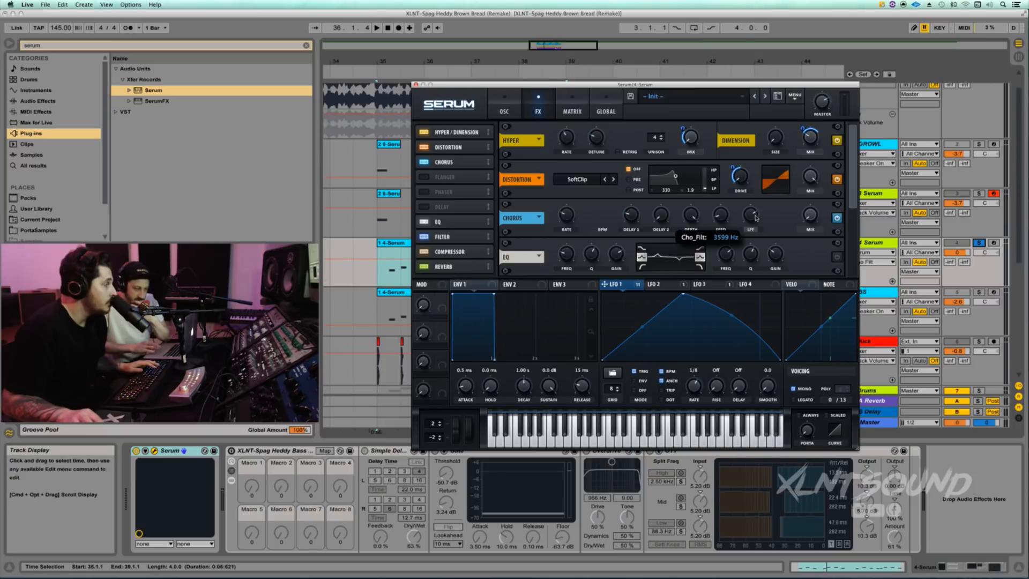
{"action": "left_click", "coordinate": [810, 216]}
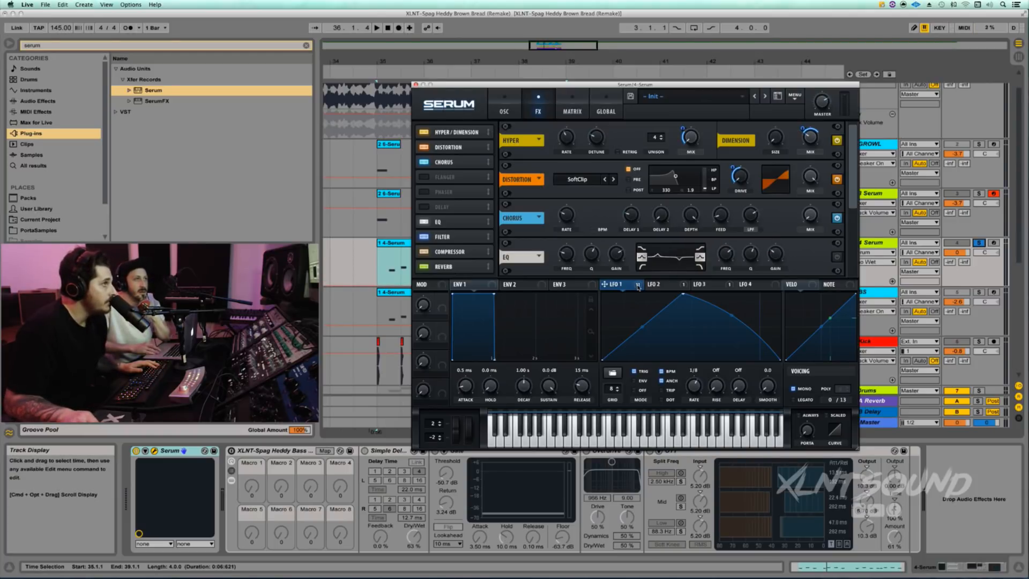
Assign LFO 1 to the chorus low-pass filter and to the chorus mix with a mix amount of 67, and audition the clip
{"action": "left_click_drag", "start_coordinate": [637, 286], "coordinate": [738, 235]}
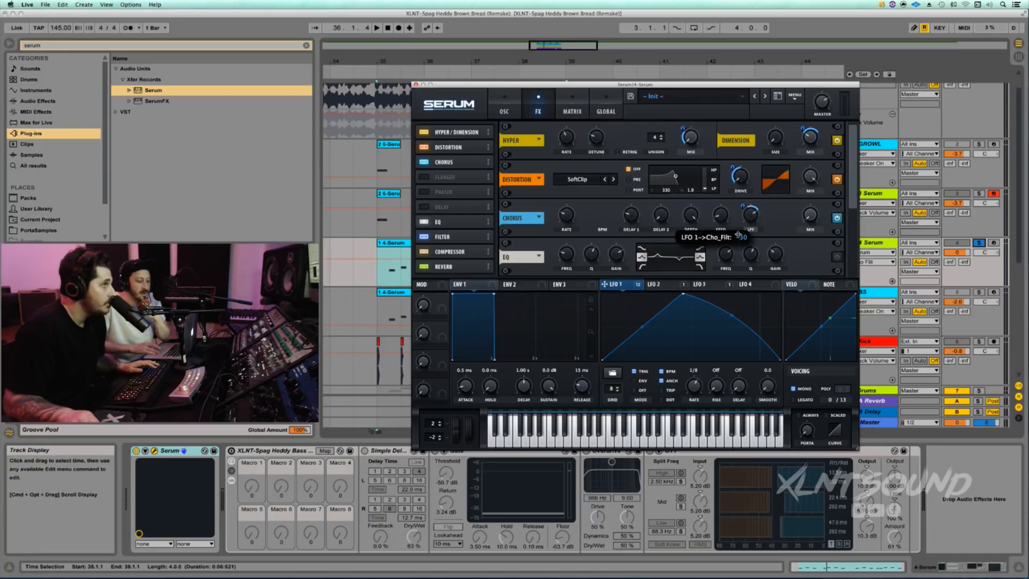
{"action": "mouse_move", "coordinate": [744, 210]}
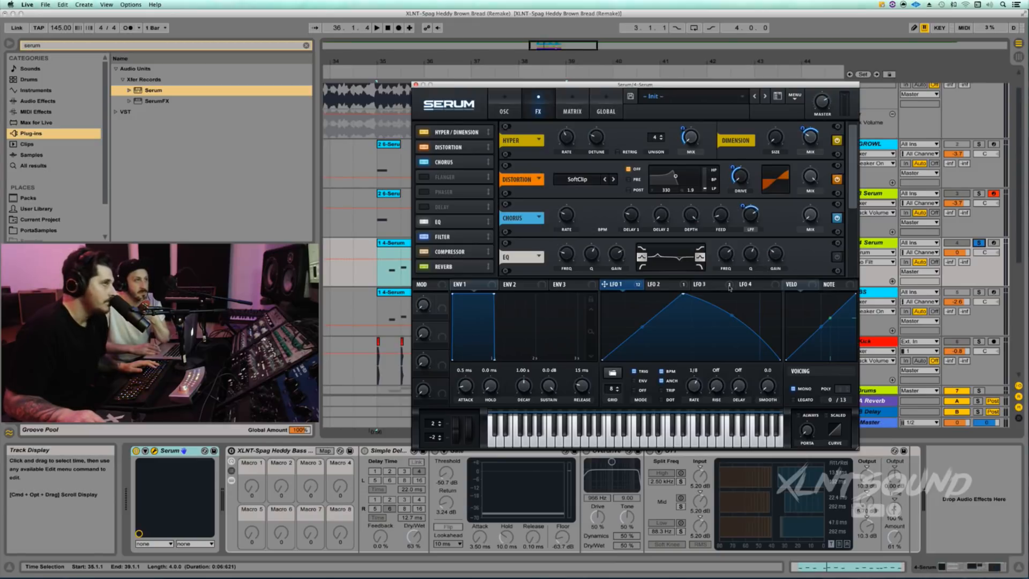
{"action": "left_click_drag", "start_coordinate": [604, 284], "coordinate": [810, 217]}
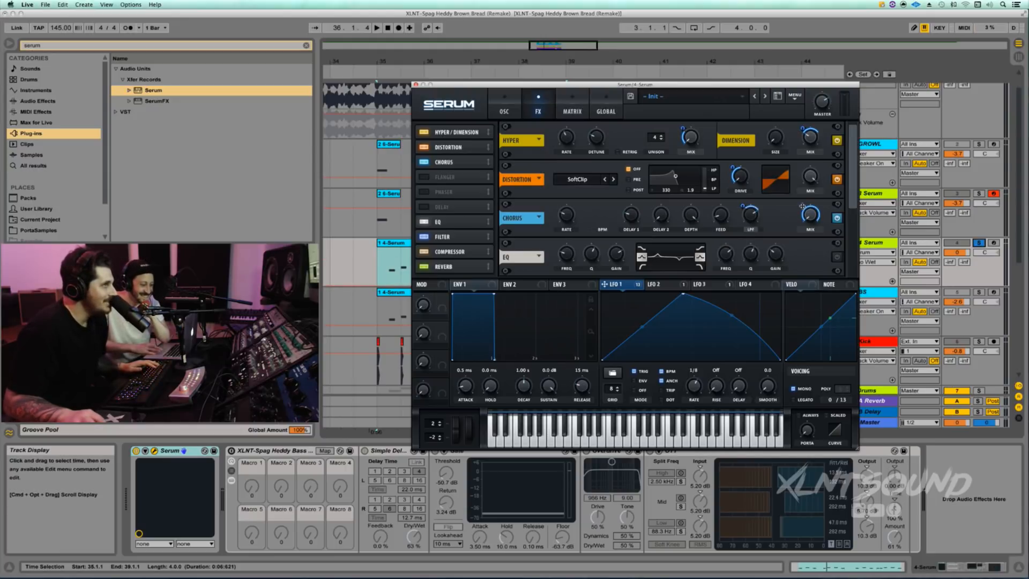
{"action": "left_click_drag", "start_coordinate": [802, 207], "coordinate": [802, 218]}
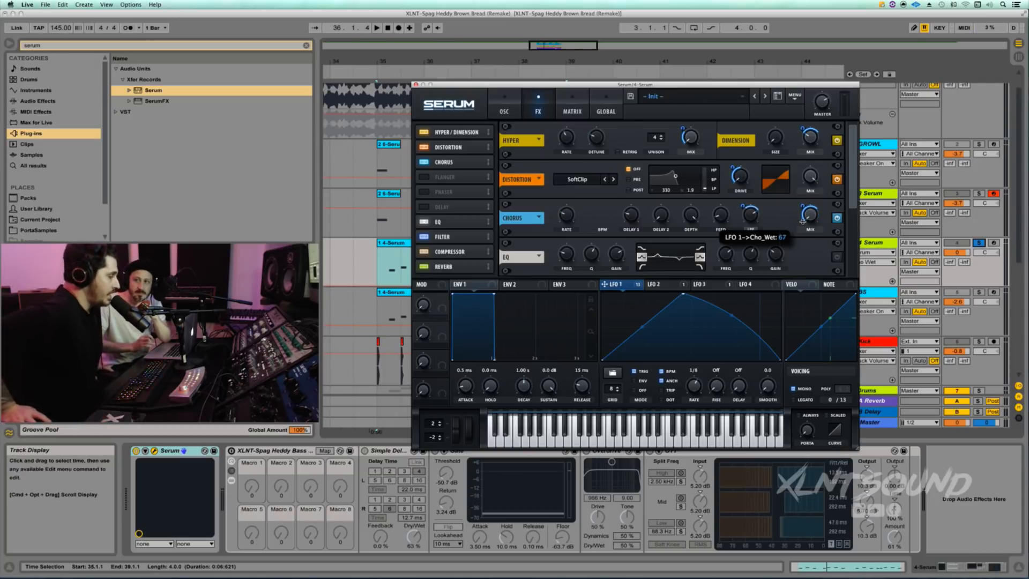
{"action": "key", "text": "space"}
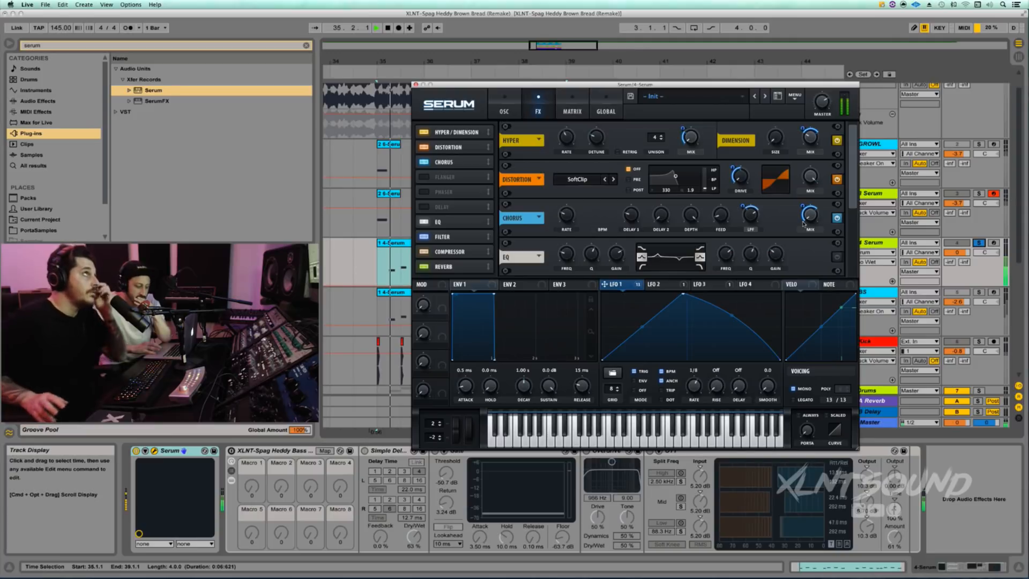
{"action": "key", "text": "space"}
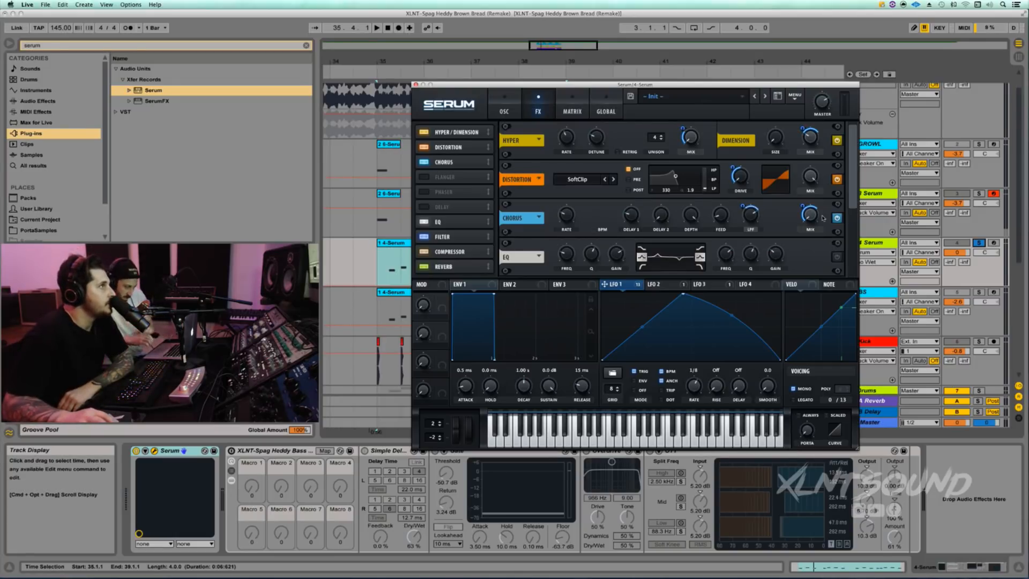
Turn the EQ on and assign LFO 1 to the frequency of both its low and high bands
{"action": "scroll", "coordinate": [853, 218], "scroll_direction": "down", "scroll_amount": 2}
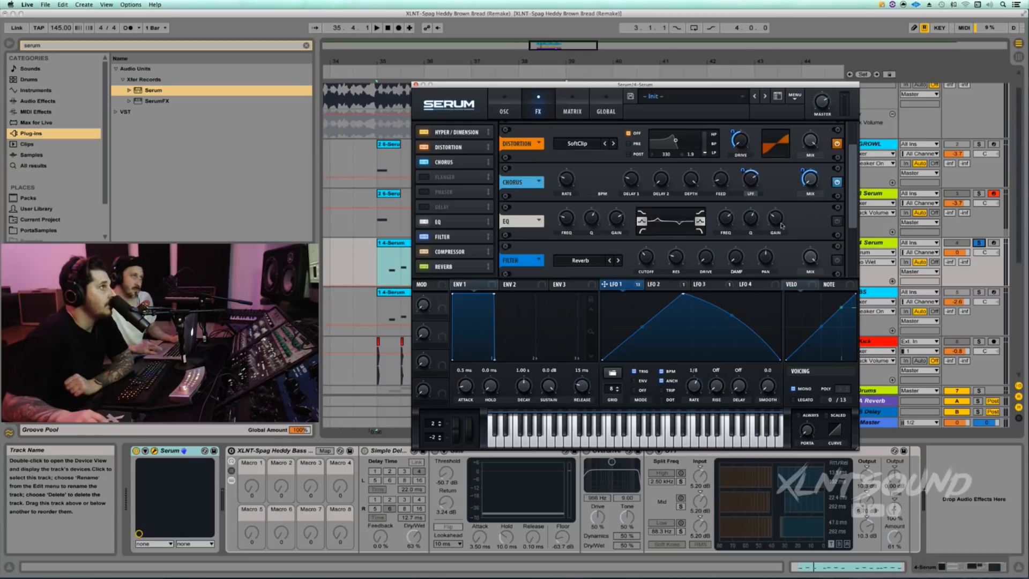
{"action": "left_click", "coordinate": [836, 221]}
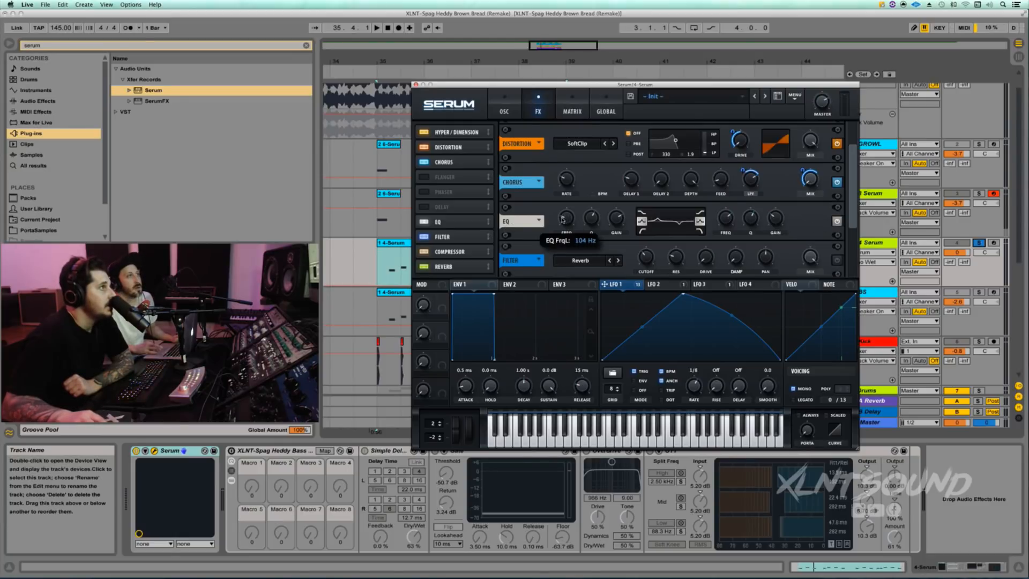
{"action": "mouse_move", "coordinate": [590, 219]}
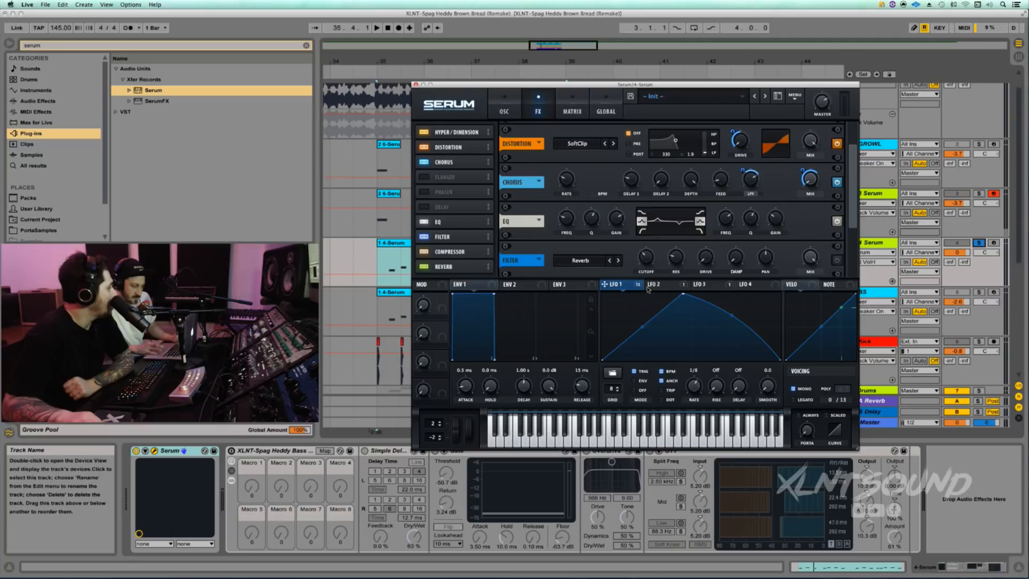
{"action": "left_click_drag", "start_coordinate": [639, 287], "coordinate": [555, 226]}
{"action": "left_click_drag", "start_coordinate": [605, 284], "coordinate": [727, 221]}
{"action": "left_click_drag", "start_coordinate": [727, 221], "coordinate": [726, 220]}
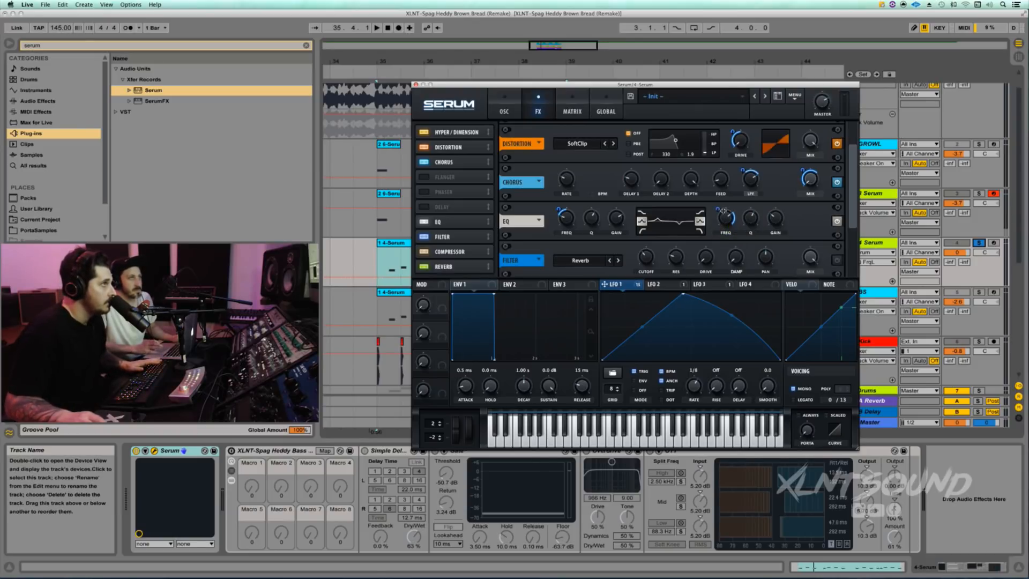
Play the clip and compare the sound with the EQ bypassed and enabled
{"action": "key", "text": "space"}
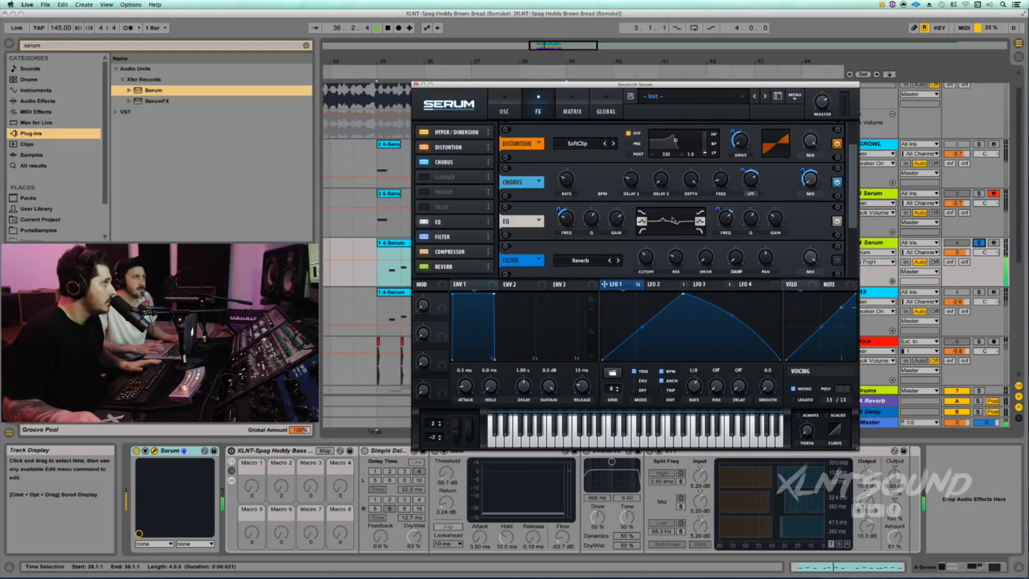
{"action": "left_click", "coordinate": [837, 222]}
{"action": "left_click", "coordinate": [837, 222]}
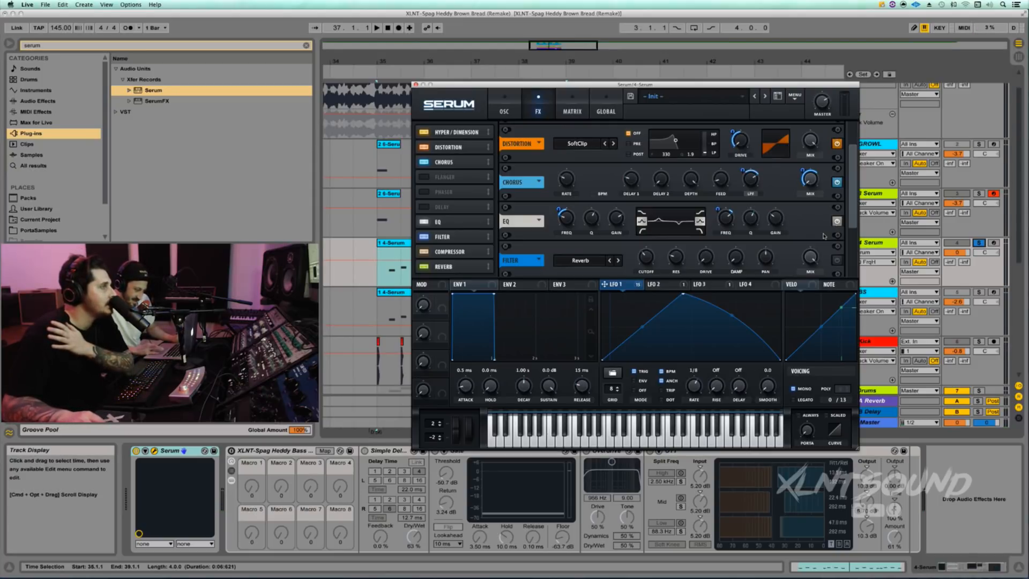
Turn the effects filter on, assign LFO 1 to its cutoff with an amount of about -14, and audition the clip
{"action": "left_click_drag", "start_coordinate": [848, 217], "coordinate": [849, 258]}
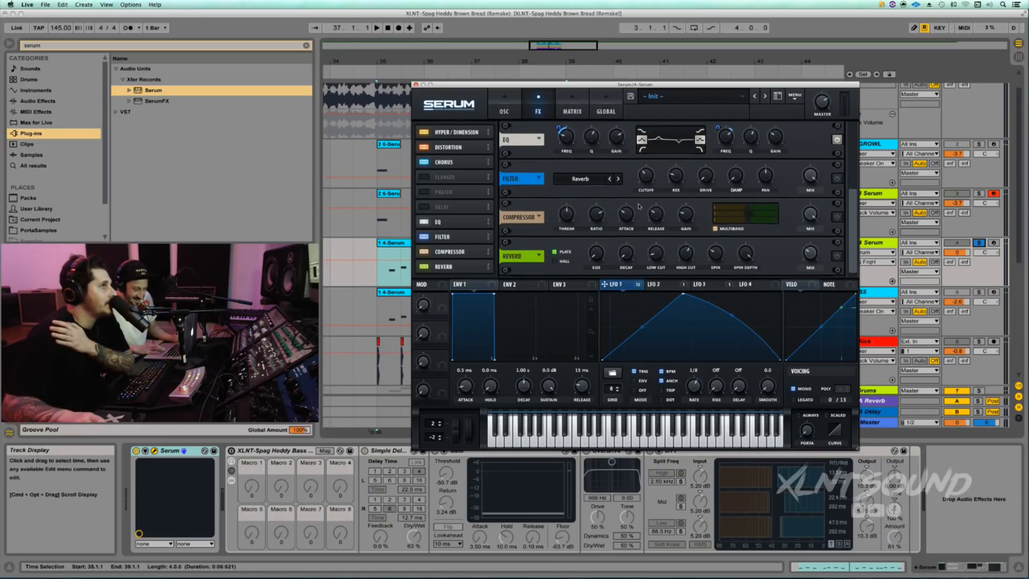
{"action": "left_click", "coordinate": [837, 179]}
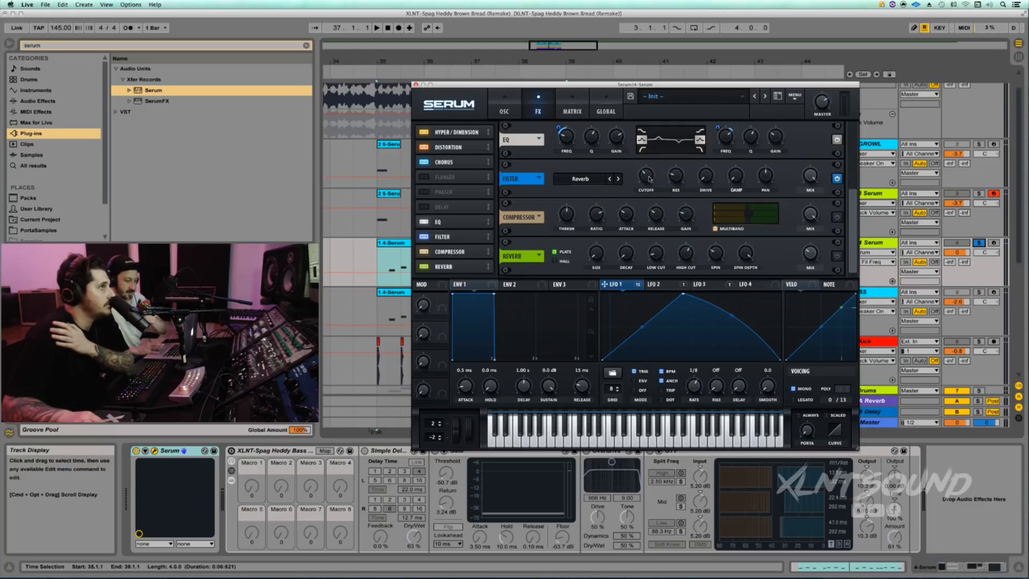
{"action": "mouse_move", "coordinate": [682, 177]}
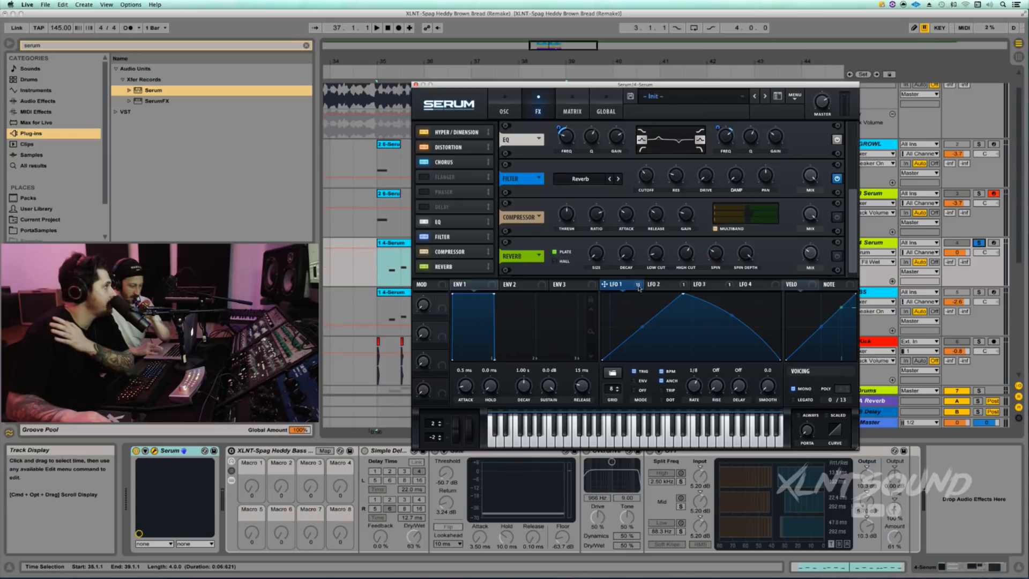
{"action": "left_click_drag", "start_coordinate": [638, 288], "coordinate": [633, 199]}
{"action": "mouse_move", "coordinate": [636, 171]}
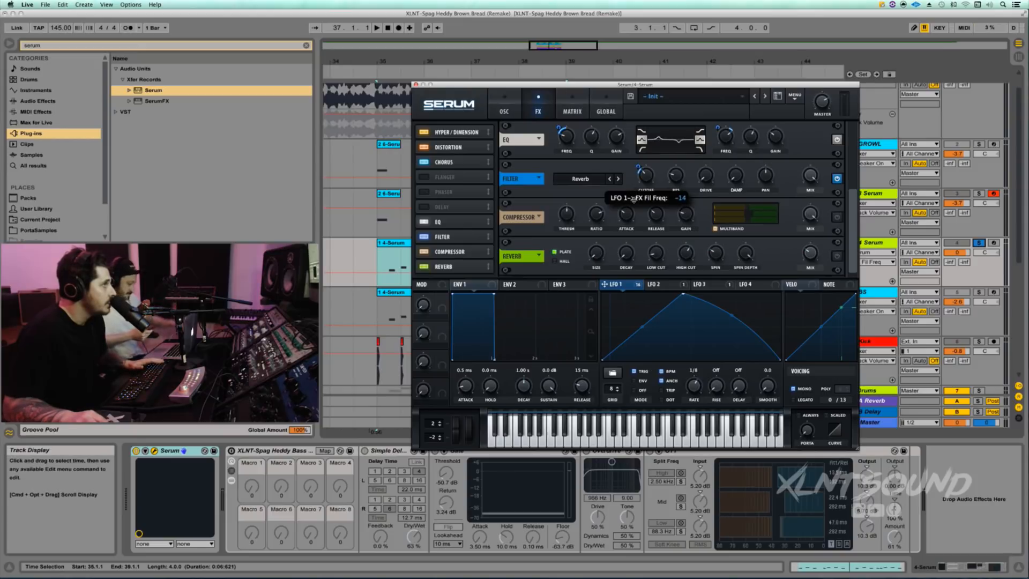
{"action": "key", "text": "space"}
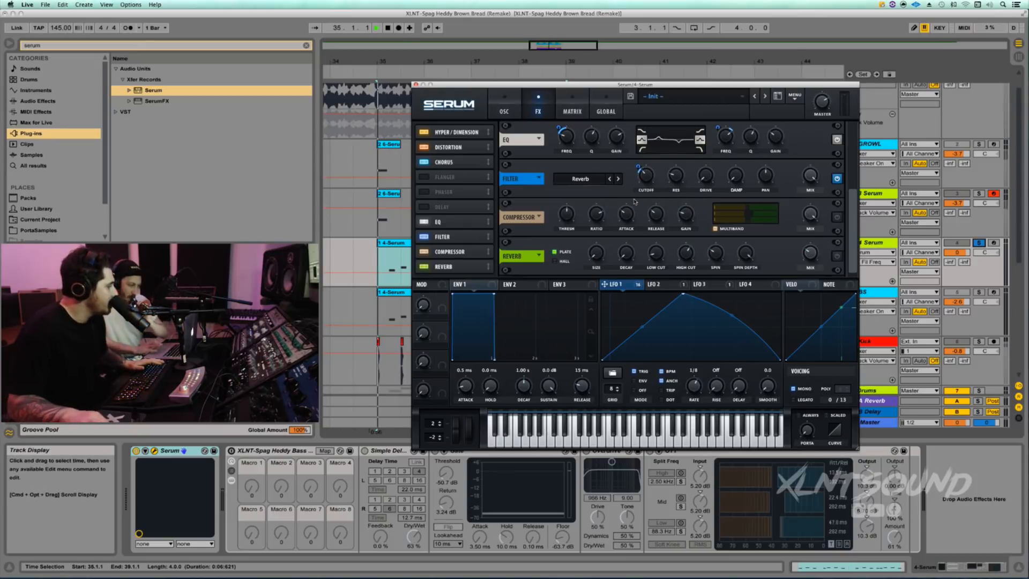
Assign LFO 1 to the effects filter's resonance with an amount of 34 and audition the clip
{"action": "left_click_drag", "start_coordinate": [637, 285], "coordinate": [664, 182]}
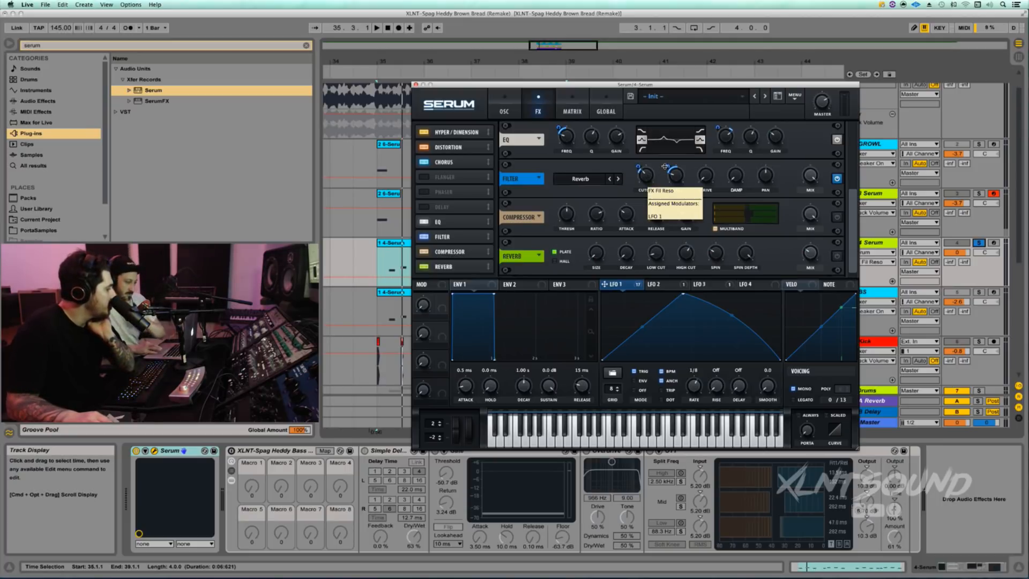
{"action": "mouse_move", "coordinate": [667, 165]}
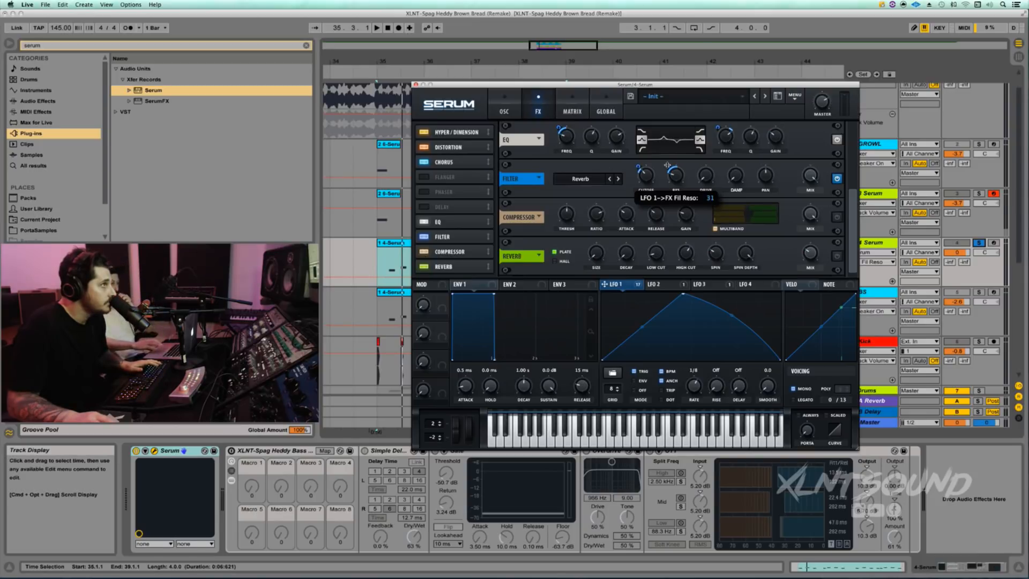
{"action": "left_click_drag", "start_coordinate": [668, 165], "coordinate": [667, 165]}
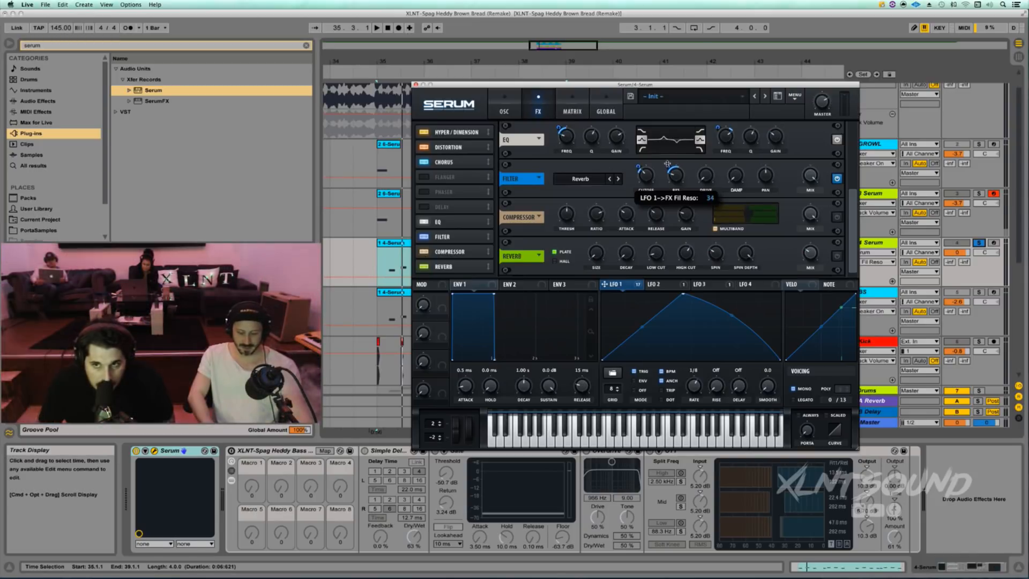
{"action": "key", "text": "space"}
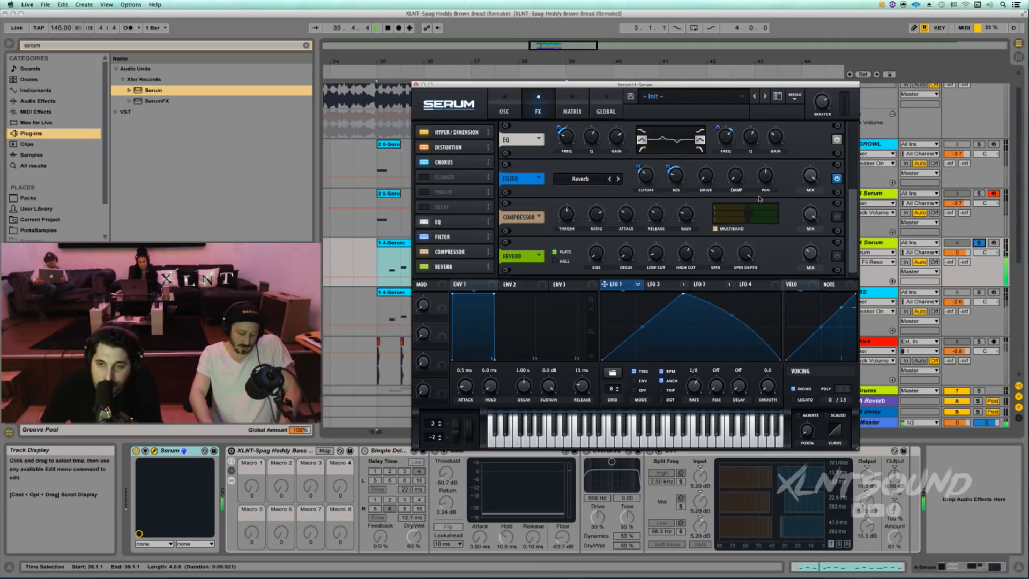
{"action": "key", "text": "space"}
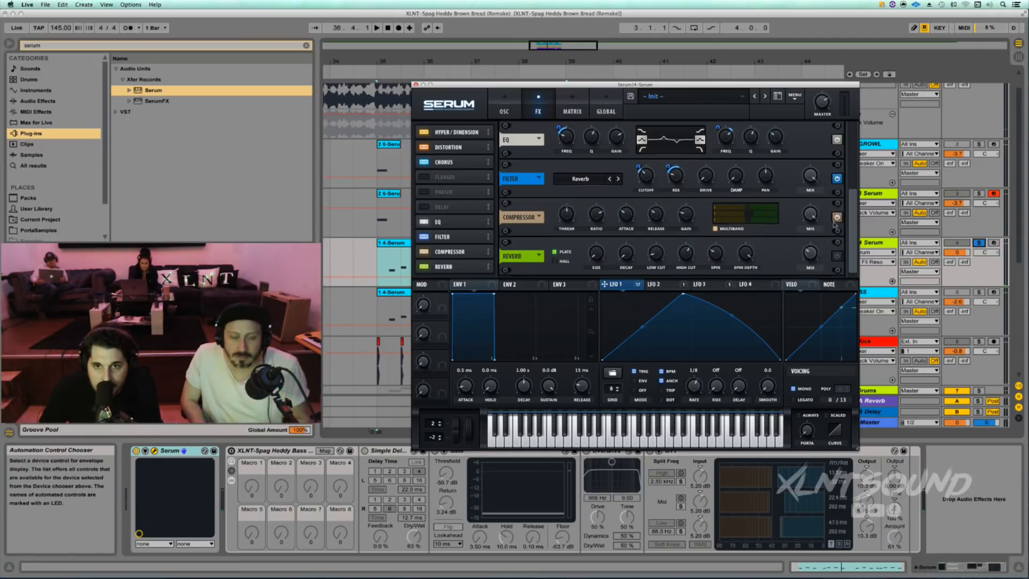
Turn the compressor on, check its threshold, ratio, attack, release and gain, and audition the clip
{"action": "left_click", "coordinate": [566, 217]}
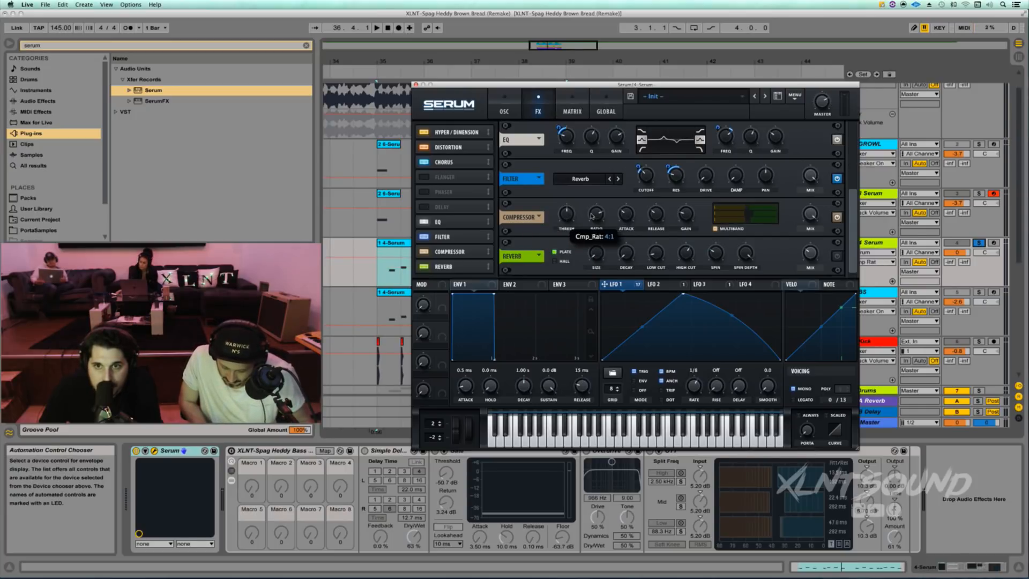
{"action": "left_click", "coordinate": [625, 217]}
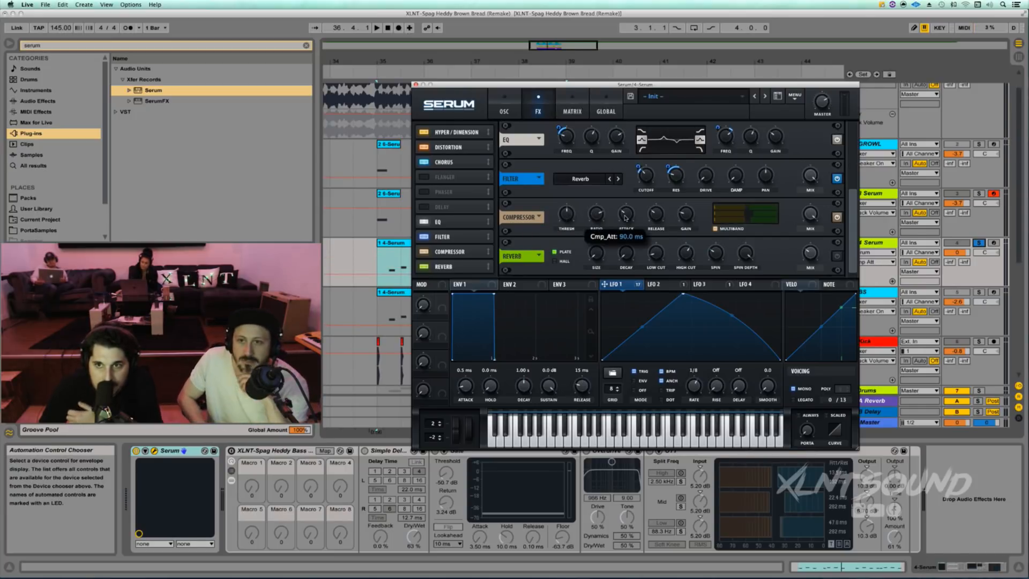
{"action": "left_click", "coordinate": [655, 217]}
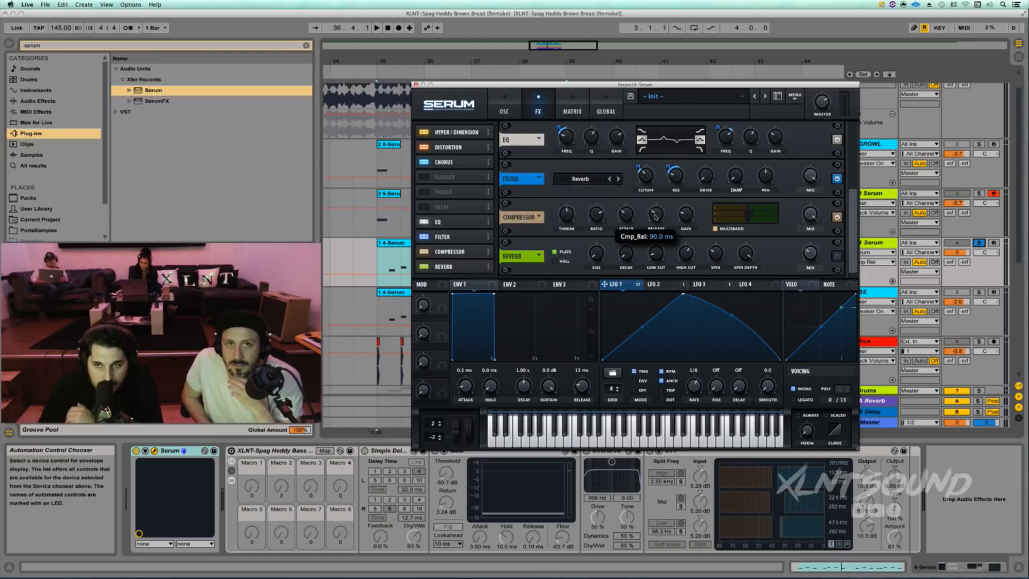
{"action": "left_click", "coordinate": [688, 216]}
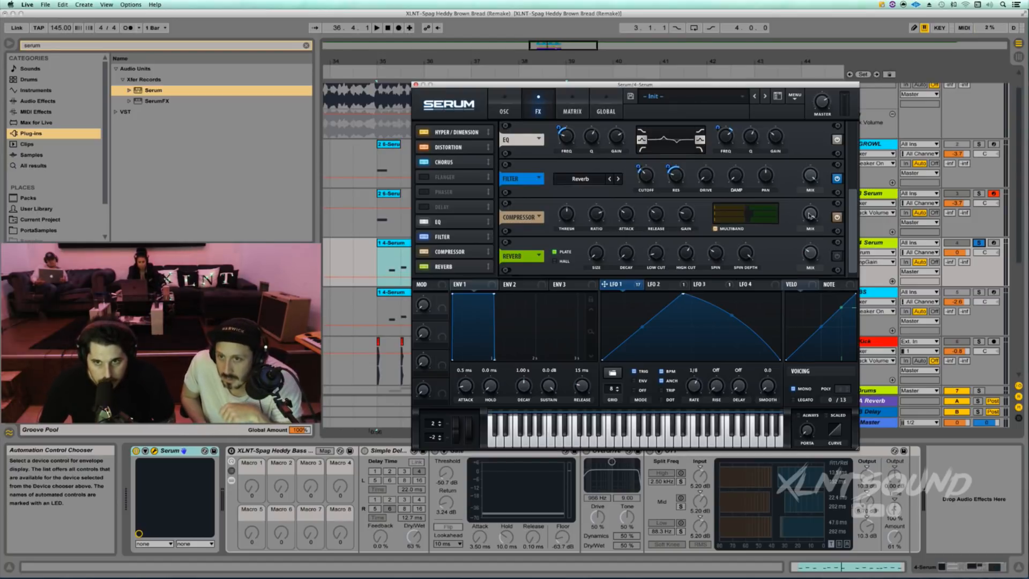
{"action": "key", "text": "space"}
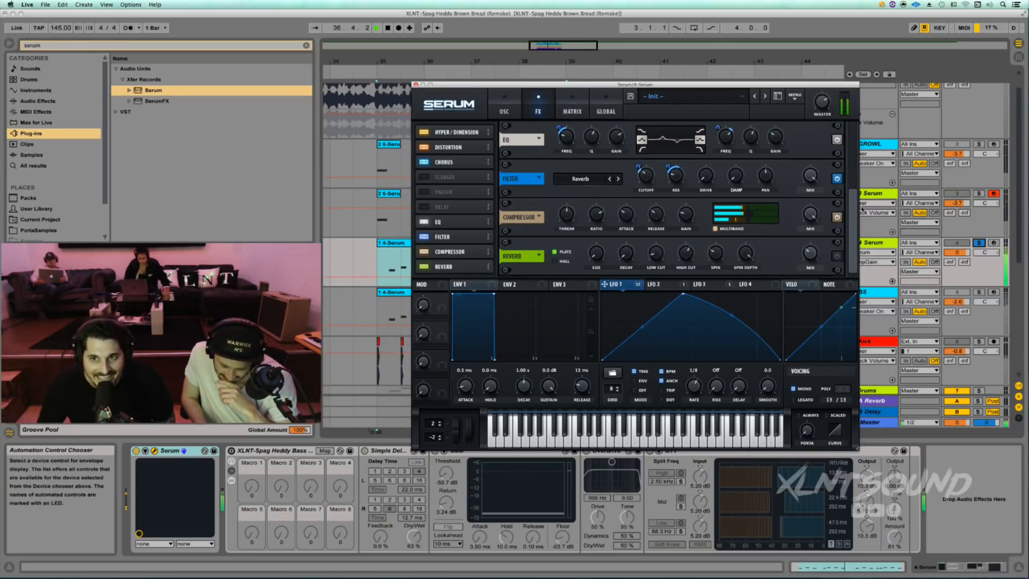
{"action": "key", "text": "space"}
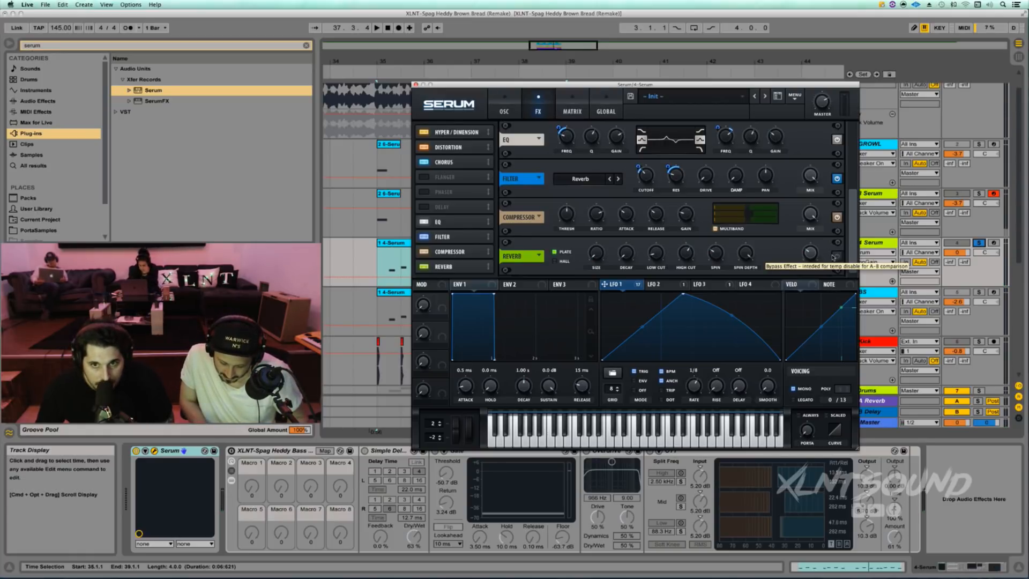
Turn the reverb on, check its low cut, high cut and width, and audition the clip
{"action": "left_click", "coordinate": [836, 257]}
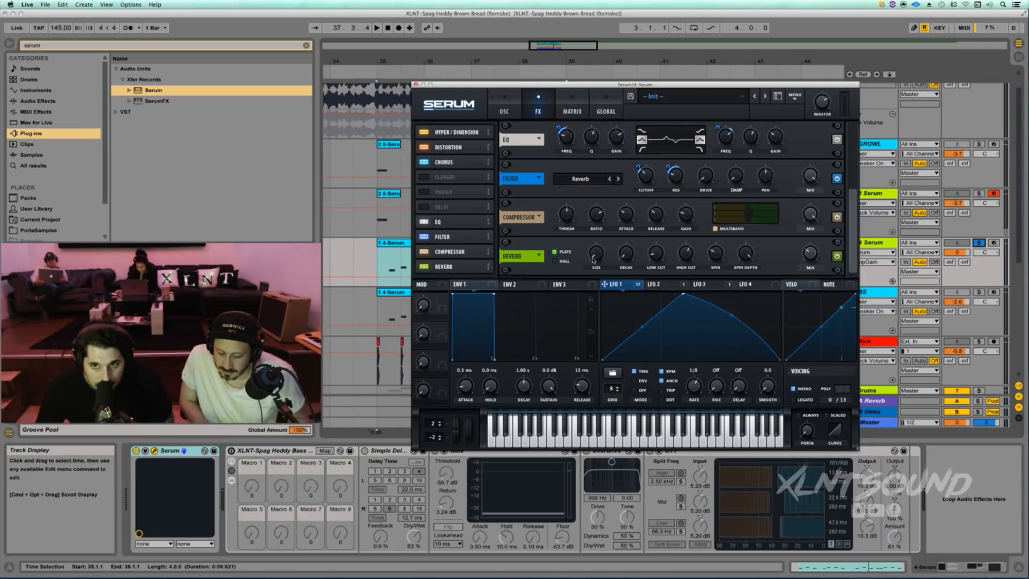
{"action": "left_click", "coordinate": [658, 256]}
{"action": "left_click", "coordinate": [683, 253]}
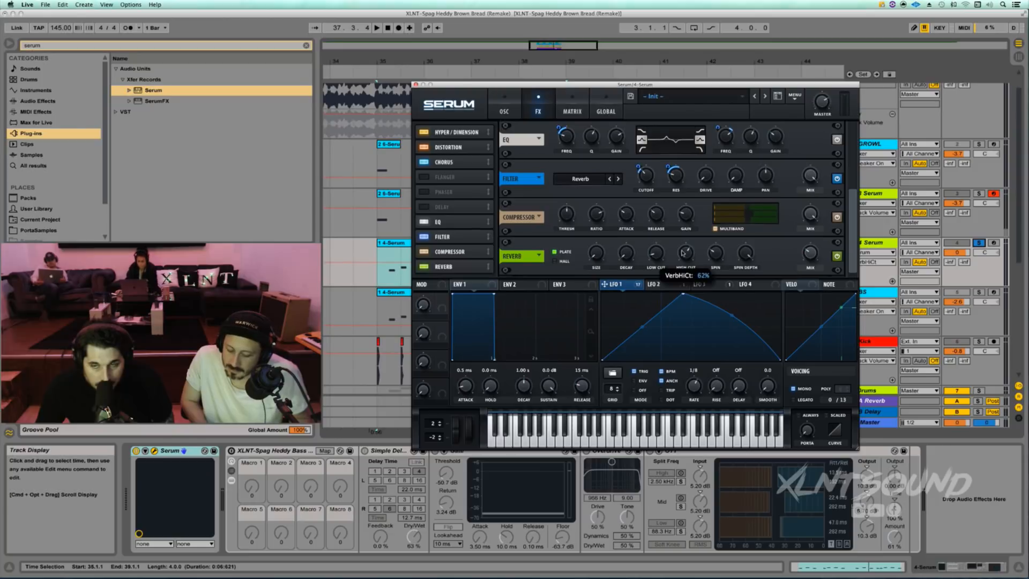
{"action": "left_click", "coordinate": [742, 253]}
{"action": "key", "text": "space"}
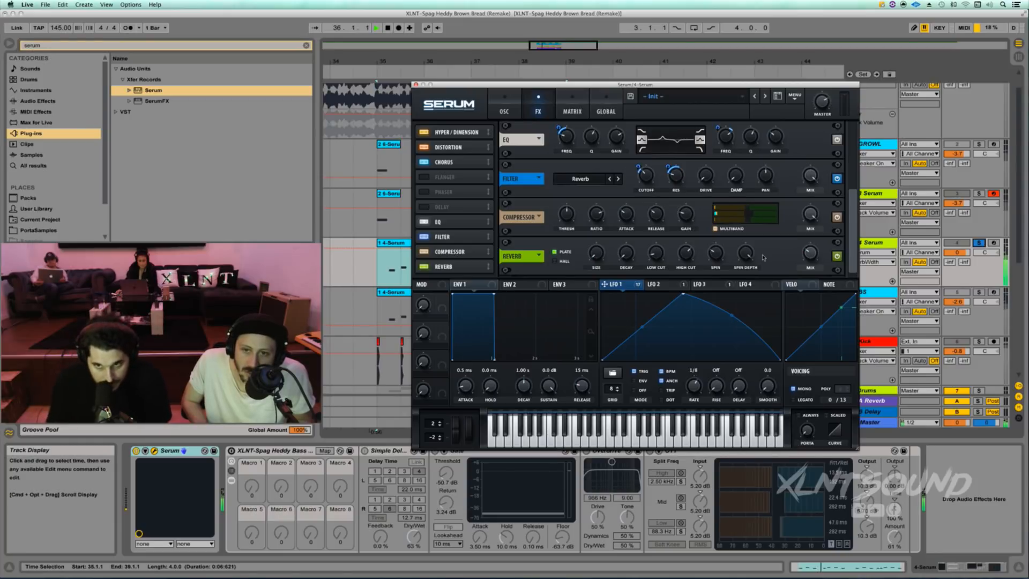
{"action": "key", "text": "space"}
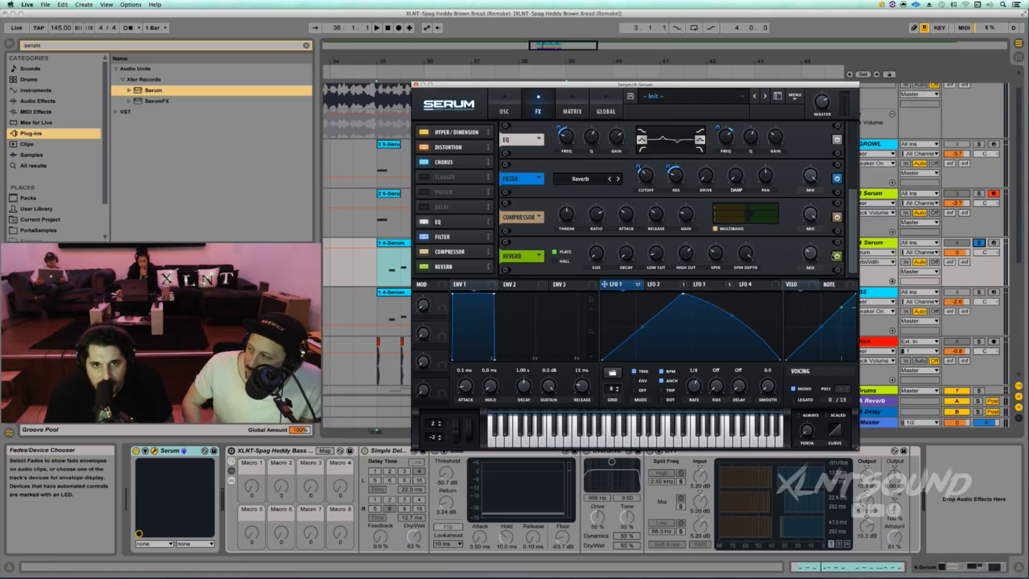
{"action": "key", "text": "space"}
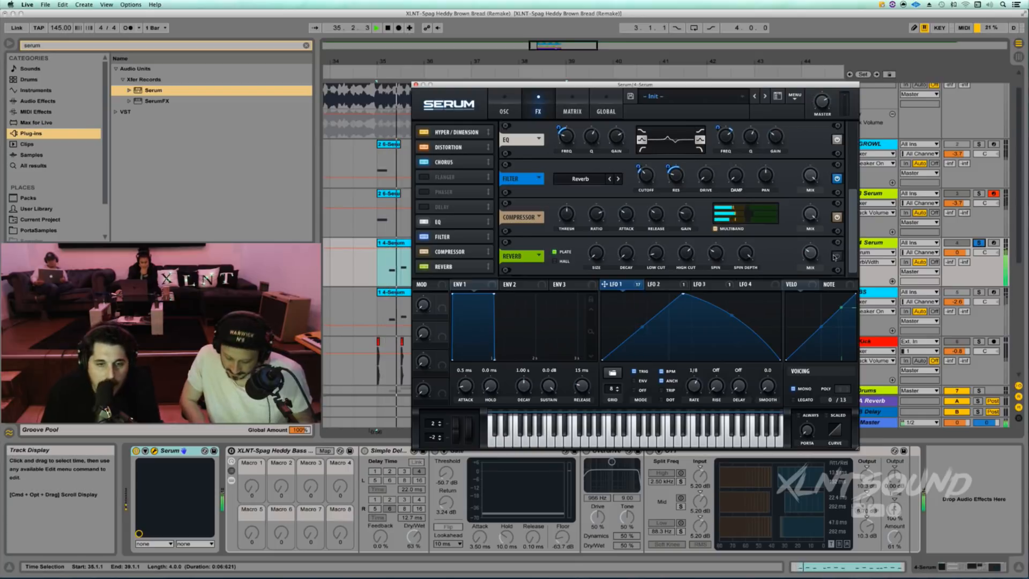
{"action": "key", "text": "space"}
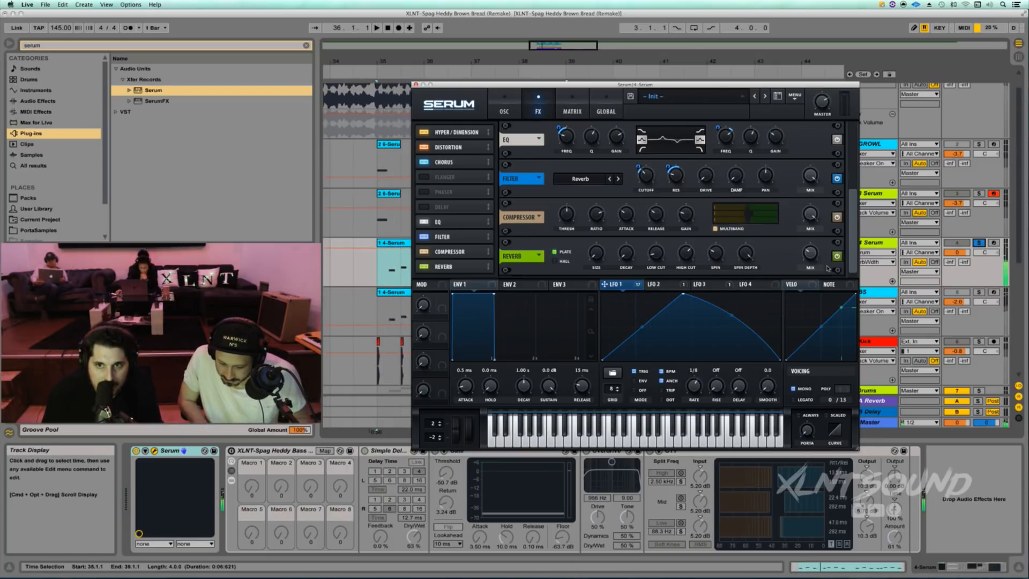
Open the modulation matrix at its first empty row and display the LFO 2 shape
{"action": "left_click", "coordinate": [571, 103]}
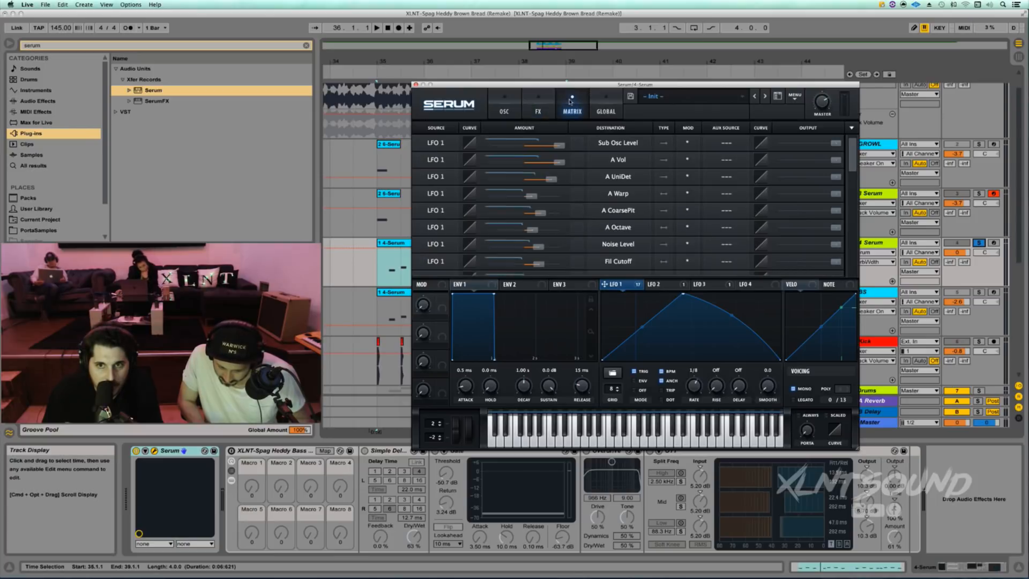
{"action": "left_click_drag", "start_coordinate": [854, 159], "coordinate": [848, 224]}
{"action": "left_click", "coordinate": [702, 284]}
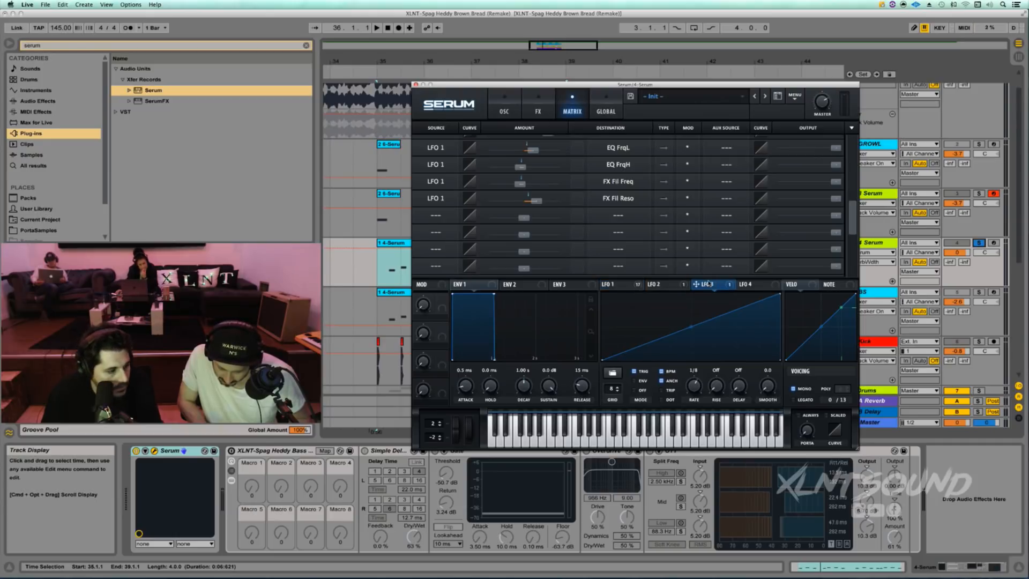
{"action": "left_click", "coordinate": [438, 221]}
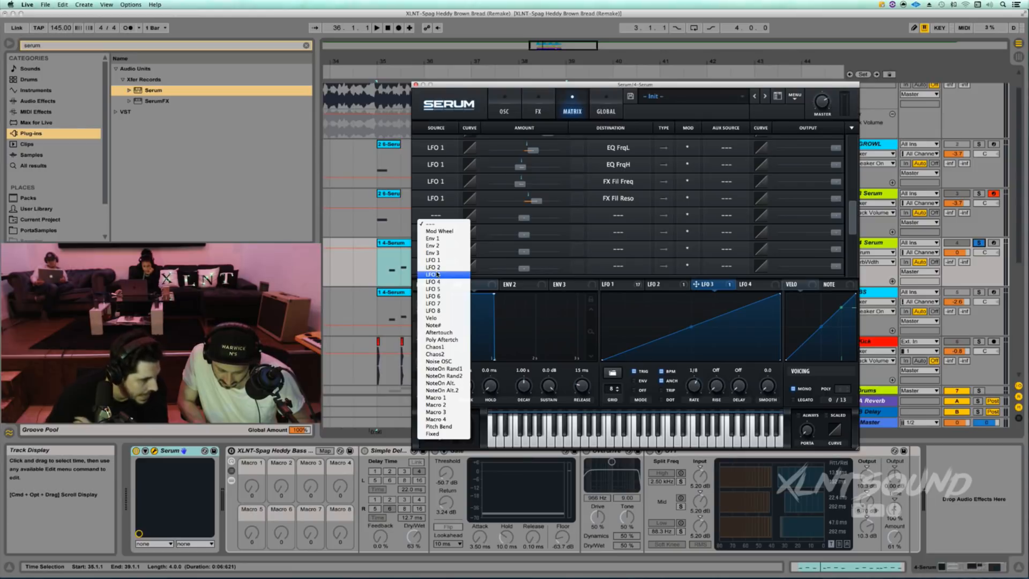
{"action": "left_click", "coordinate": [666, 289]}
{"action": "left_click", "coordinate": [666, 290]}
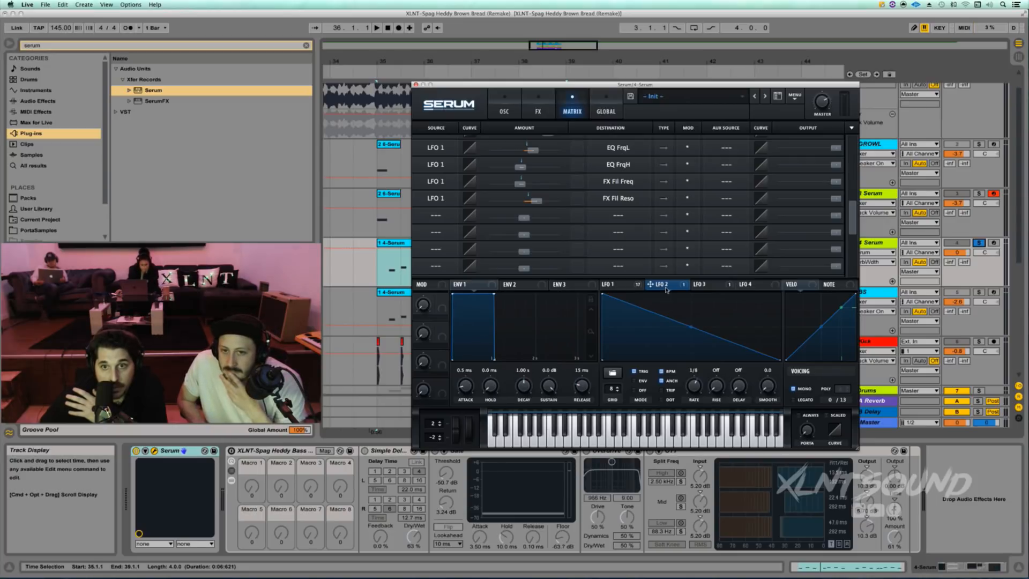
Assign LFO 2 to the master tuning in the empty matrix row with a very small amount, and audition the clip
{"action": "left_click", "coordinate": [436, 215]}
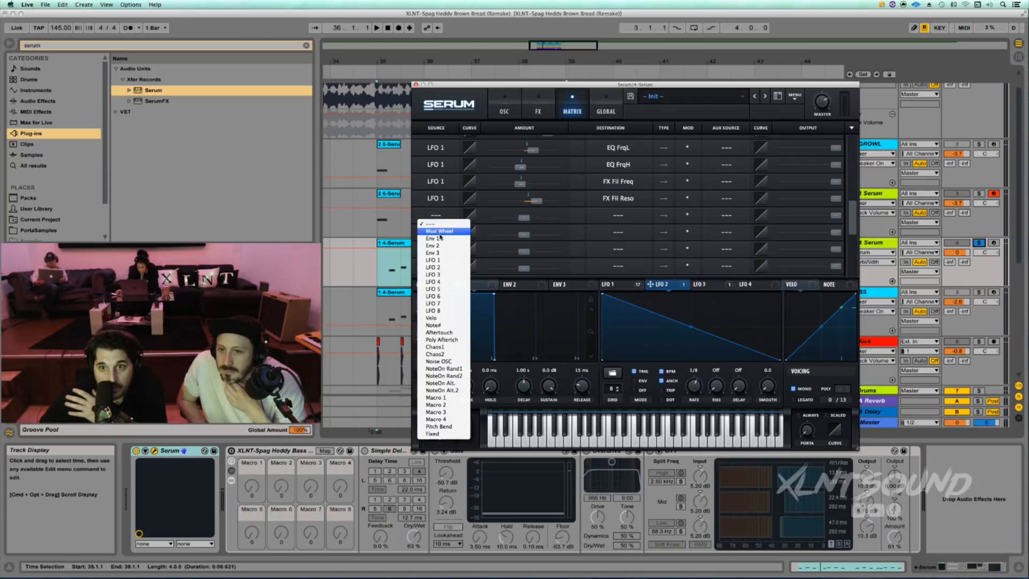
{"action": "left_click", "coordinate": [433, 267]}
{"action": "left_click", "coordinate": [590, 217]}
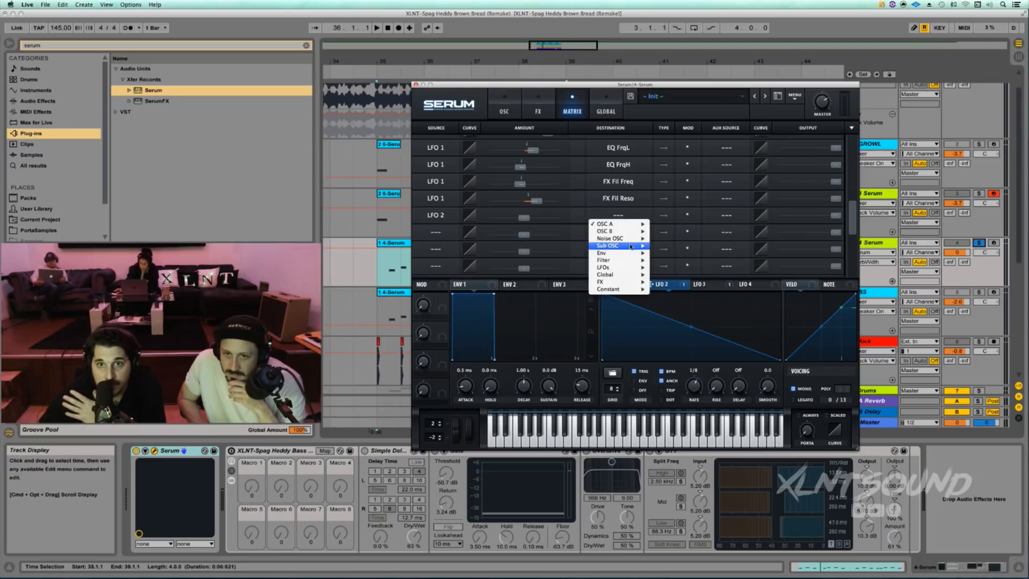
{"action": "mouse_move", "coordinate": [629, 270]}
{"action": "left_click", "coordinate": [665, 279]}
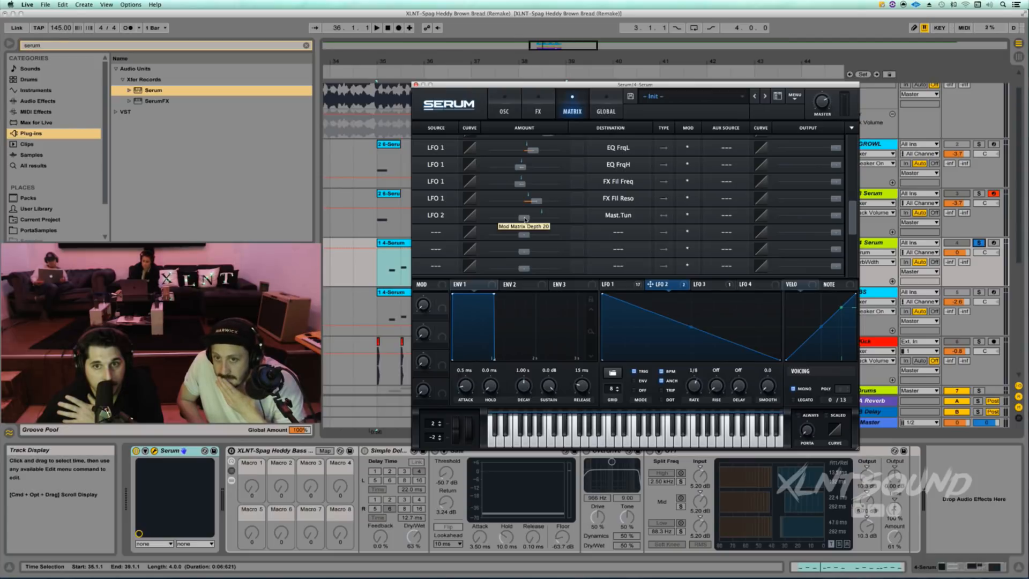
{"action": "left_click", "coordinate": [524, 219]}
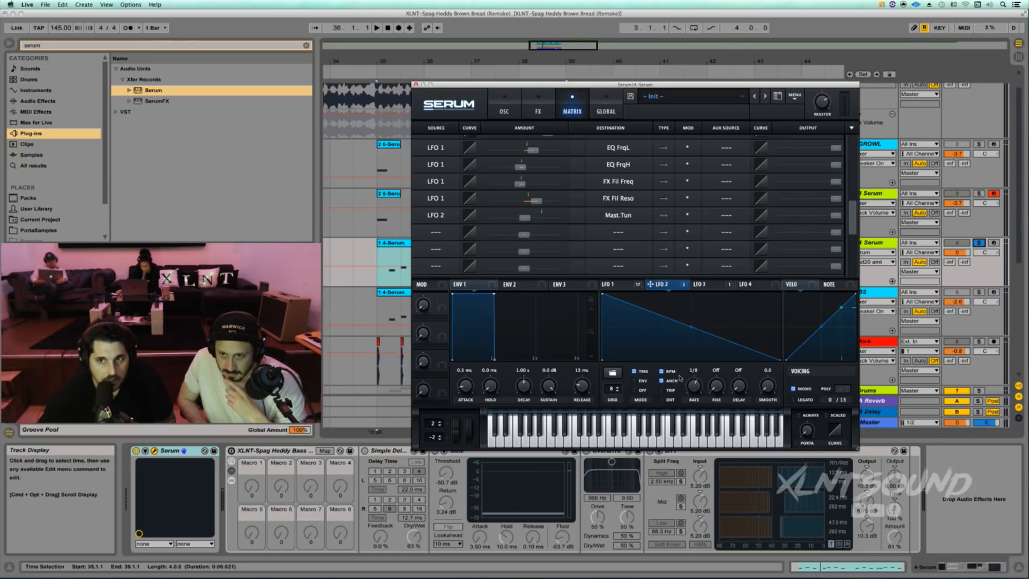
{"action": "key", "text": "space"}
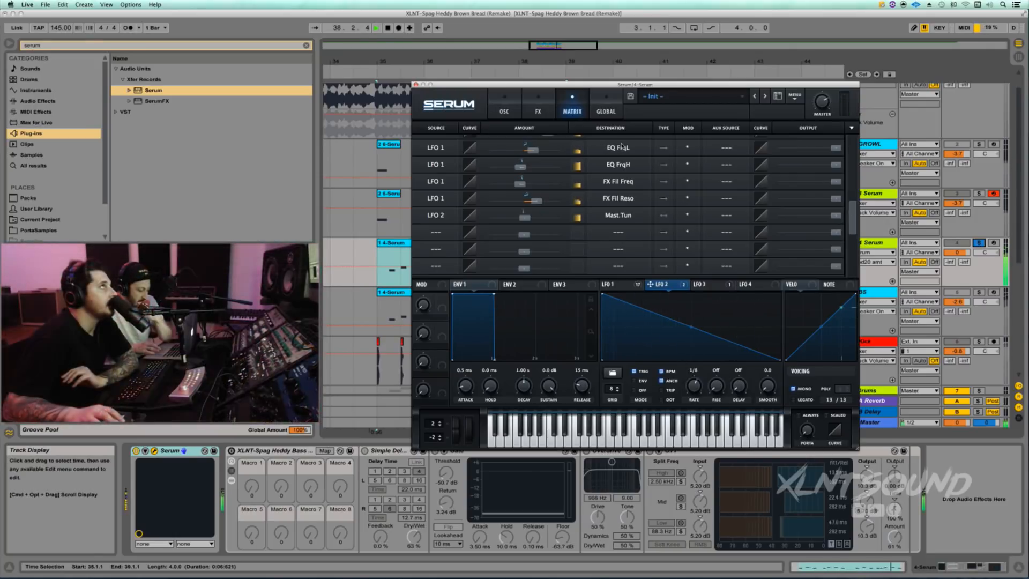
{"action": "key", "text": "space"}
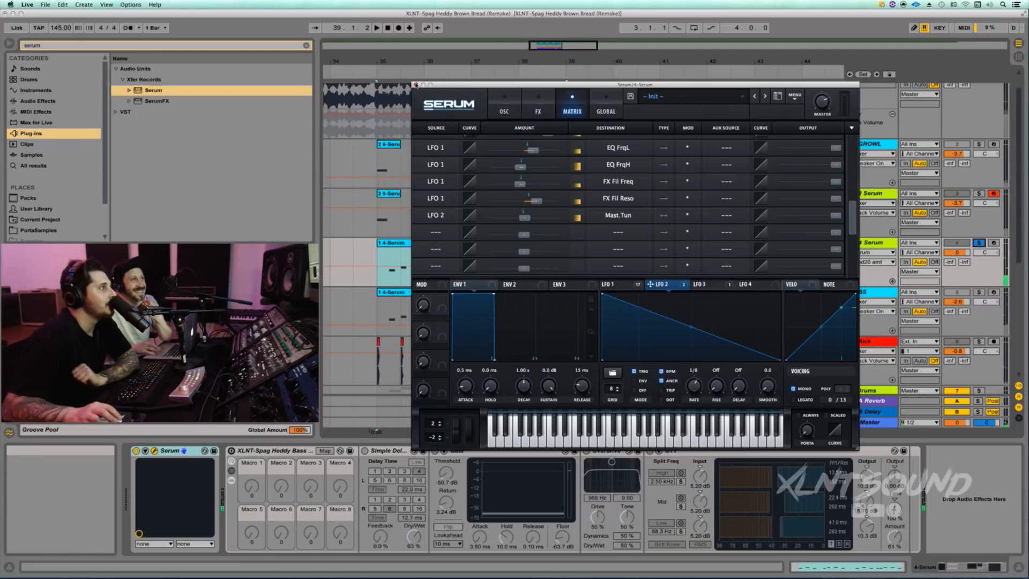
Close the synth window and turn on the XLNT-Spag Heddy Bass rack with its Gate, Overdrive and OTT switched off
{"action": "left_click", "coordinate": [415, 84]}
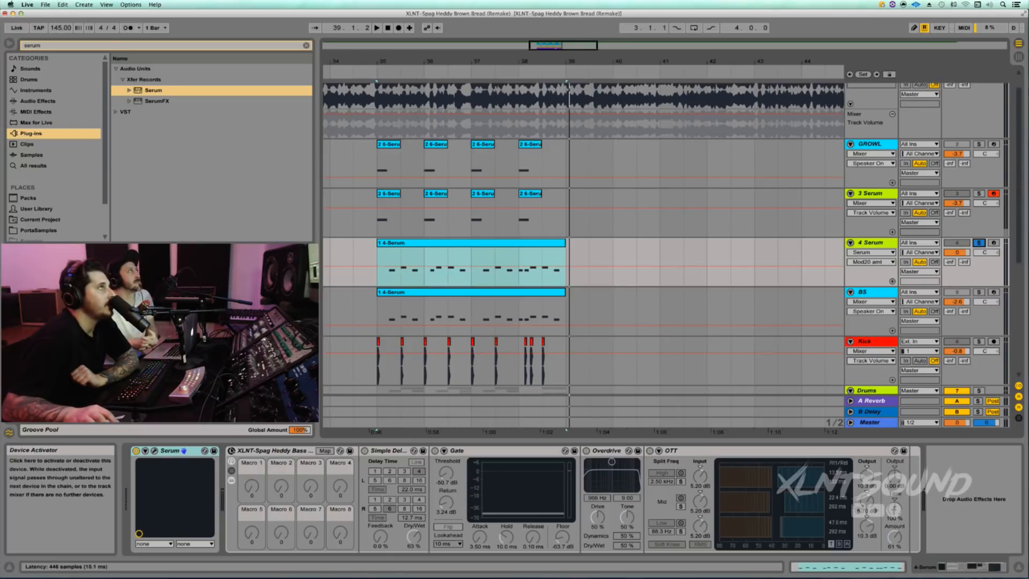
{"action": "left_click", "coordinate": [313, 451]}
{"action": "left_click", "coordinate": [435, 451]}
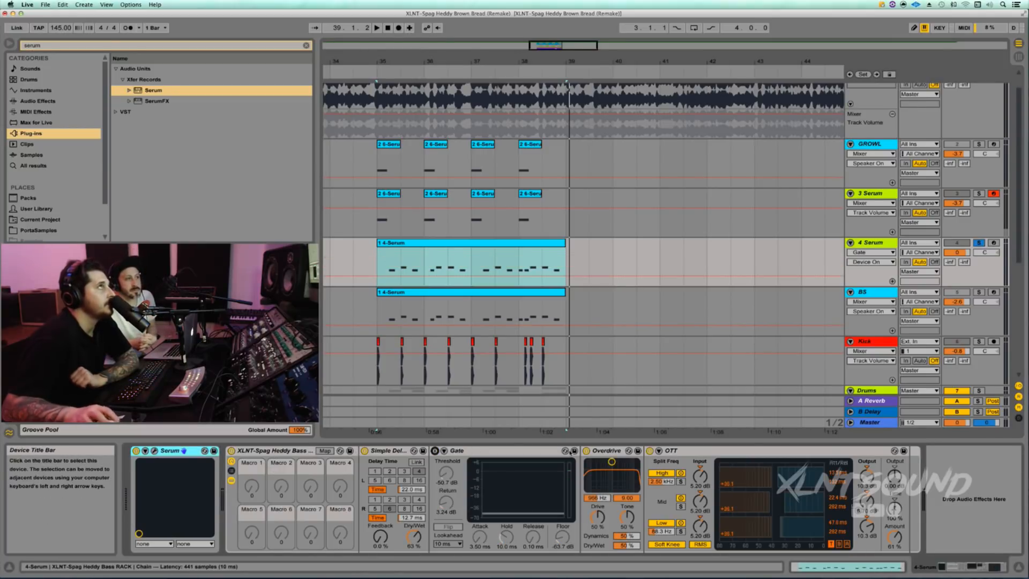
{"action": "left_click", "coordinate": [586, 451]}
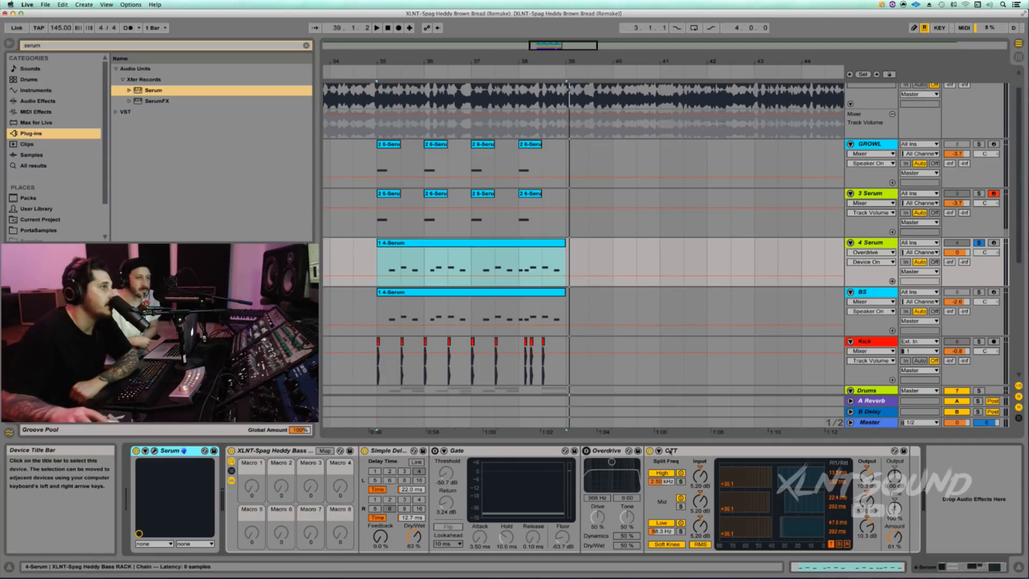
{"action": "left_click", "coordinate": [678, 451]}
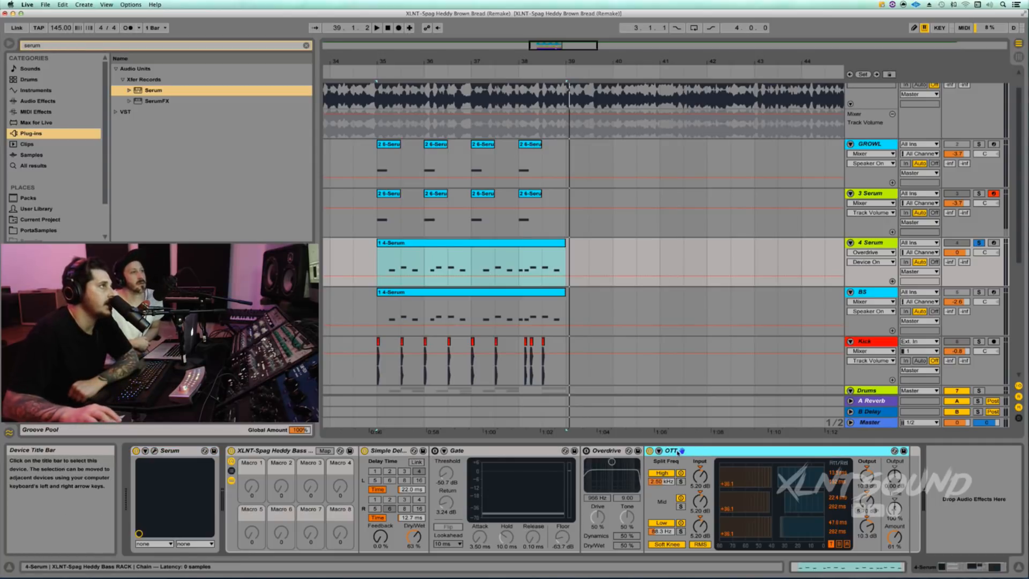
{"action": "left_click", "coordinate": [649, 450]}
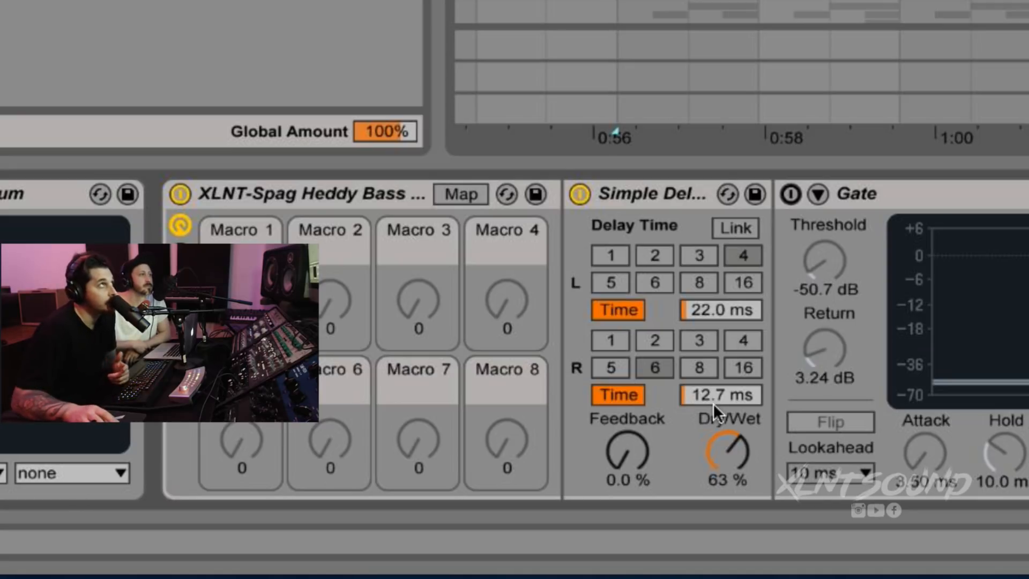
Turn the rack's Gate, Overdrive and OTT back on one by one, checking their settings and auditioning the clip
{"action": "left_click", "coordinate": [790, 195]}
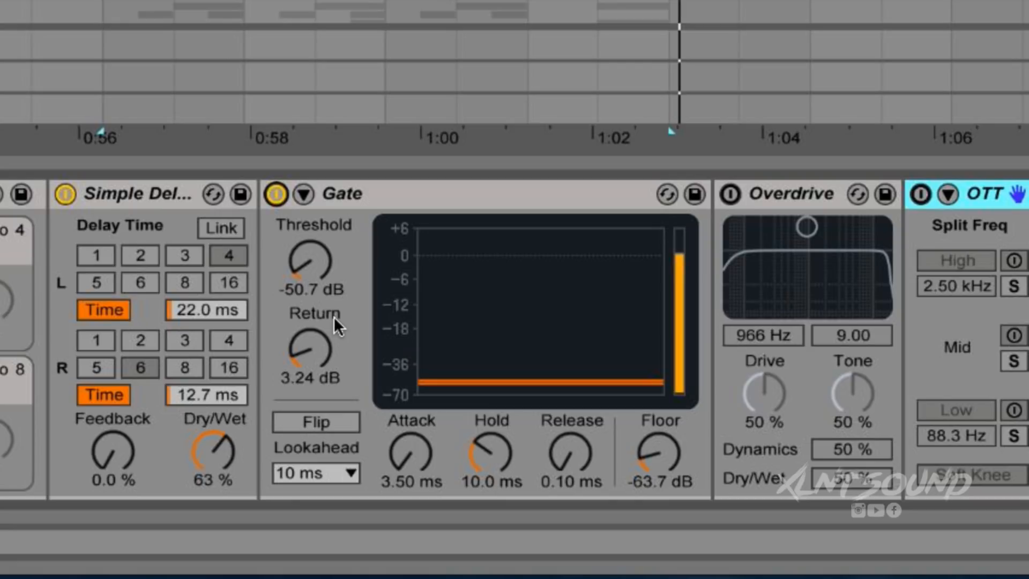
{"action": "left_click", "coordinate": [730, 194]}
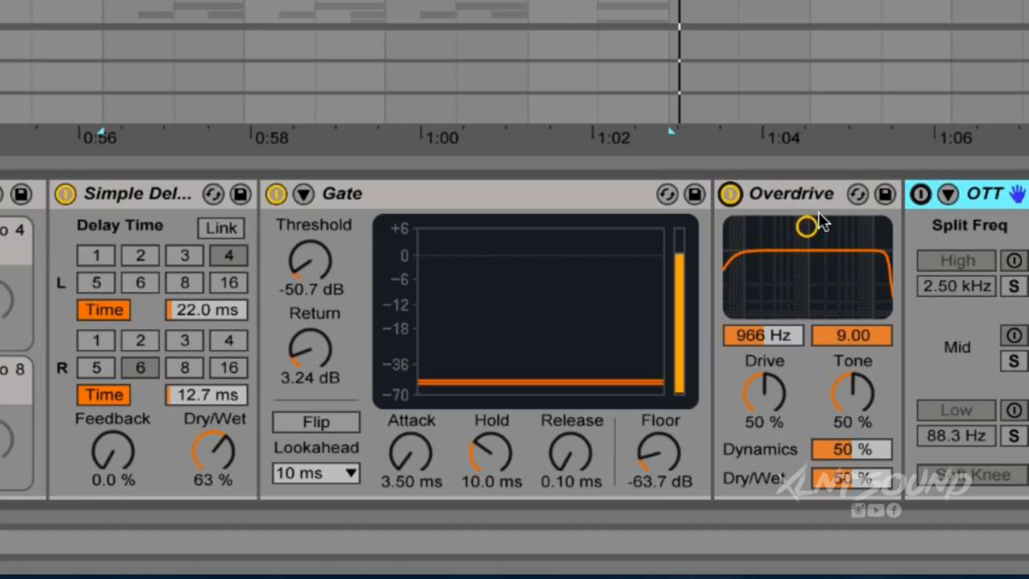
{"action": "left_click", "coordinate": [809, 225]}
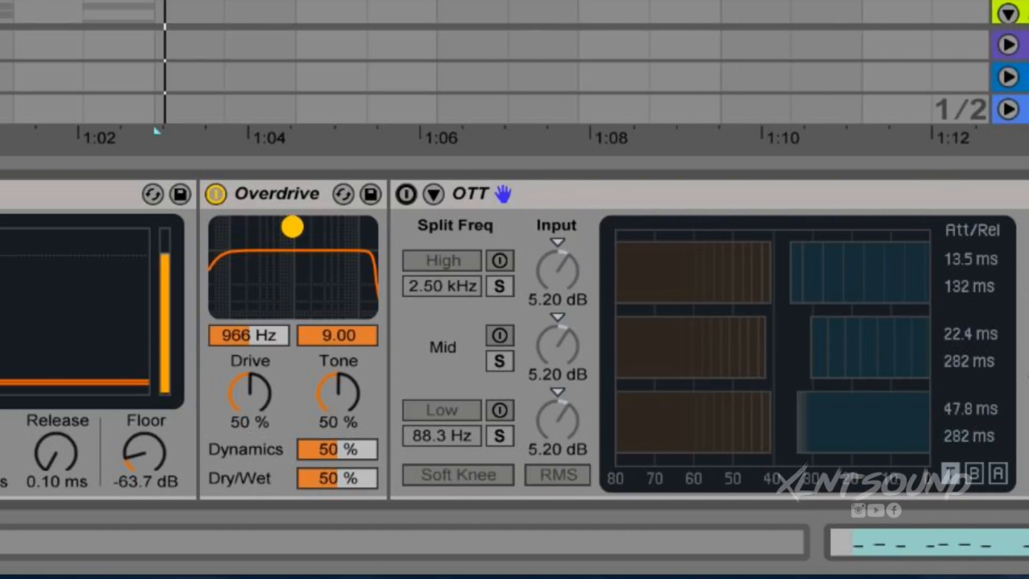
{"action": "key", "text": "space"}
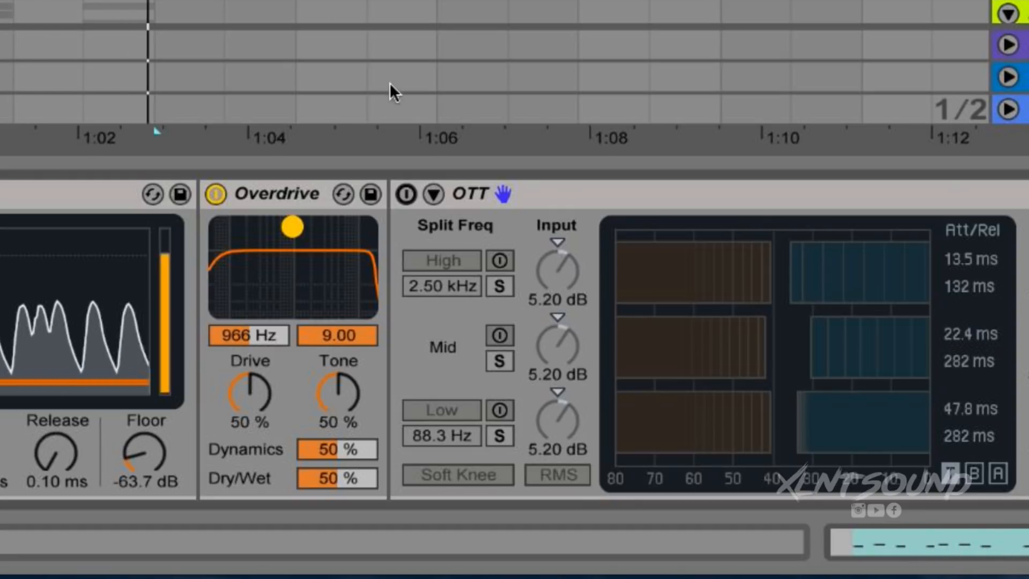
{"action": "left_click", "coordinate": [405, 194]}
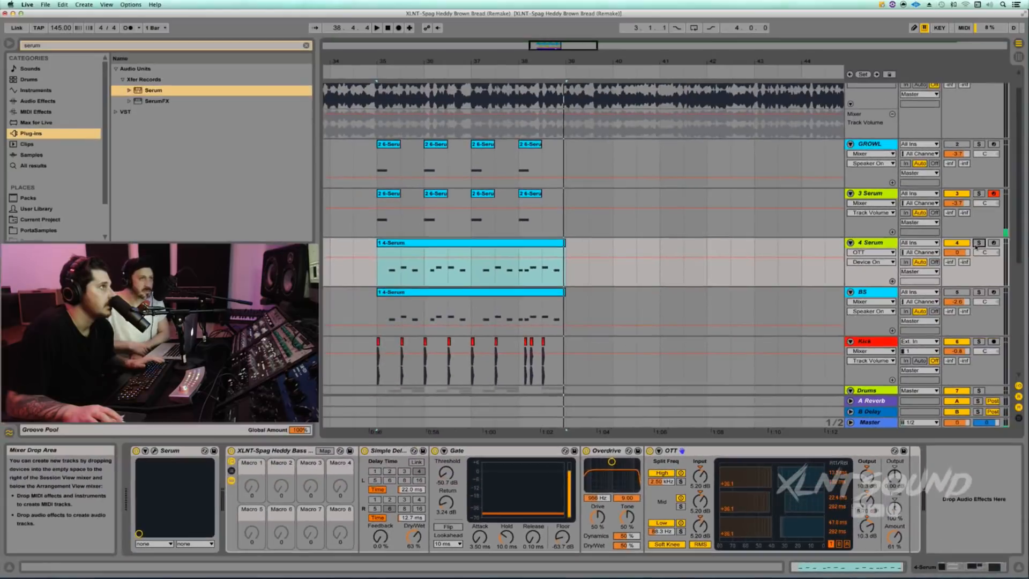
Play the full arrangement from bar 35 with the 4 Serum track unsoloed
{"action": "left_click", "coordinate": [370, 228]}
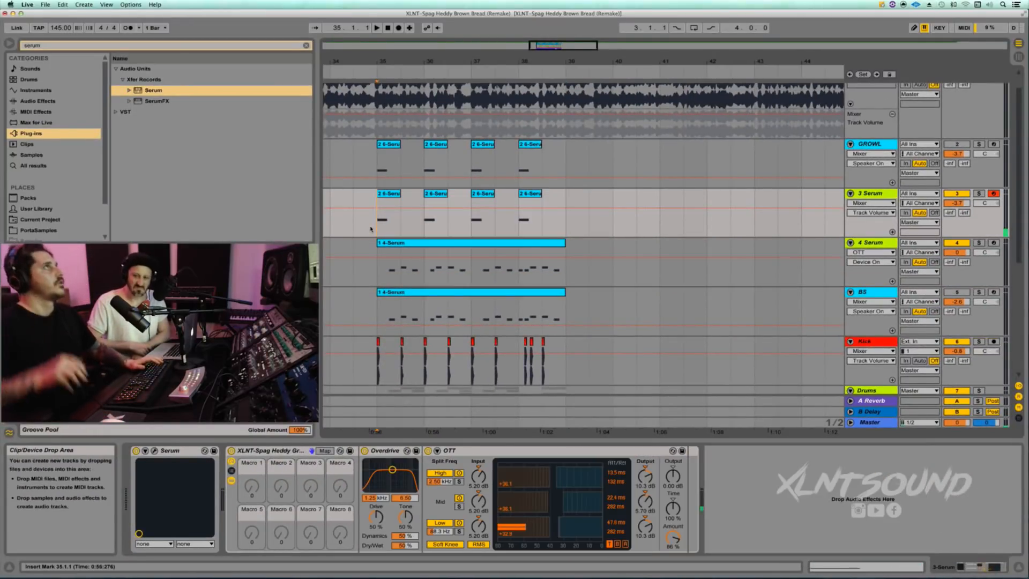
{"action": "key", "text": "space"}
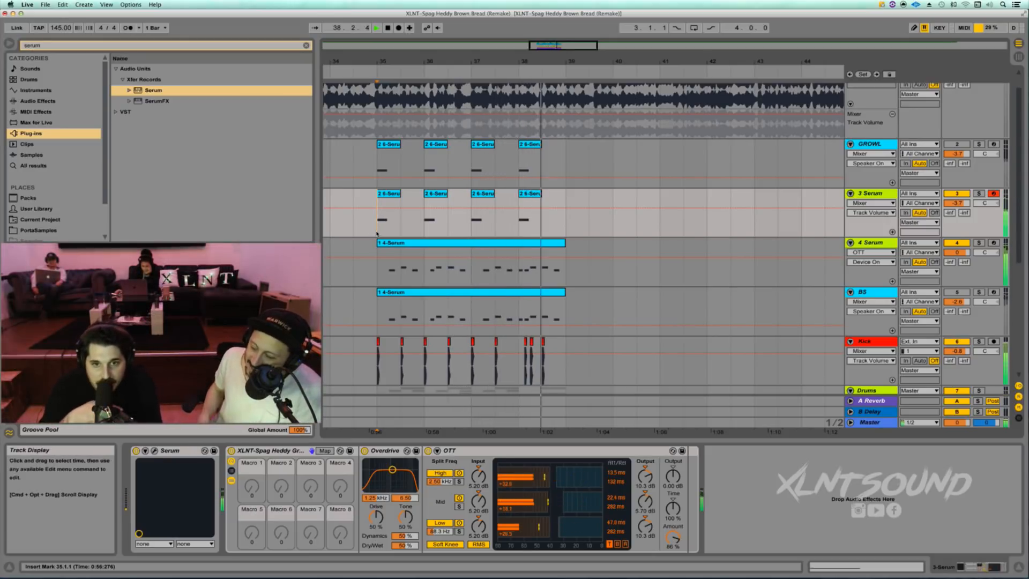
{"action": "key", "text": "space"}
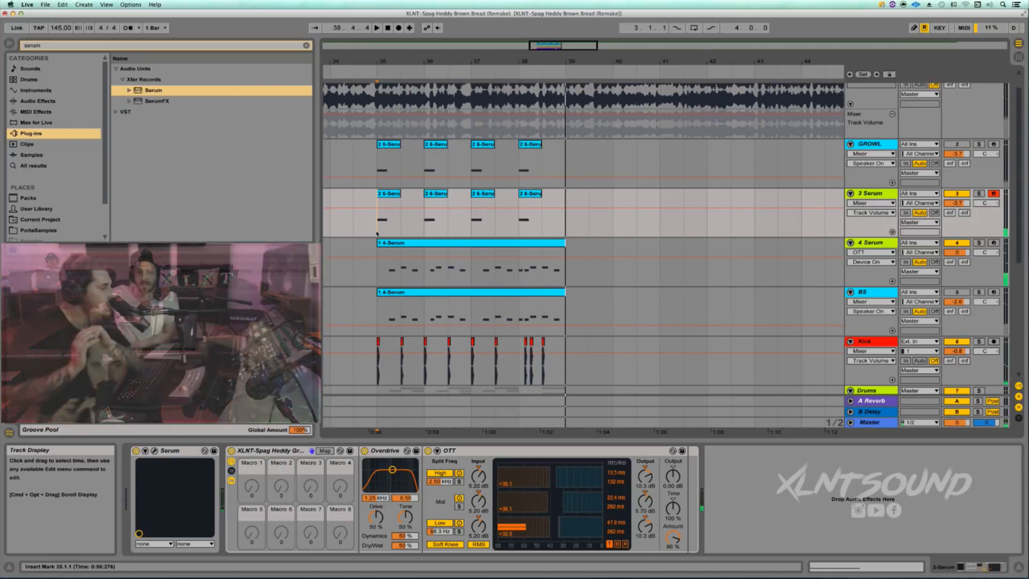